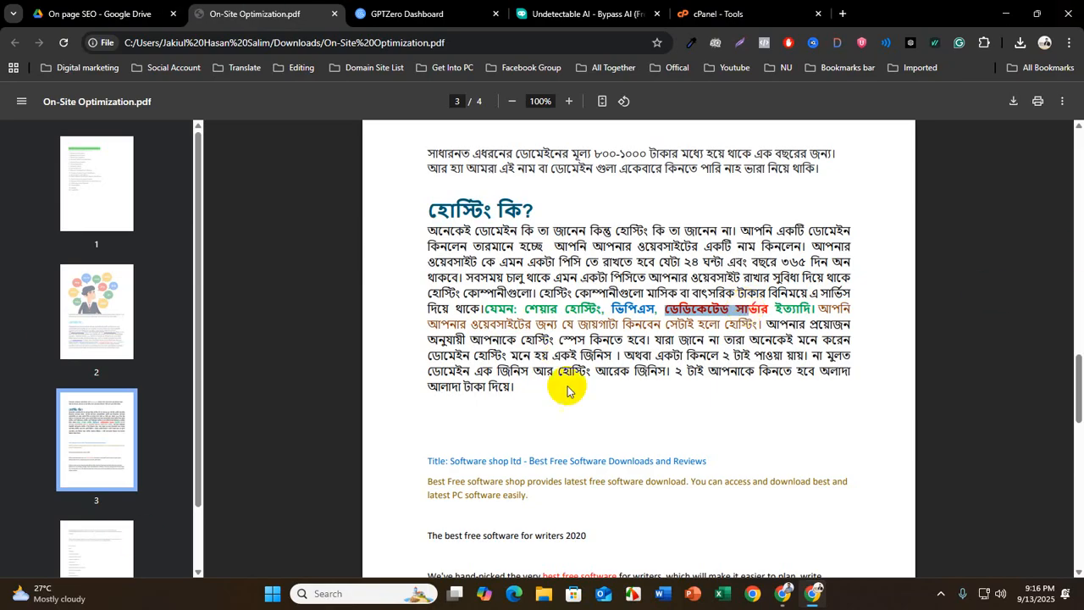
Examine the hosting section on page 3 of the PDF, highlighting the shared, VPS and dedicated hosting types named there
scroll(559, 388, up, 2)
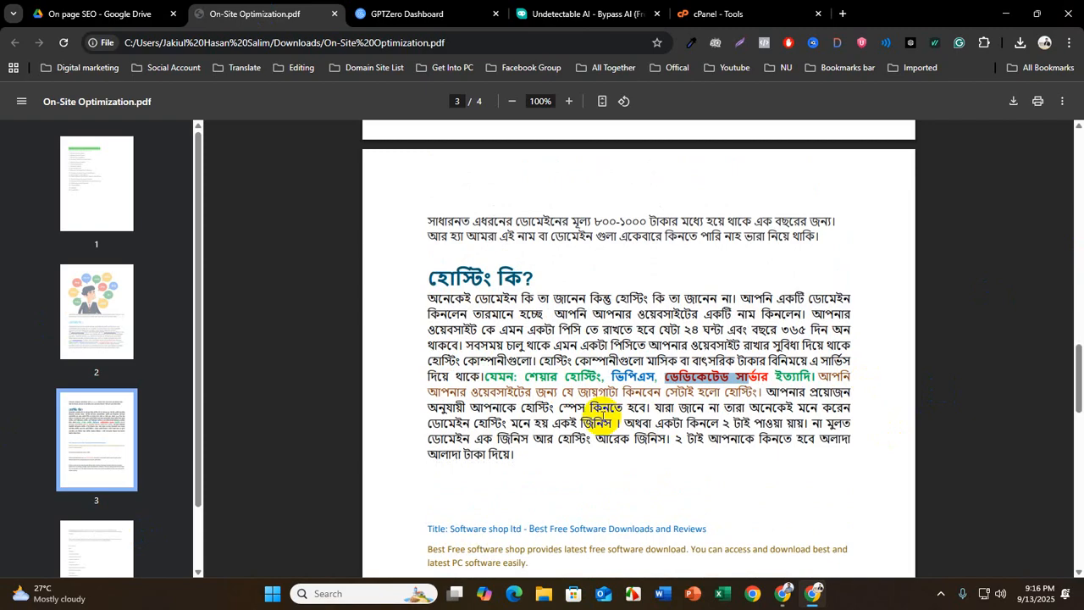
click(616, 374)
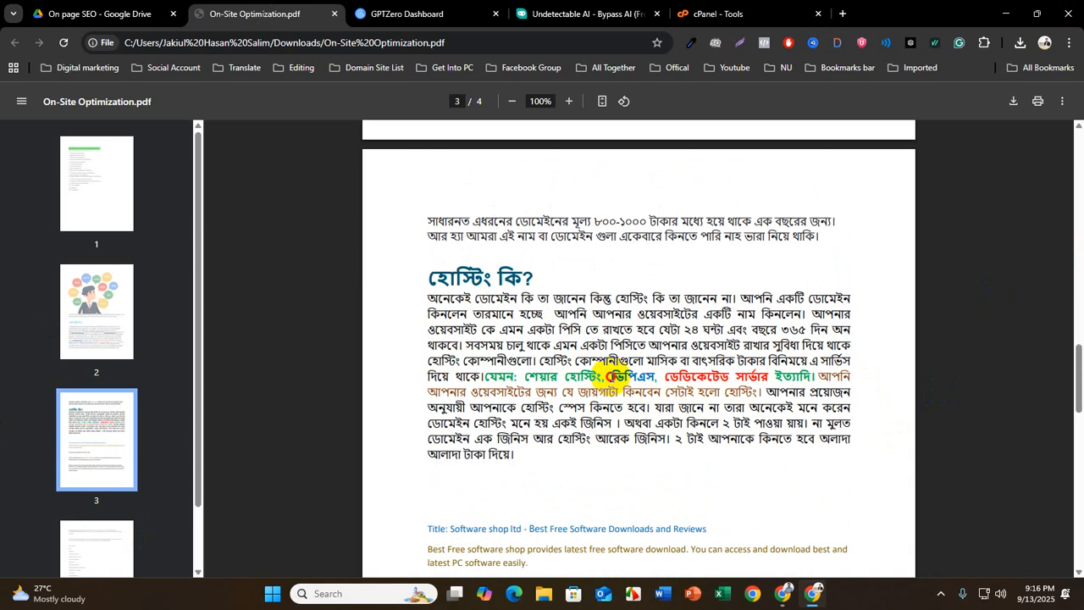
drag(612, 375, 651, 376)
click(651, 376)
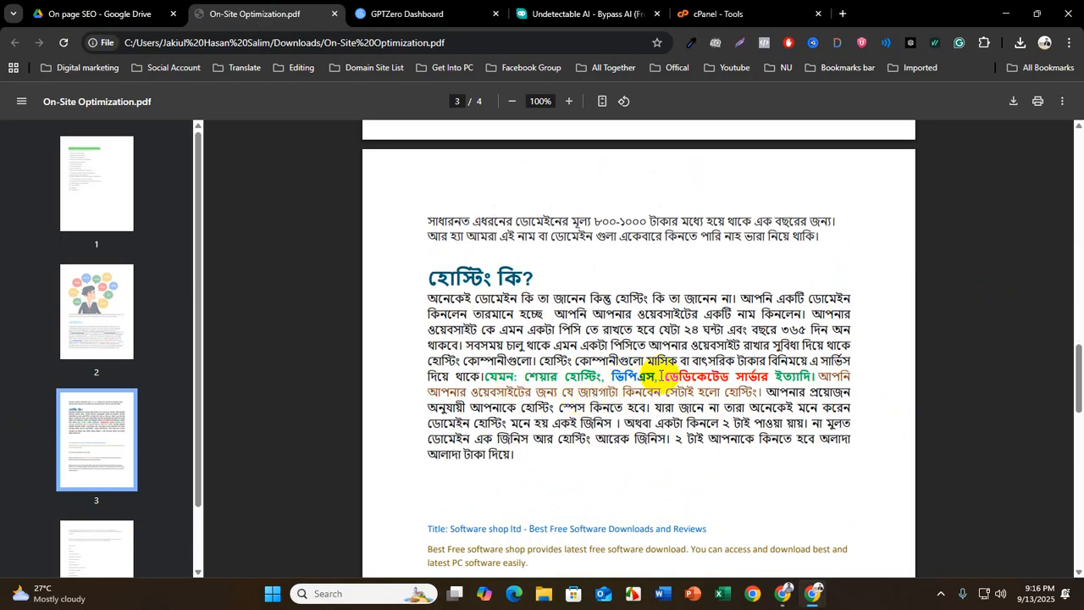
drag(659, 376, 527, 372)
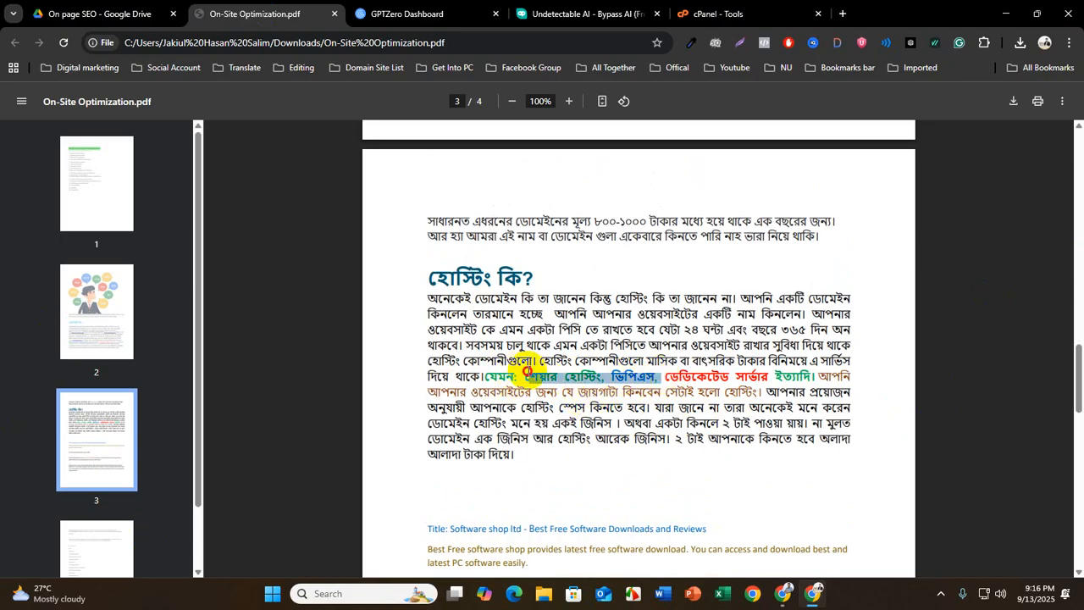
click(652, 378)
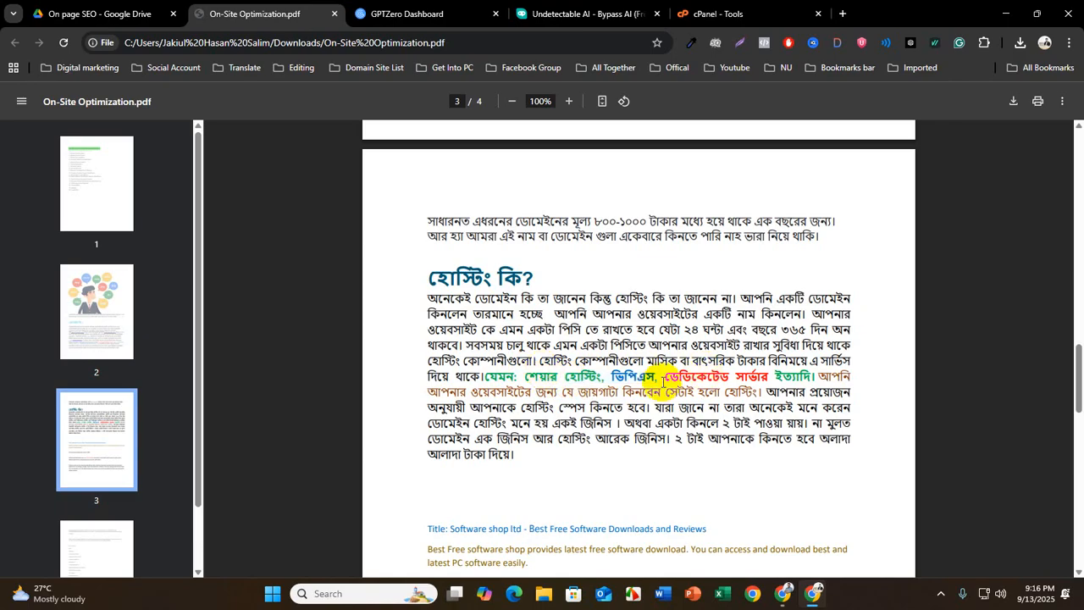
drag(659, 378, 526, 373)
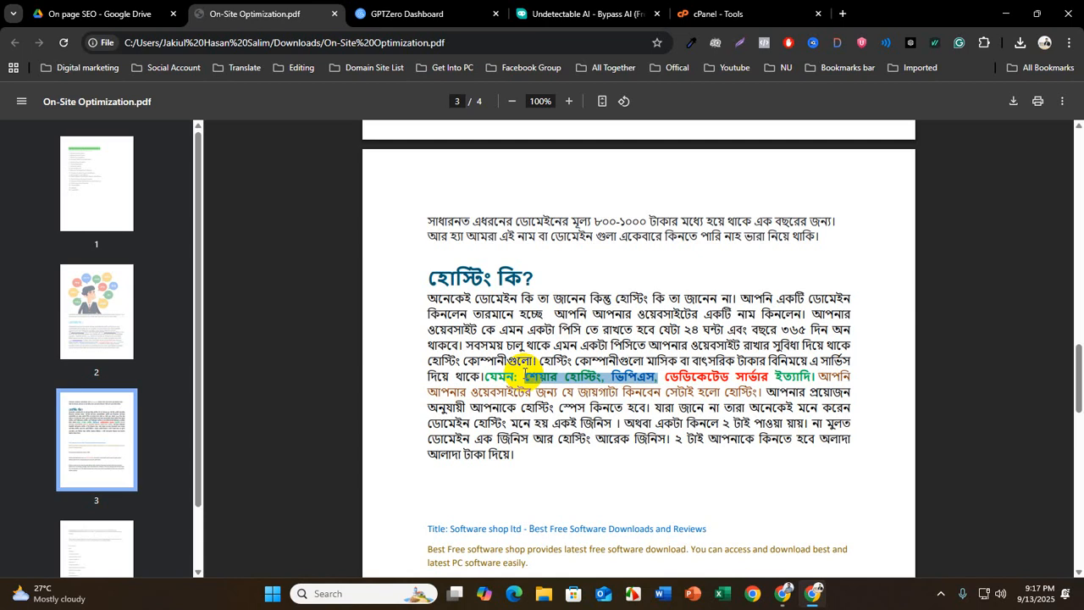
click(413, 276)
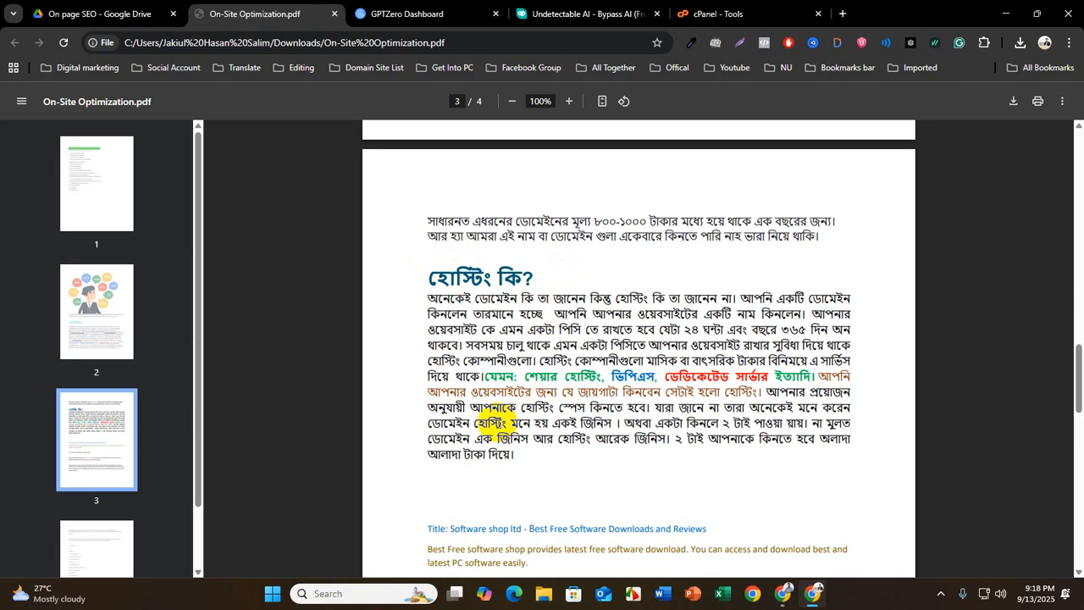
Look through the rest of the PDF to the services list on page 4, and return to the domain and hosting sections
scroll(564, 515, down, 2)
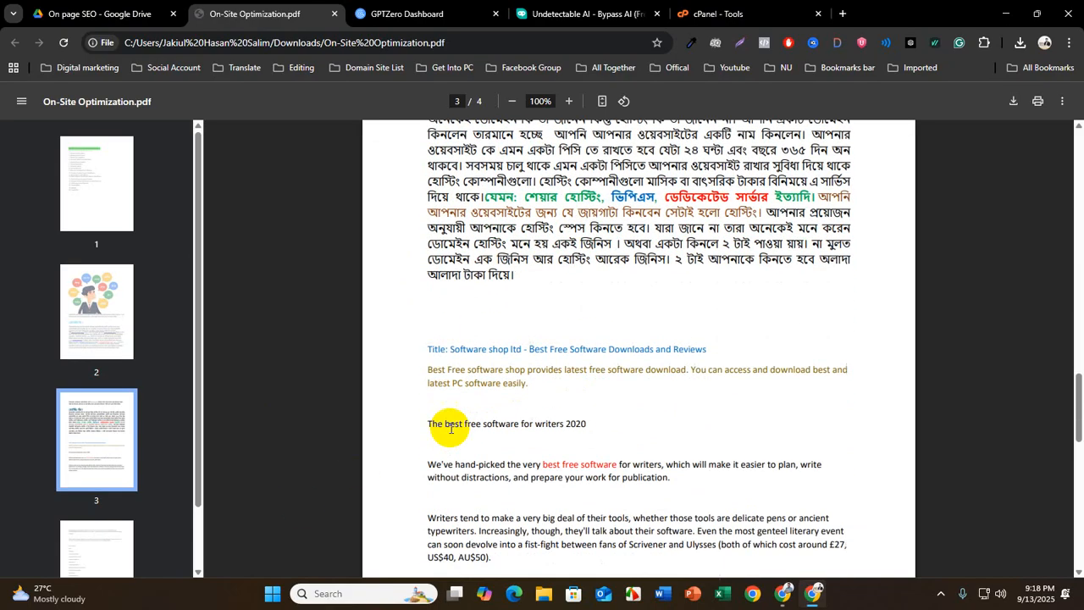
scroll(450, 432, up, 2)
scroll(491, 462, down, 2)
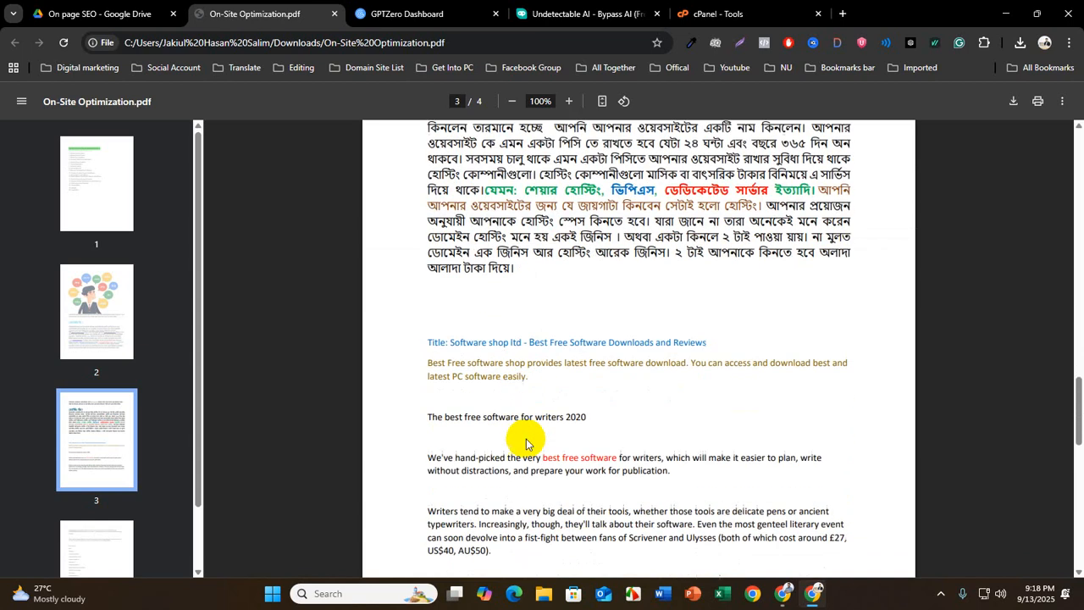
scroll(526, 441, down, 8)
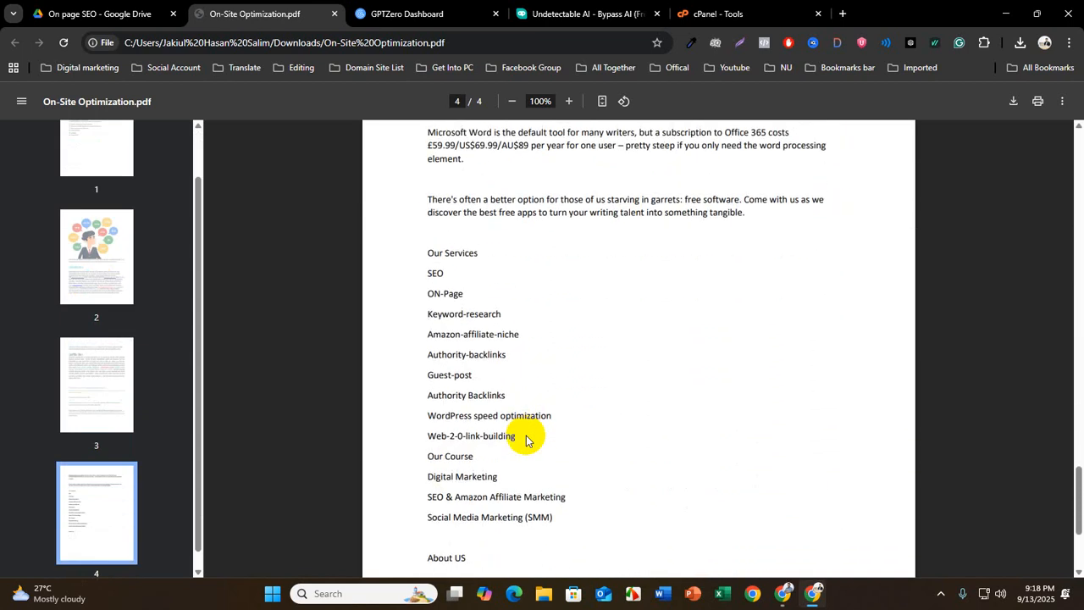
scroll(525, 437, down, 2)
scroll(525, 435, up, 4)
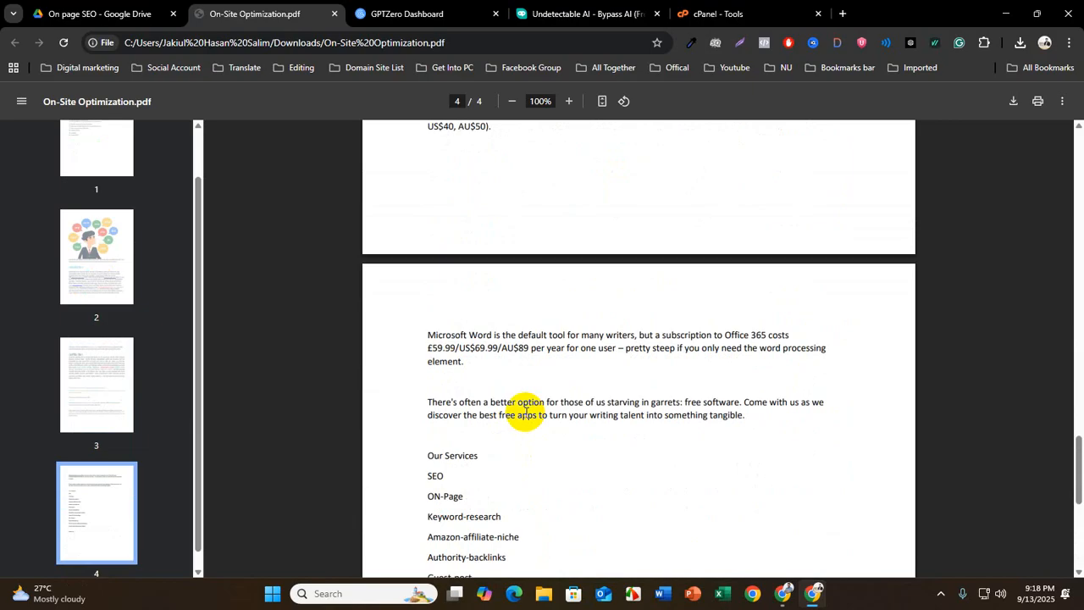
scroll(525, 412, up, 6)
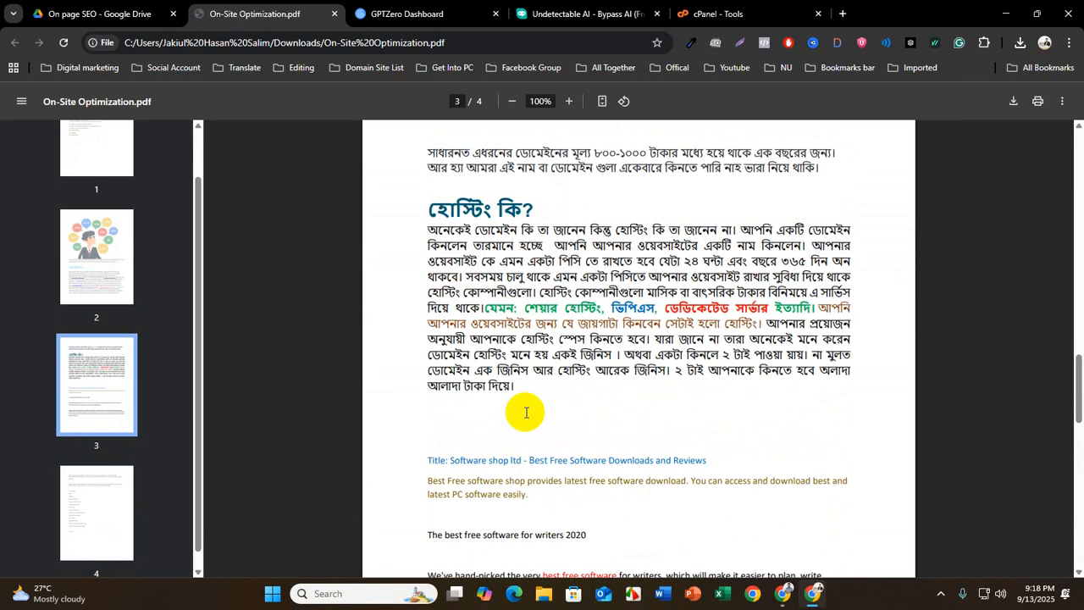
scroll(526, 412, up, 3)
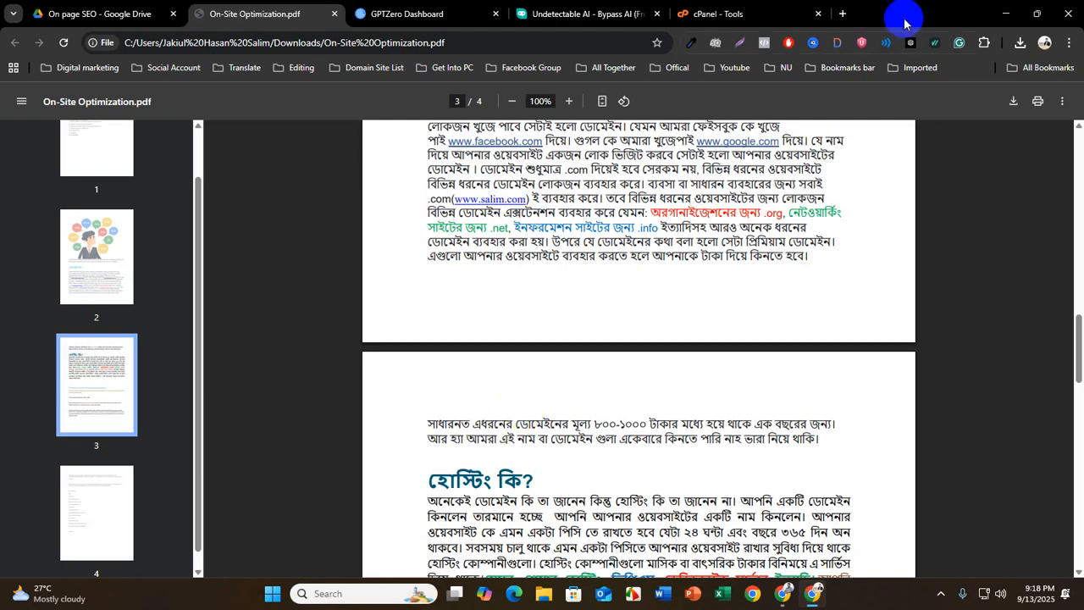
Open a new browser tab ready for a web search
click(842, 13)
click(170, 43)
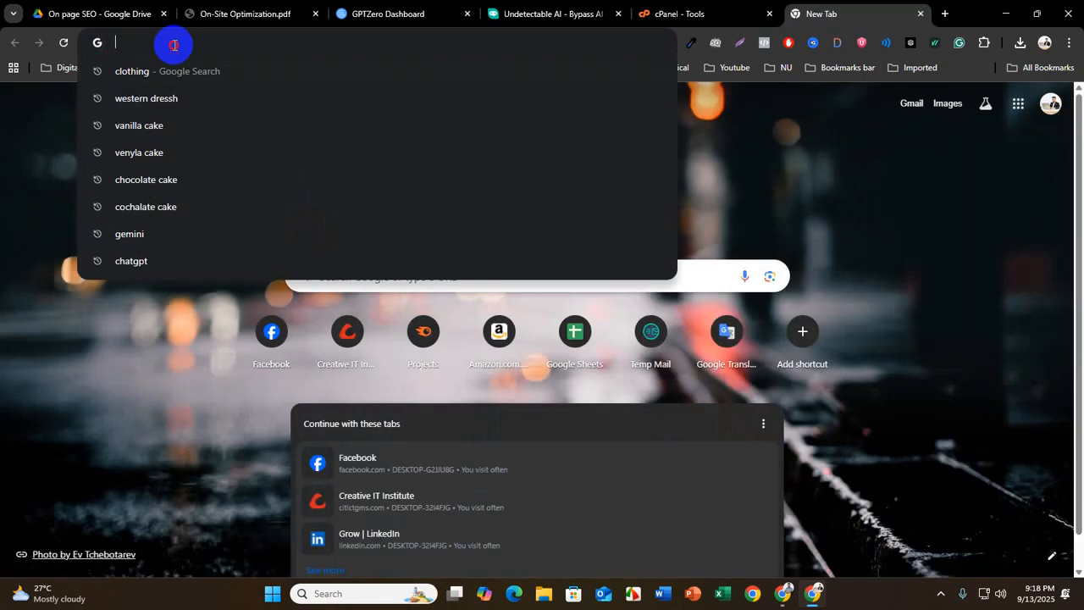
text(am)
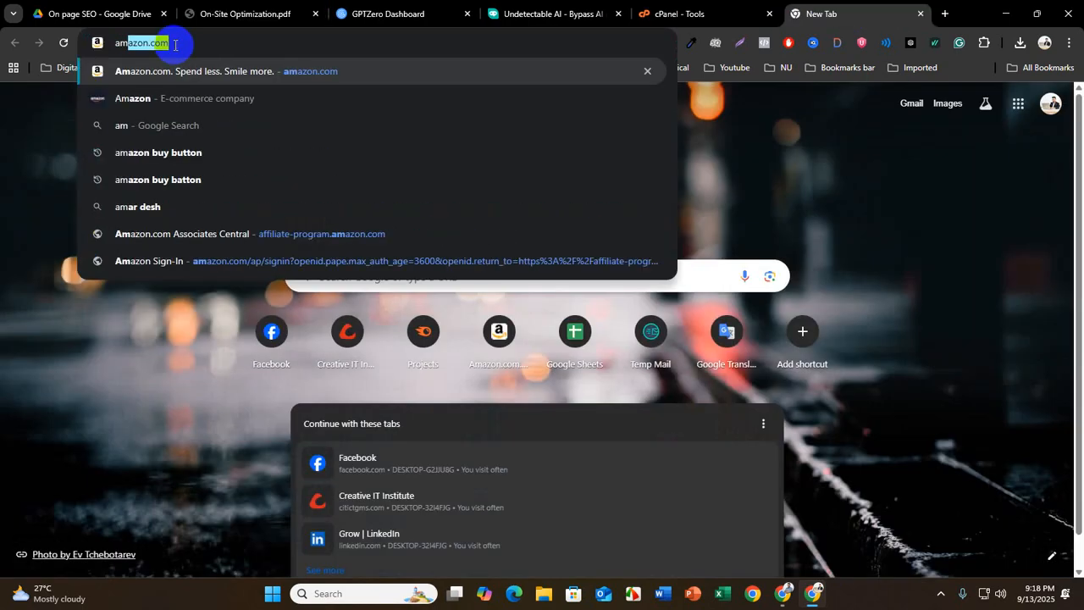
key(BackSpace)
key(BackSpace)
key(BackSpace)
text(m)
key(BackSpace)
key(BackSpace)
Search Google for namecheap and open the sponsored Namecheap domains and hosting result
text(na)
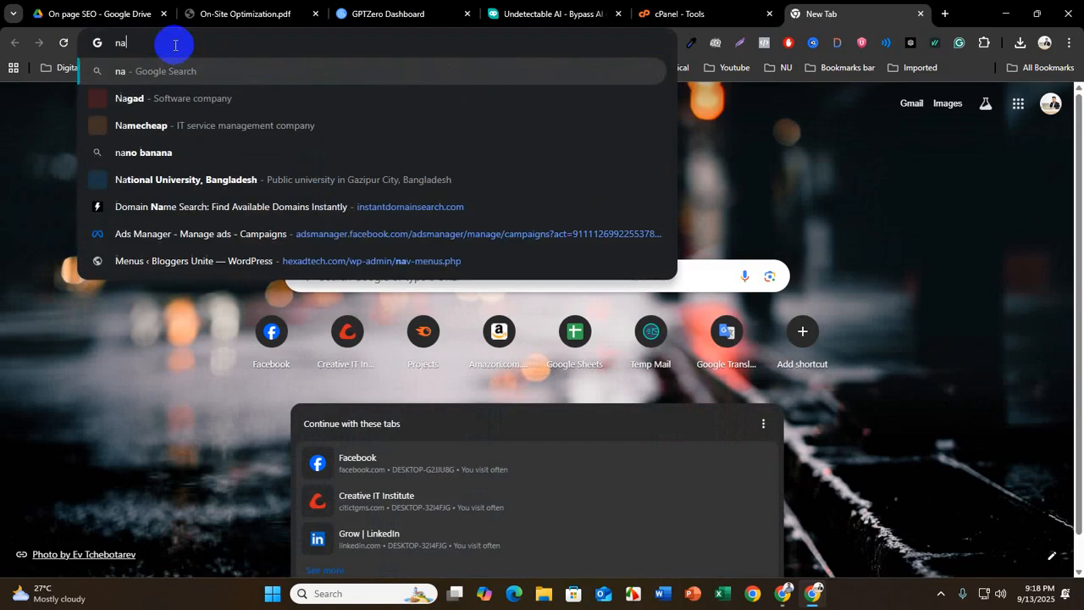
text(me)
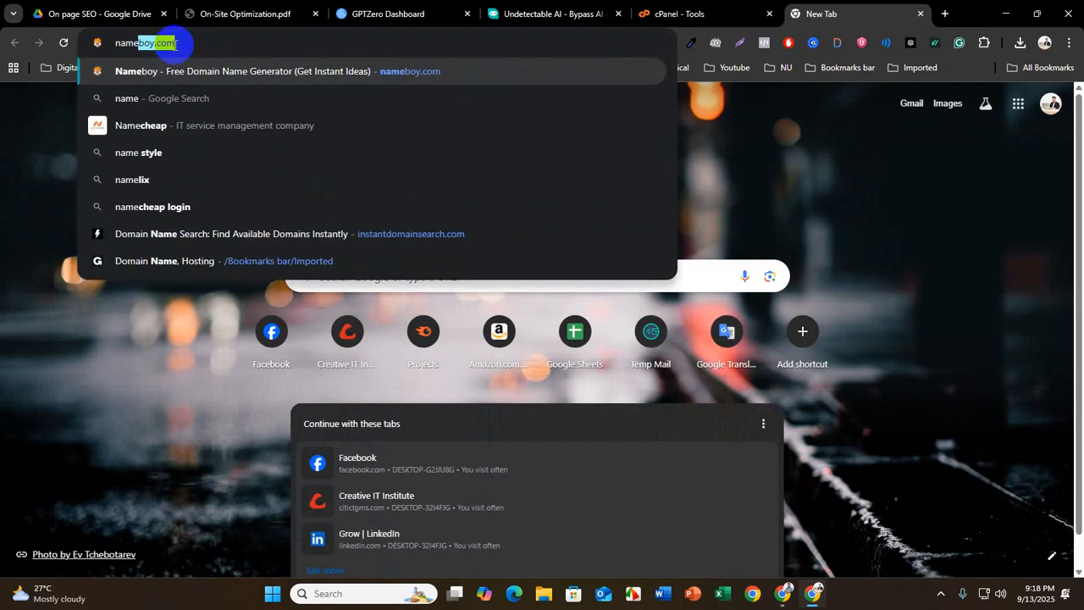
text(cheap)
key(Return)
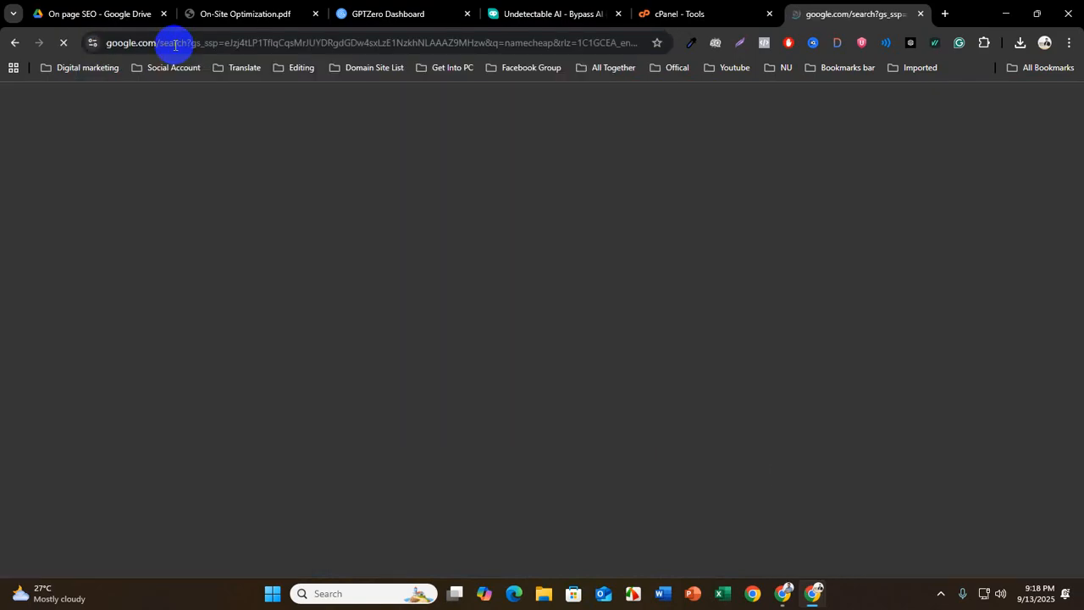
click(205, 251)
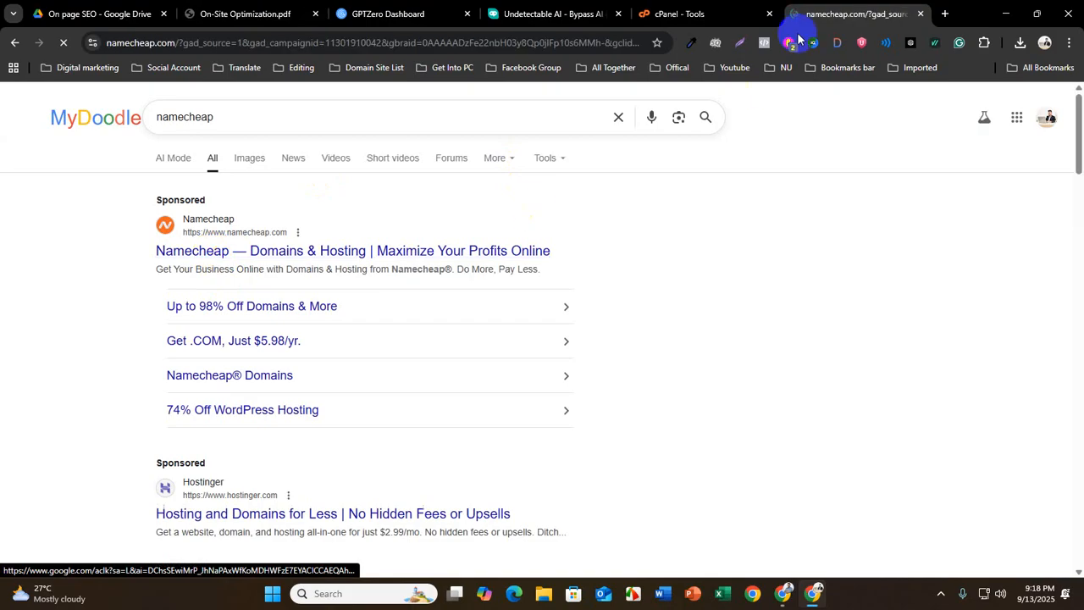
Search Google for godaddy in another new tab and open the sponsored GoDaddy official site
key(ctrl+t)
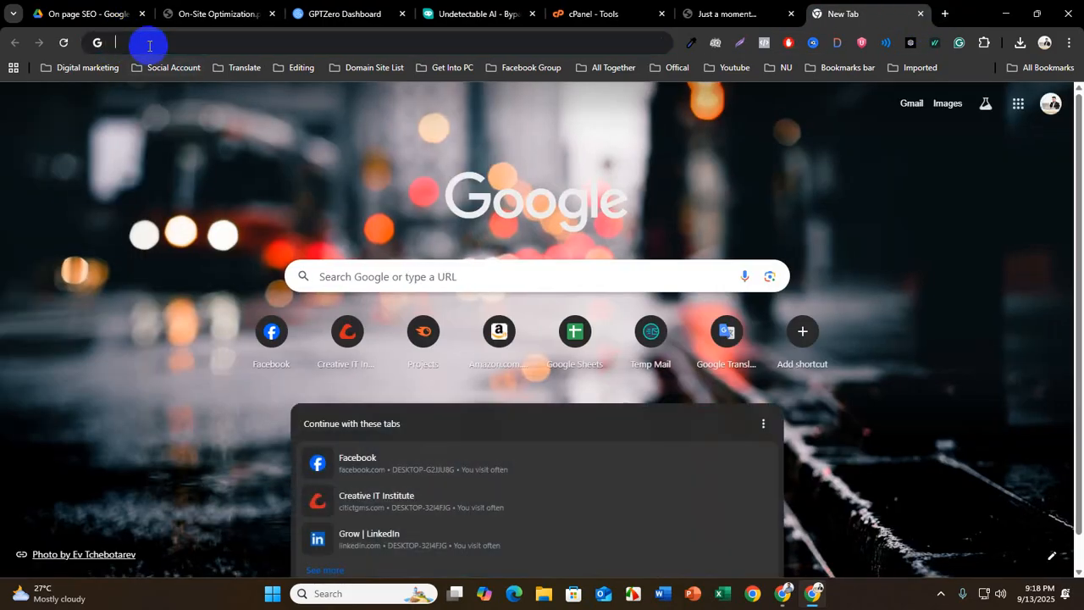
click(149, 44)
text(godd)
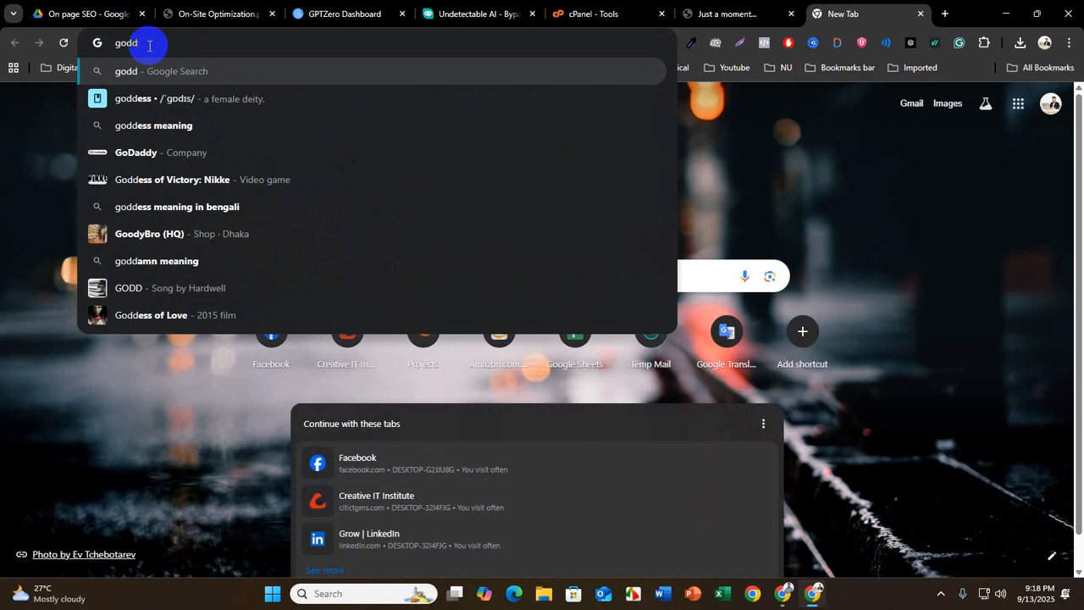
key(Down)
key(Down)
key(Down)
key(Return)
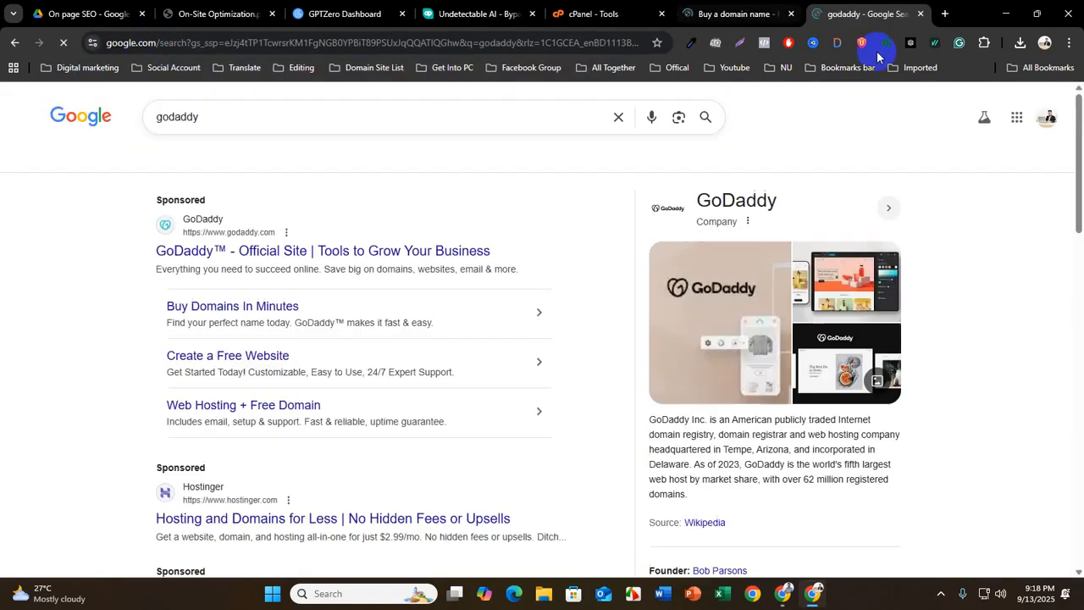
click(186, 250)
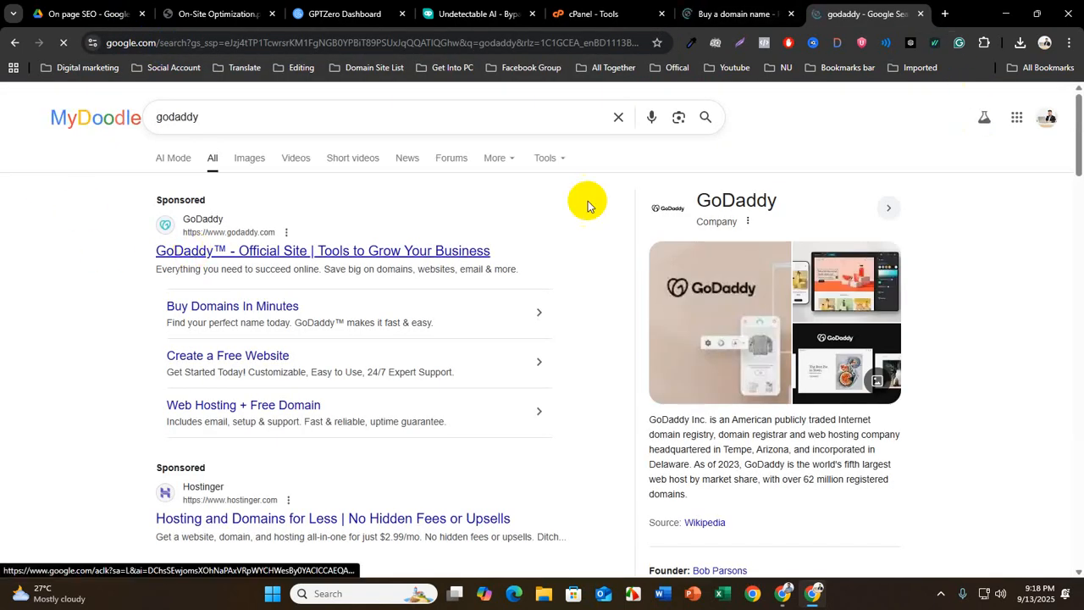
Search Google for hostinger in another new tab and open the sponsored Hostinger web hosting site
click(944, 17)
click(165, 39)
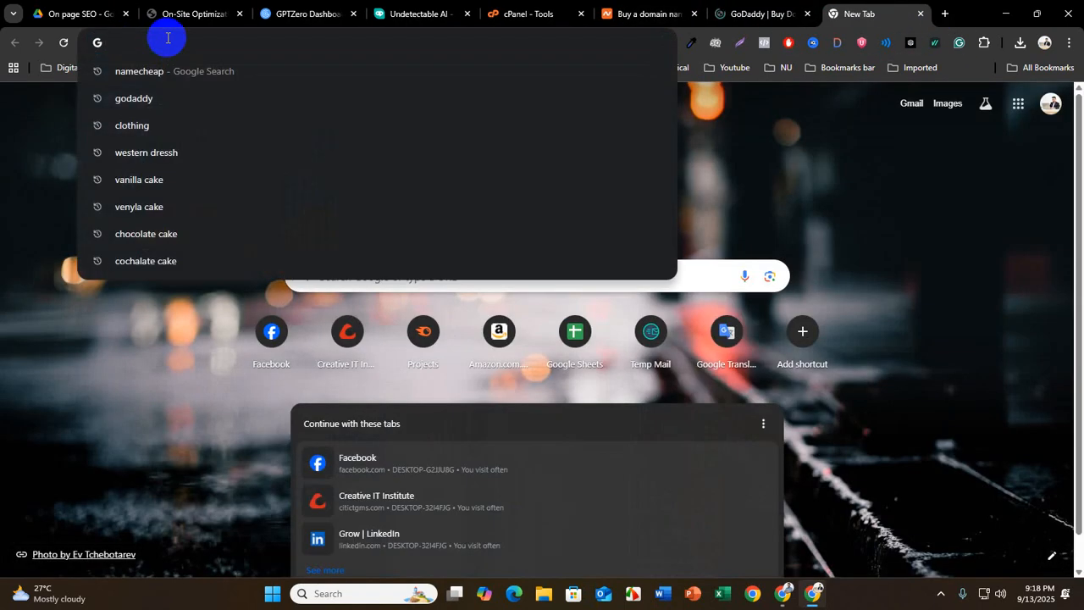
text(hos)
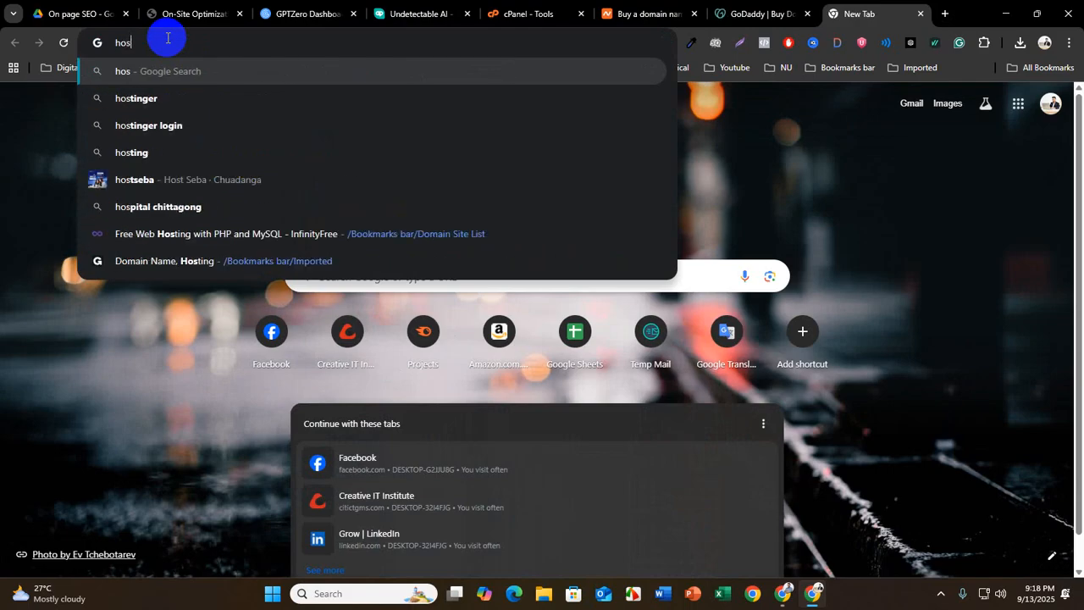
key(Down)
key(Return)
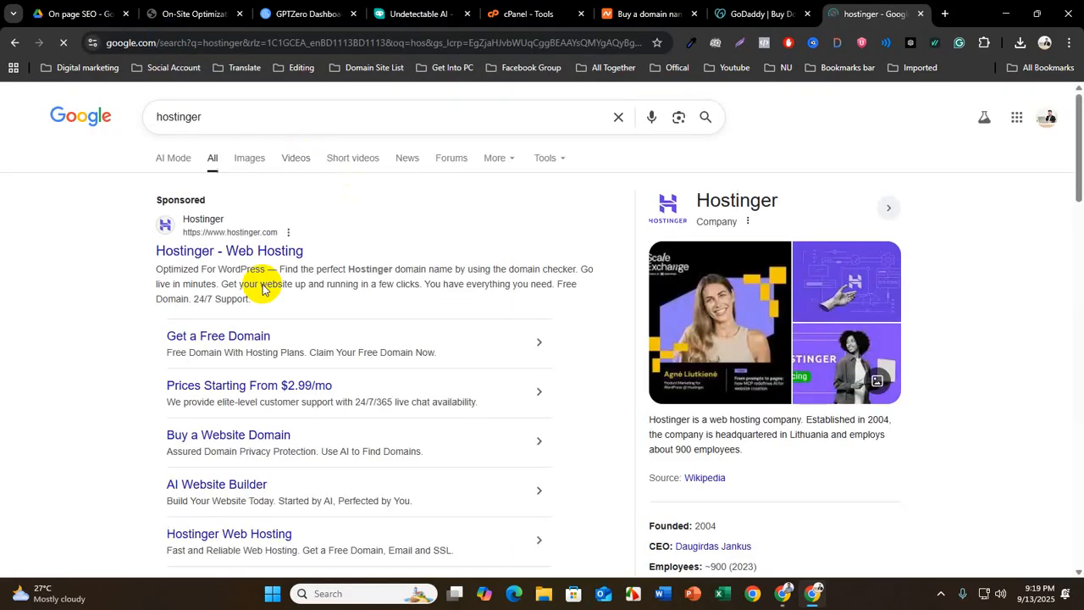
click(216, 248)
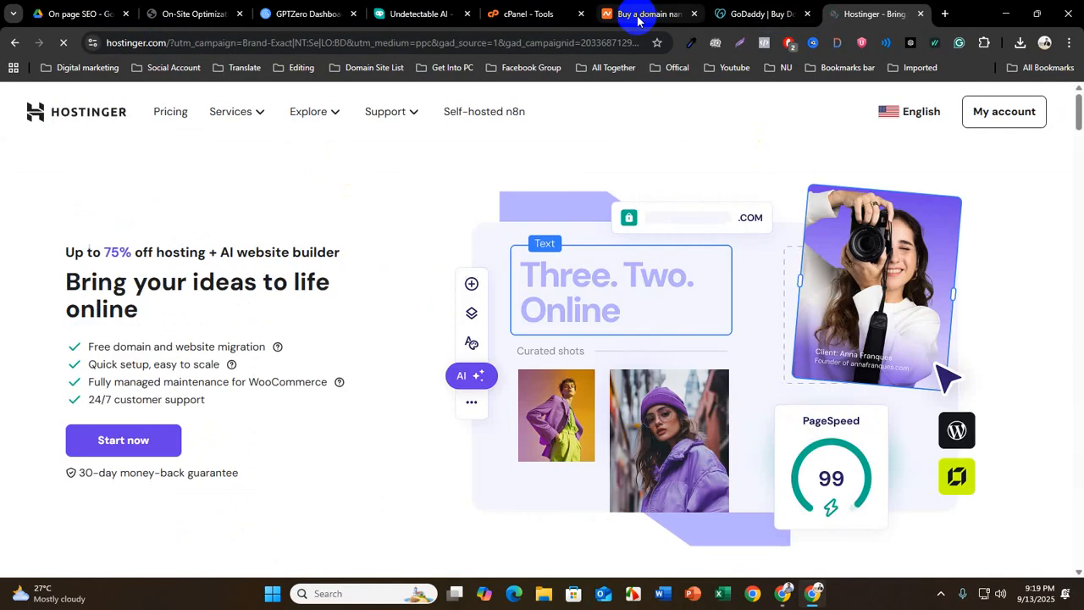
Compare the home pages of the three providers: Namecheap, GoDaddy and Hostinger
click(639, 18)
click(757, 11)
click(627, 14)
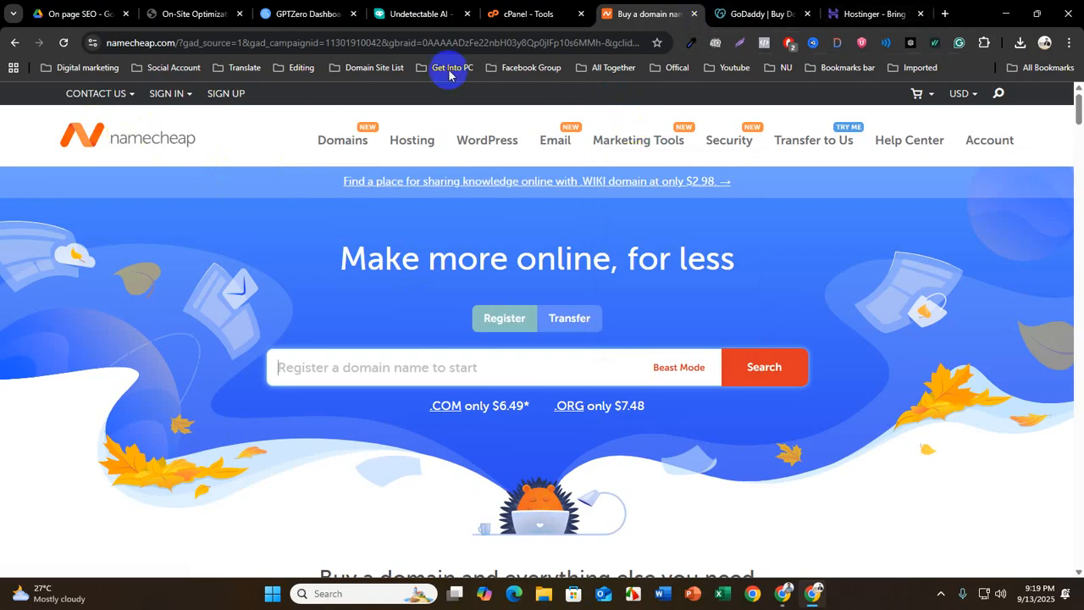
click(738, 14)
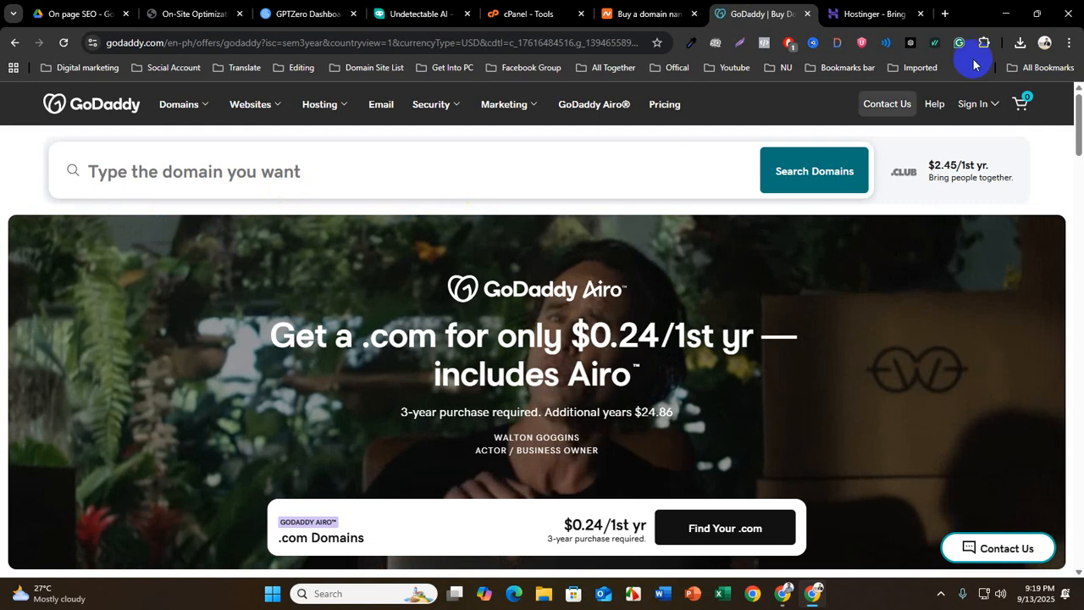
click(869, 15)
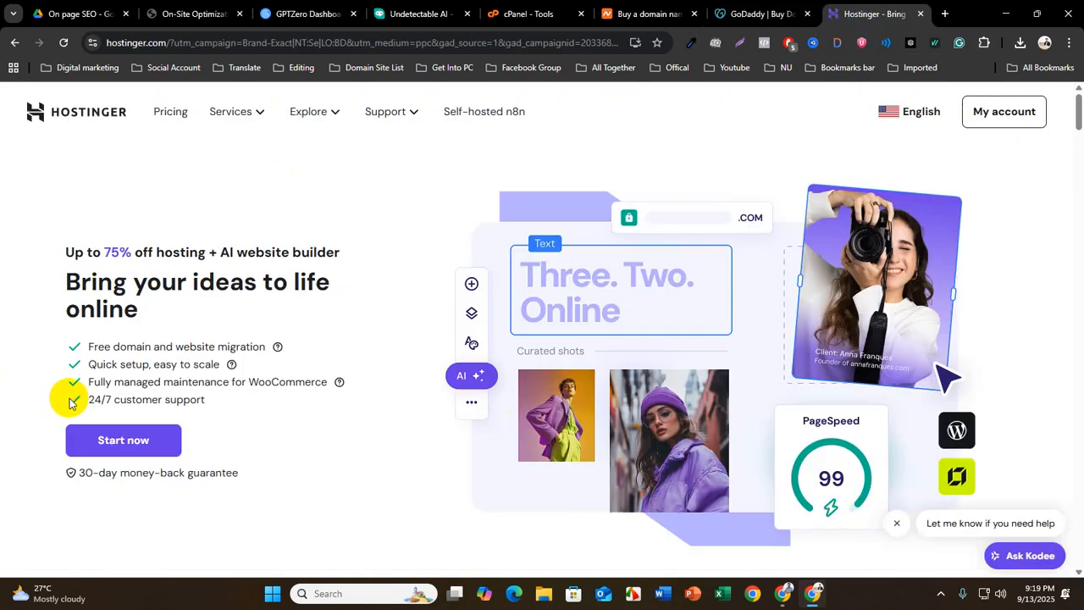
Switch to the Namecheap site and search for the domain joy.com to check its availability
click(621, 12)
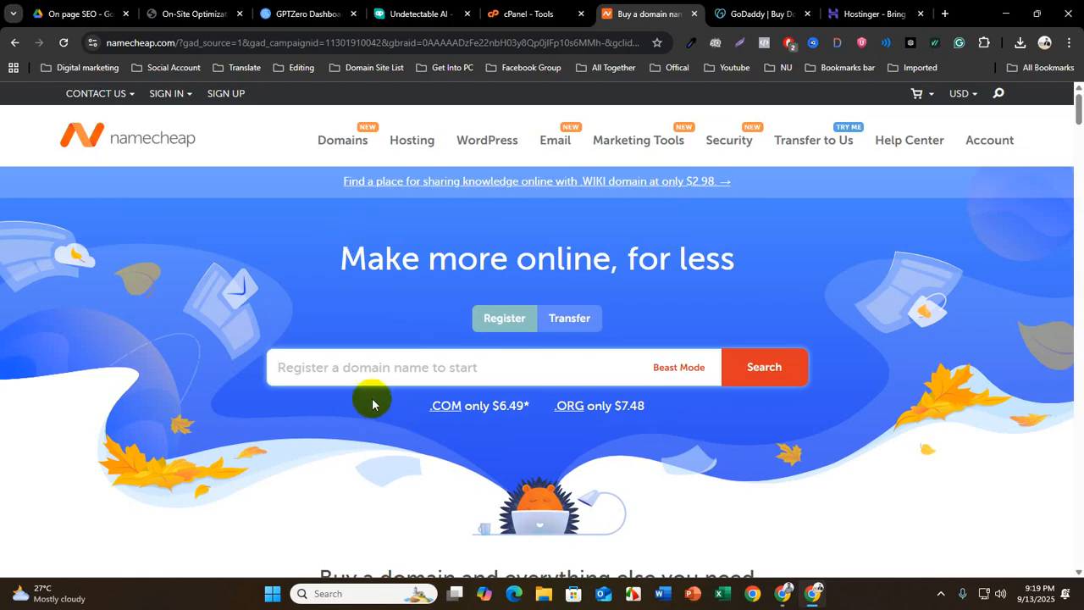
click(304, 369)
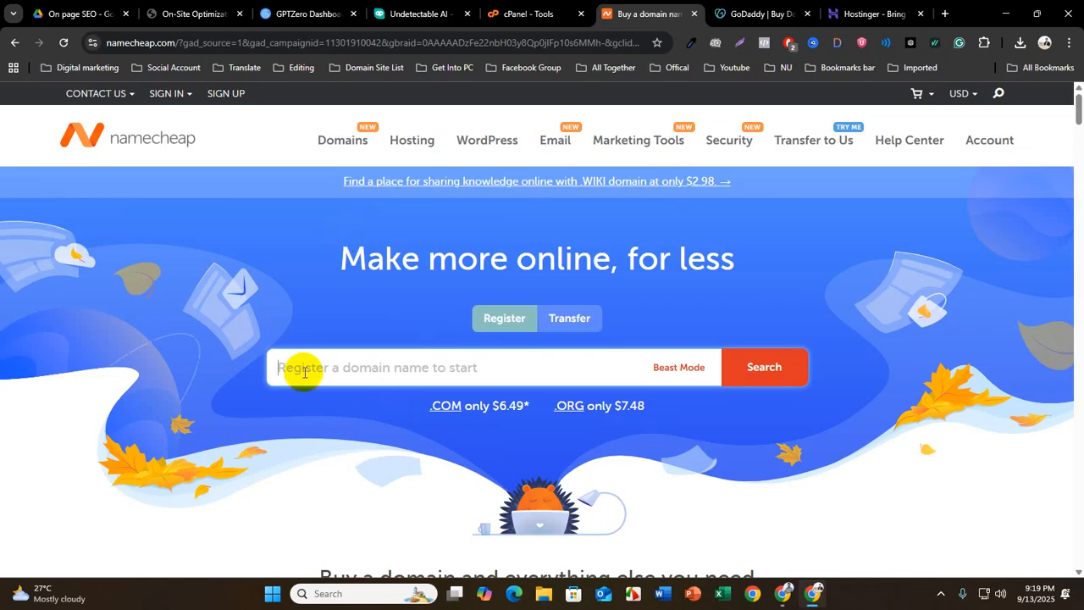
text(jo)
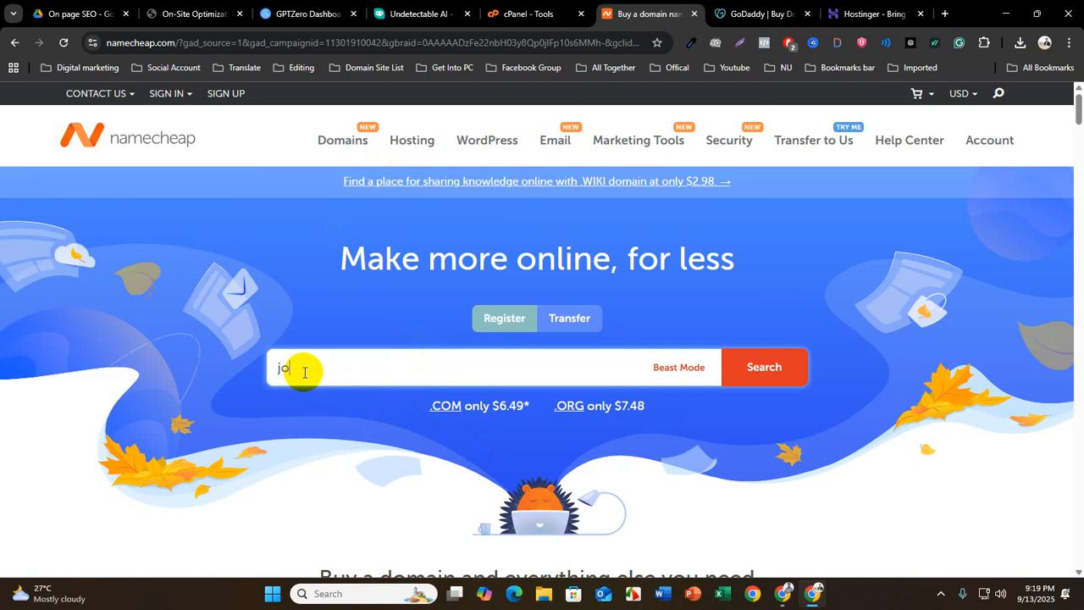
text(y.com)
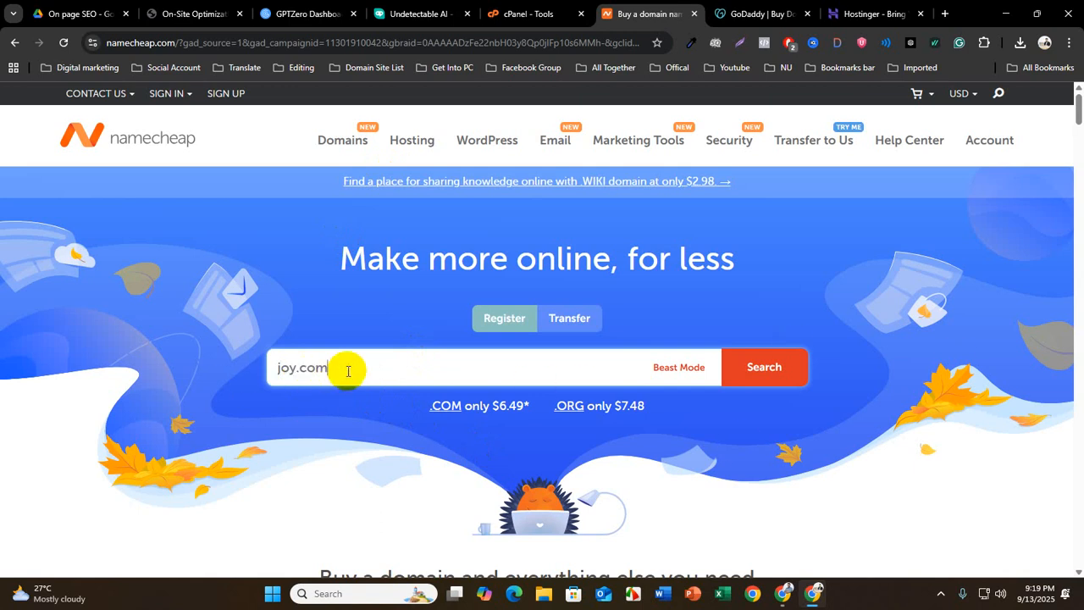
drag(348, 370, 272, 368)
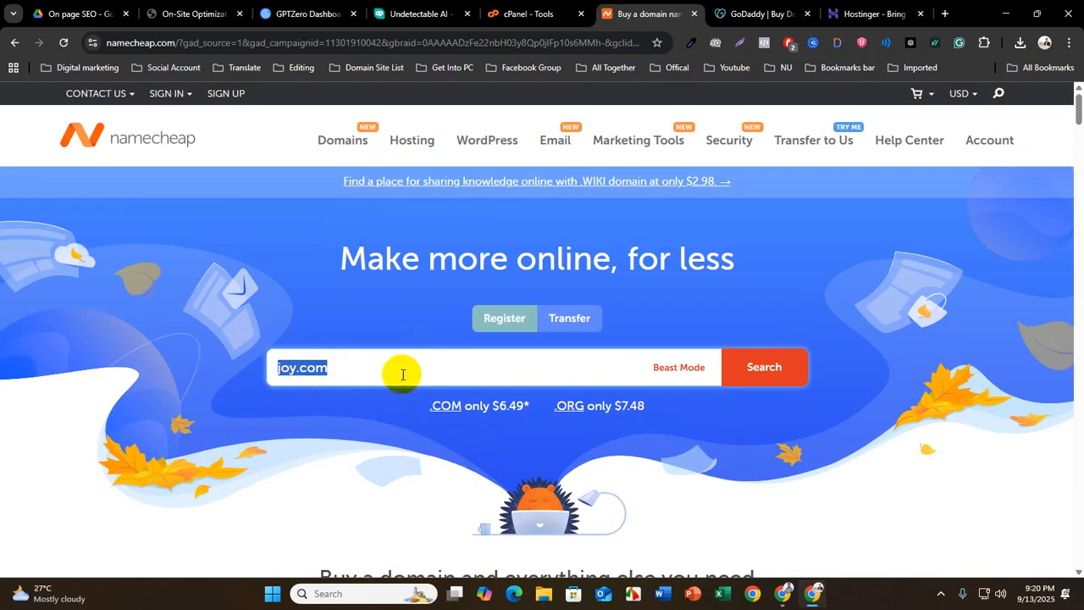
click(356, 369)
click(763, 373)
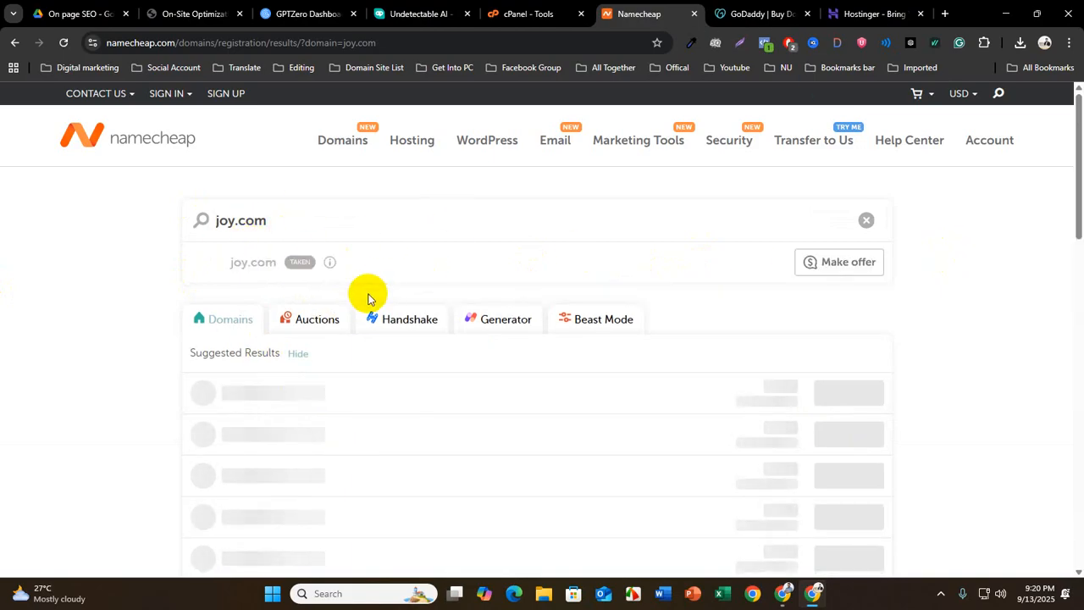
mouse_move(297, 267)
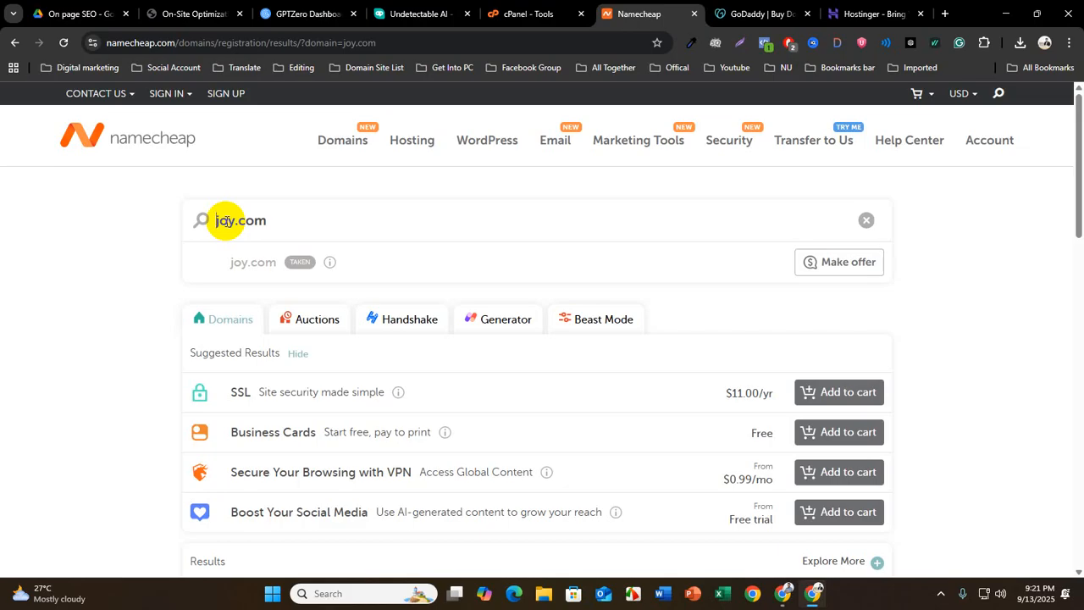
Change the Namecheap domain search to soniya.com
drag(308, 213, 132, 213)
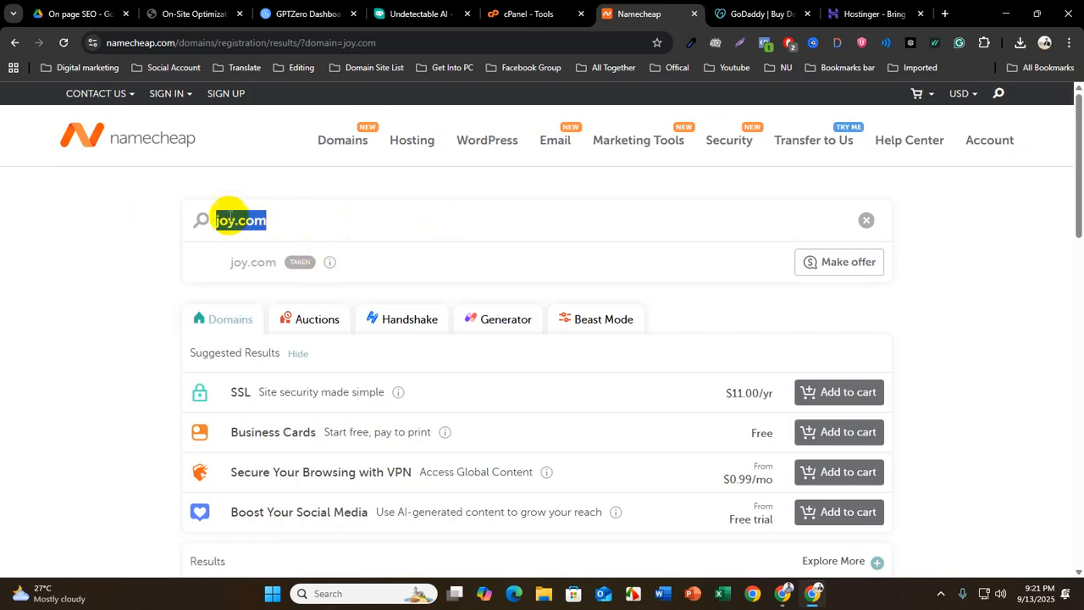
drag(239, 220, 214, 224)
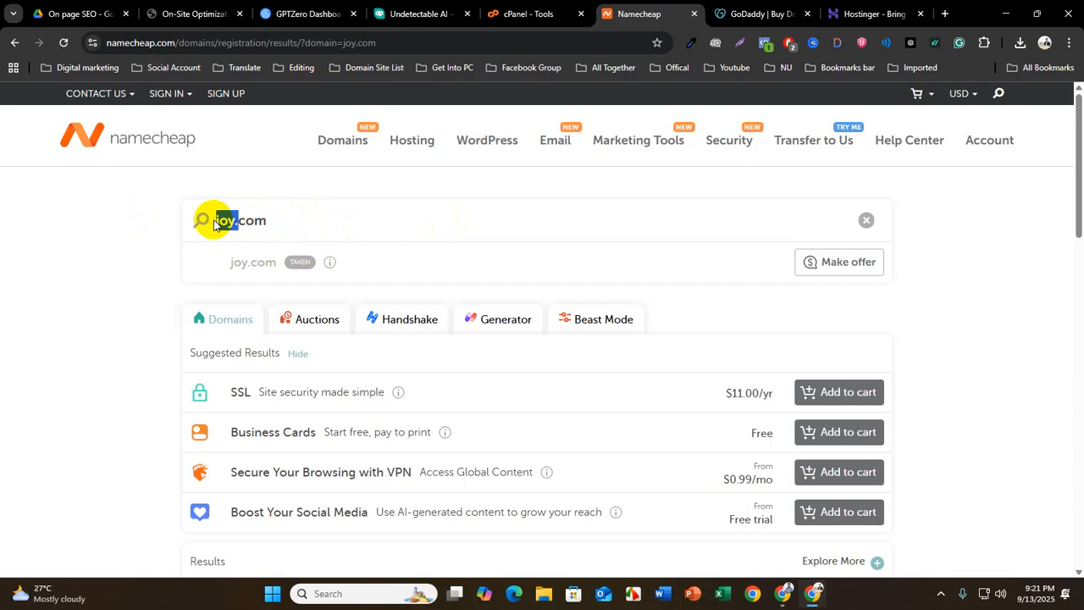
key(BackSpace)
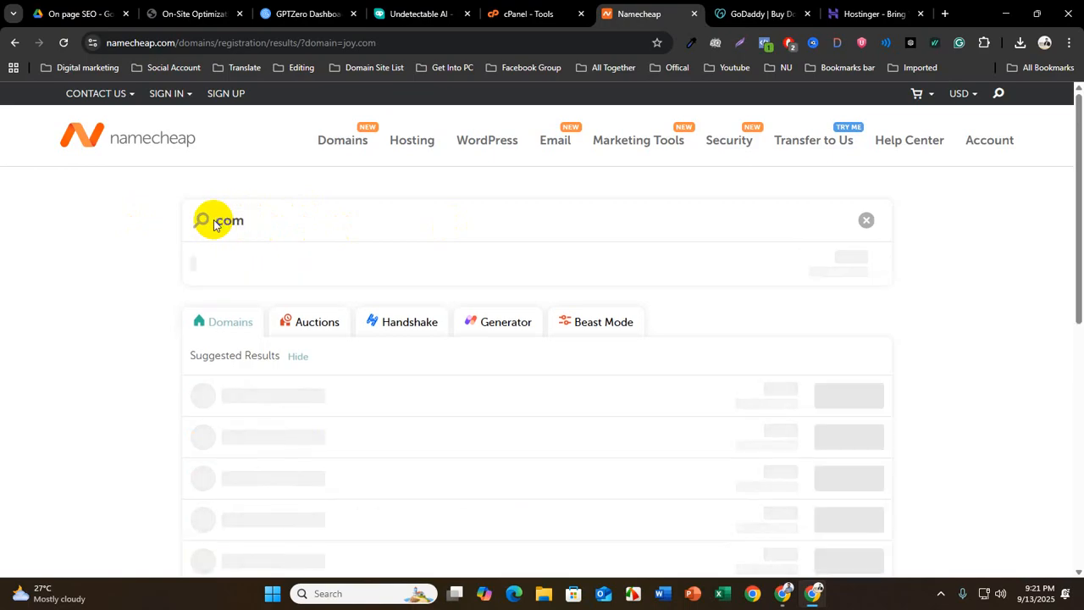
text(soniya)
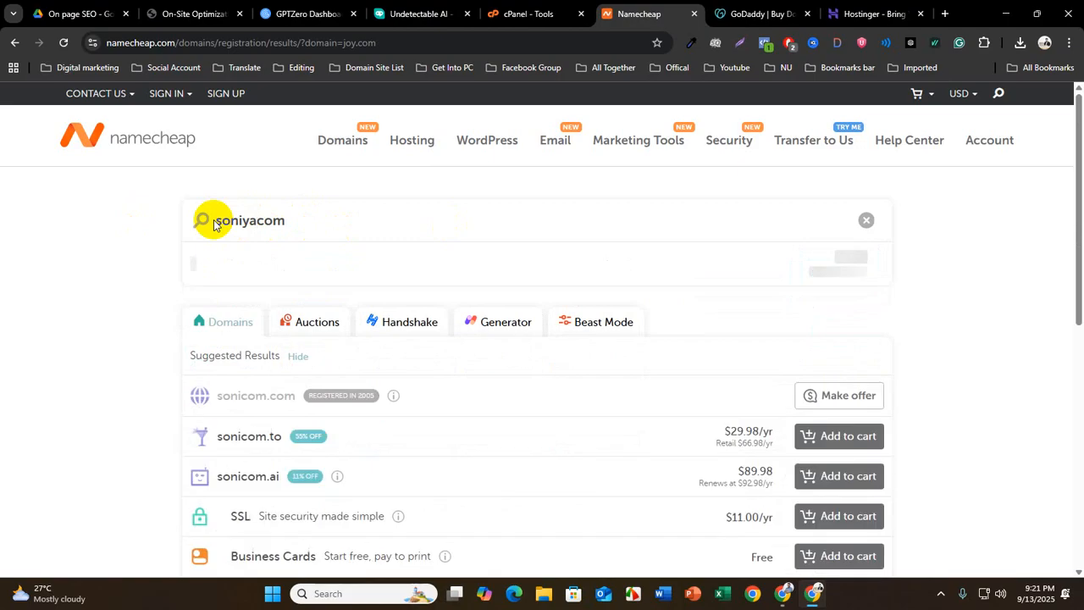
text(.)
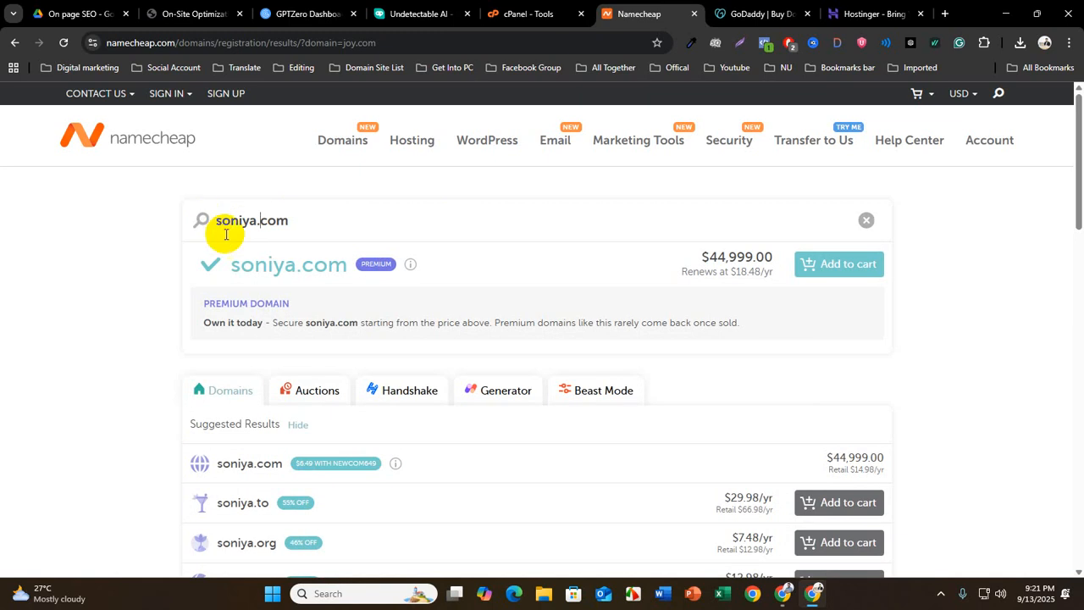
Examine the purchase price, renewal price and Premium label explanation for soniya.com
drag(709, 256, 763, 256)
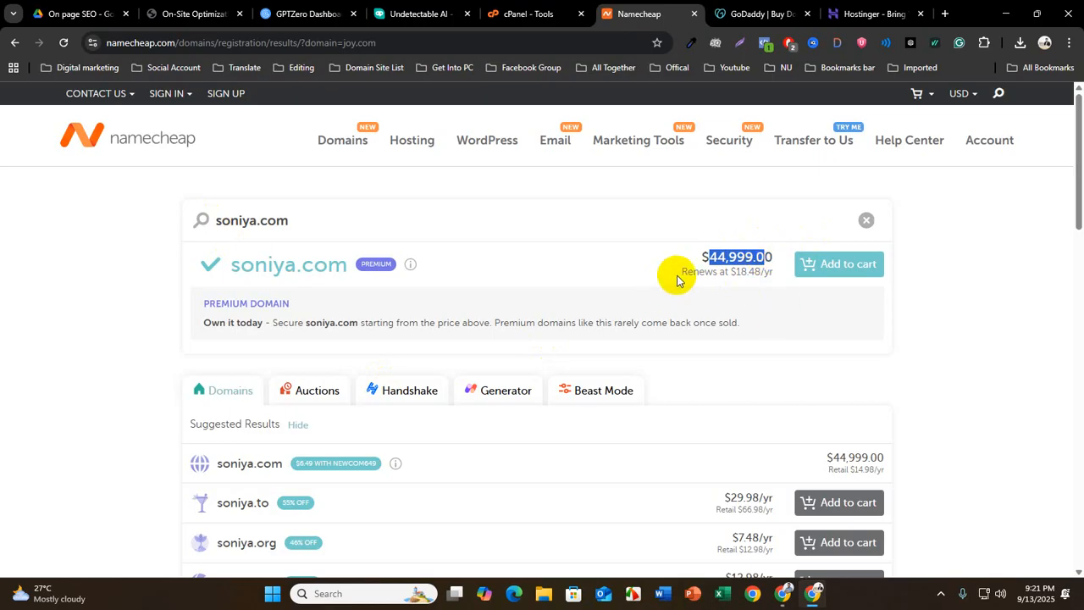
click(735, 271)
drag(736, 272, 778, 279)
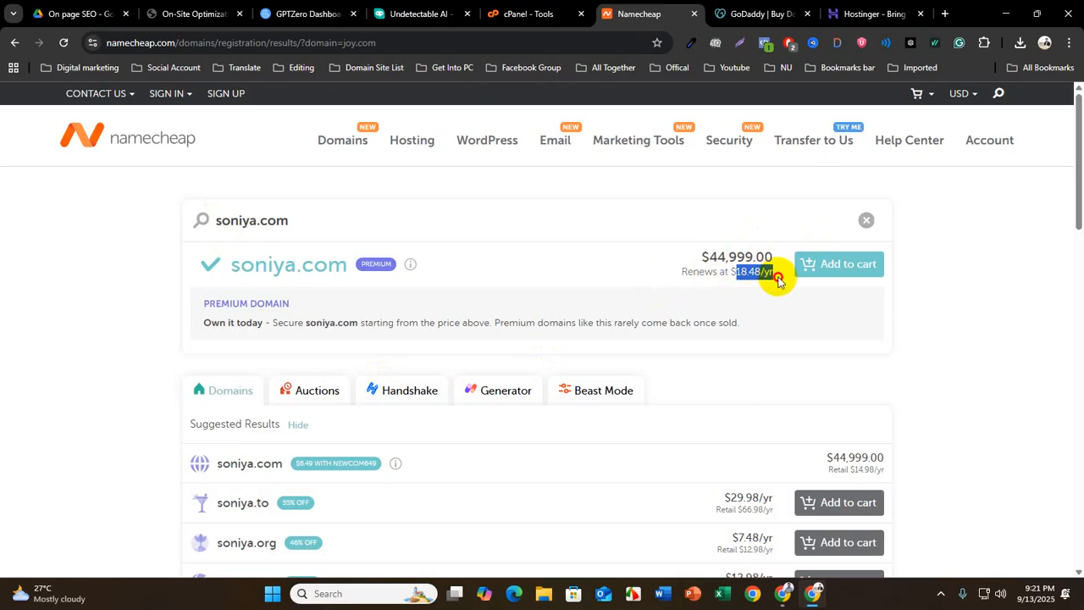
click(682, 256)
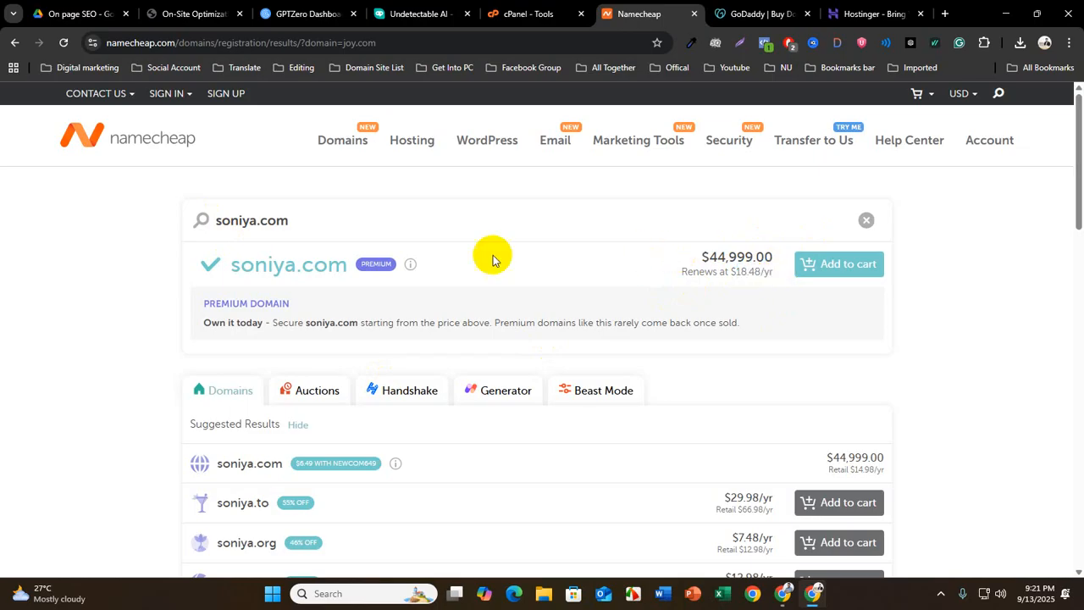
mouse_move(349, 265)
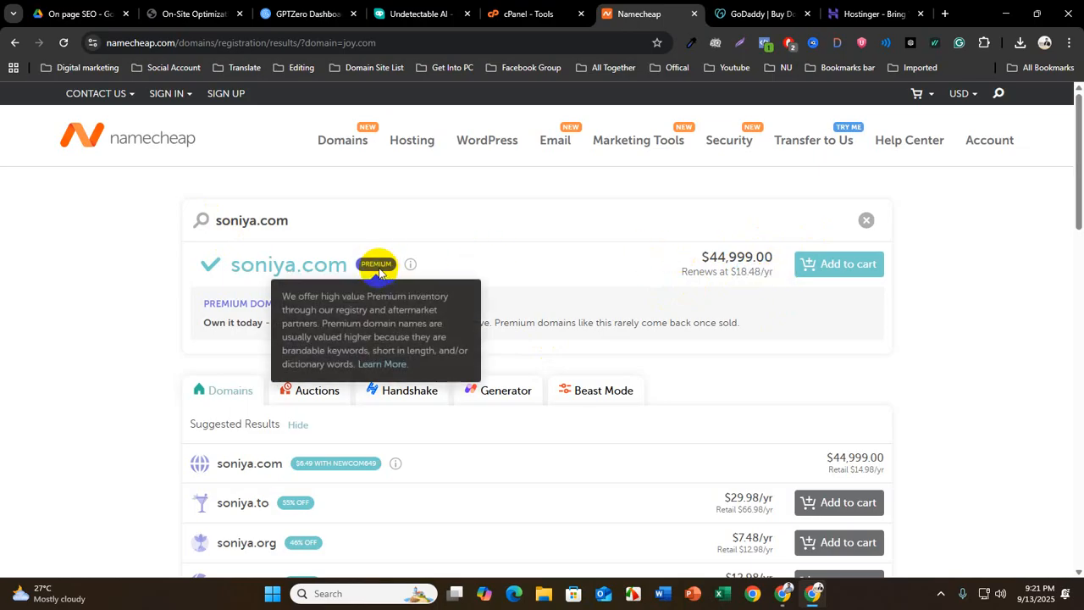
drag(716, 256, 784, 259)
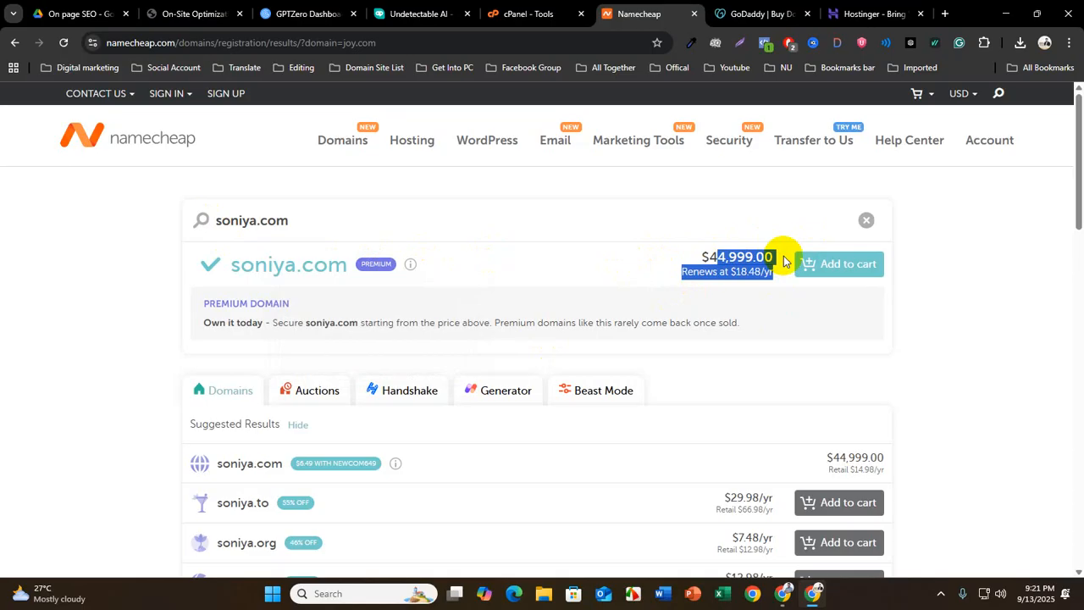
click(735, 271)
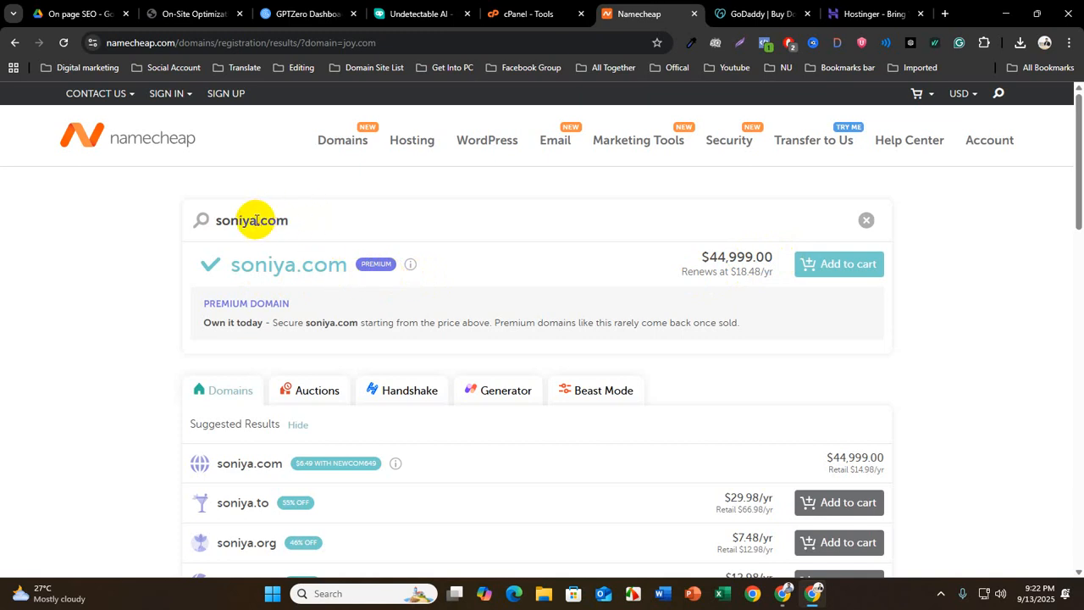
Change the domain search to smjoy.com, and extend the name to smjoyinfo.com
drag(257, 218, 207, 222)
key(BackSpace)
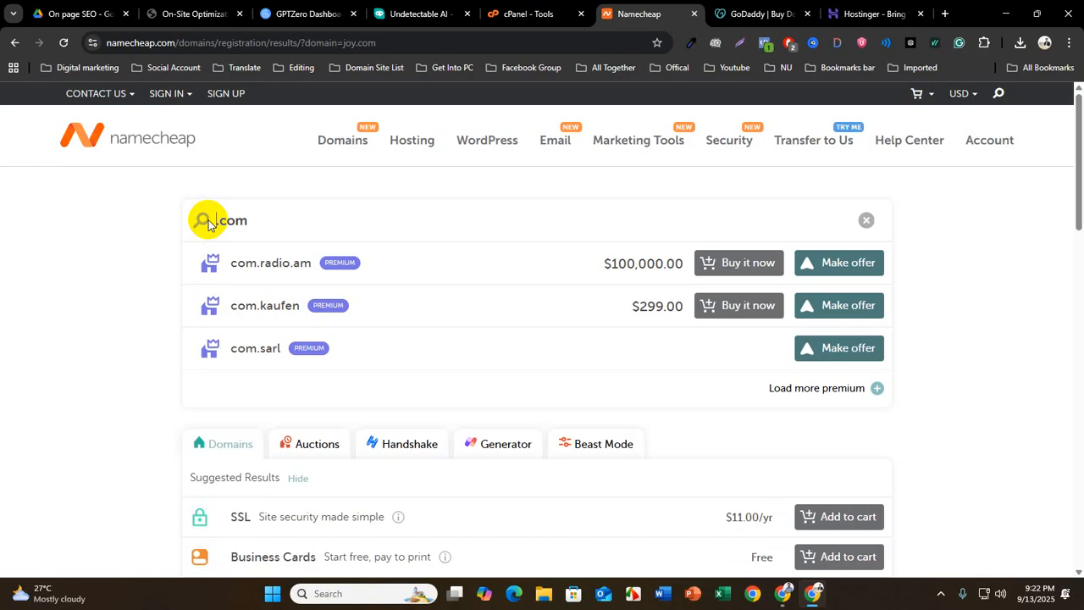
text(smjo)
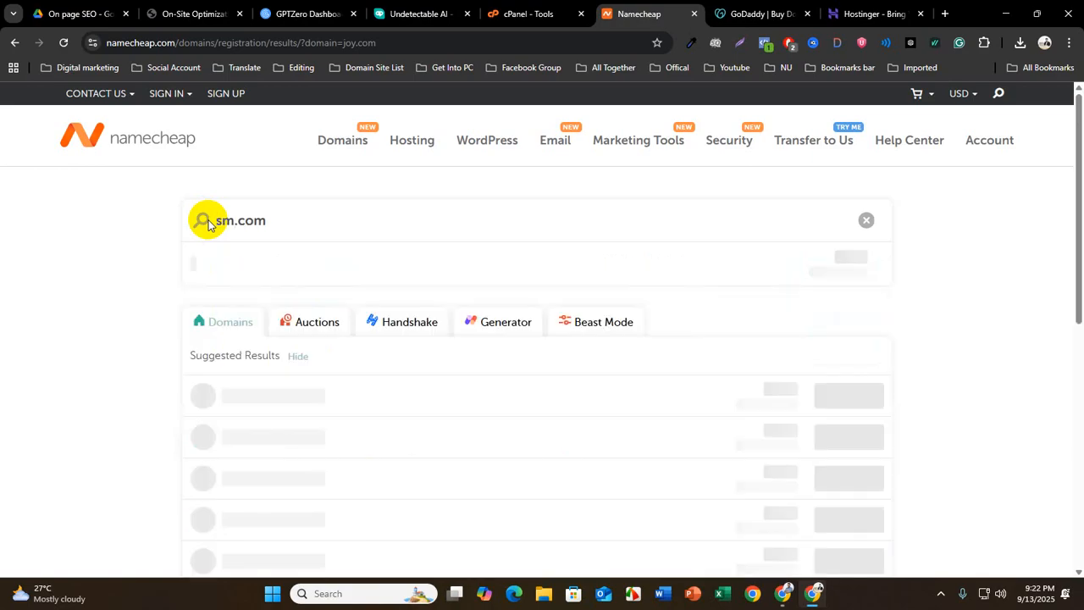
text(y)
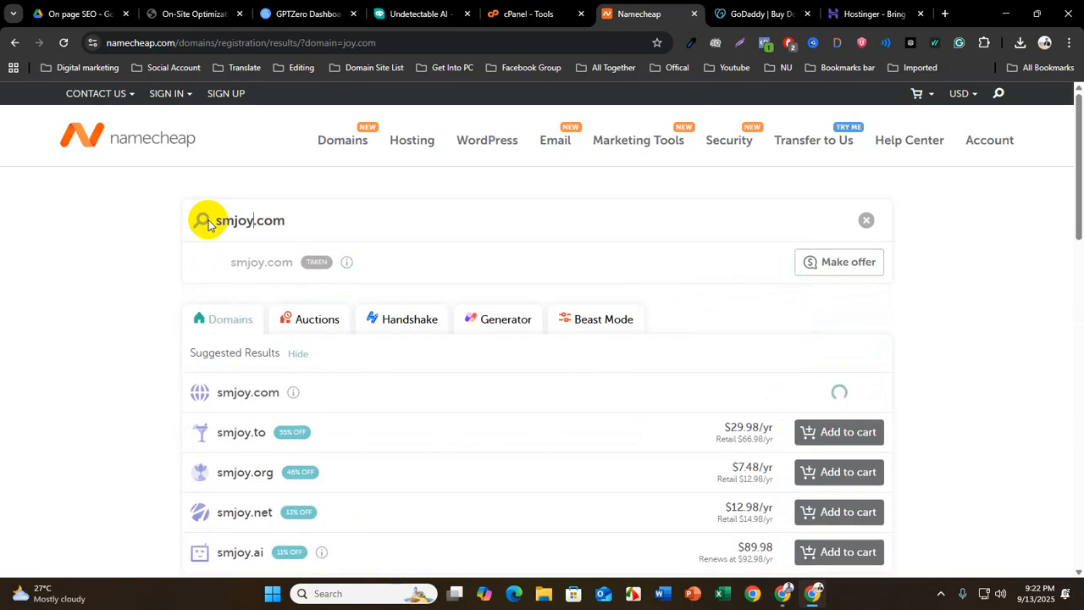
text(info)
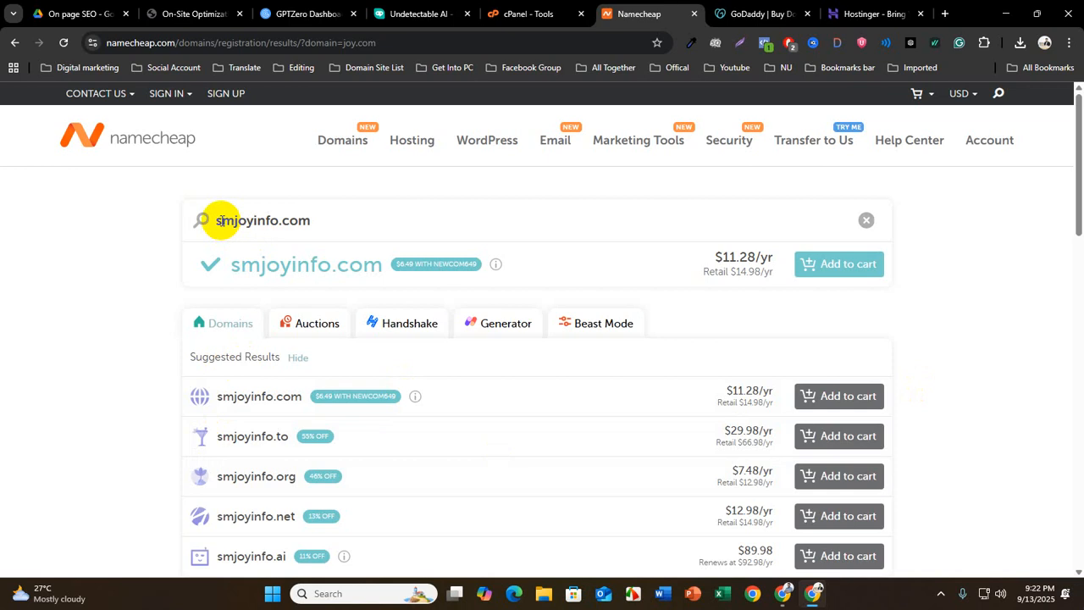
Examine the yearly price of smjoyinfo.com and the alternative extensions offered for that name
drag(217, 220, 351, 235)
click(349, 227)
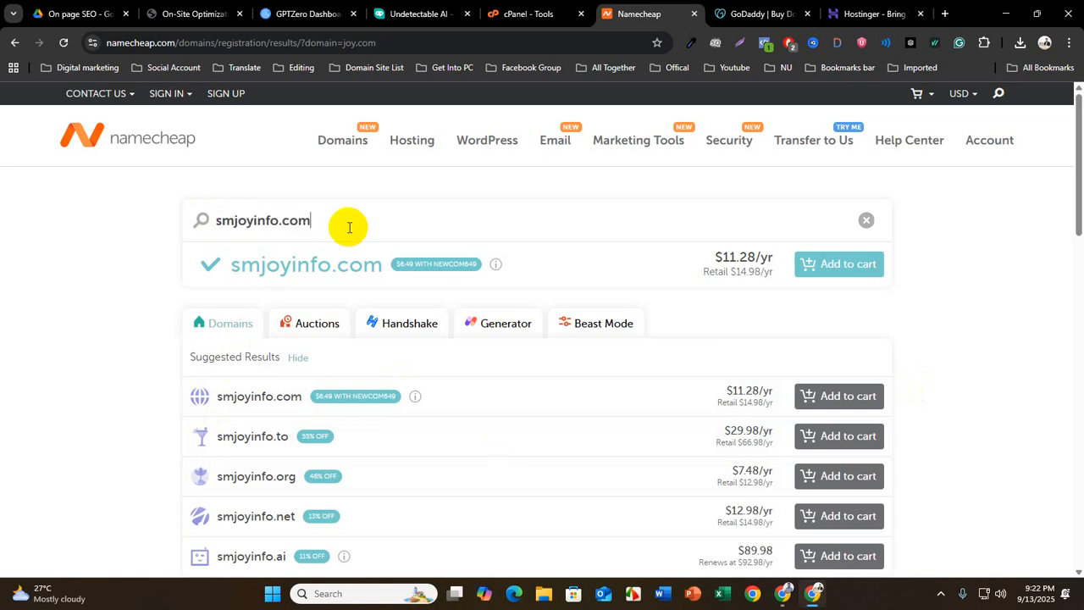
drag(722, 256, 774, 268)
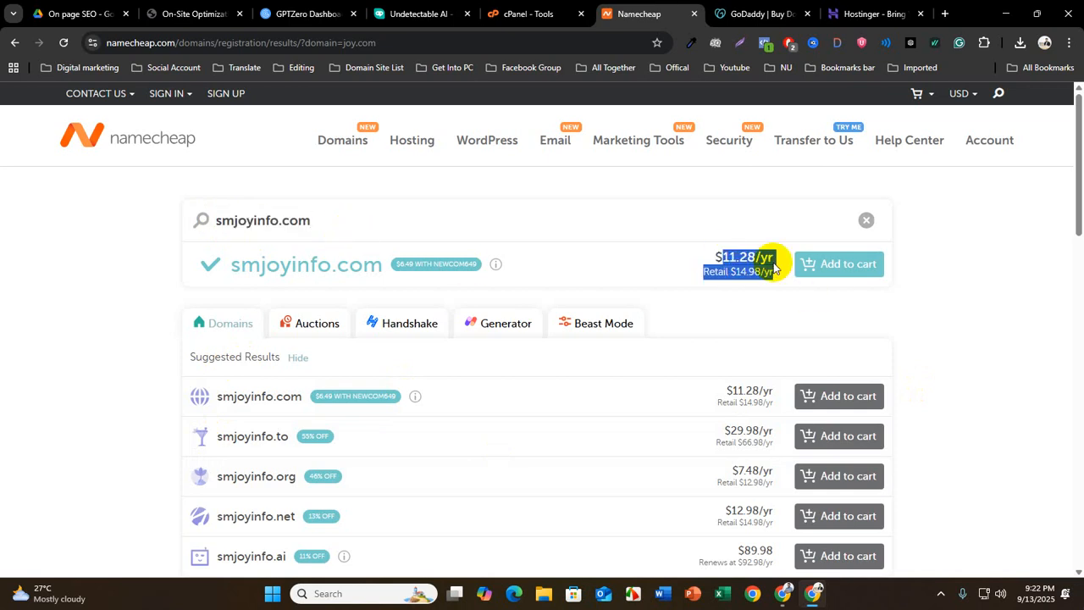
click(763, 259)
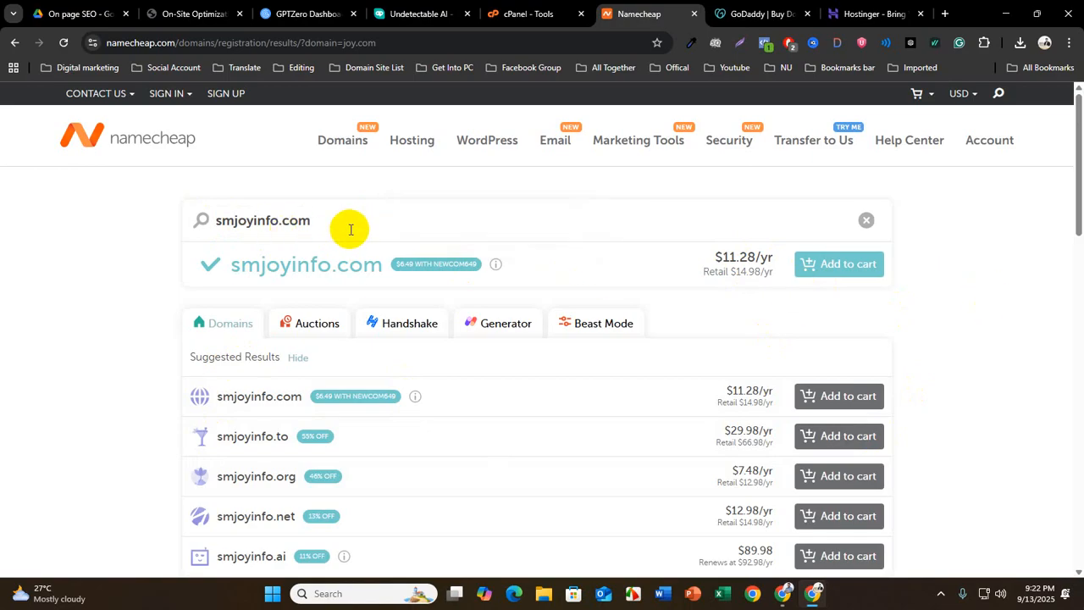
drag(349, 224, 210, 222)
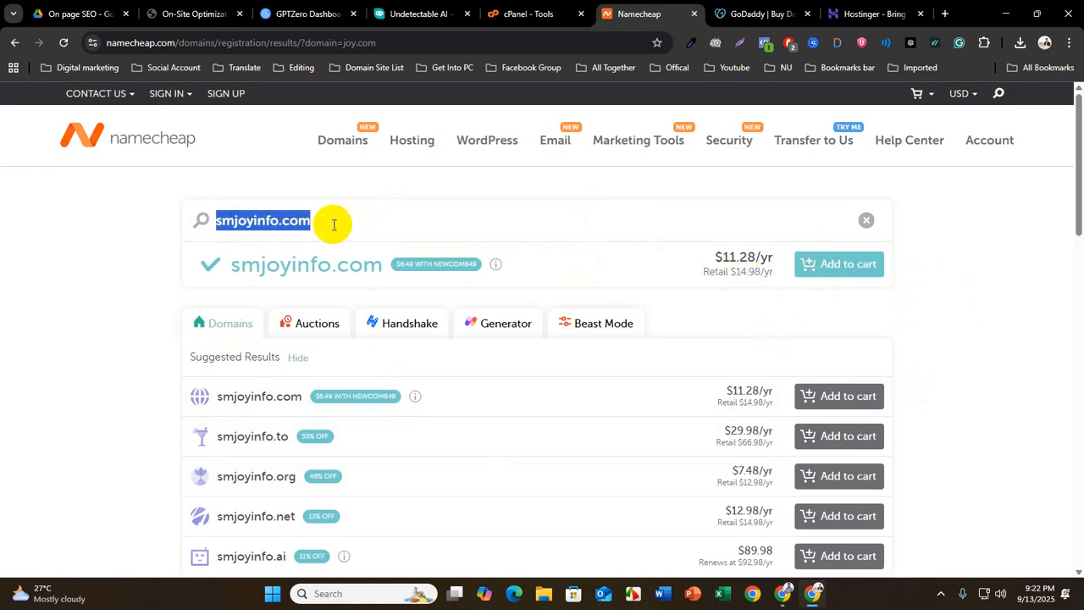
click(264, 220)
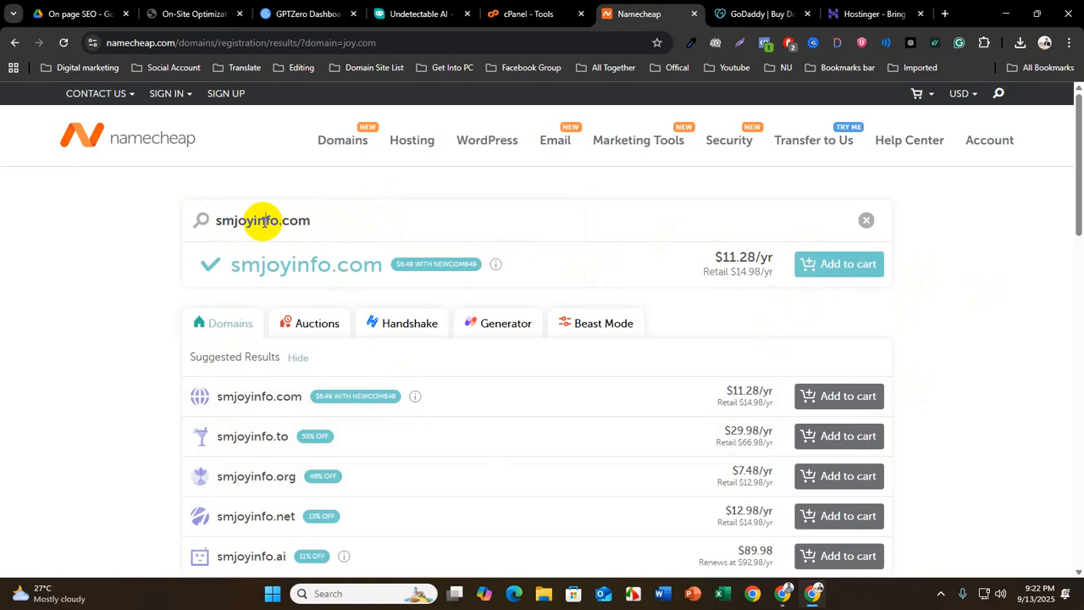
scroll(373, 356, down, 2)
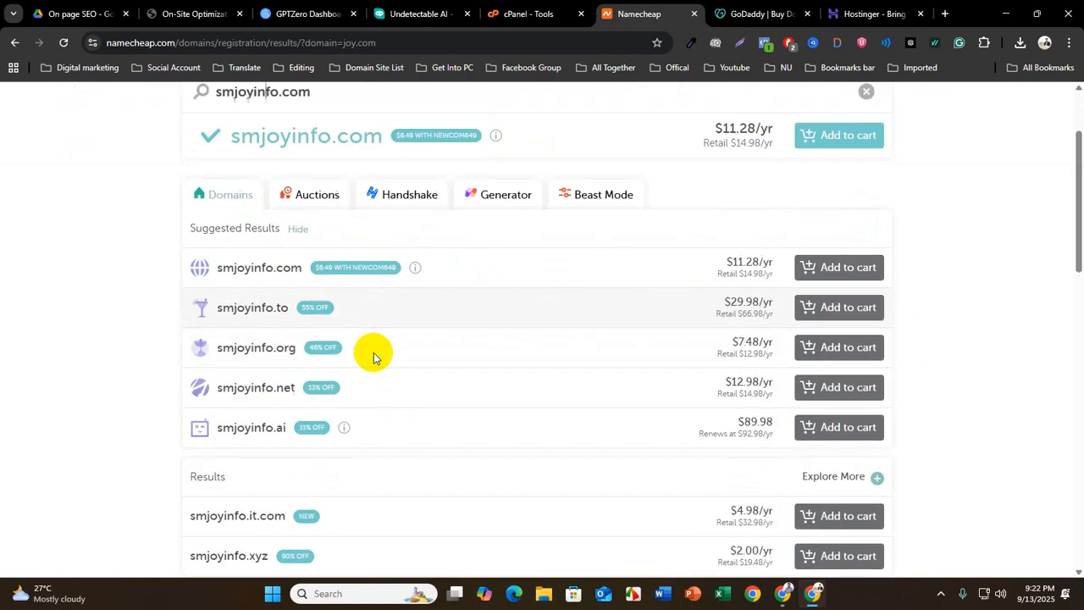
scroll(375, 394, up, 3)
Add smjoyinfo.com to the cart together with WordPress Hosting, SSL and the Business Email free trial
click(850, 267)
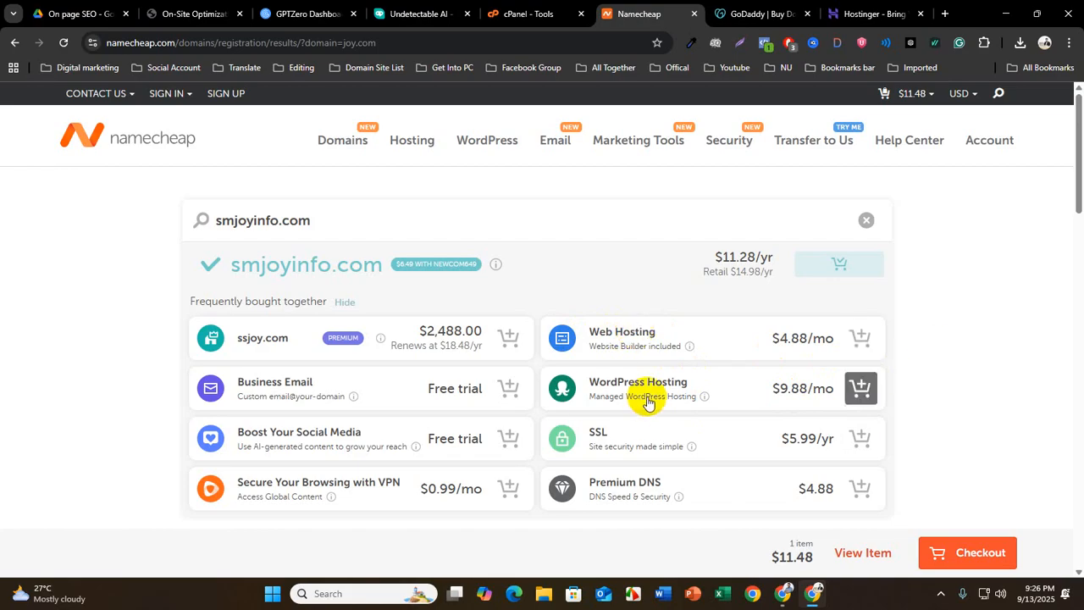
click(866, 392)
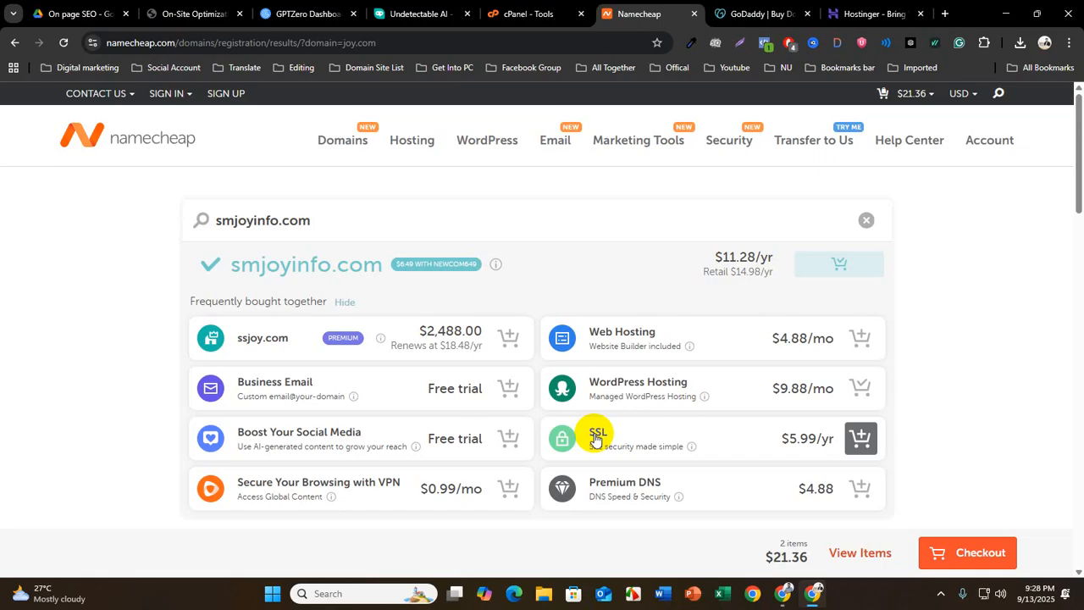
click(861, 437)
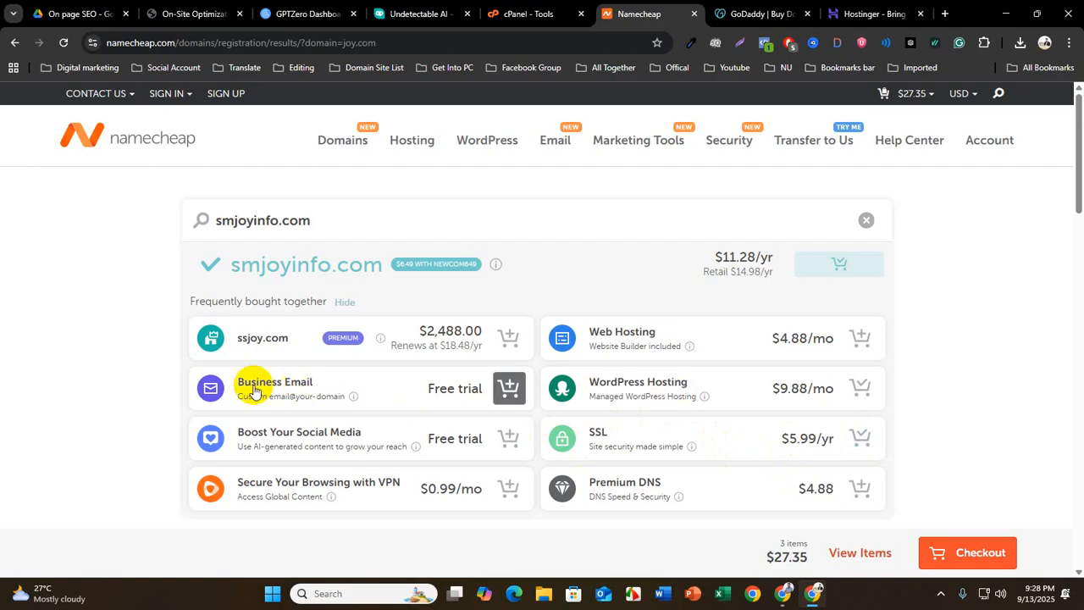
click(510, 388)
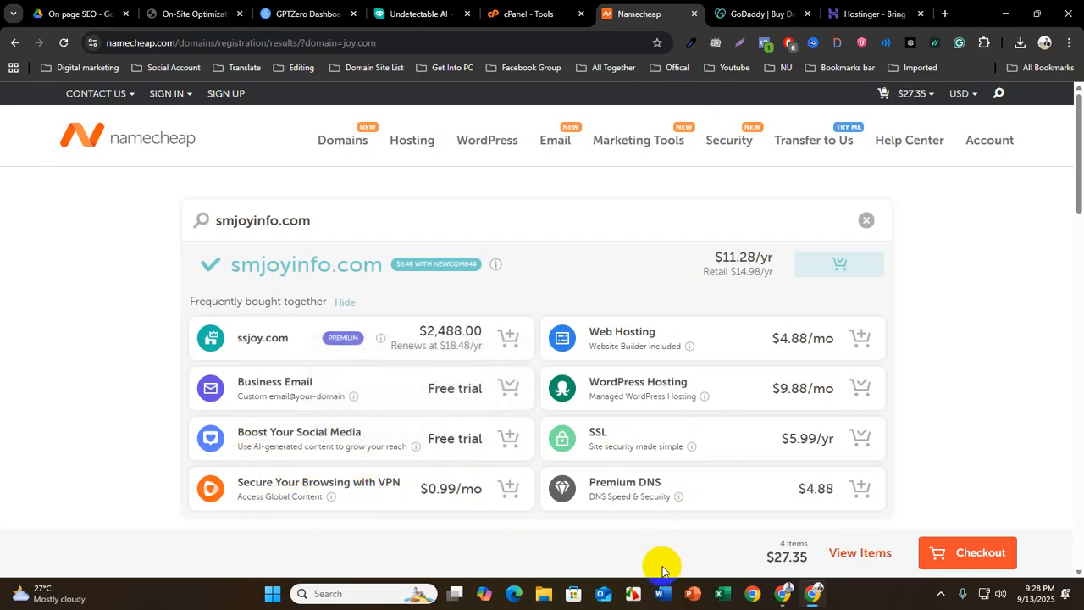
Add Premium DNS to the cart and proceed to checkout
mouse_move(679, 496)
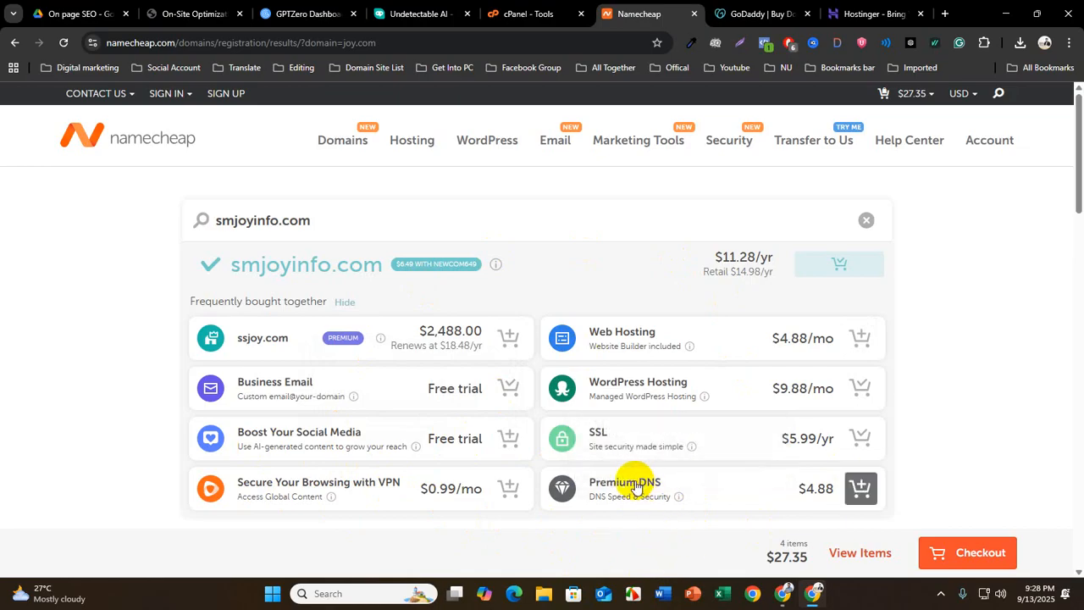
drag(635, 482, 683, 483)
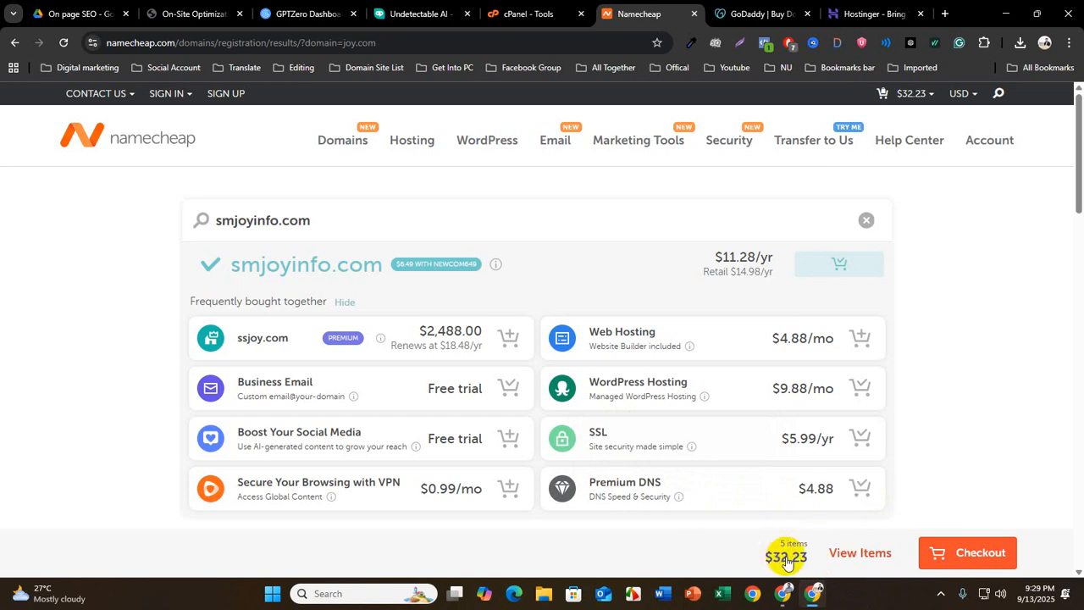
click(974, 557)
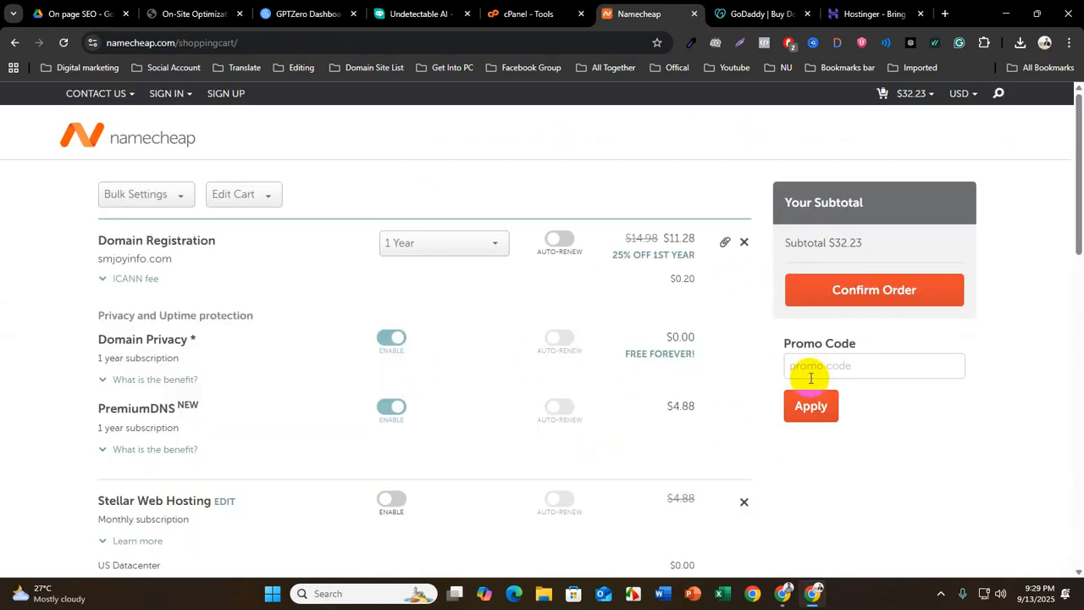
Review the smjoyinfo.com order in the shopping cart and highlight its subtotal amount
scroll(816, 305, down, 1)
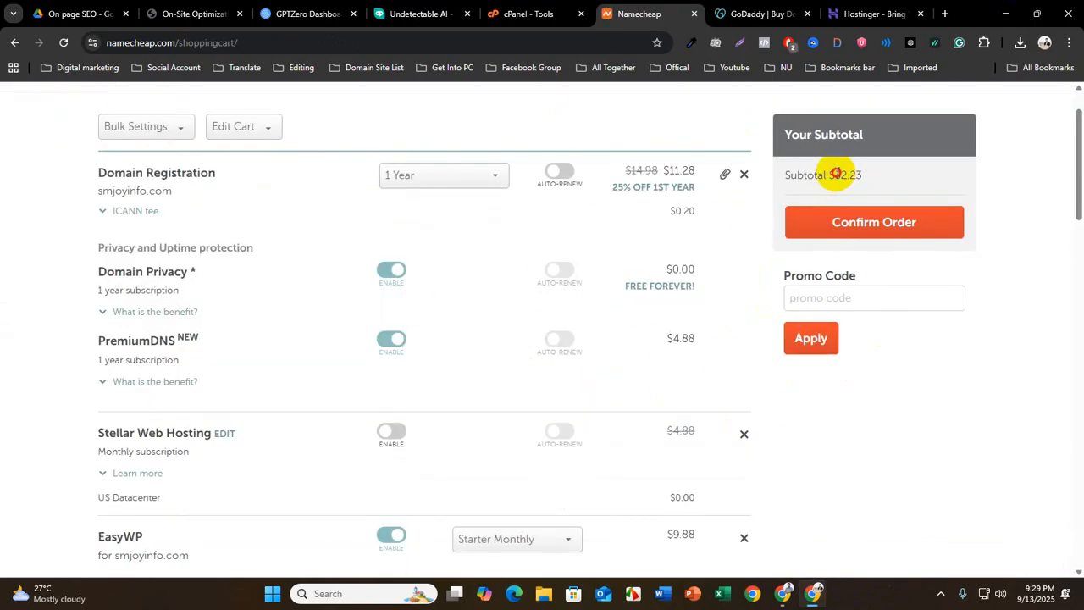
drag(836, 174, 887, 178)
scroll(525, 280, up, 1)
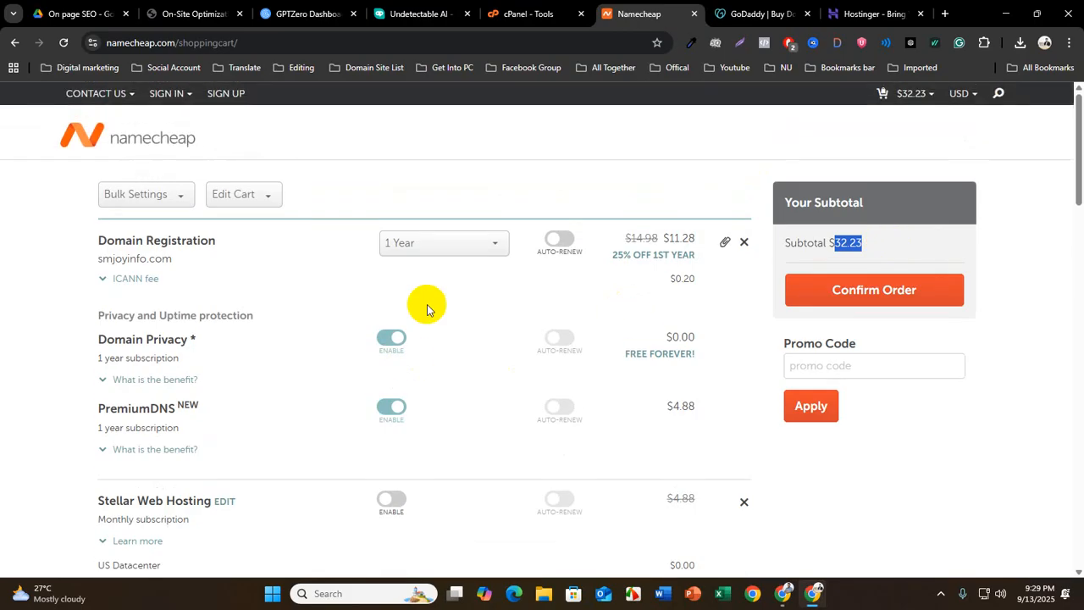
Examine the registration periods offered for smjoyinfo.com, up to 10 years, keeping the 1-year term
click(454, 249)
scroll(454, 326, down, 2)
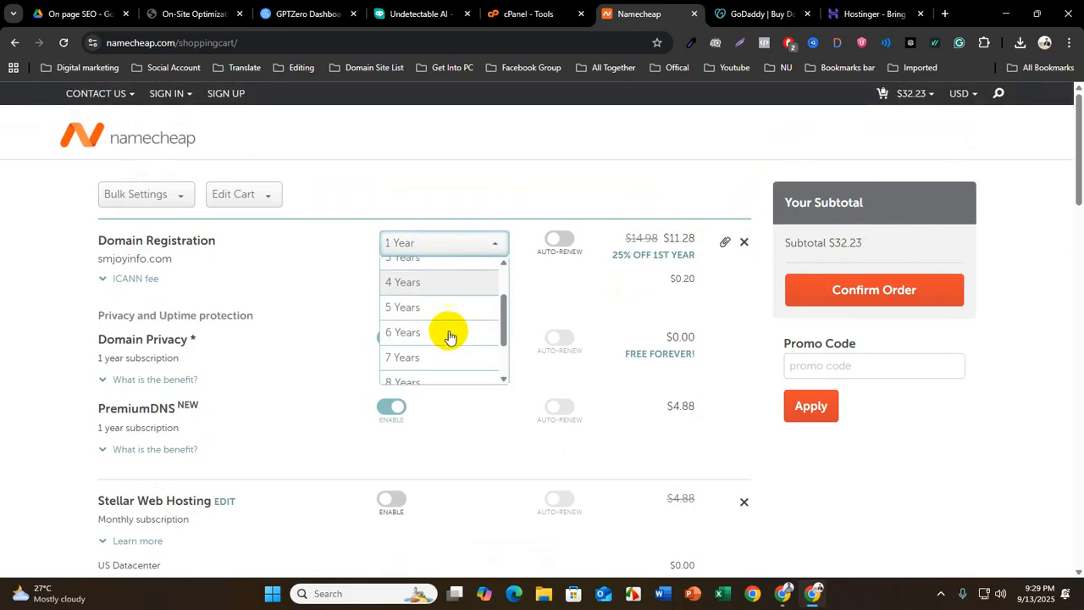
scroll(436, 360, down, 5)
scroll(429, 271, up, 2)
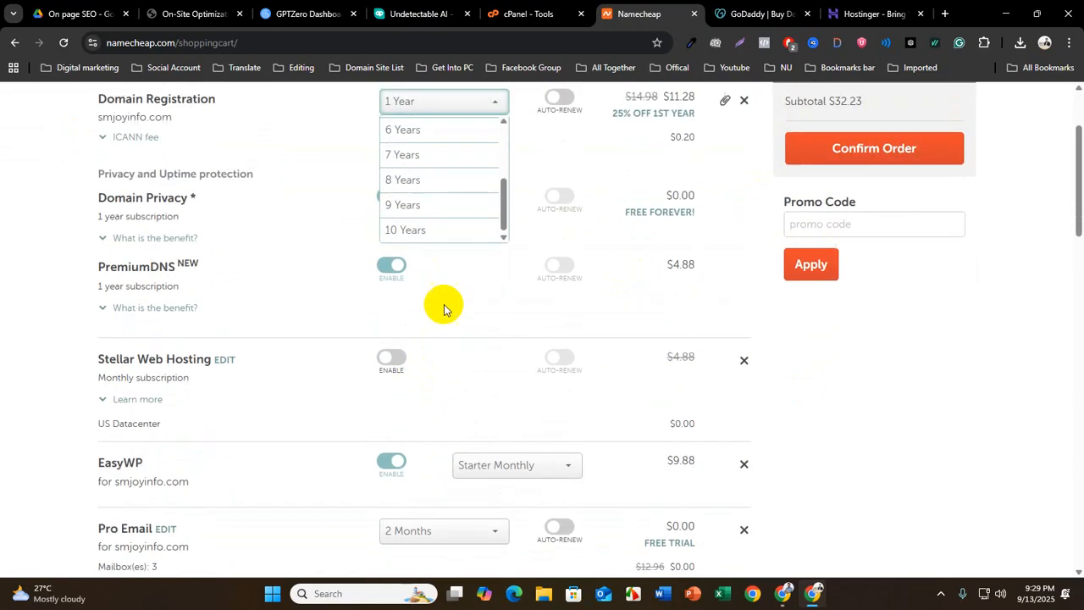
scroll(474, 288, up, 4)
click(443, 248)
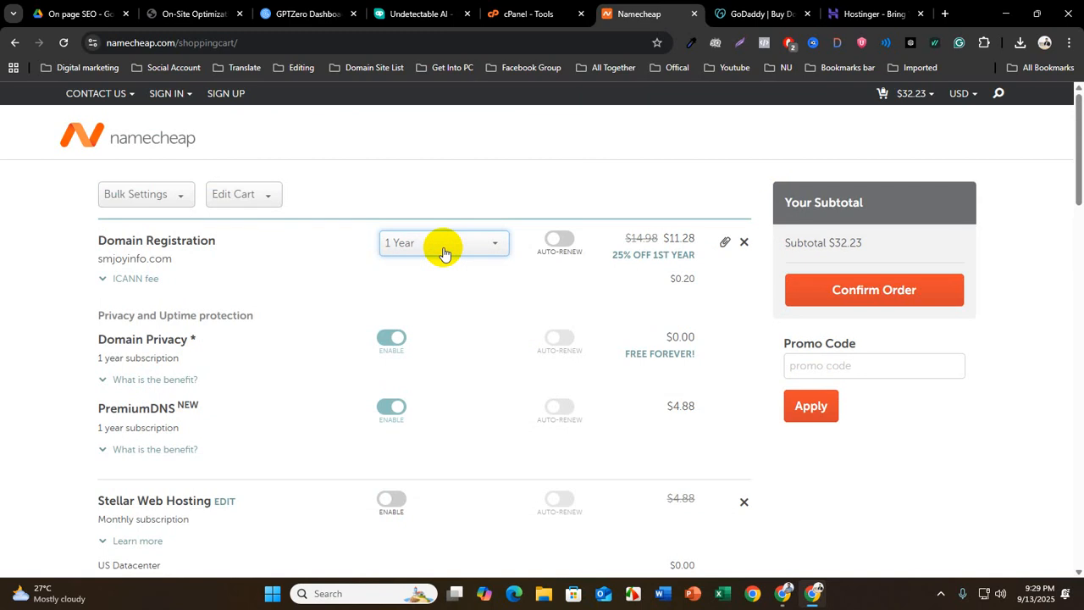
click(444, 250)
scroll(430, 356, down, 4)
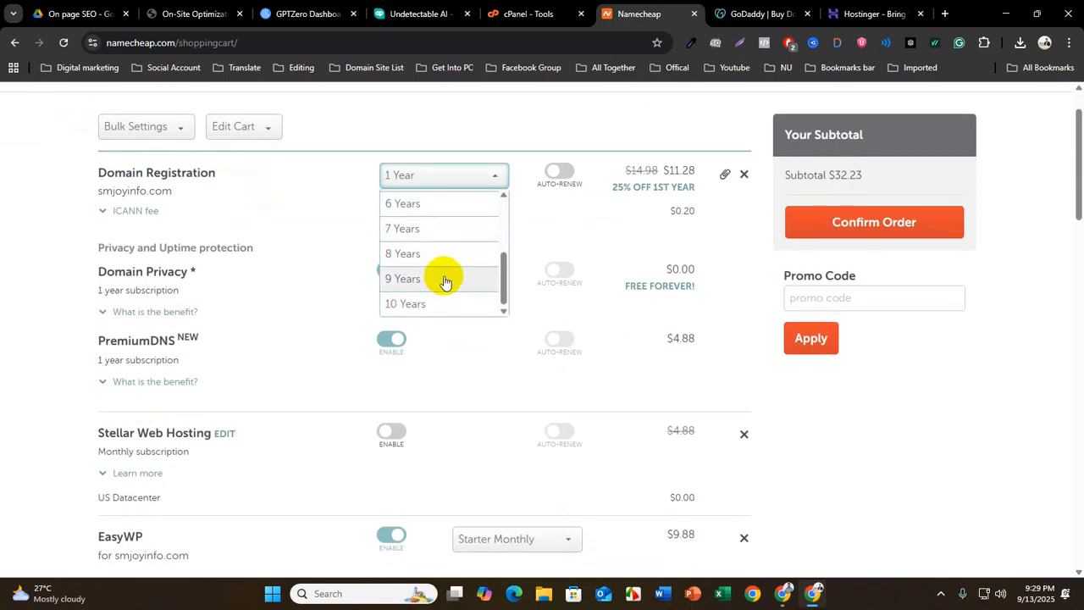
scroll(462, 302, up, 3)
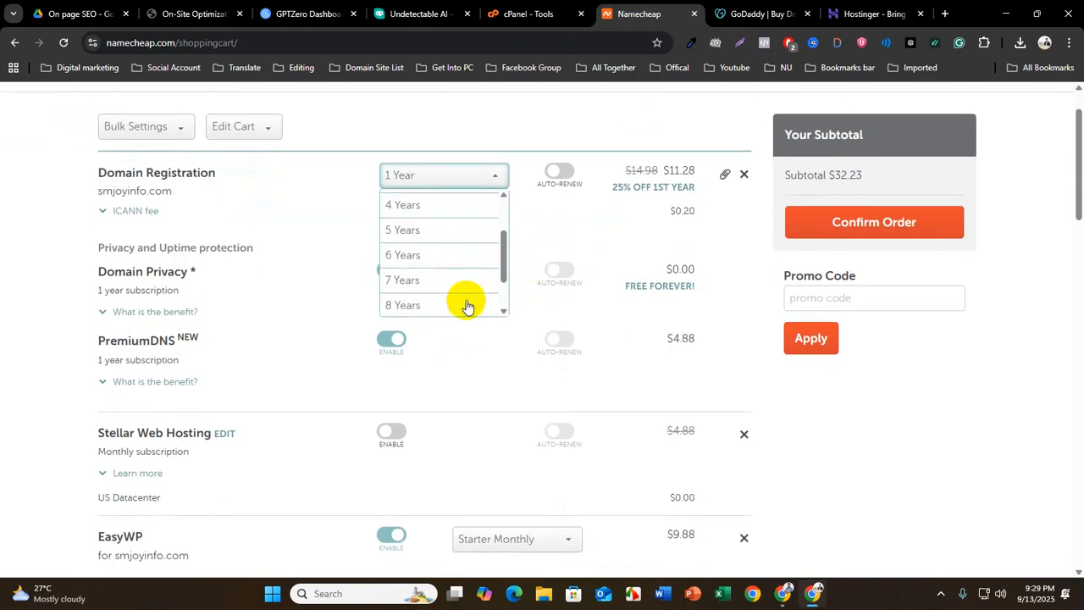
click(555, 218)
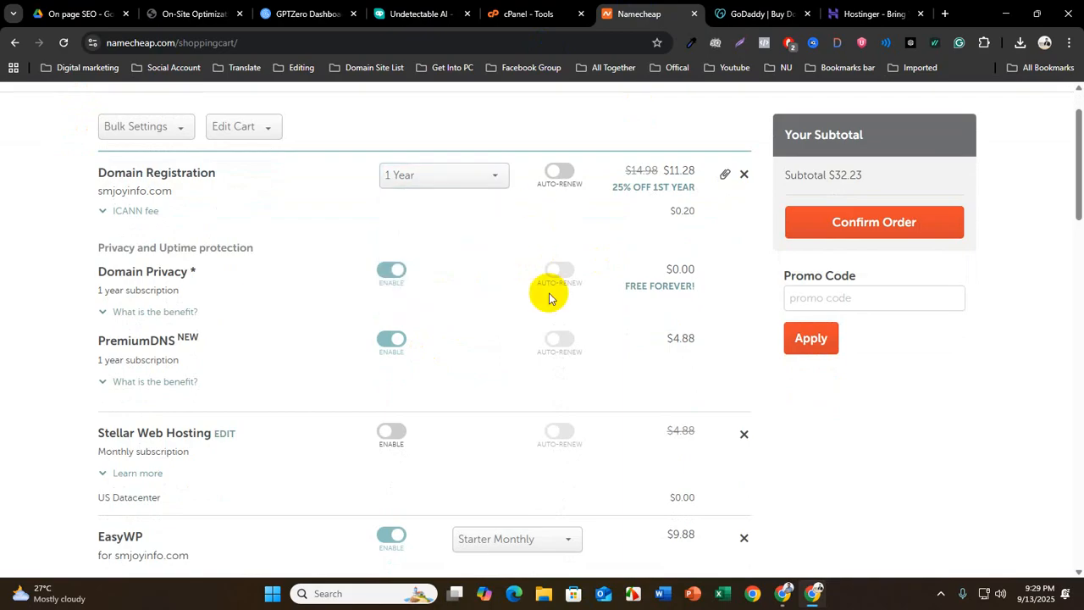
Review the hosting, email and SSL items in the cart and the suggested site add-ons
scroll(539, 348, down, 6)
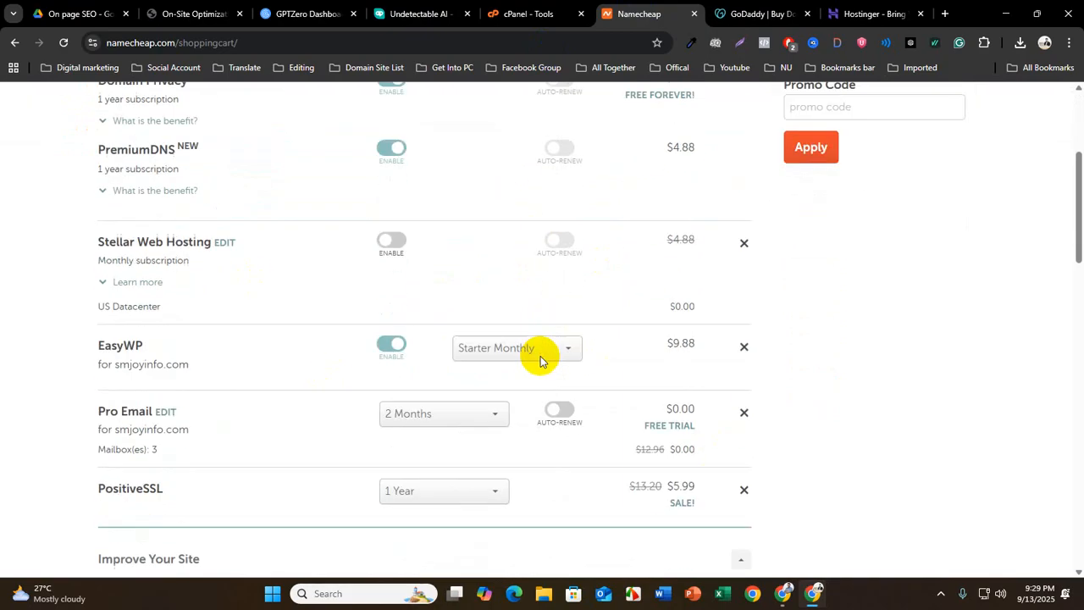
scroll(639, 386, down, 4)
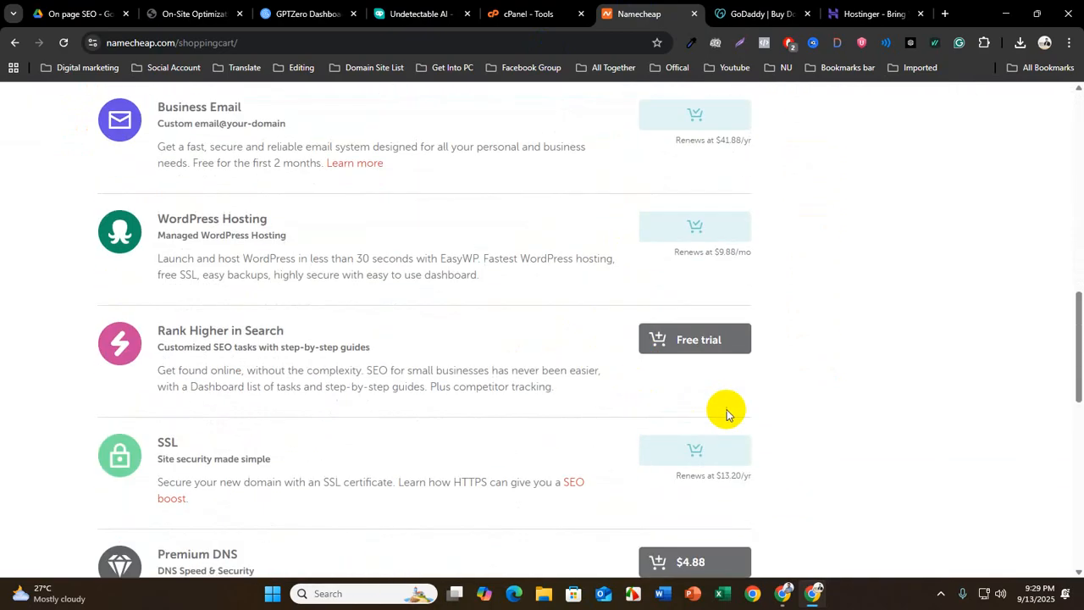
scroll(721, 412, up, 10)
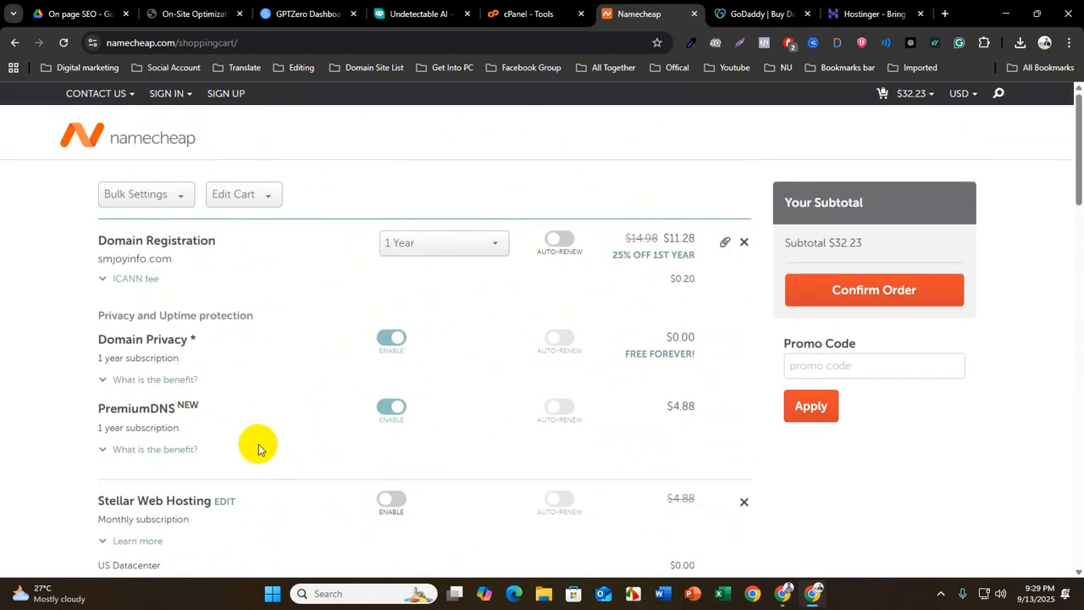
click(866, 303)
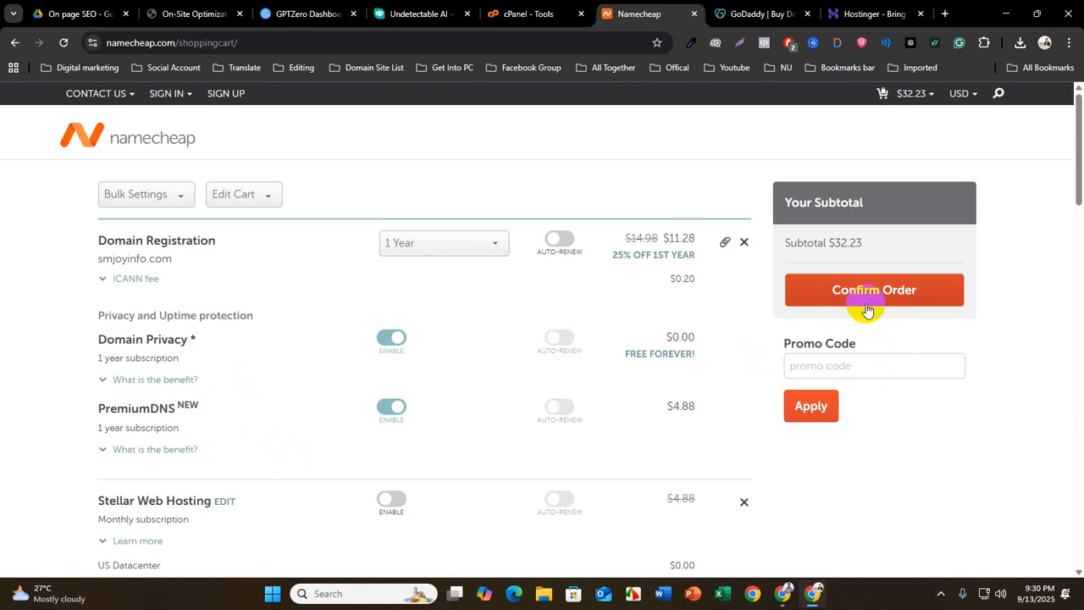
Switch to Google Drive, download New Account Information visionary.pdf from the Cloass web folder, and open the downloaded copy
click(75, 13)
click(17, 108)
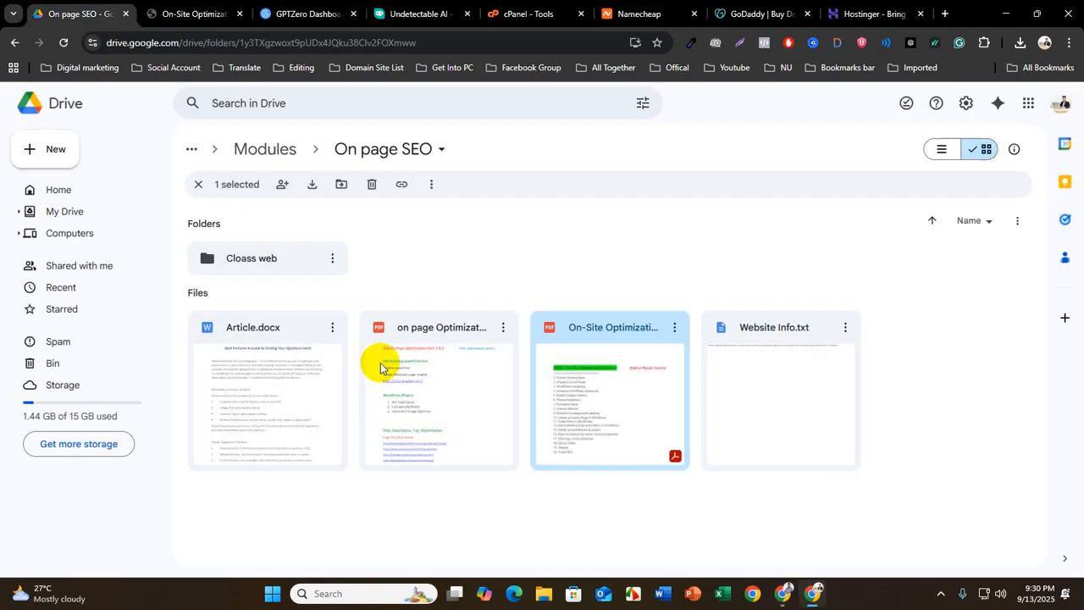
double_click(255, 260)
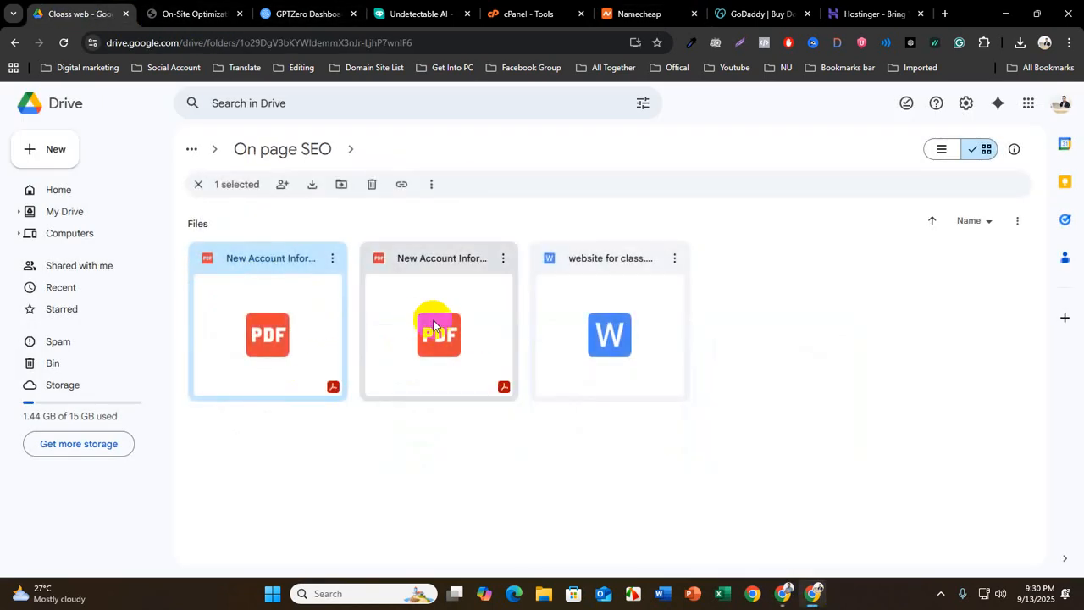
double_click(278, 320)
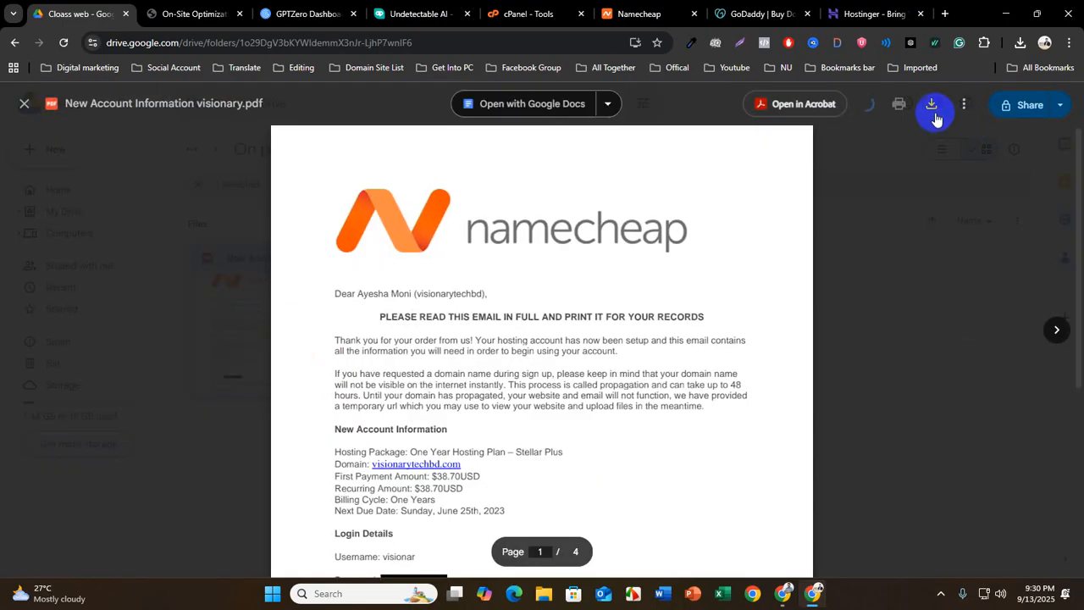
click(934, 110)
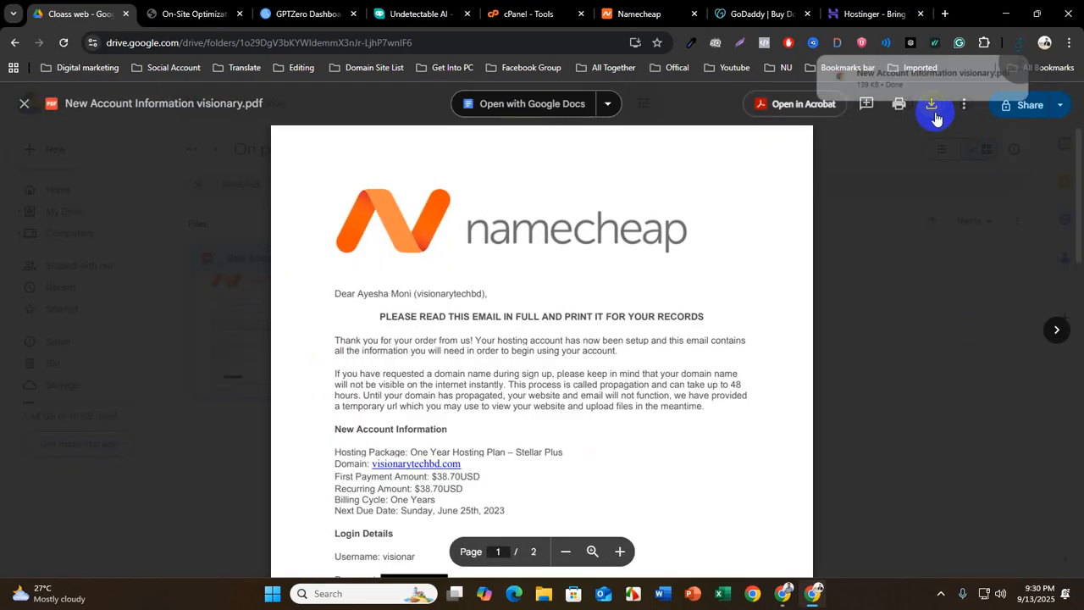
click(886, 75)
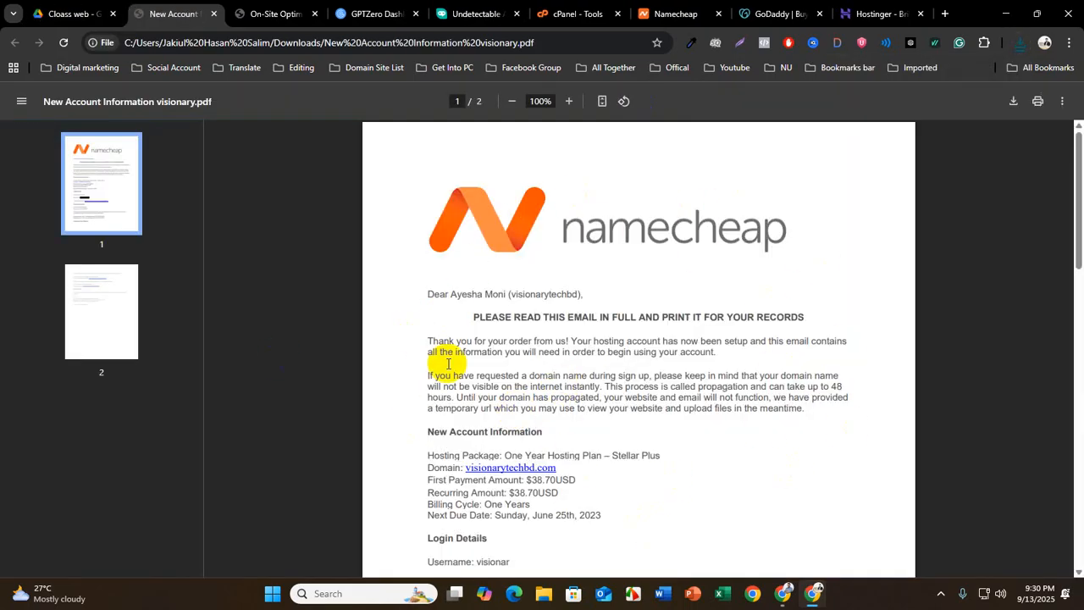
Examine the login details, control panel URL and server information in the Namecheap account PDF, highlighting the username line
scroll(441, 474, down, 3)
scroll(447, 441, down, 2)
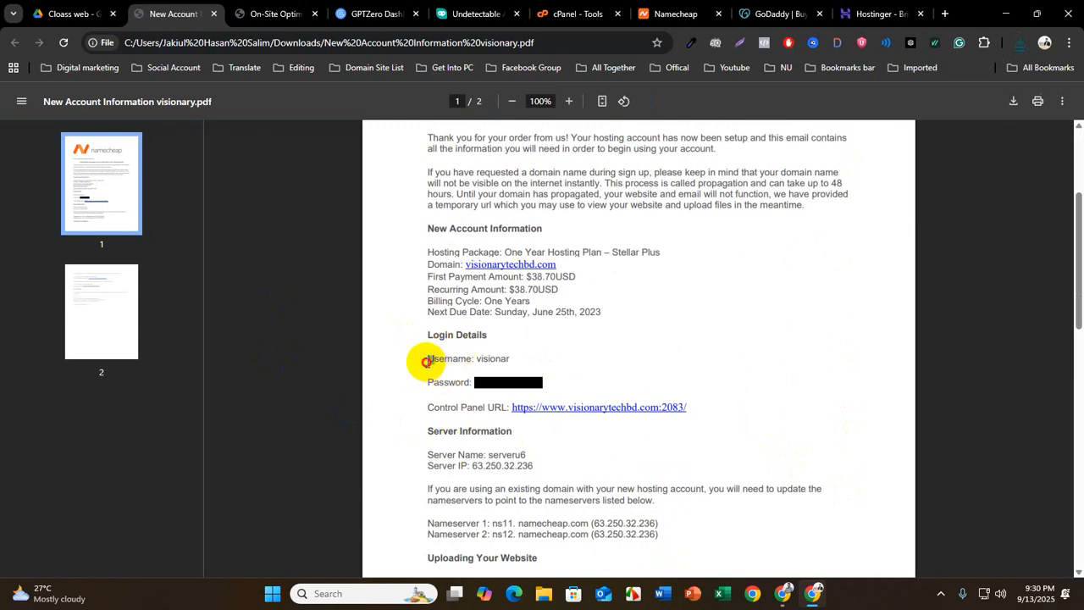
drag(426, 362, 565, 361)
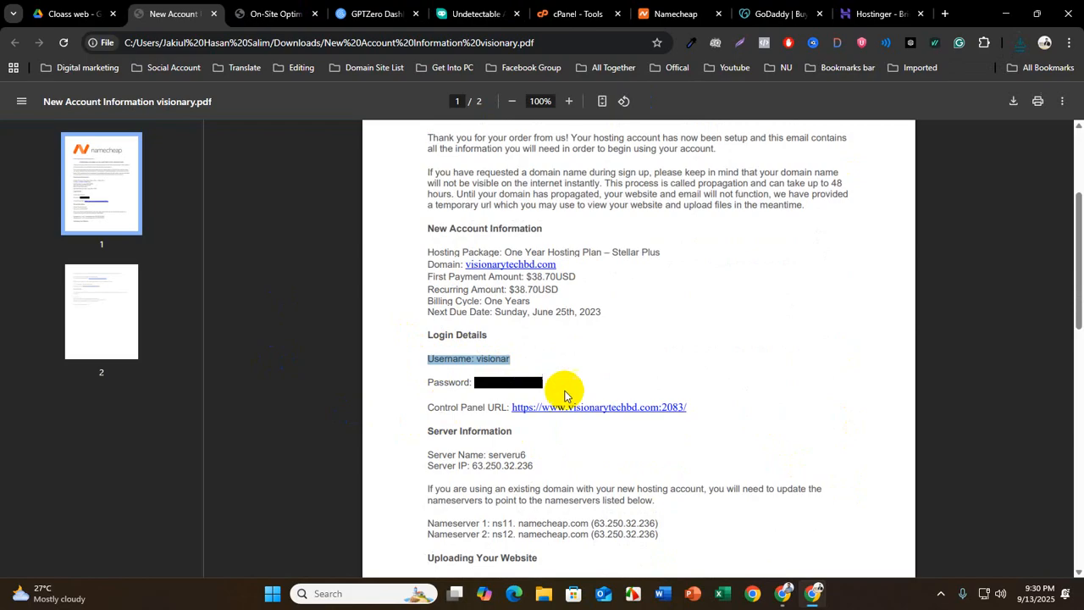
scroll(566, 387, up, 2)
scroll(569, 394, up, 2)
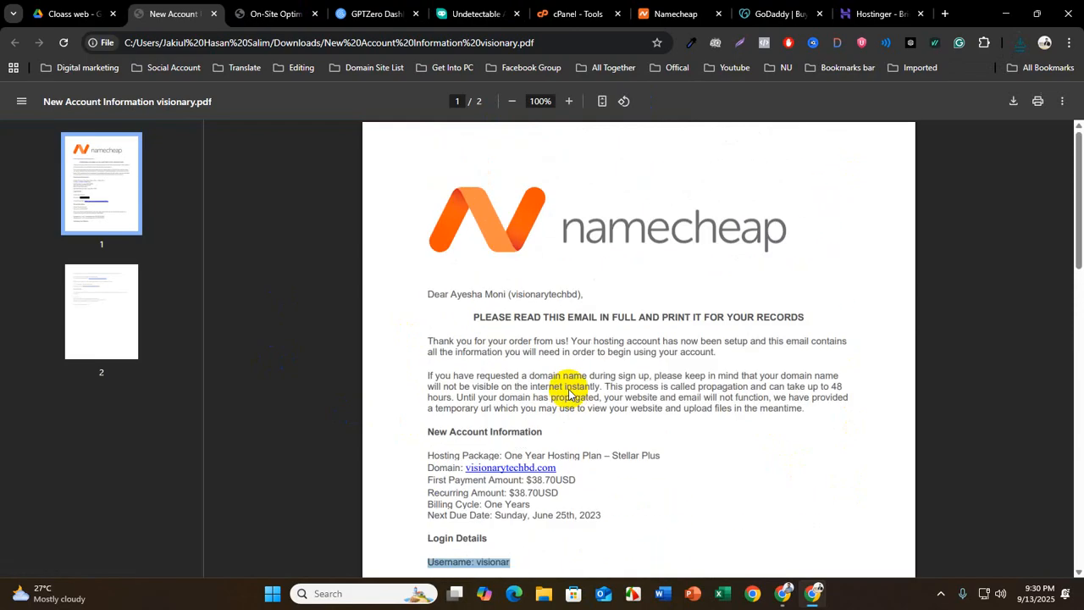
scroll(566, 394, down, 3)
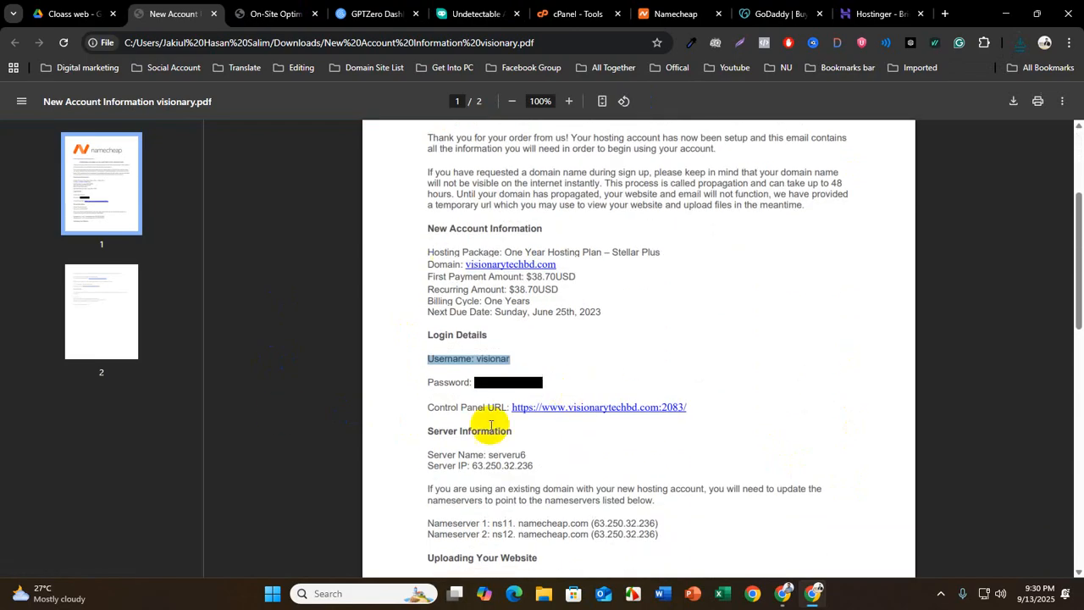
scroll(558, 402, down, 1)
scroll(558, 402, down, 2)
scroll(670, 387, up, 5)
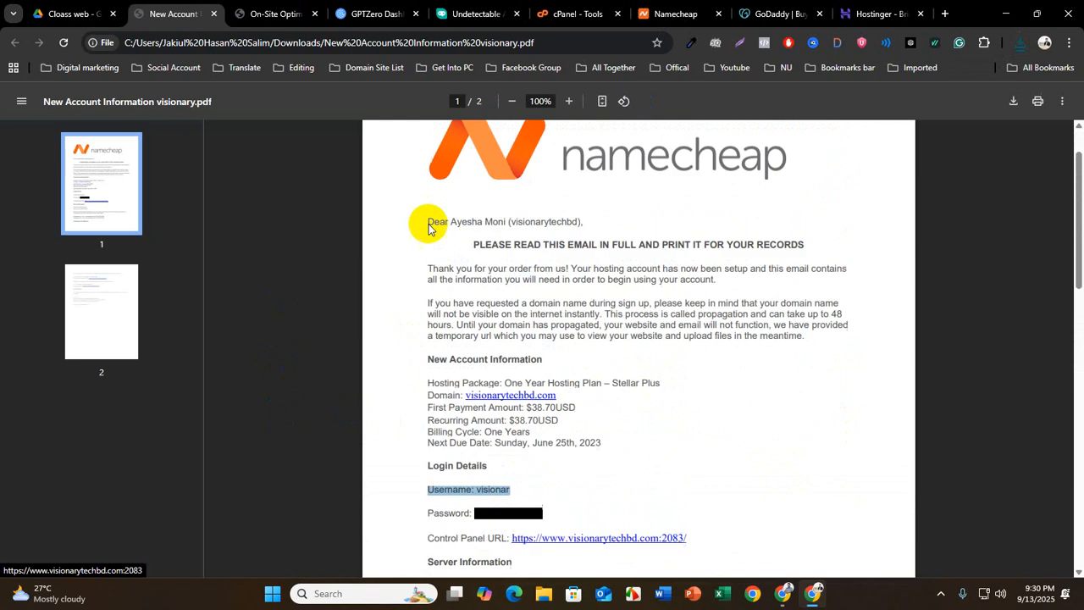
Examine the hosting package, domain and payment details in the account PDF, highlighting the recurring amount and the Login Details heading
drag(429, 225, 605, 394)
click(605, 395)
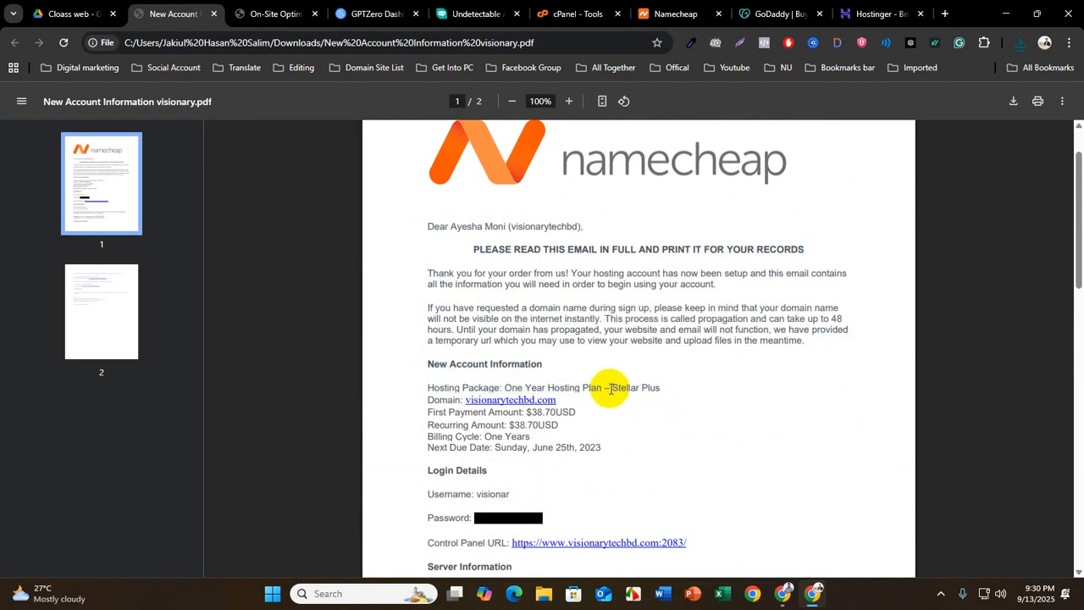
scroll(608, 395, down, 2)
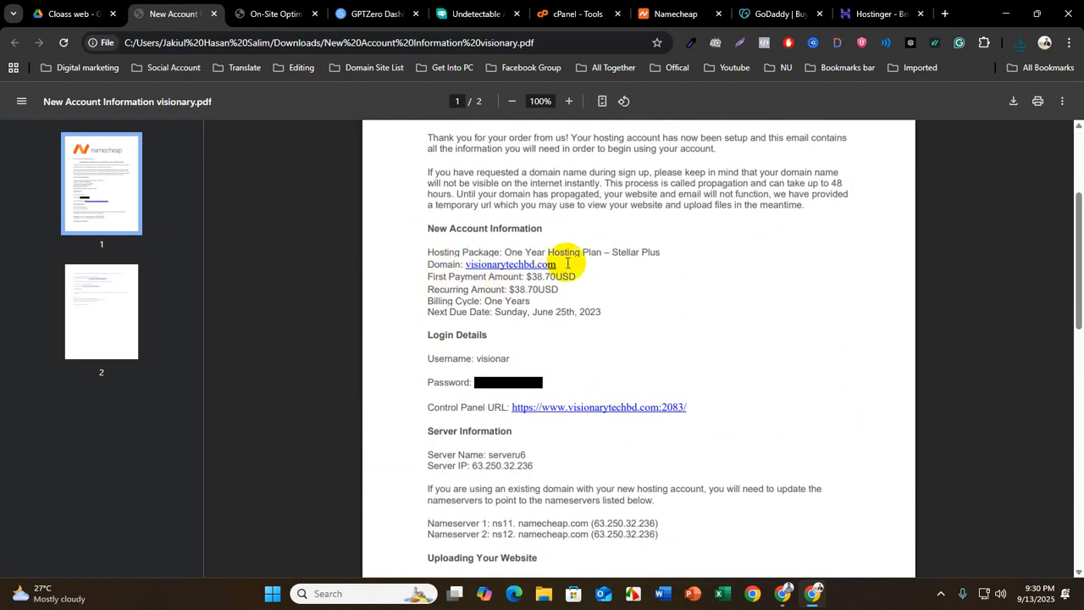
drag(426, 290, 583, 290)
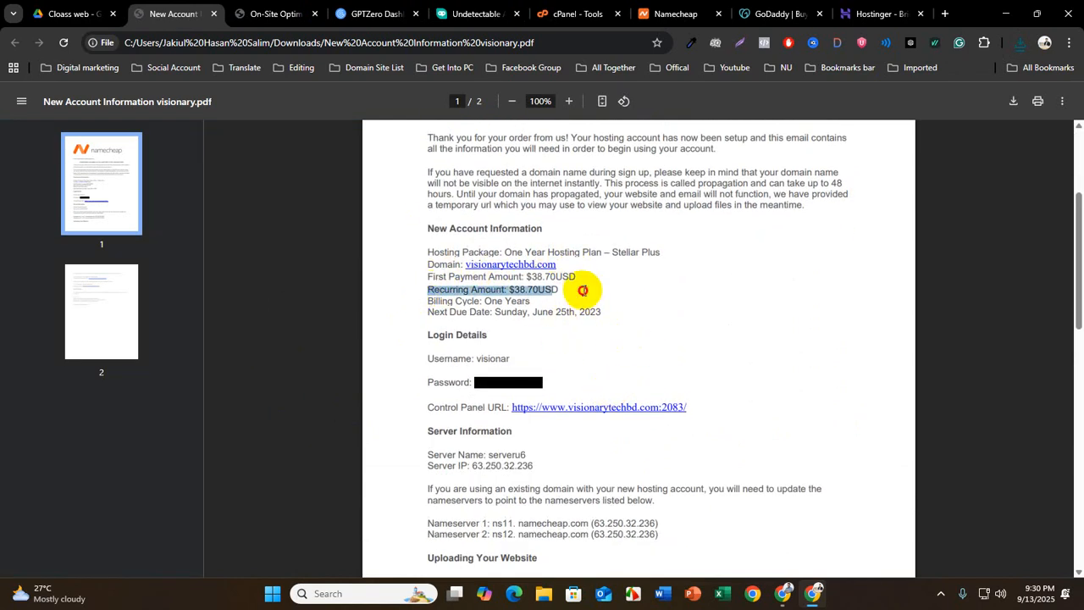
click(613, 316)
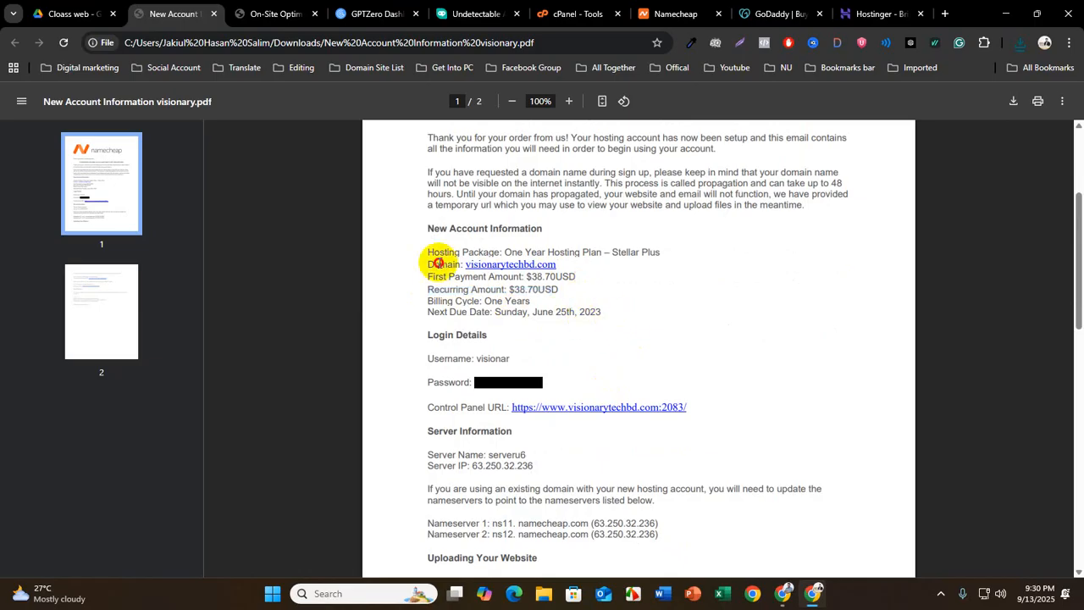
drag(438, 216, 438, 216)
scroll(644, 387, down, 1)
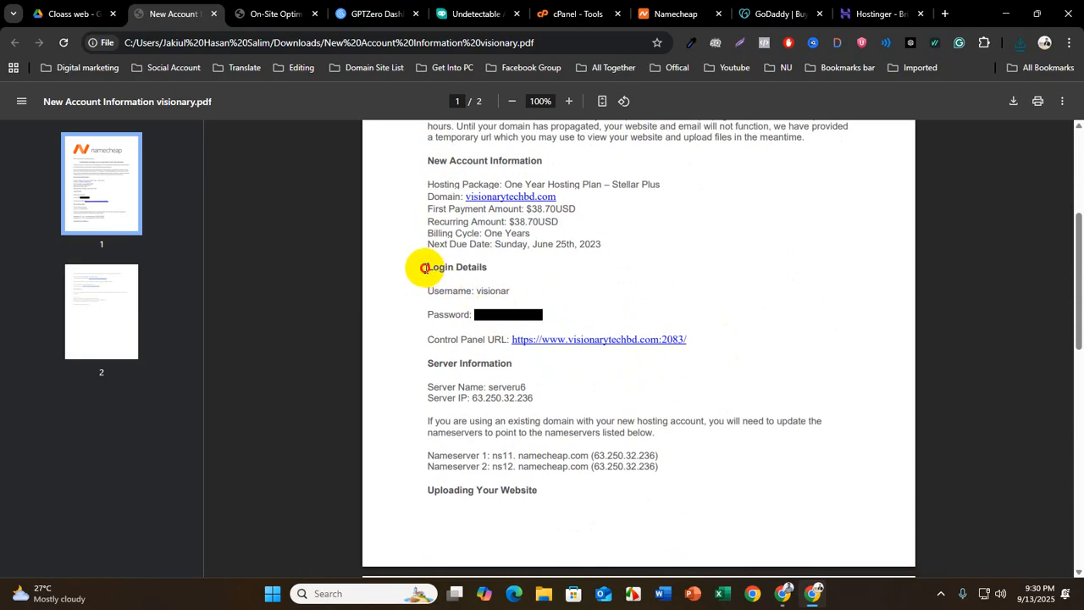
drag(426, 267, 513, 272)
scroll(678, 533, up, 3)
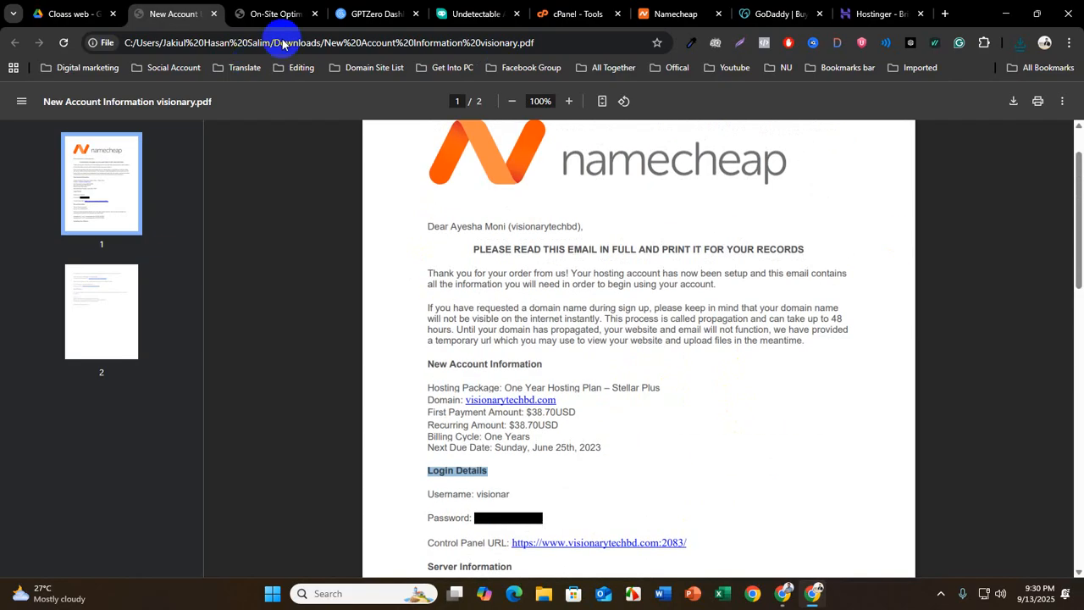
Switch to On-Site Optimization.pdf and highlight the cPanel (Control Panel) topic in the Part-1 list
click(234, 16)
scroll(525, 438, up, 15)
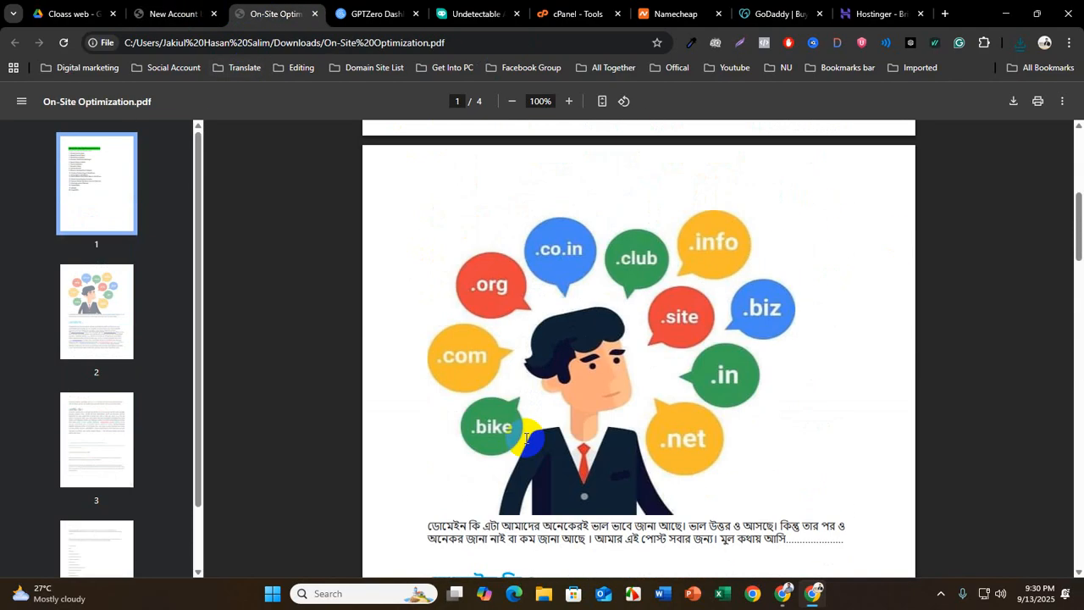
scroll(525, 438, up, 2)
drag(428, 265, 608, 271)
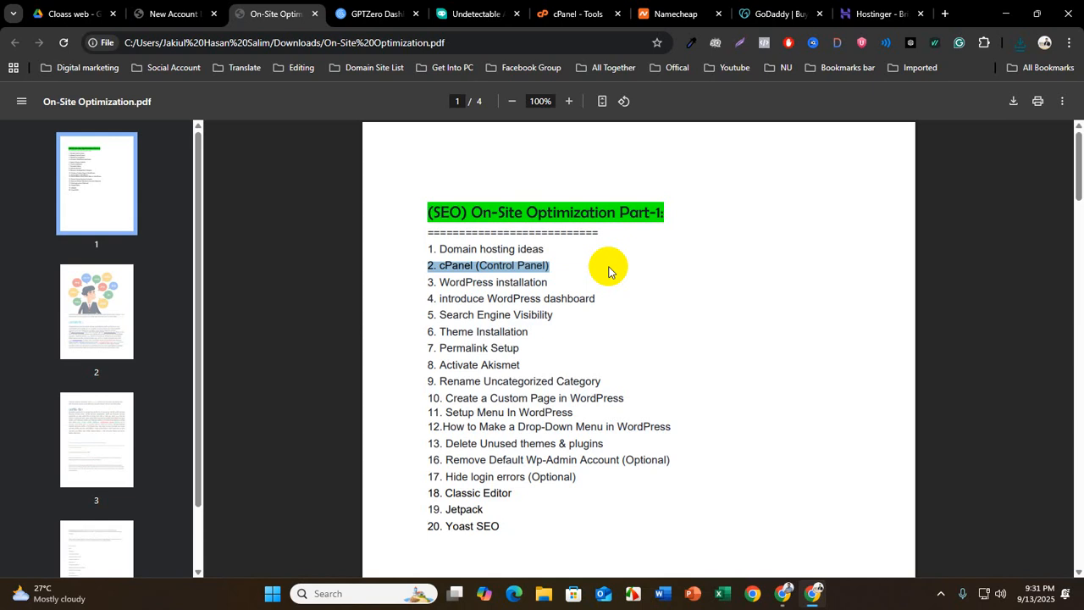
Return to the Namecheap account PDF and examine the password field and control panel URL under Login Details
click(169, 14)
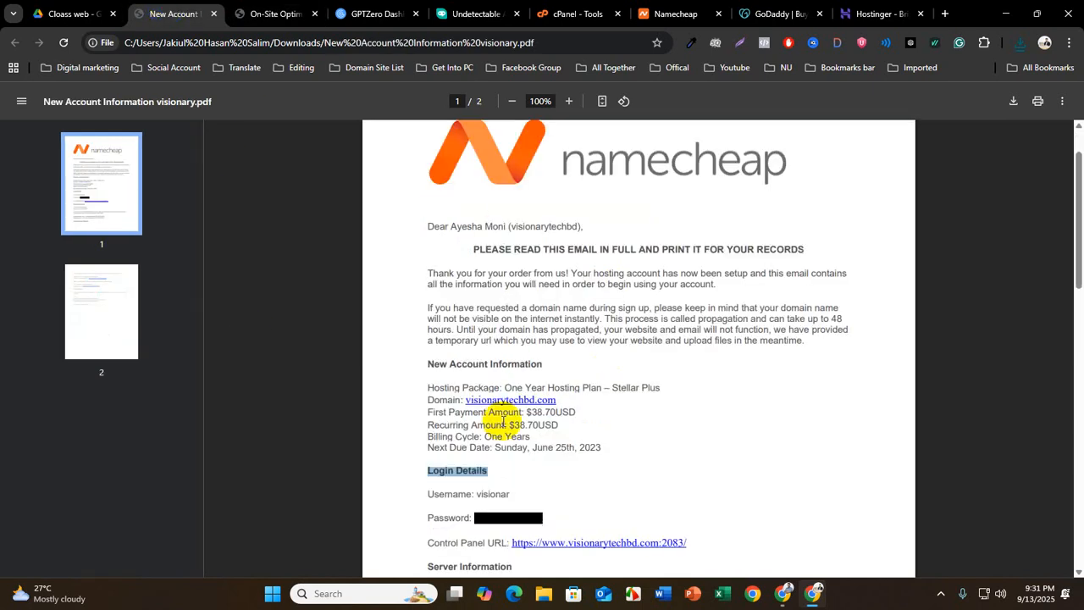
scroll(503, 421, down, 2)
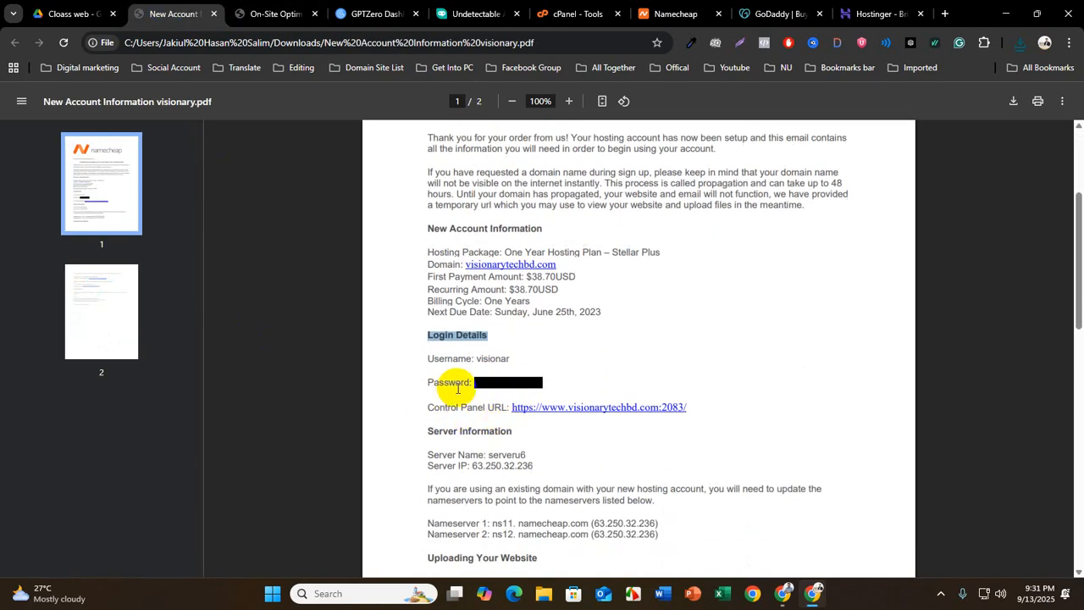
drag(485, 383, 505, 386)
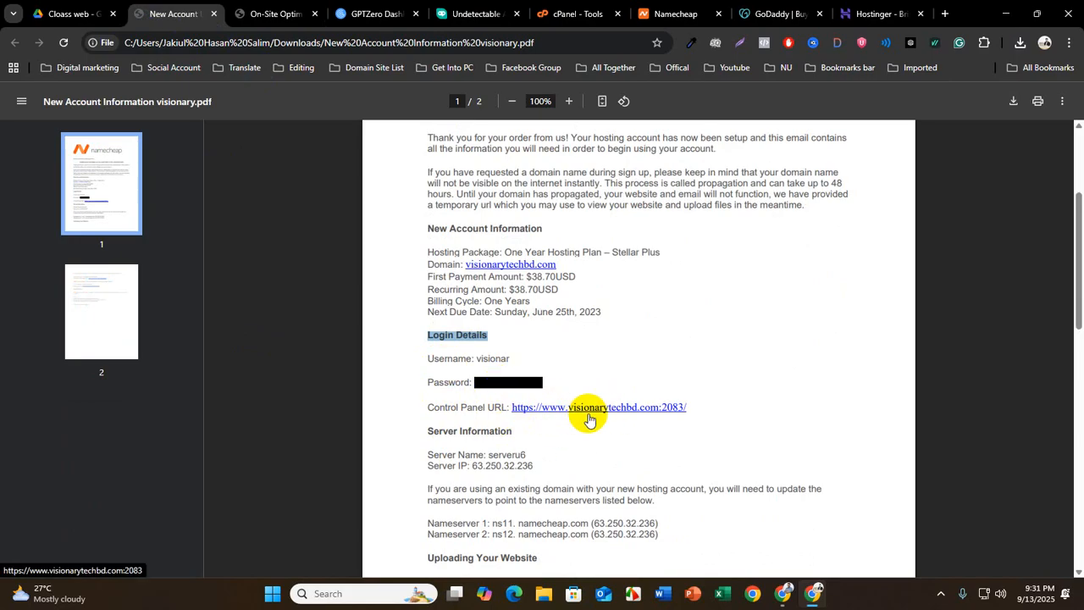
scroll(585, 398, up, 3)
click(565, 14)
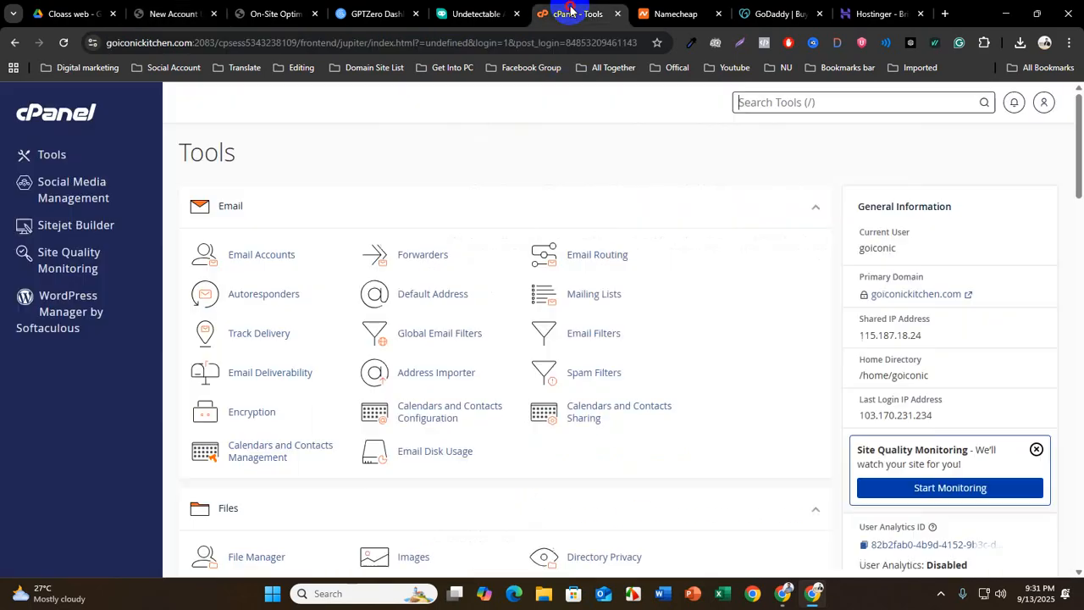
drag(220, 43, 108, 52)
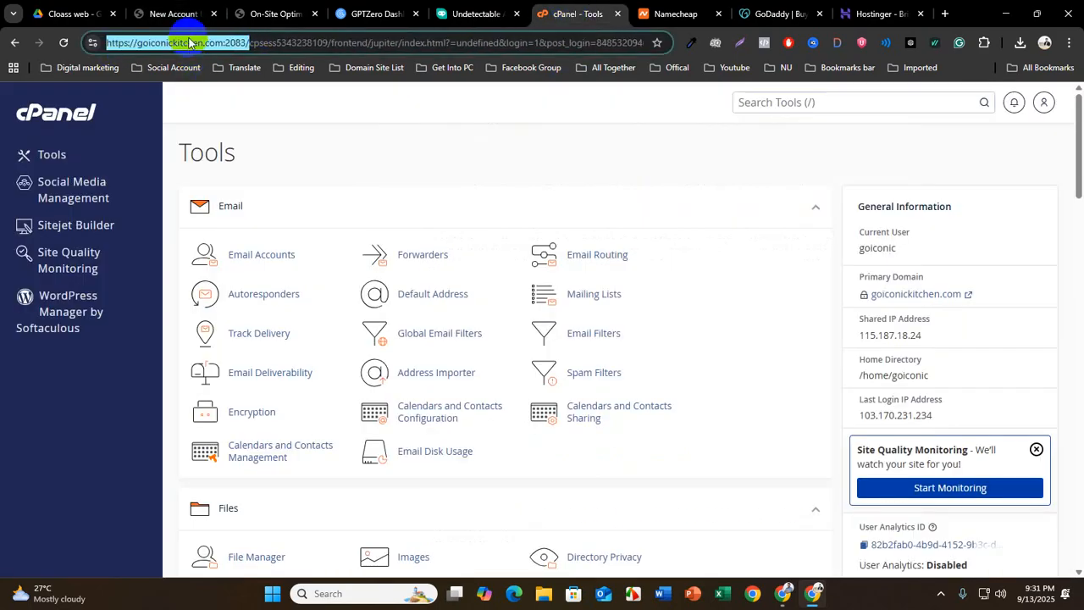
right_click(189, 39)
click(262, 167)
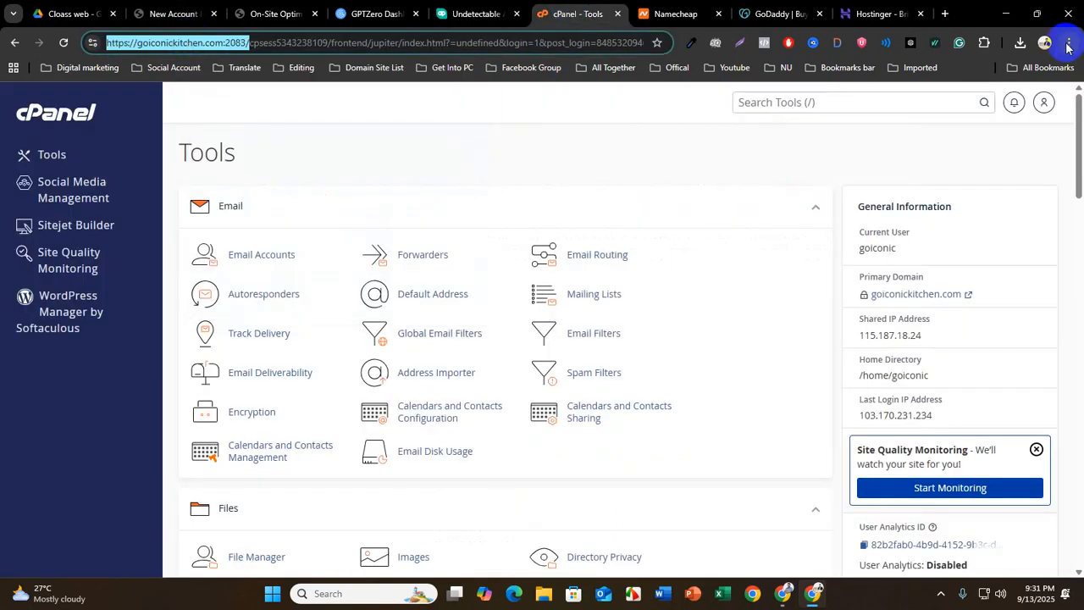
Load the copied cPanel address in a new incognito window and place the cursor in the login form's password field
click(1069, 43)
click(974, 141)
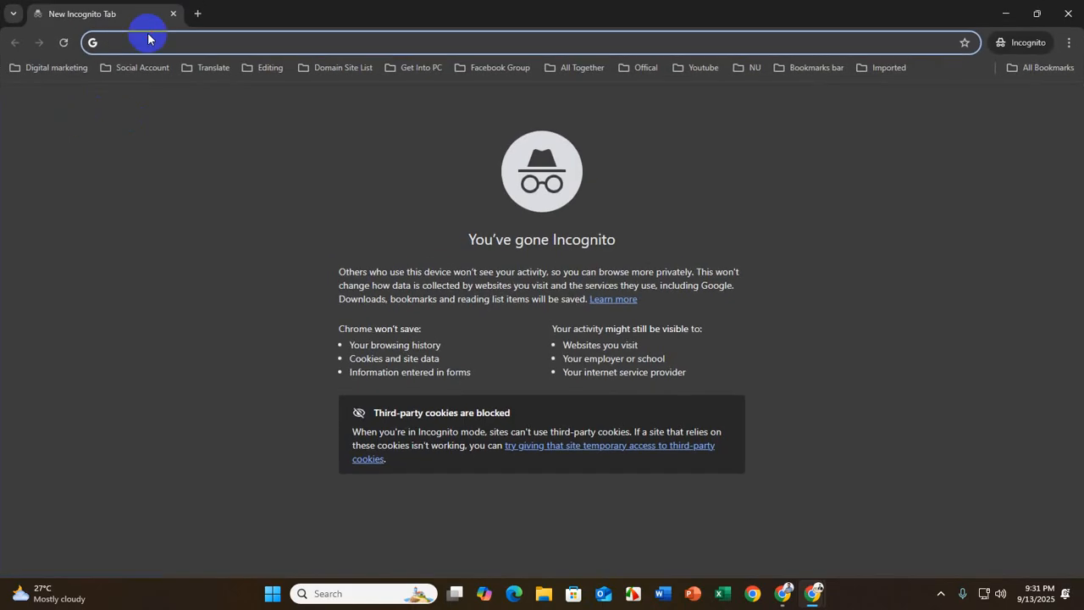
key(ctrl+v)
key(Return)
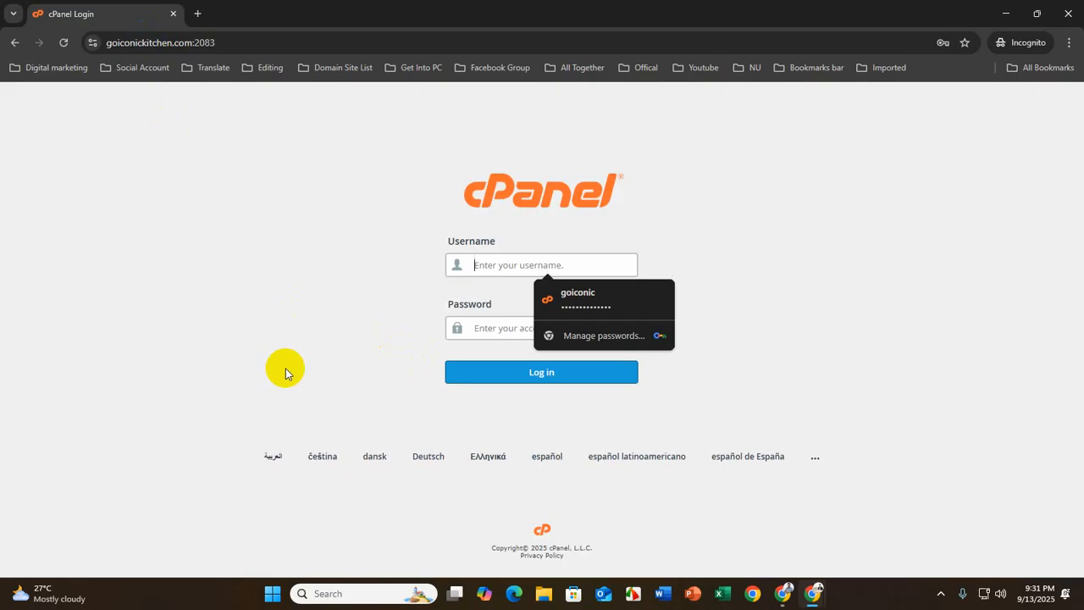
click(487, 327)
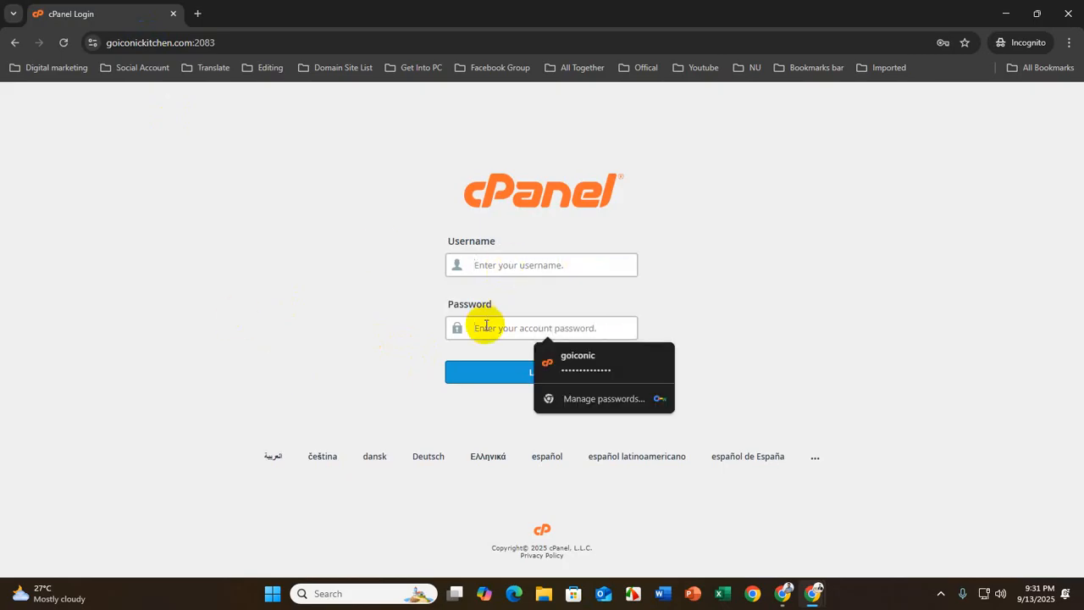
Return to the Namecheap account PDF and highlight the username value under Login Details
mouse_move(813, 591)
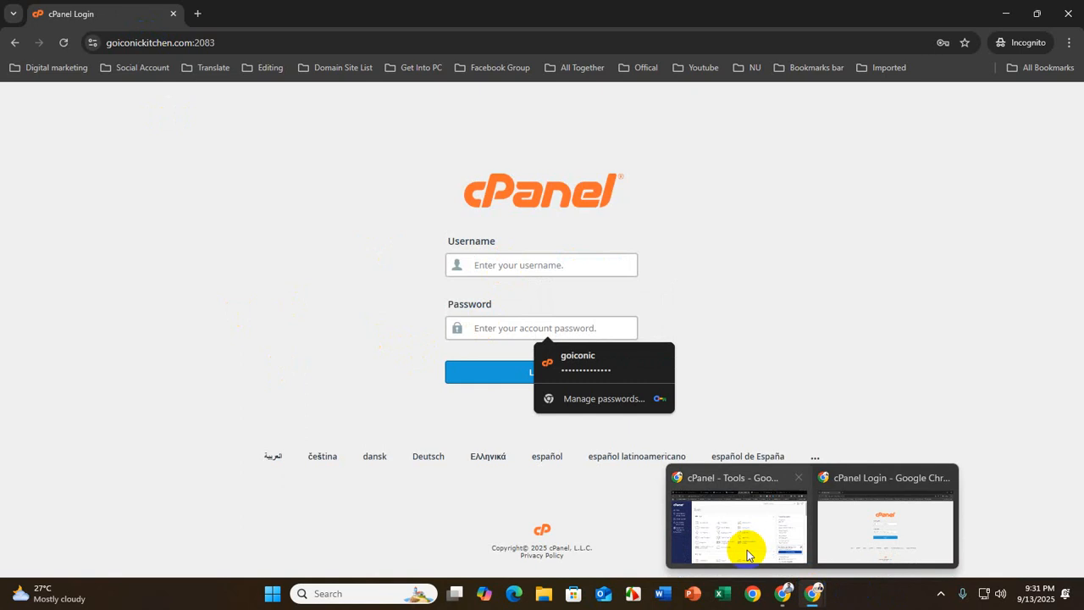
click(743, 516)
click(174, 14)
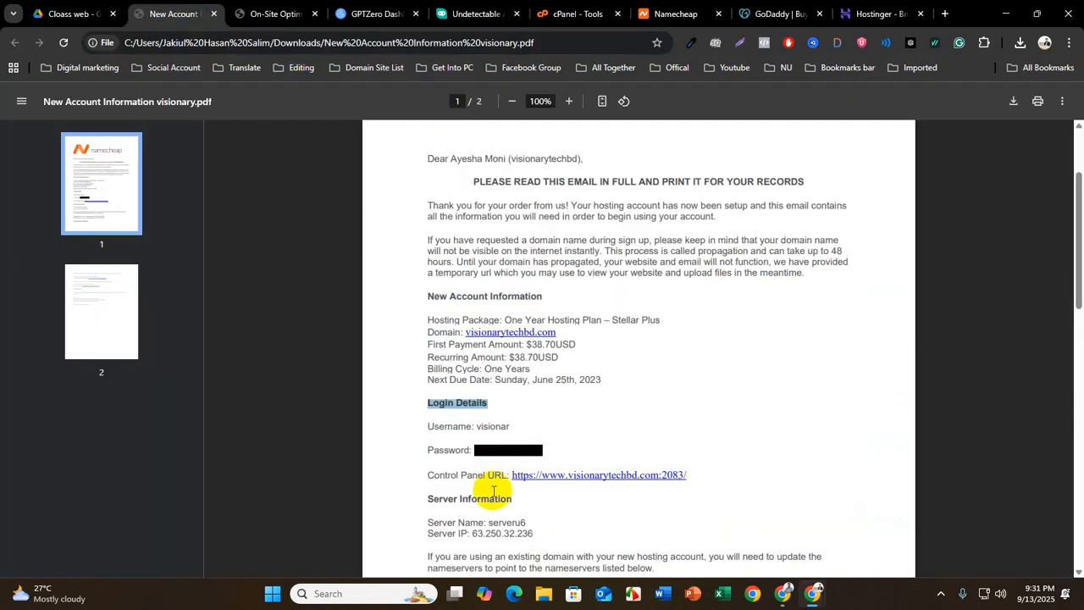
drag(477, 426, 512, 427)
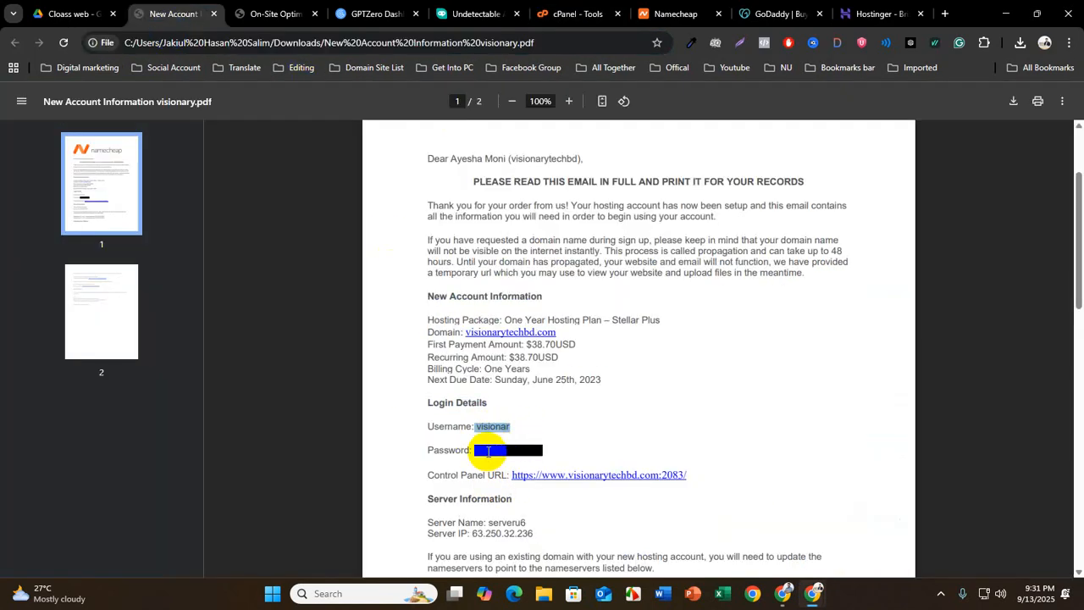
View the incognito cPanel login page again, and return to the logged-in cPanel Tools page in the main browser window
mouse_move(811, 593)
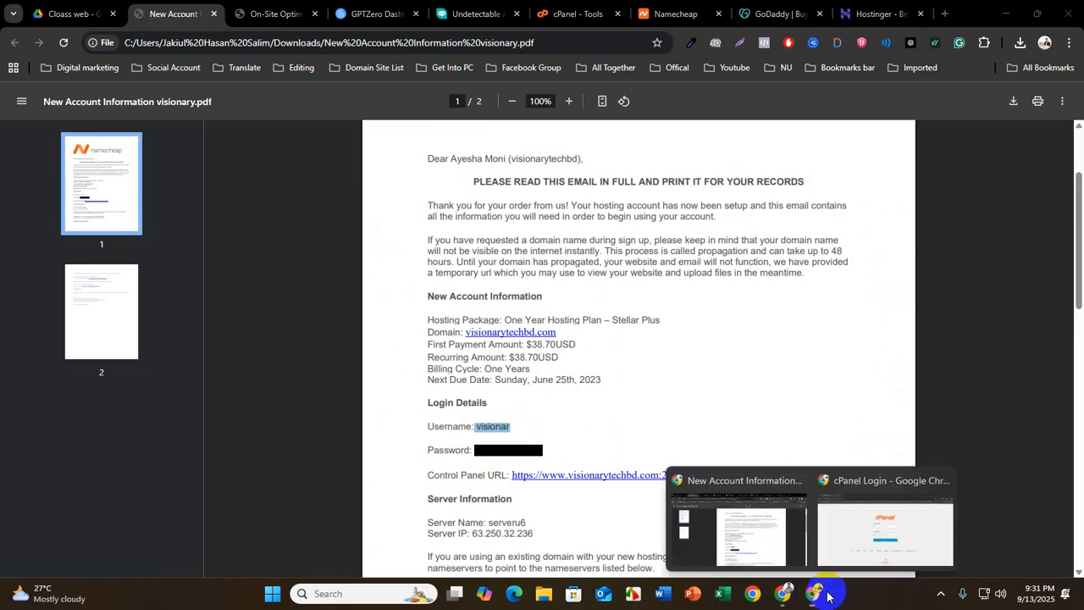
click(855, 539)
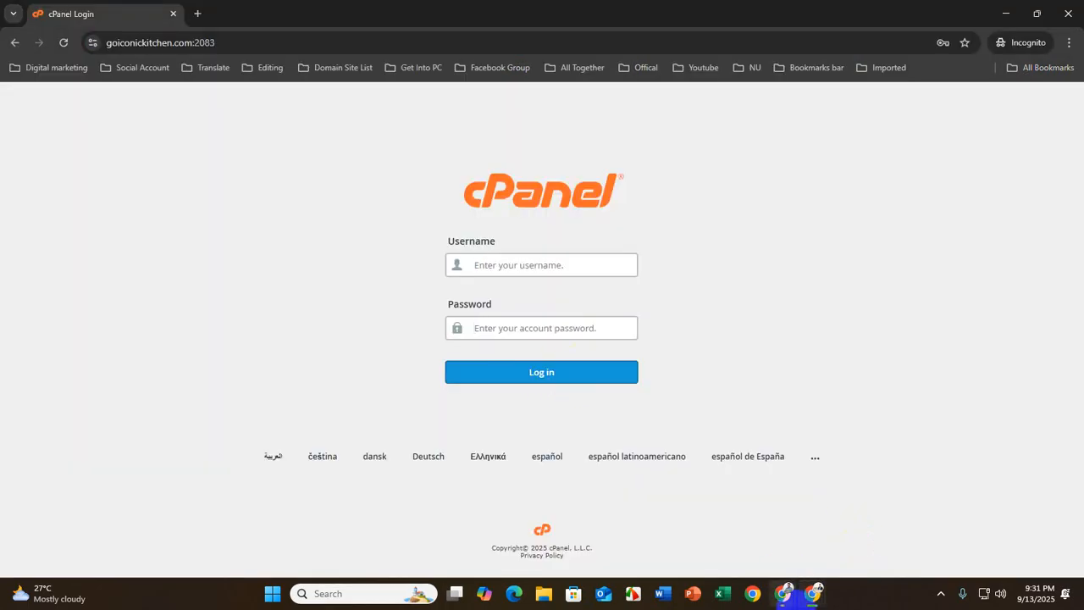
click(803, 602)
click(745, 537)
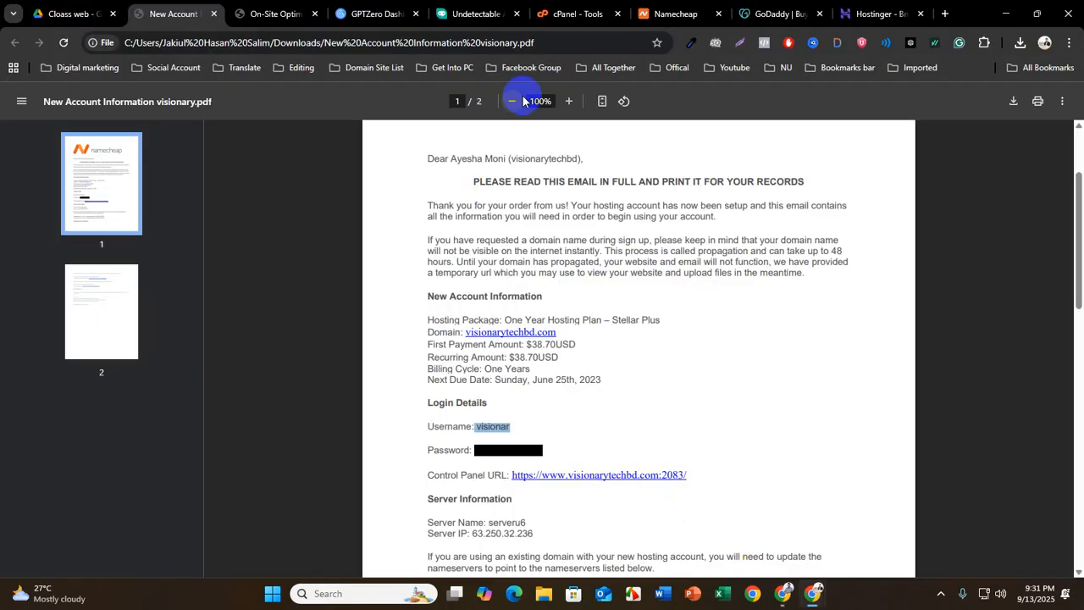
click(565, 12)
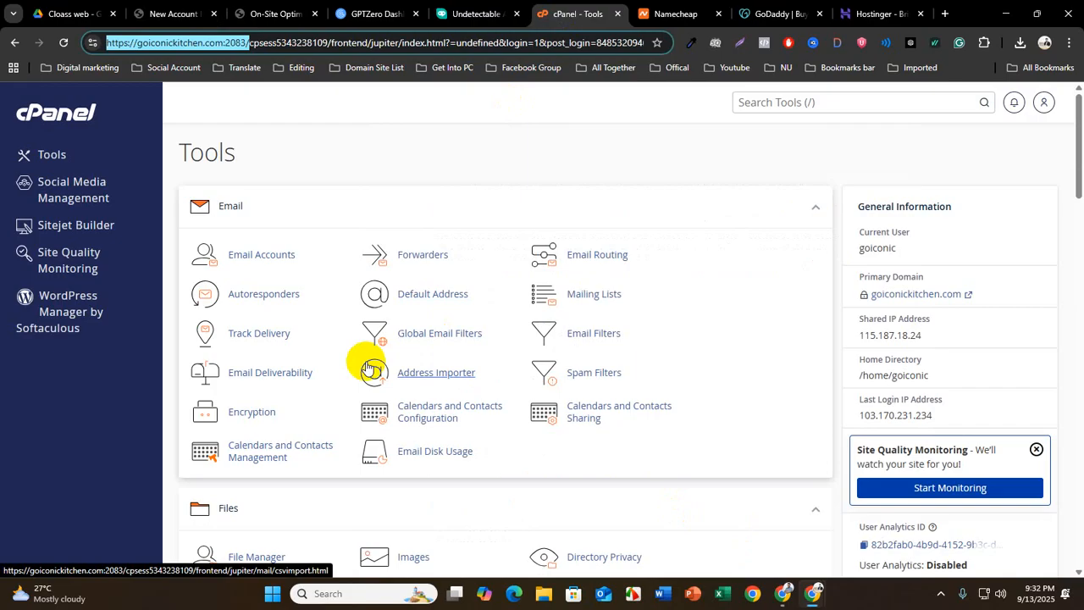
Close the account PDF preview in Google Drive, go back to the On page SEO folder and open Website Info.txt
click(172, 13)
click(51, 14)
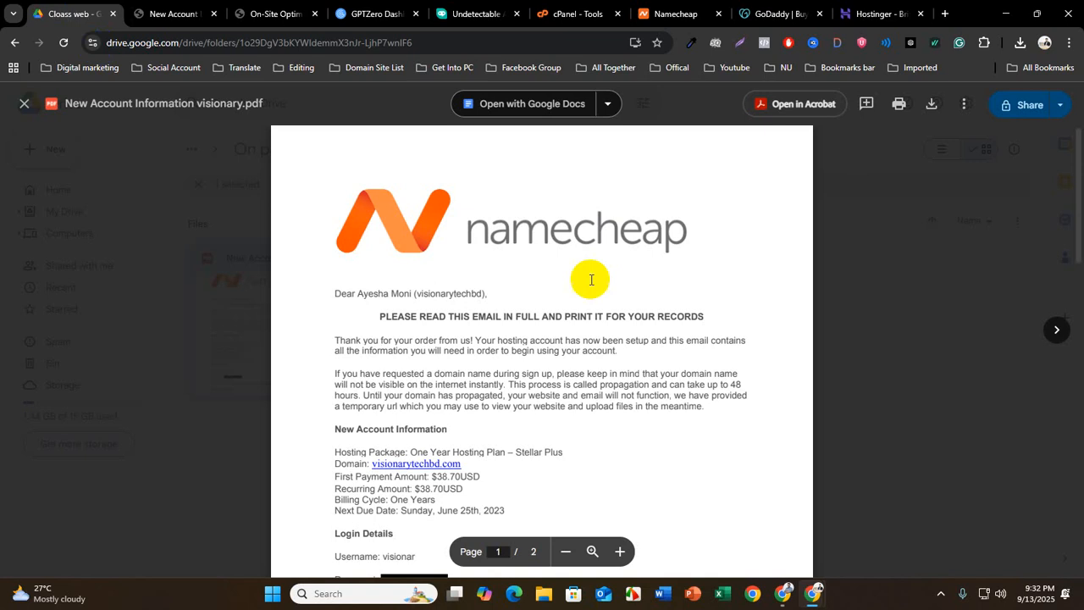
click(27, 103)
click(17, 41)
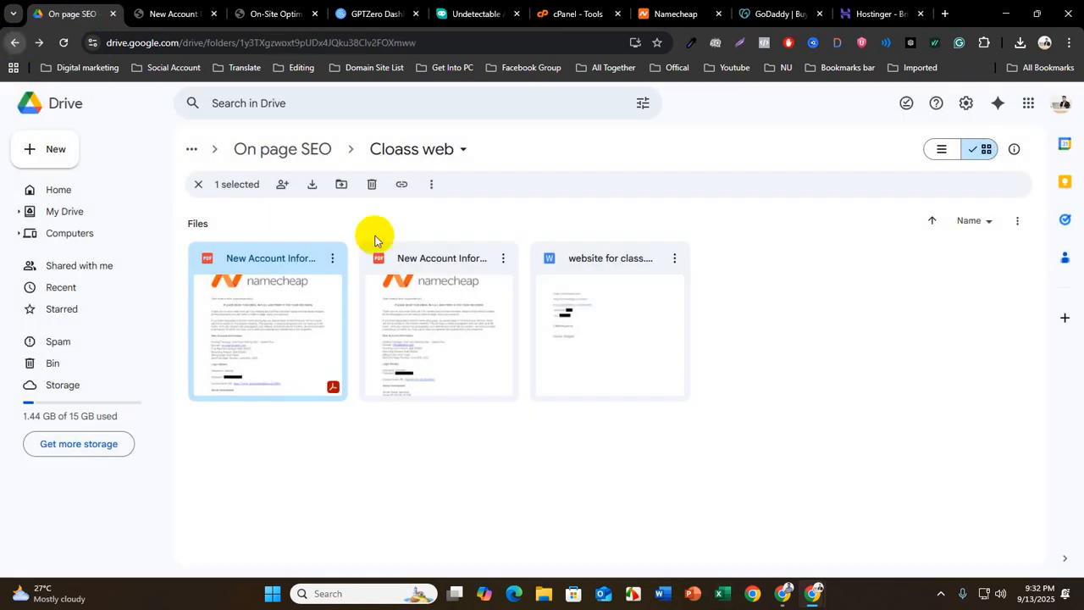
double_click(796, 412)
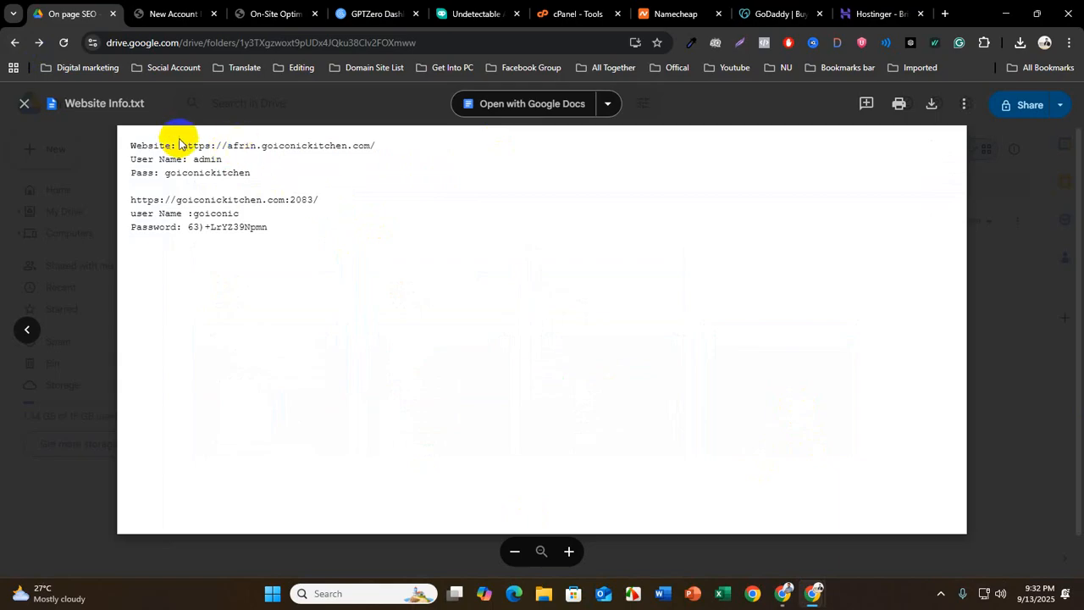
Copy the website's subdomain address from Website Info.txt and load it in a new browser tab
drag(183, 145, 382, 149)
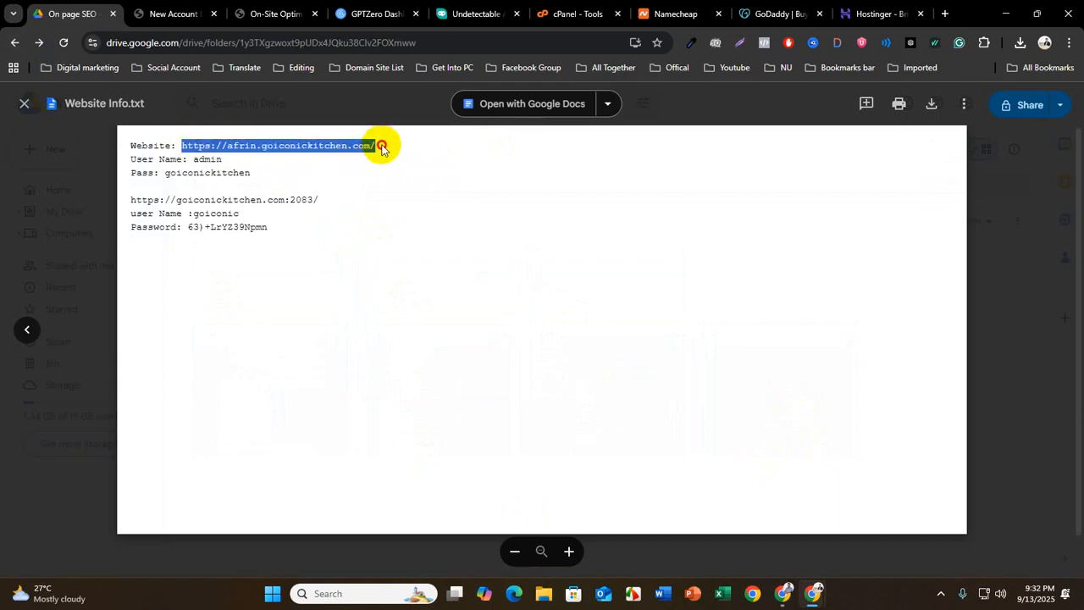
click(944, 13)
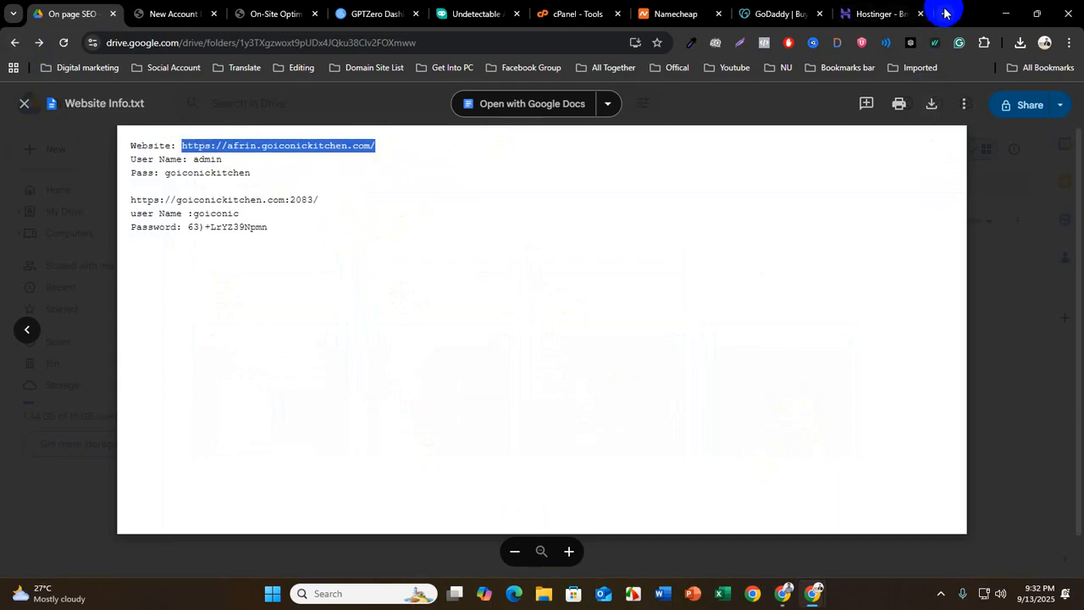
click(261, 41)
key(super+v)
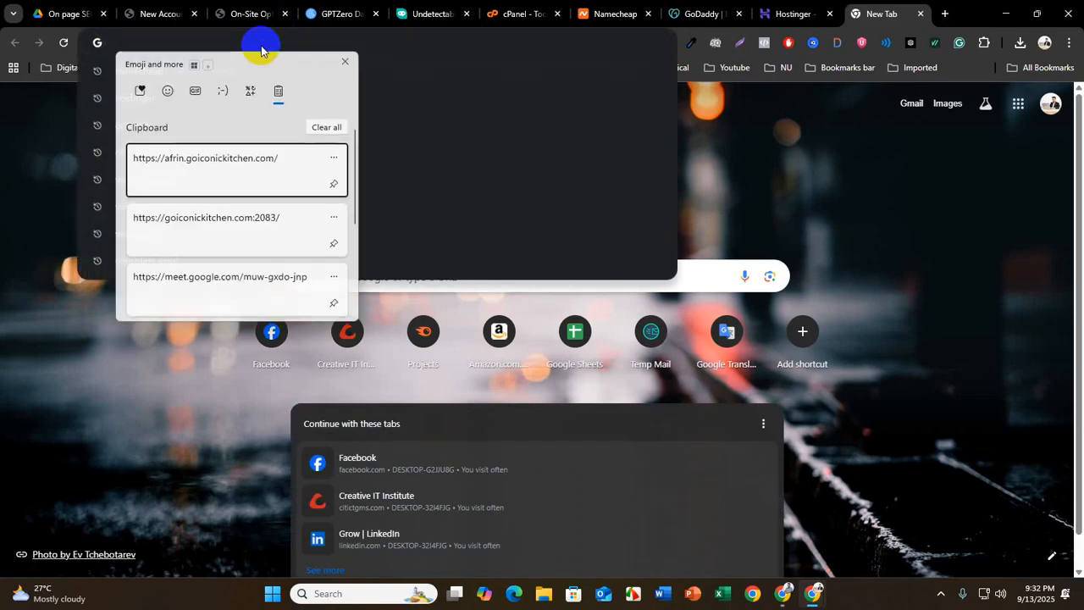
key(Return)
key(Return)
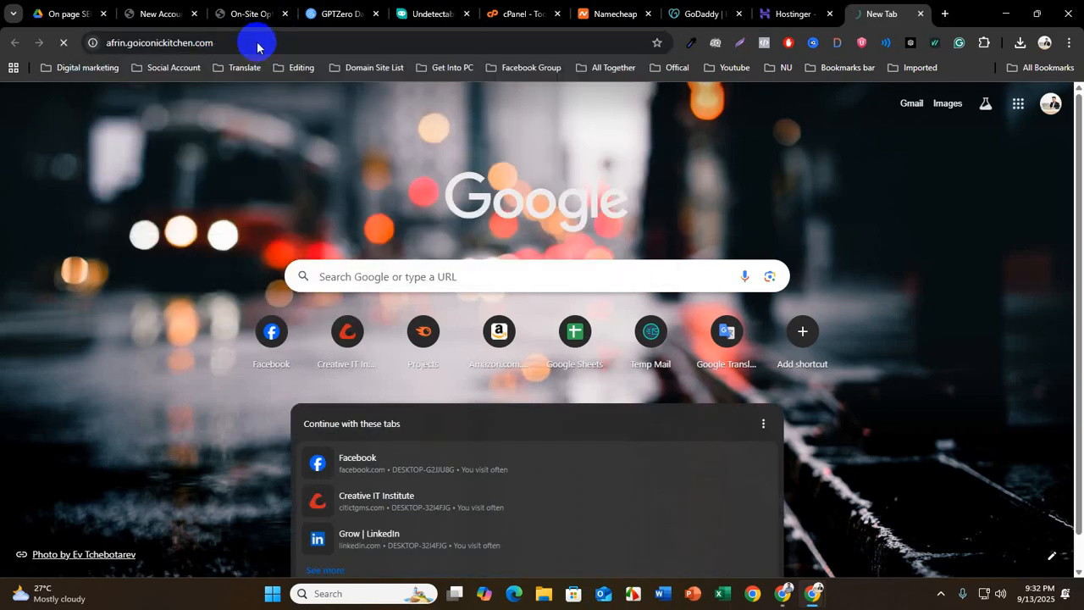
Highlight the "Index of /" heading and examine the file listing on the subdomain page
drag(201, 133, 394, 125)
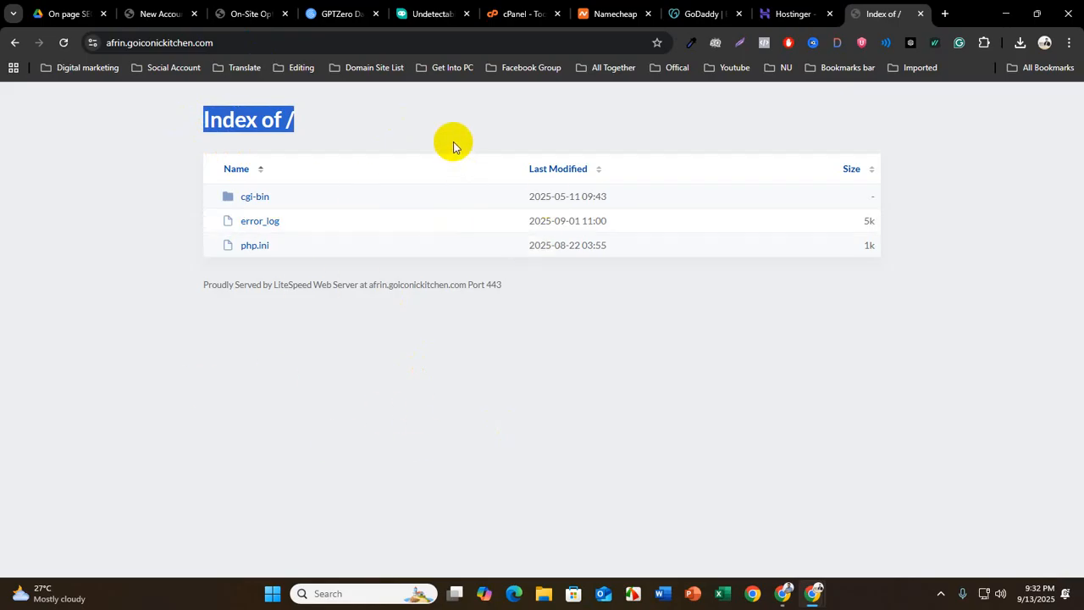
drag(455, 148, 435, 247)
click(408, 390)
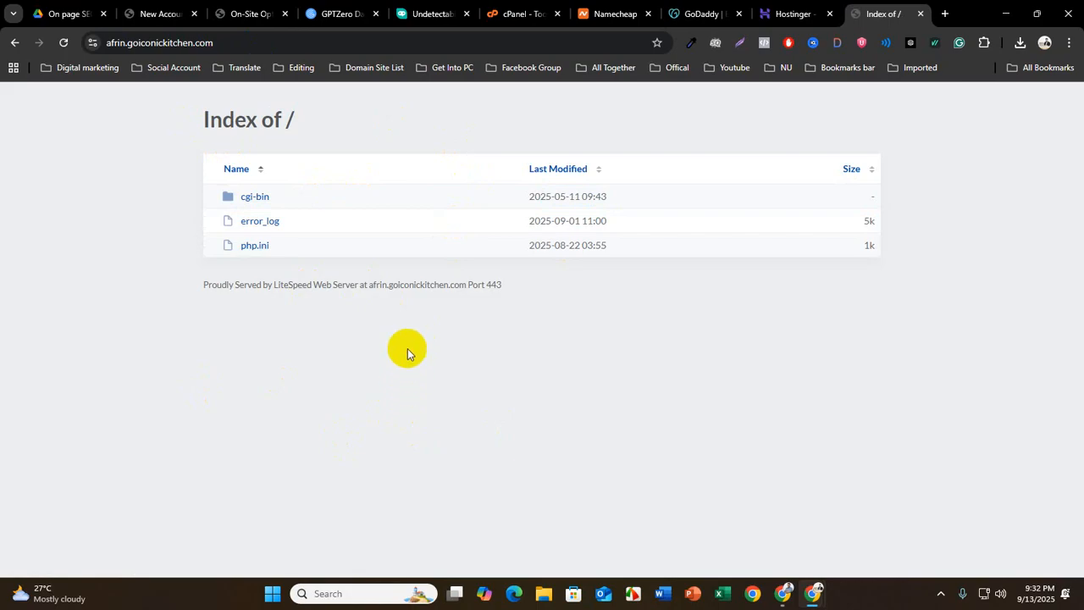
Switch to the cPanel Tools page and examine General Information and Statistics, highlighting the Current User and Primary Domain labels
click(519, 15)
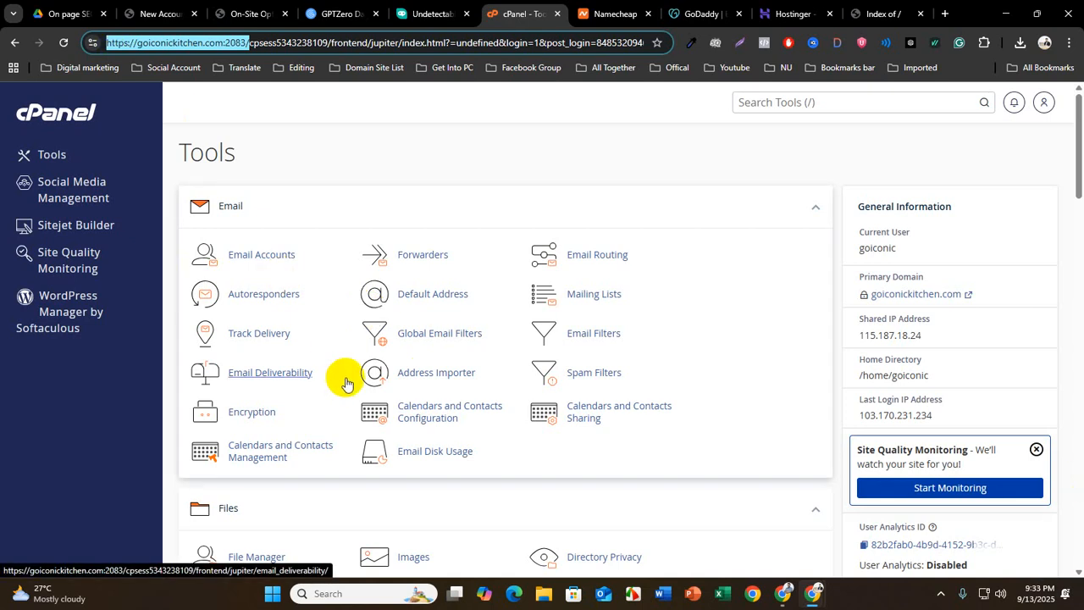
scroll(964, 294, down, 2)
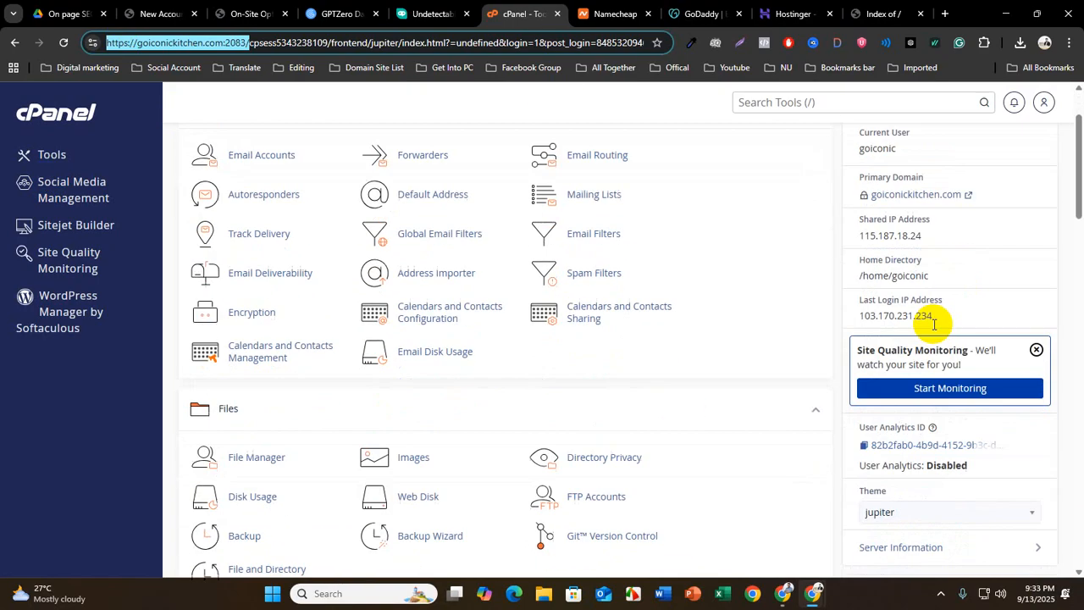
scroll(932, 452, up, 2)
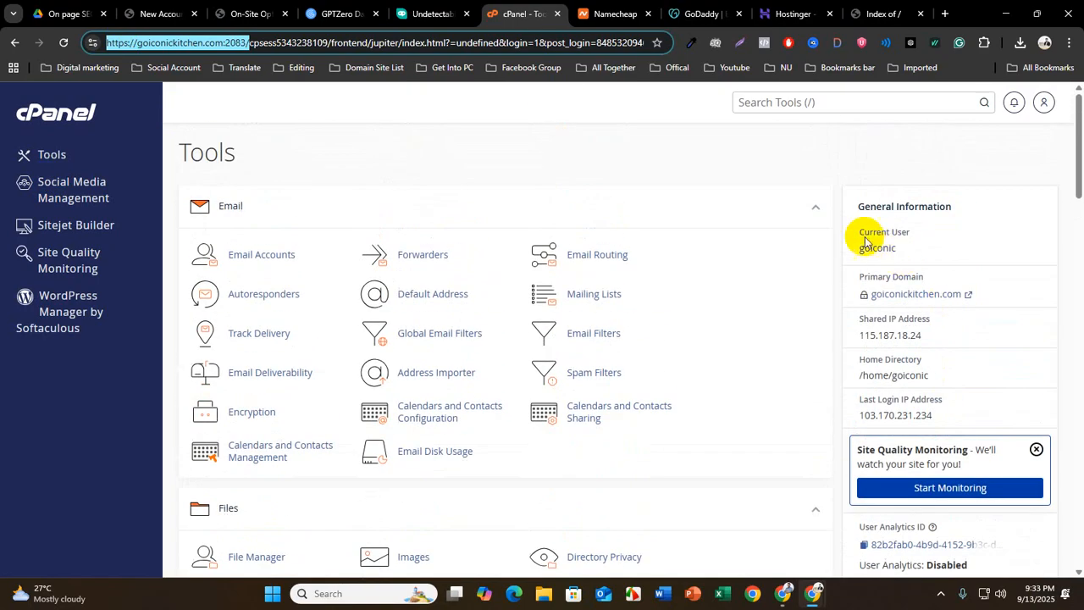
drag(844, 234, 892, 238)
drag(854, 276, 928, 280)
scroll(908, 351, down, 6)
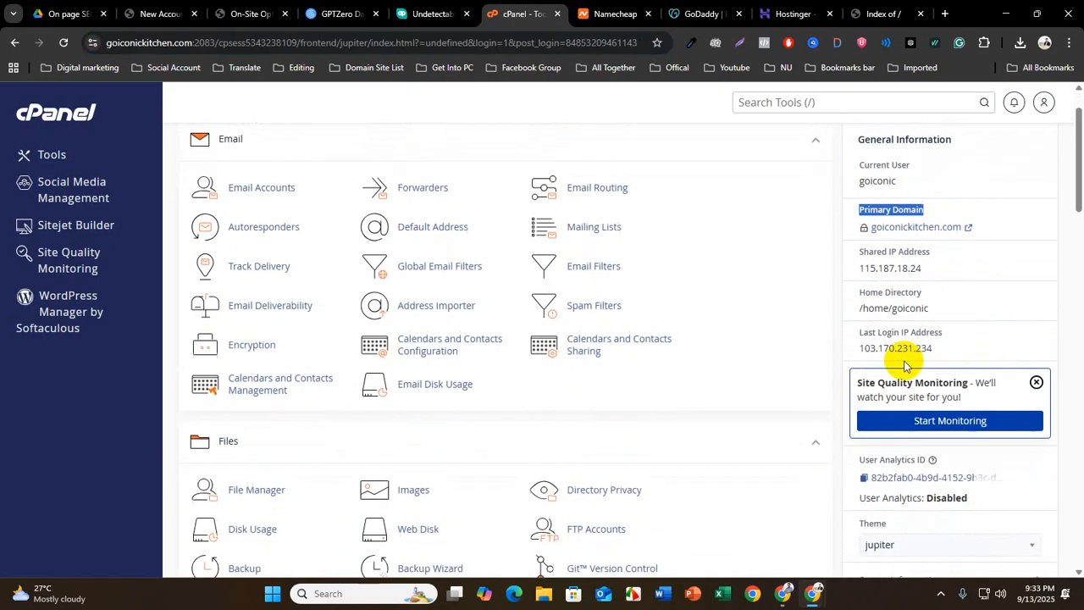
scroll(902, 403, down, 1)
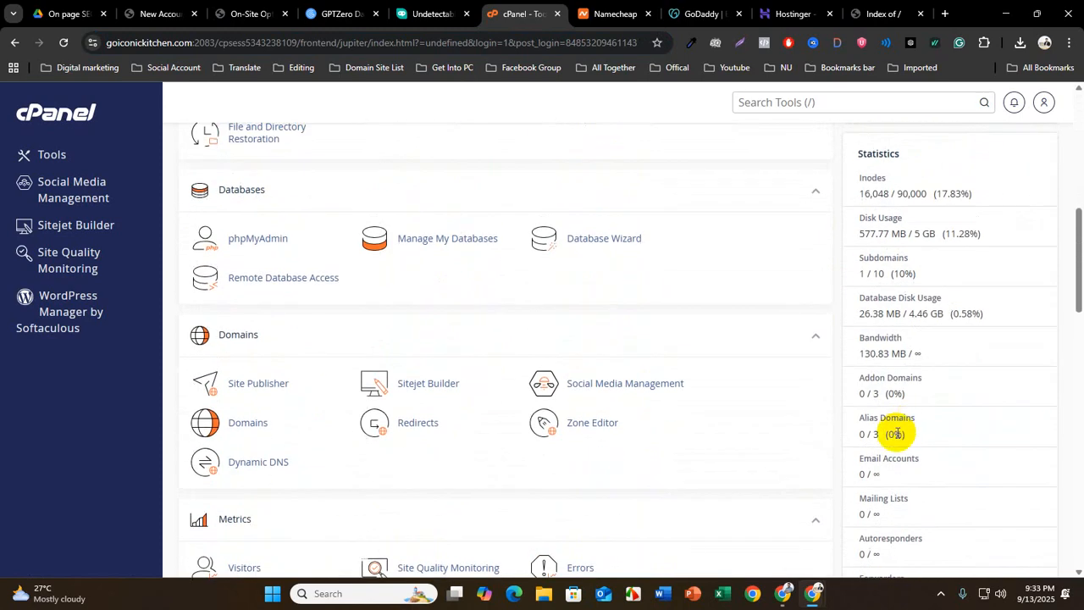
scroll(884, 466, down, 1)
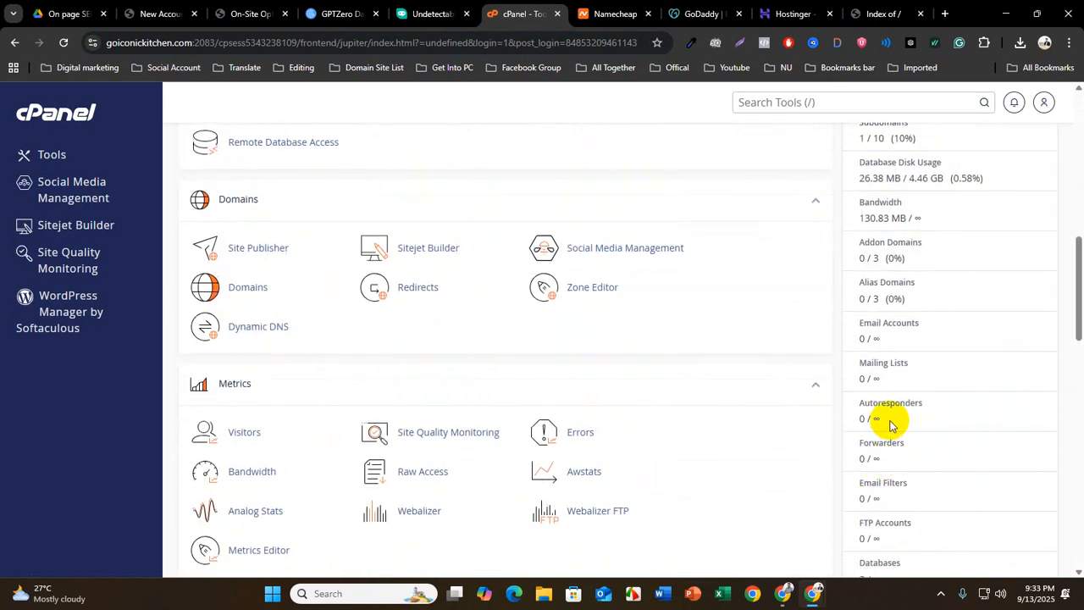
Highlight the Email Accounts label and its usage limit under Statistics, and examine the remaining resource figures
drag(860, 323, 936, 322)
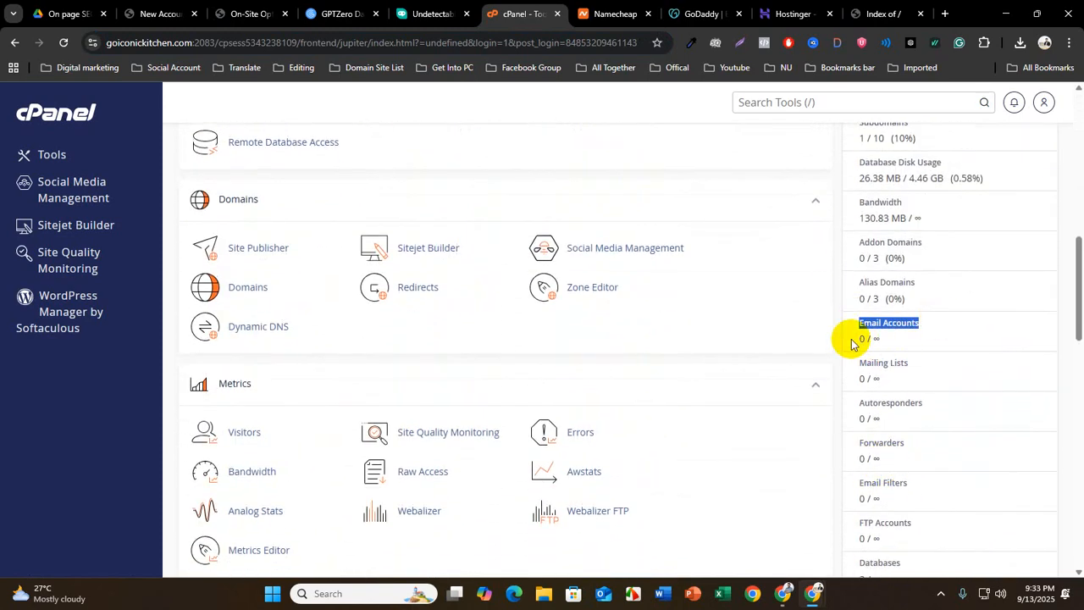
drag(856, 339, 901, 343)
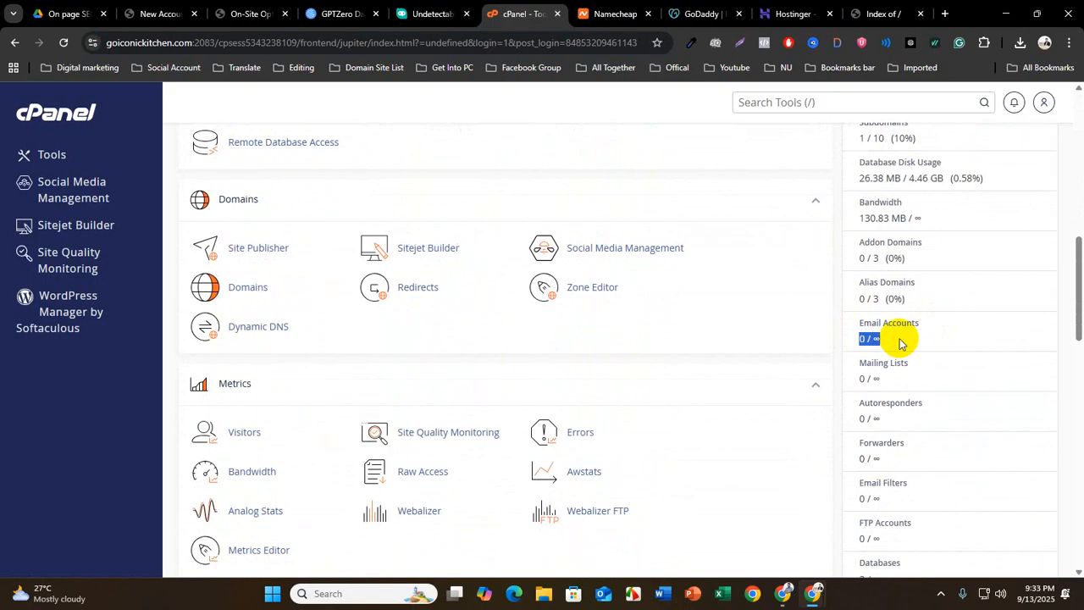
scroll(900, 406, down, 1)
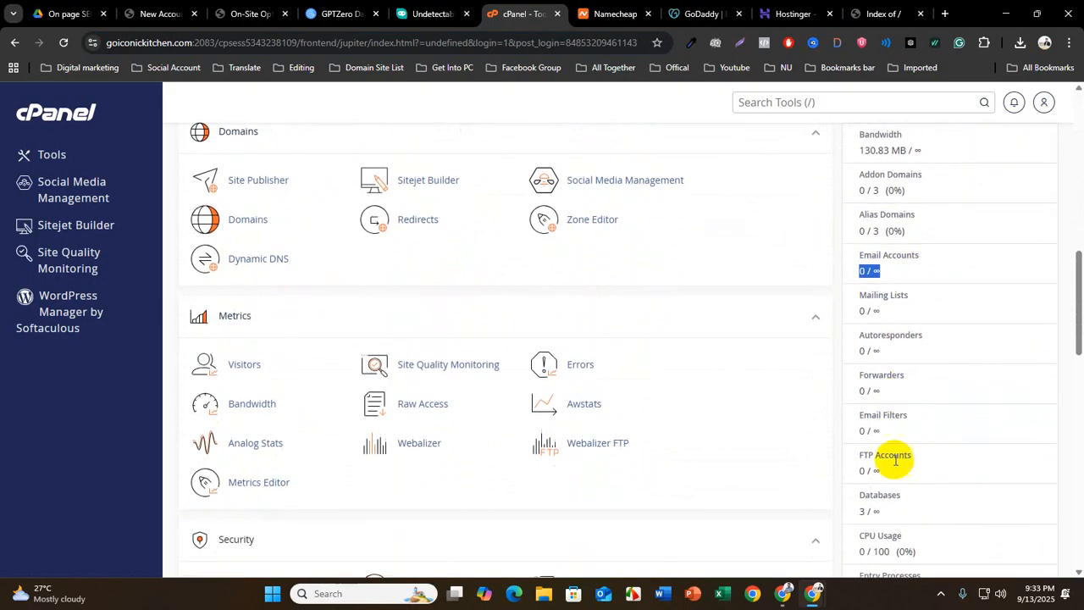
scroll(895, 455, down, 1)
scroll(896, 457, down, 4)
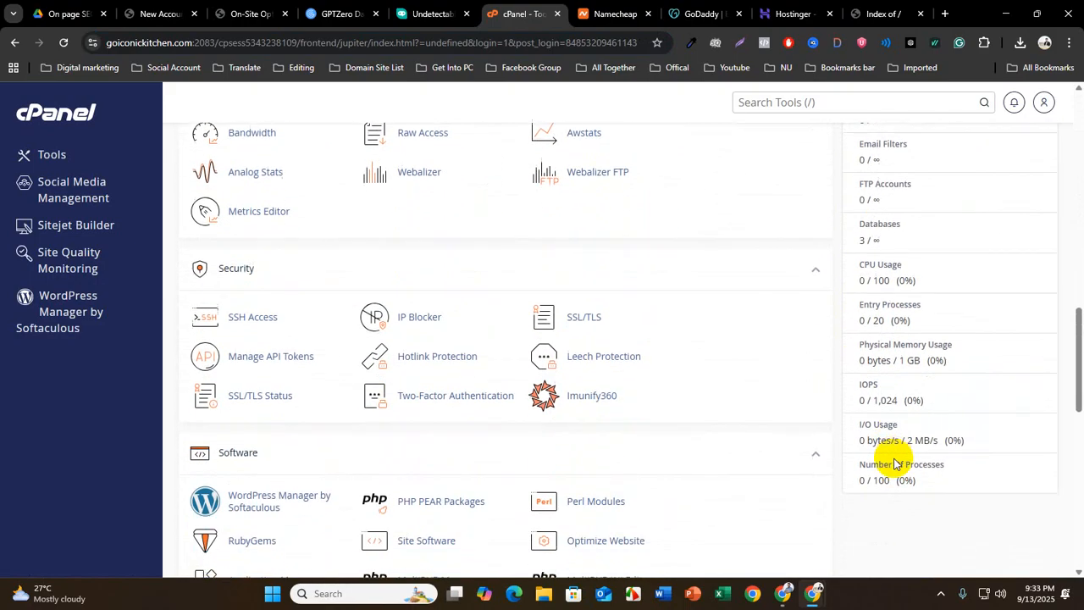
Open the Email Accounts tool from the Email section of cPanel Tools
scroll(894, 462, up, 10)
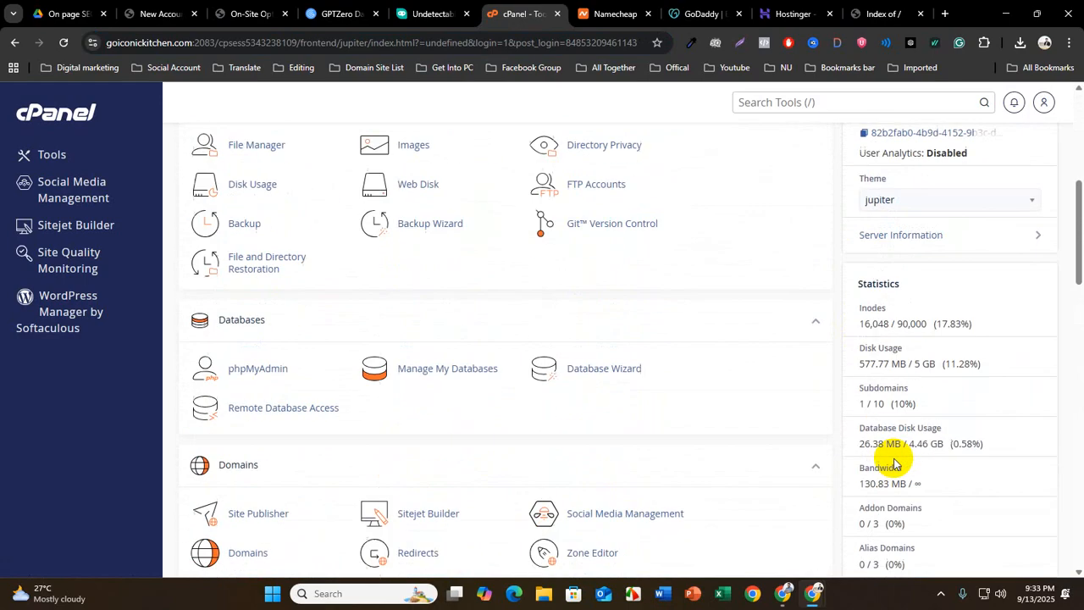
scroll(232, 435, up, 2)
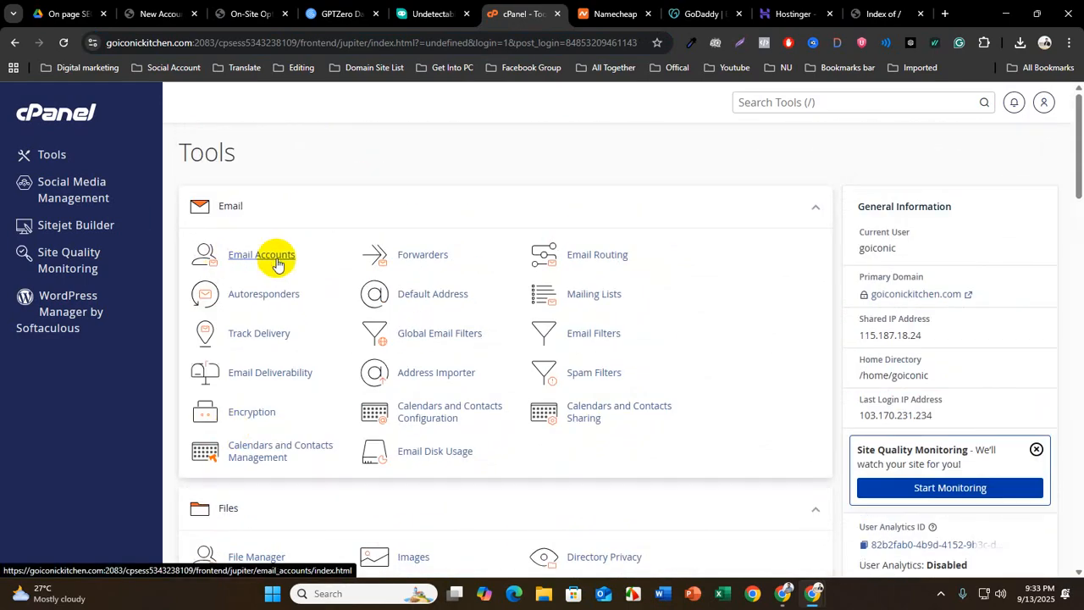
click(263, 259)
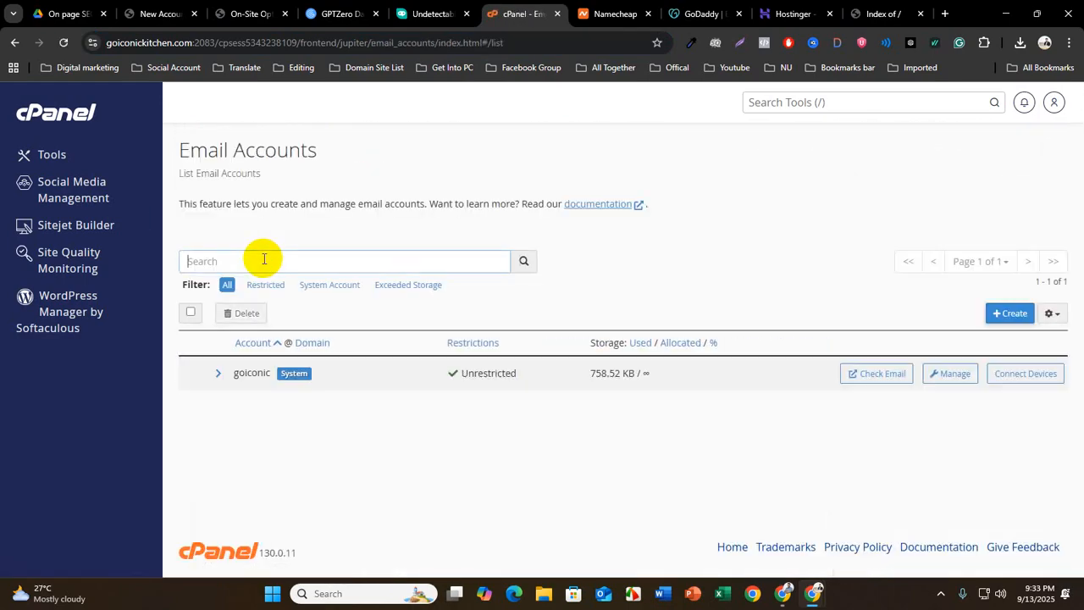
Open the form for creating an email account and examine its username and password fields, highlighting the goiconickitchen.com domain suffix
click(1008, 313)
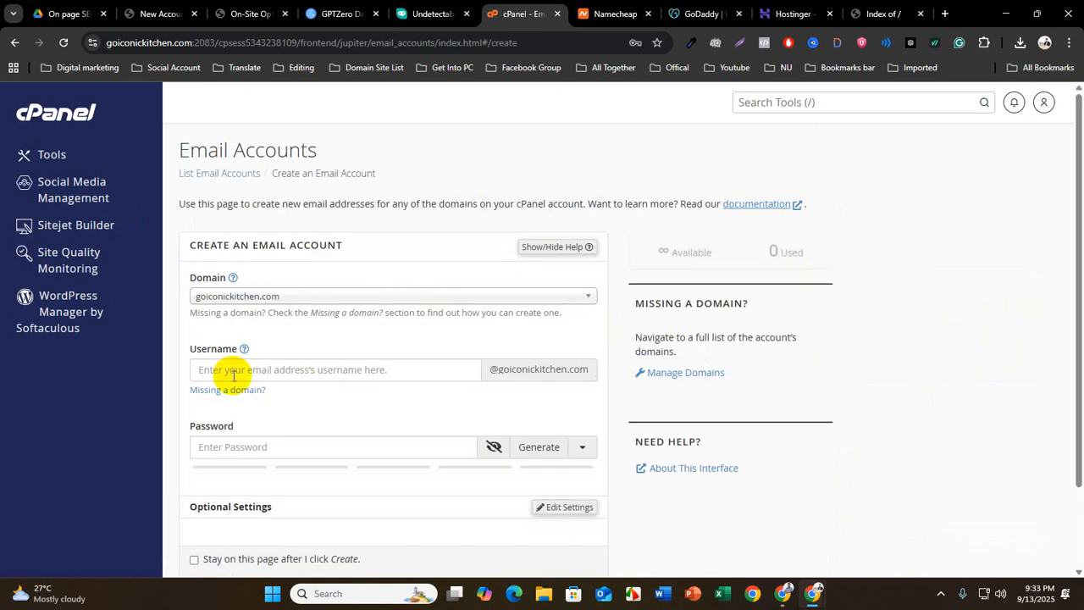
scroll(211, 366, down, 1)
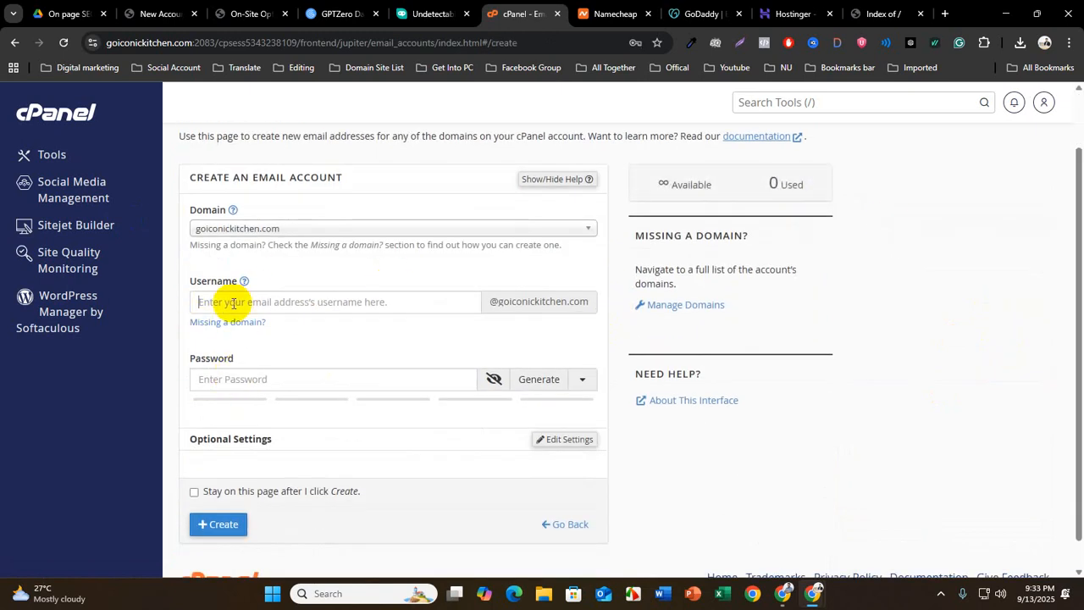
click(237, 380)
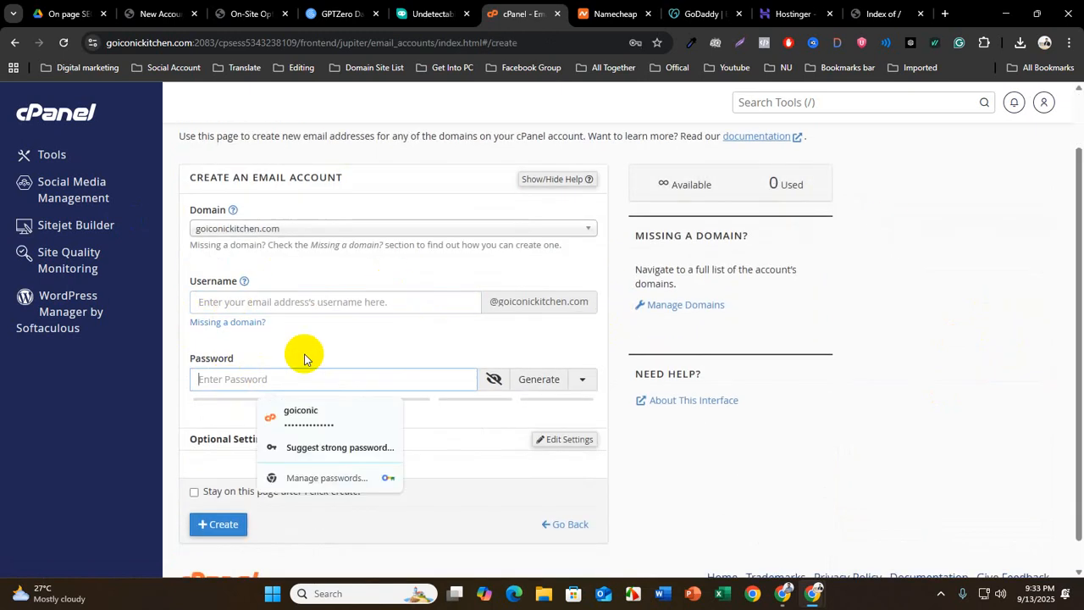
click(276, 304)
drag(498, 305, 590, 307)
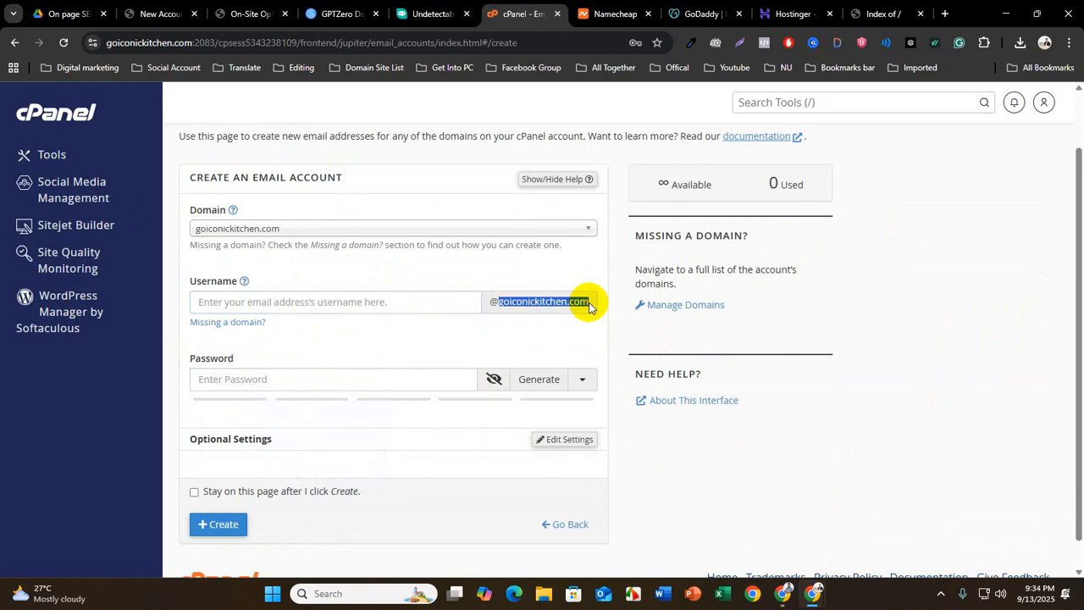
click(228, 303)
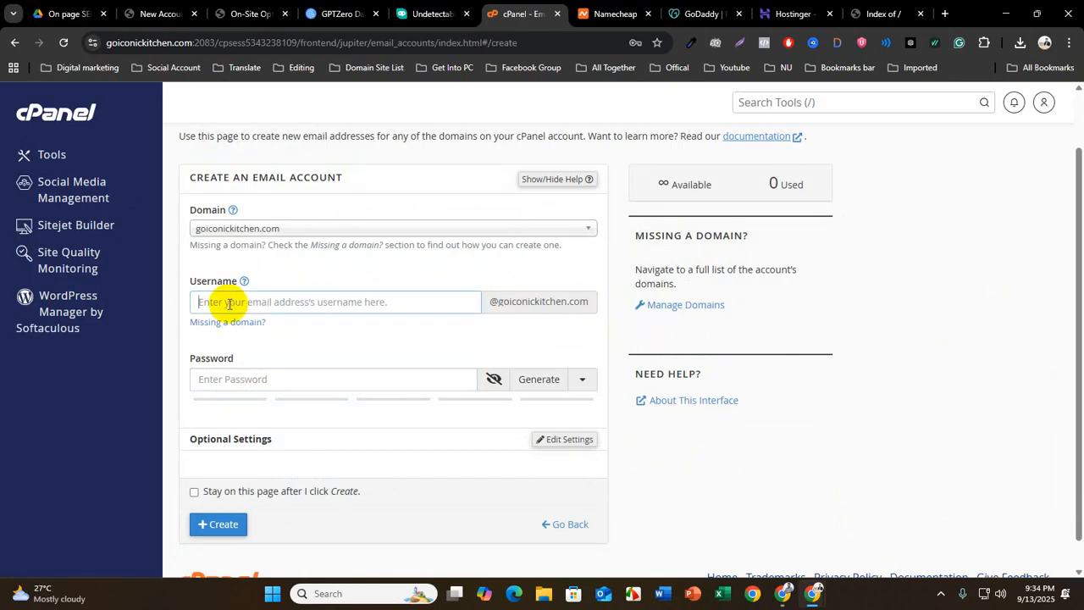
scroll(254, 317, up, 1)
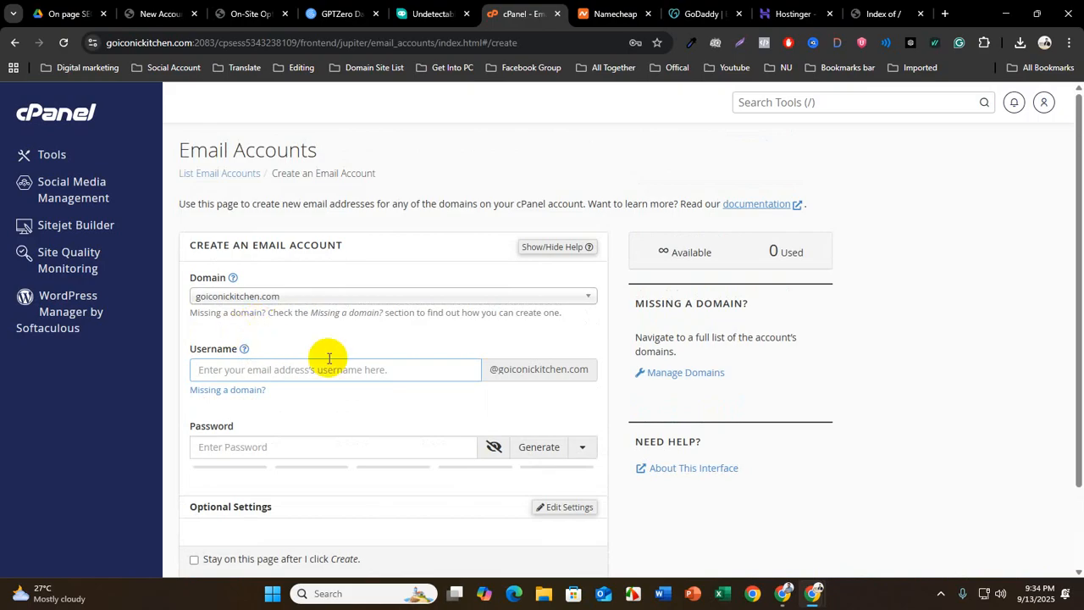
scroll(254, 363, down, 1)
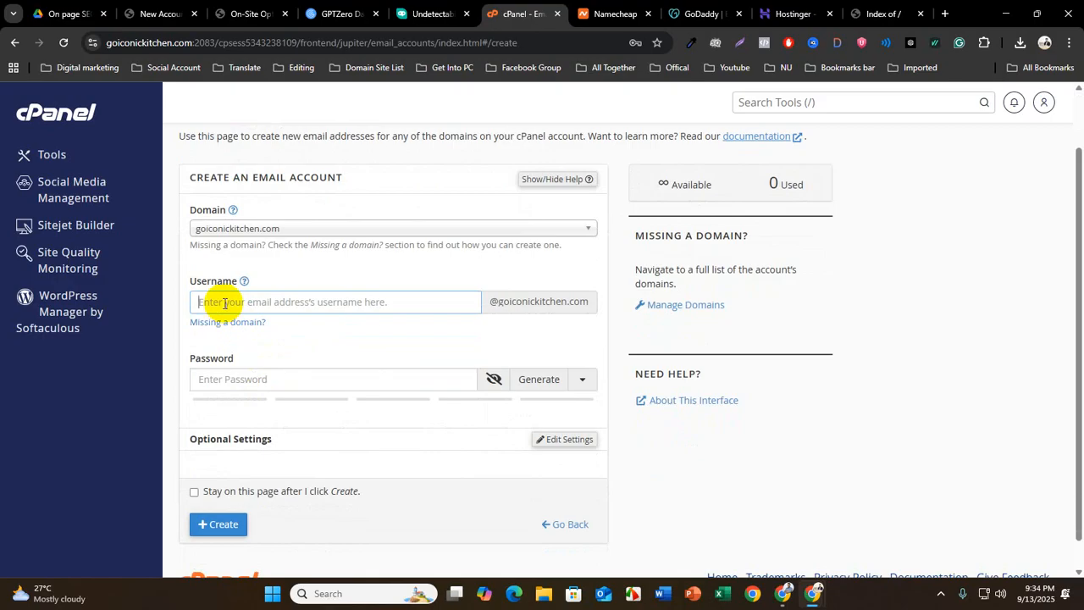
Lower the Windows system volume to roughly three quarters and close the quick settings
click(985, 593)
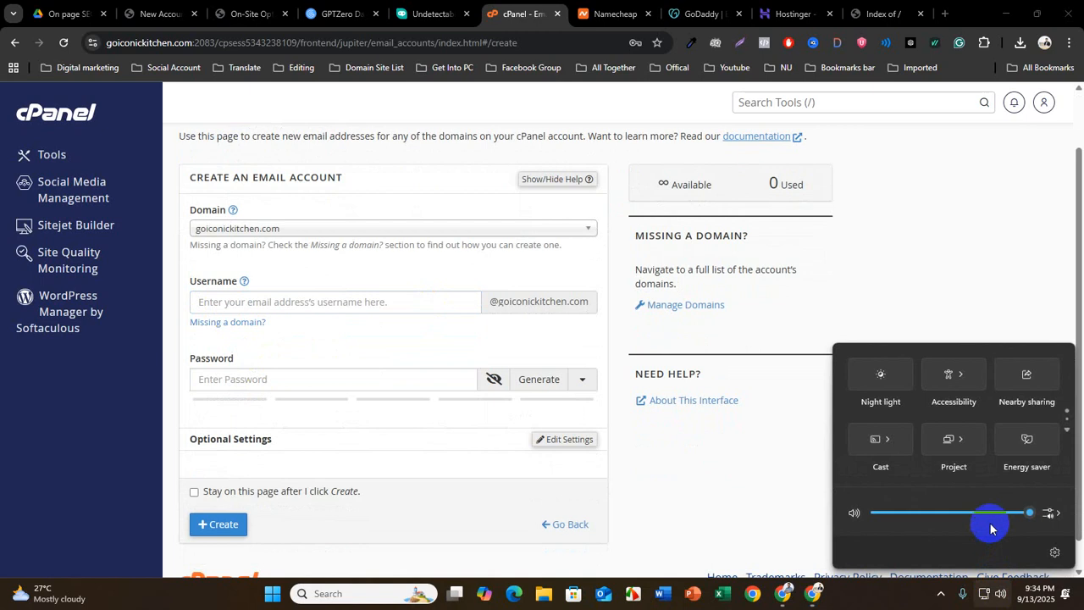
click(988, 513)
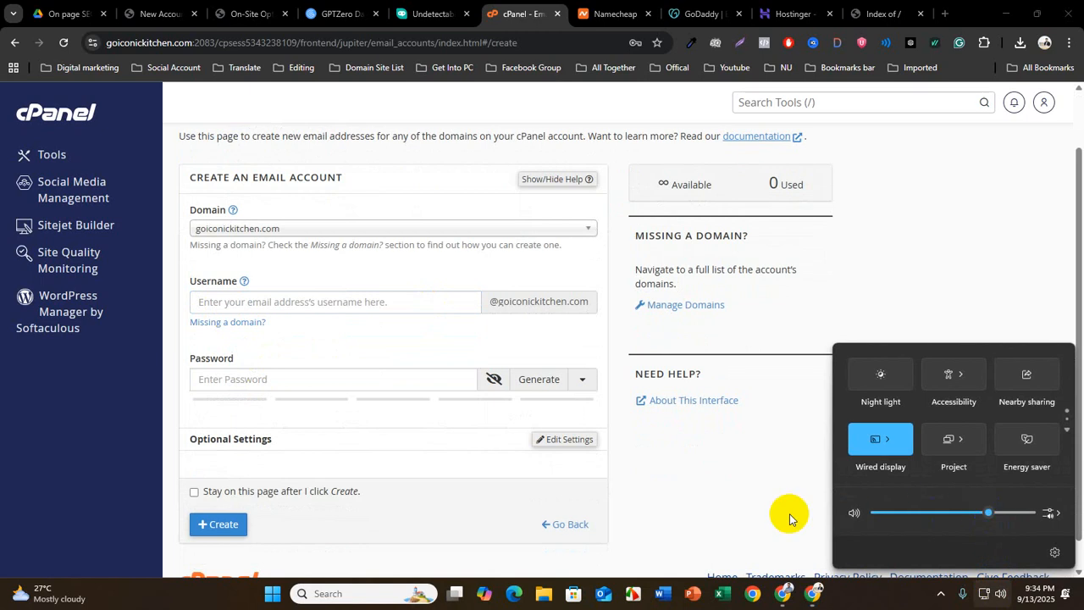
click(729, 509)
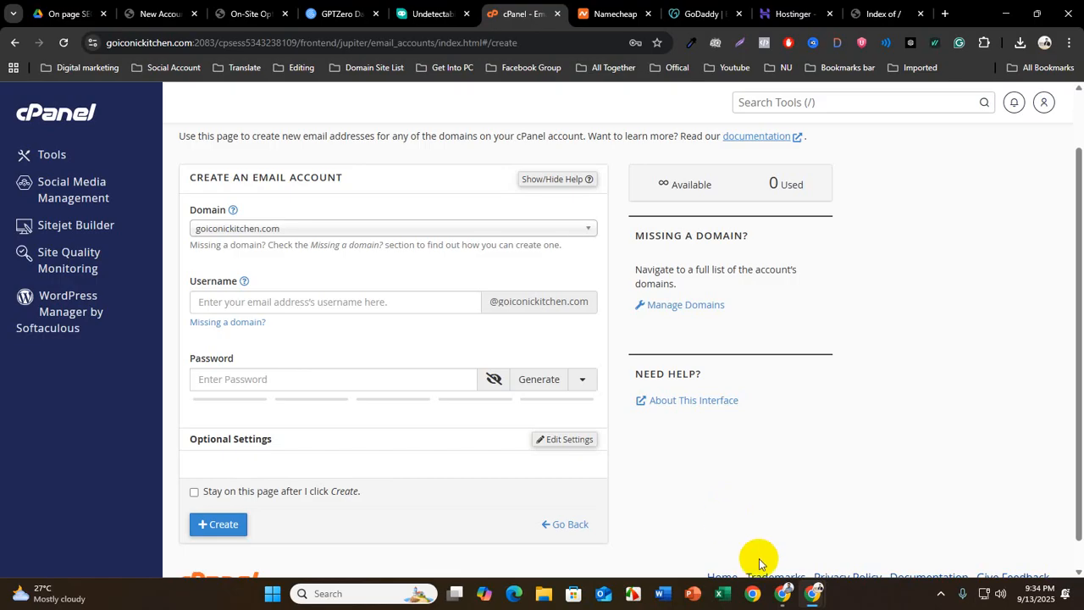
Review the email account creation form from its domain selection and empty password field to the Create option
scroll(298, 533, up, 1)
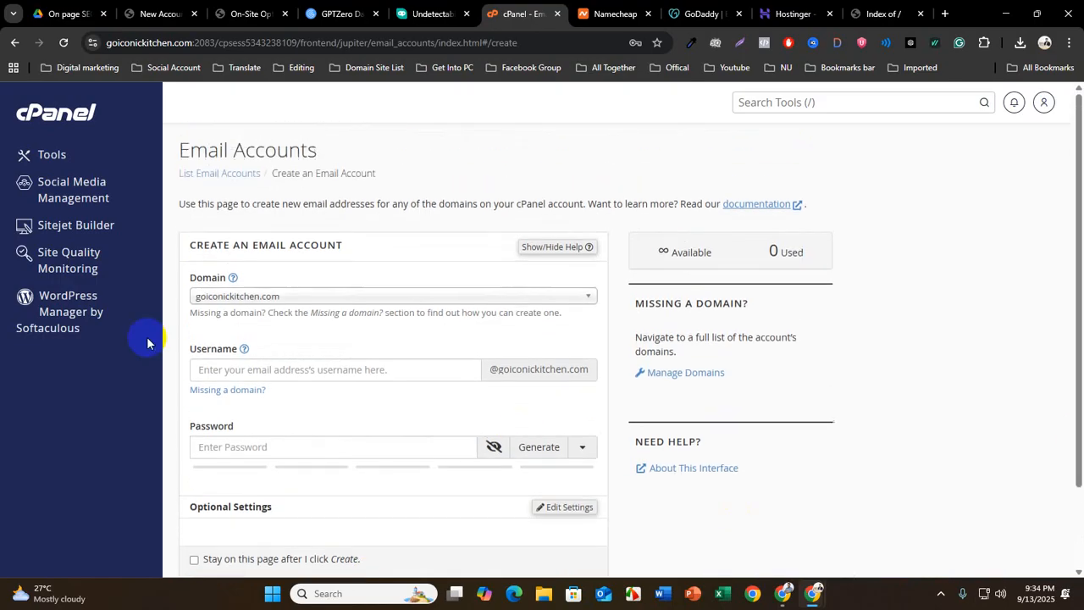
click(208, 446)
scroll(218, 455, down, 2)
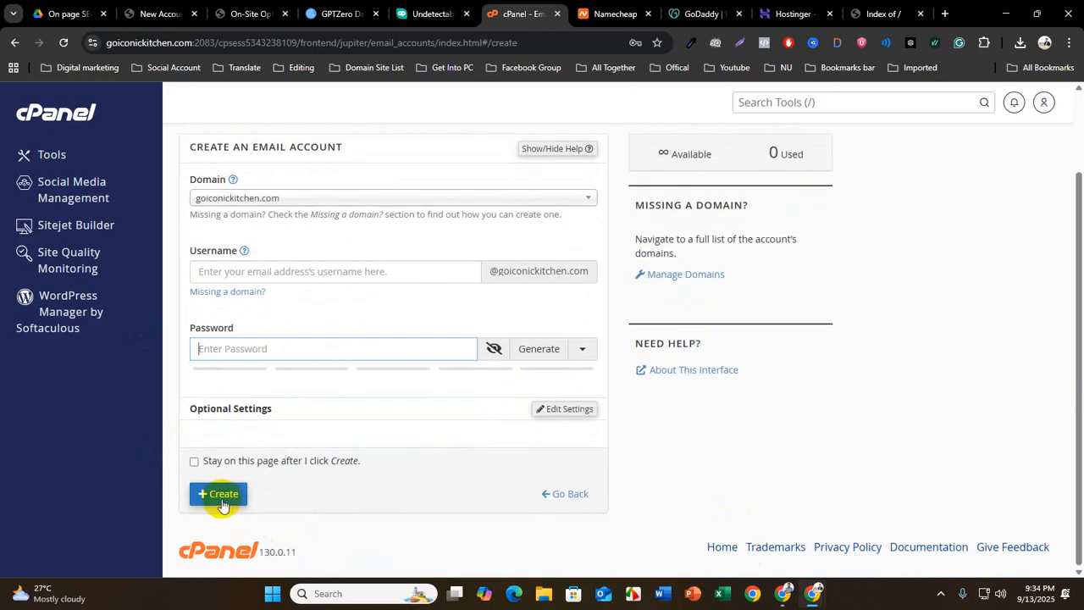
scroll(339, 406, up, 2)
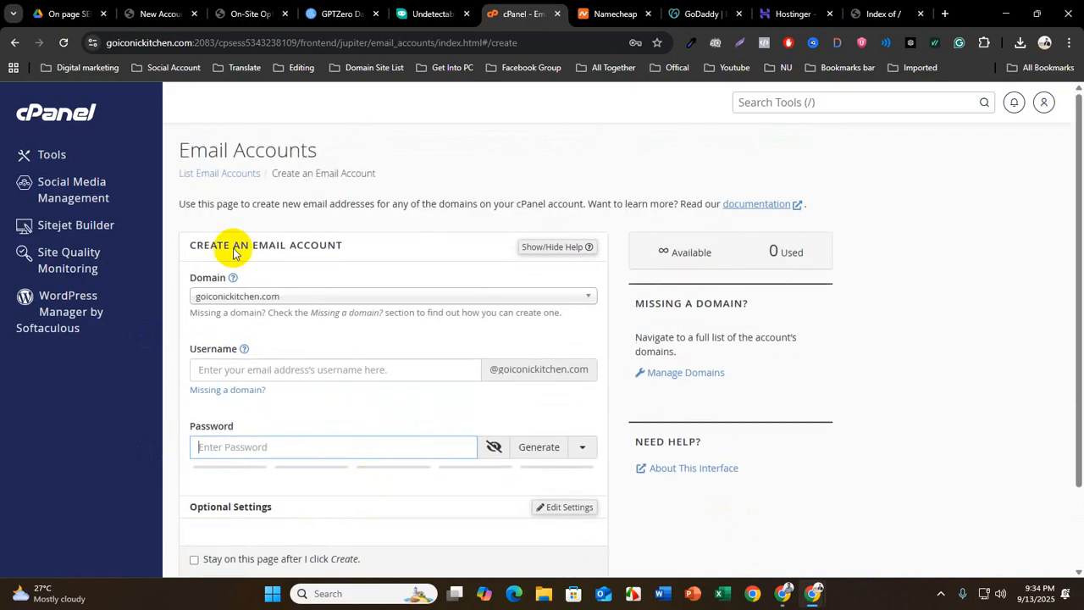
Return to the cPanel Tools page and examine the Files, Databases and Domains sections
click(15, 43)
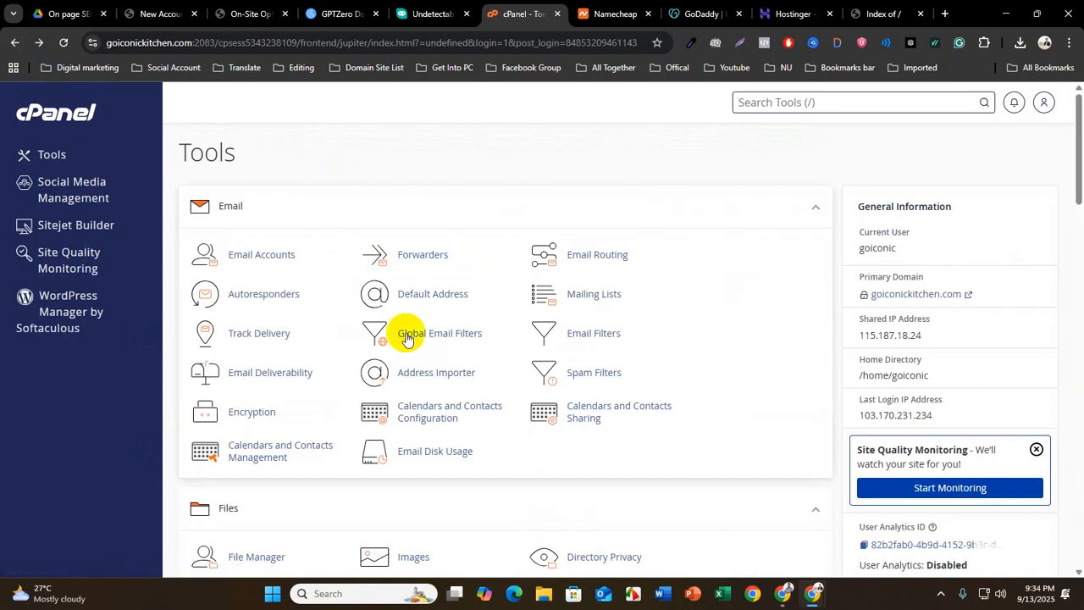
scroll(435, 404, down, 3)
scroll(432, 403, down, 3)
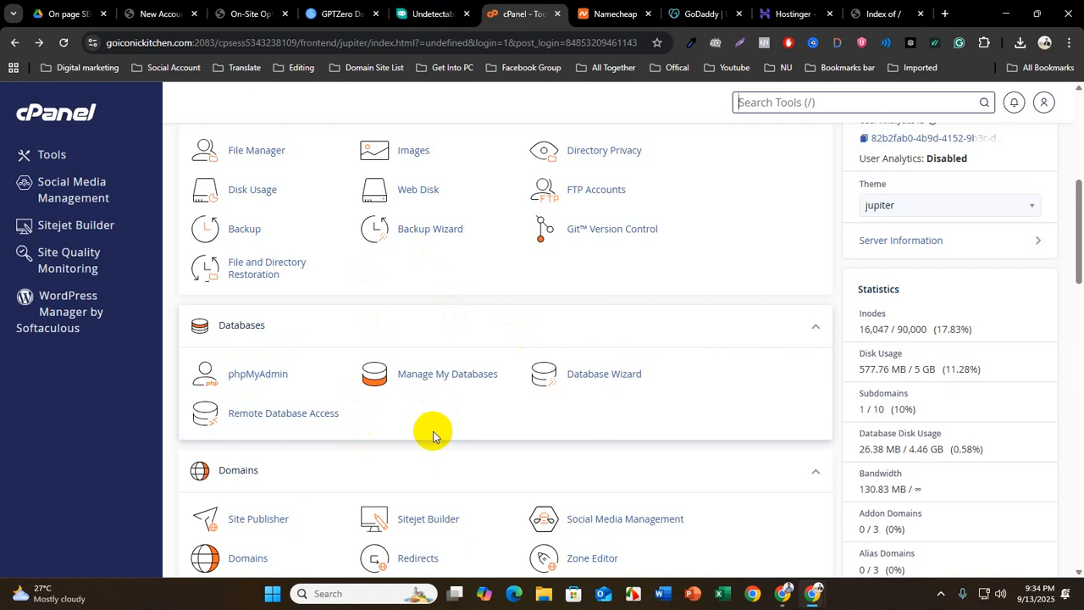
scroll(411, 449, down, 2)
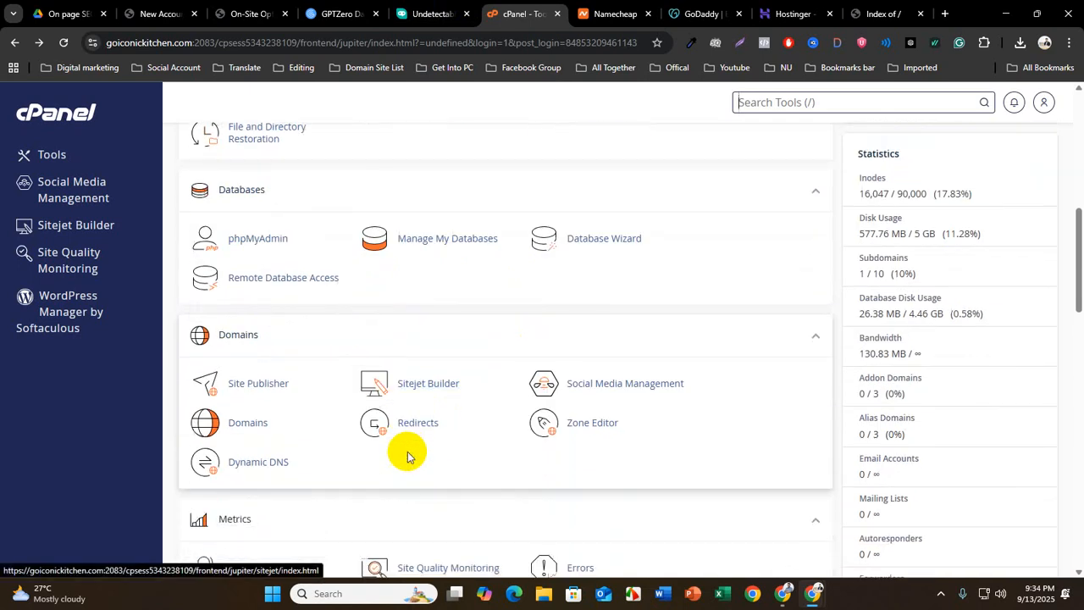
scroll(365, 445, up, 1)
scroll(313, 428, down, 2)
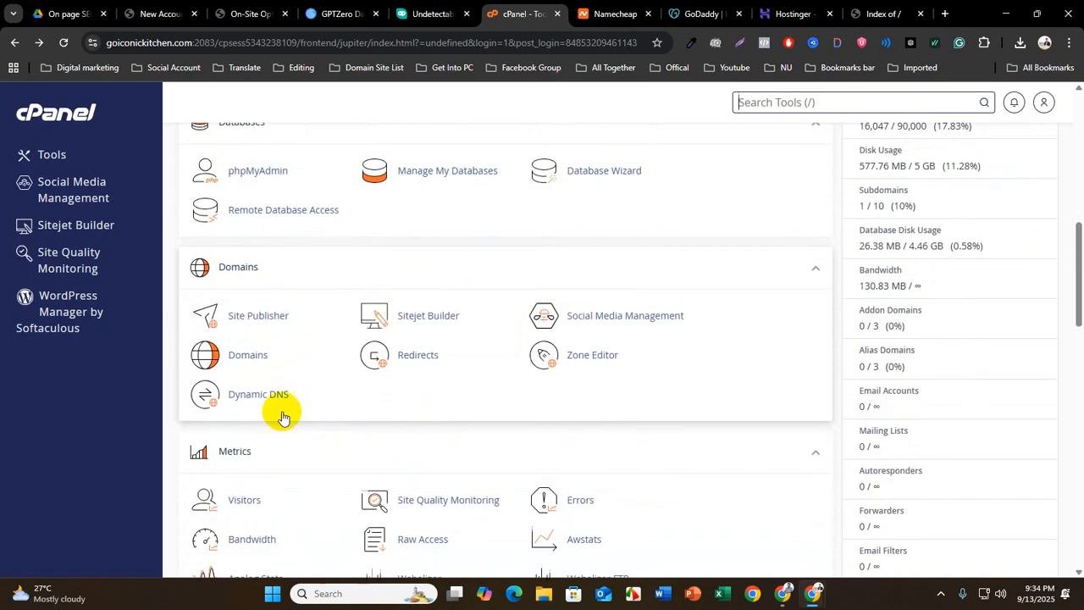
Open the Domains tool and bring up the Create a New Domain form to examine its Domain field
click(247, 354)
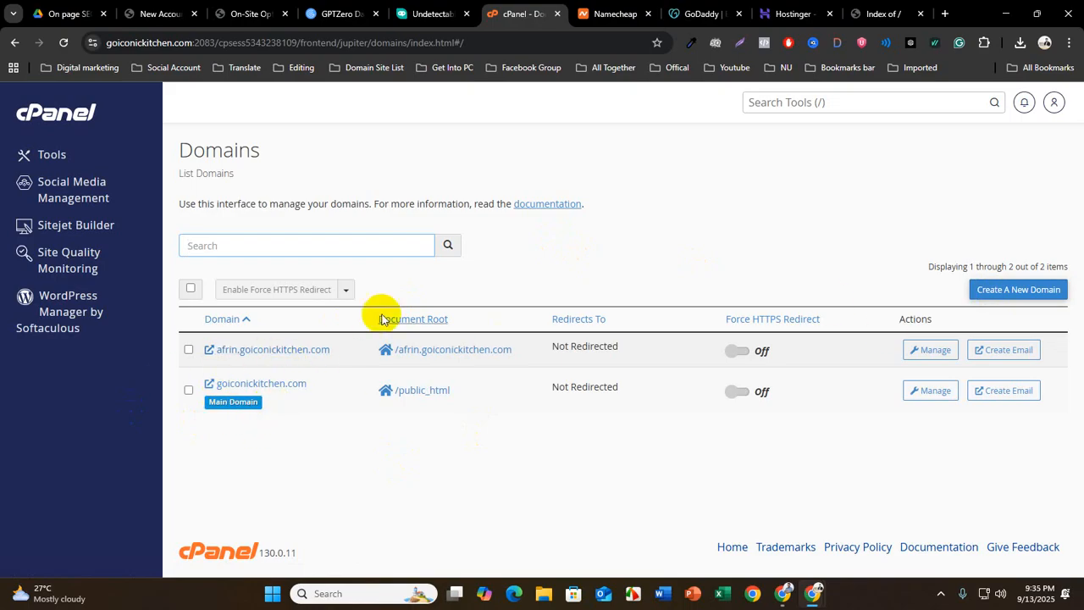
click(1020, 291)
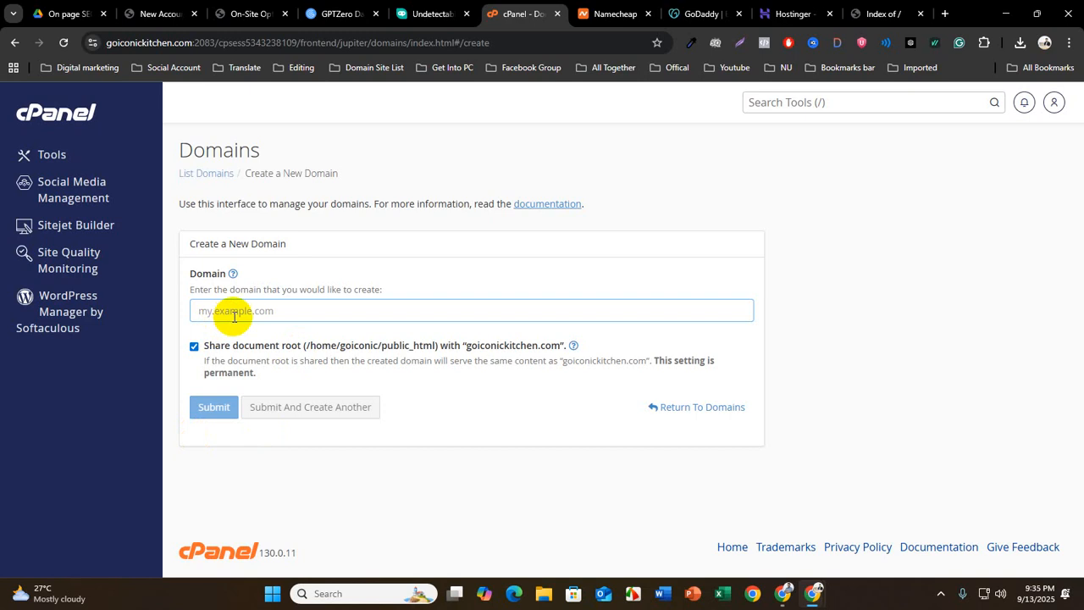
click(234, 313)
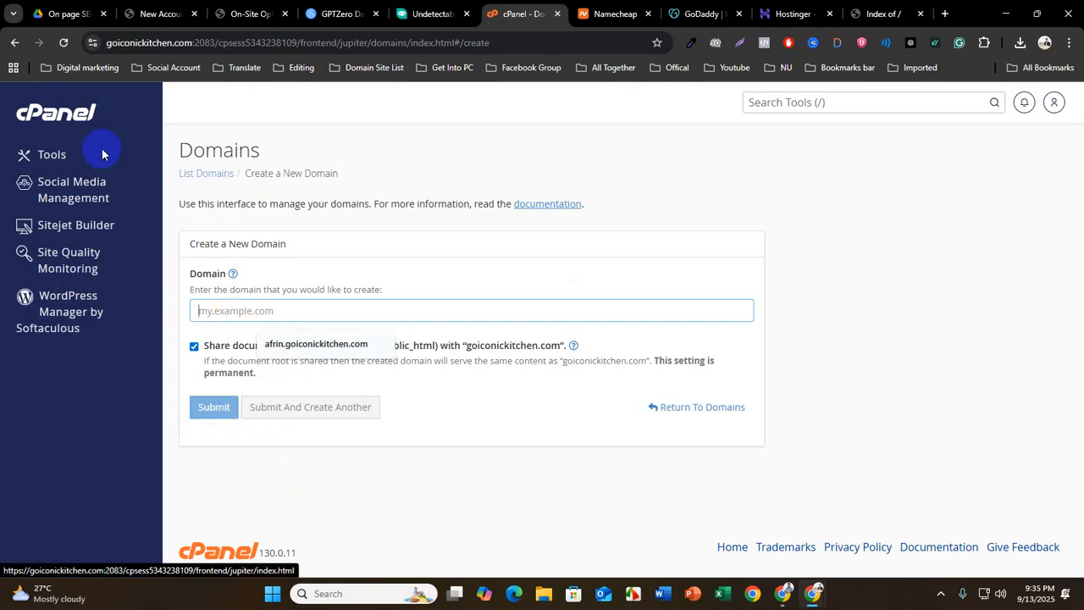
Go back to cPanel Tools without creating a domain and examine the Metrics, Security, Software, Advanced and Preferences sections
click(14, 42)
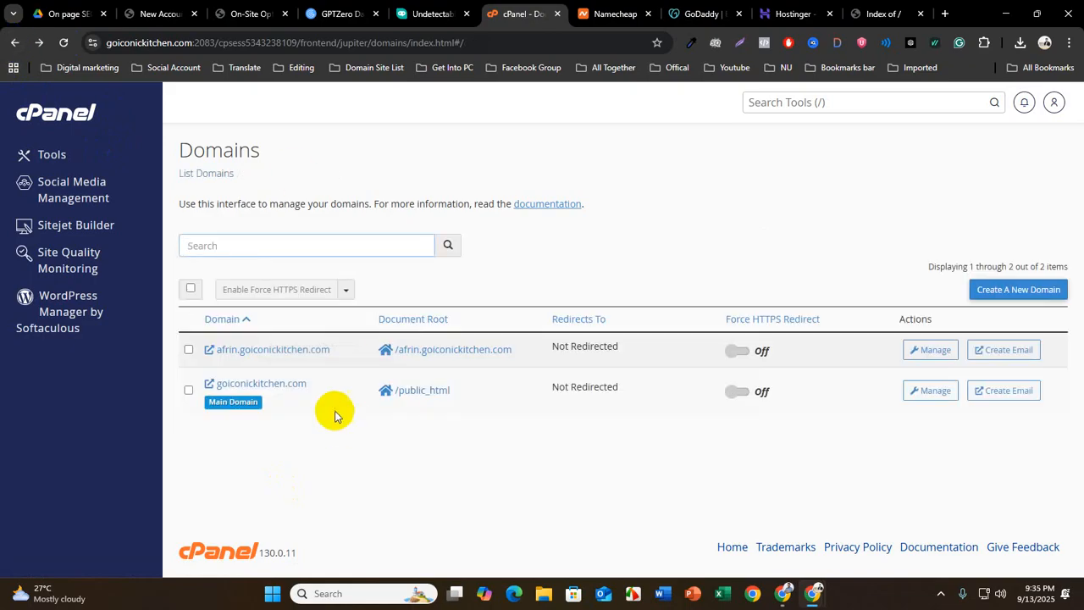
click(15, 42)
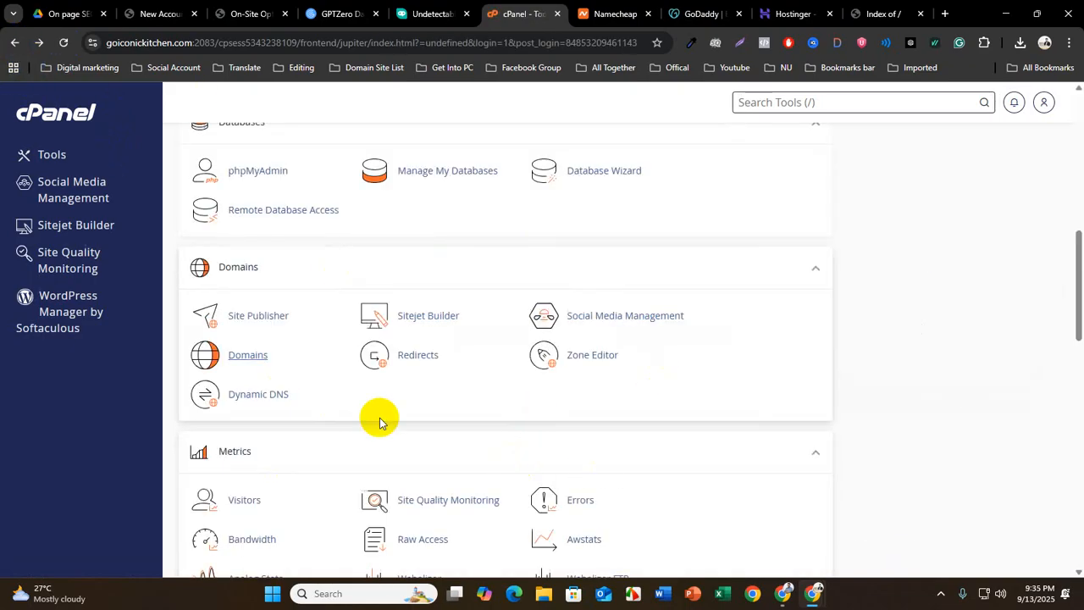
scroll(537, 395, down, 5)
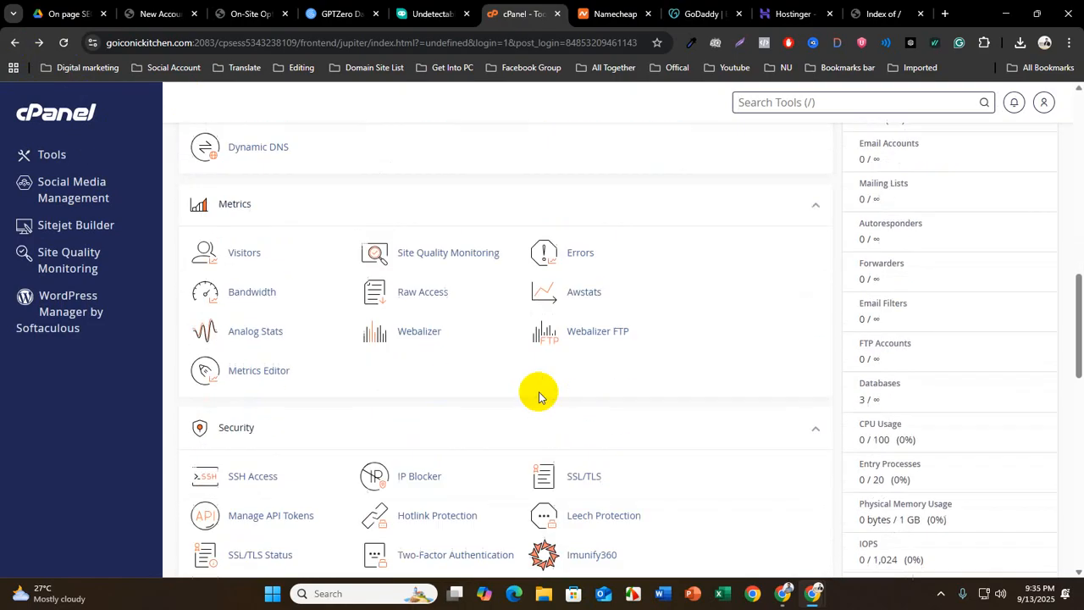
scroll(537, 393, down, 8)
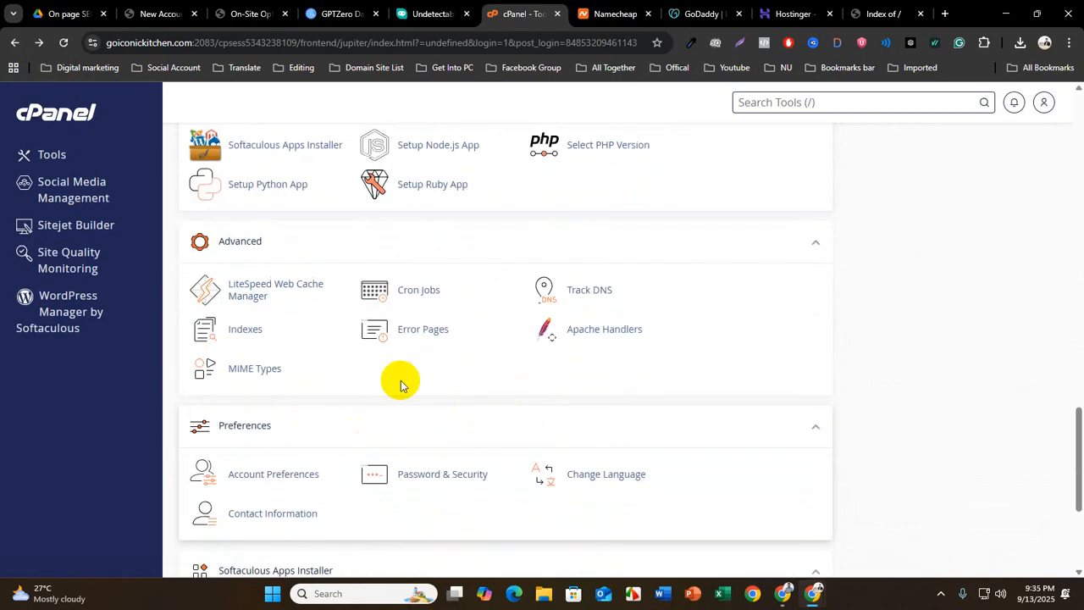
scroll(399, 373, up, 13)
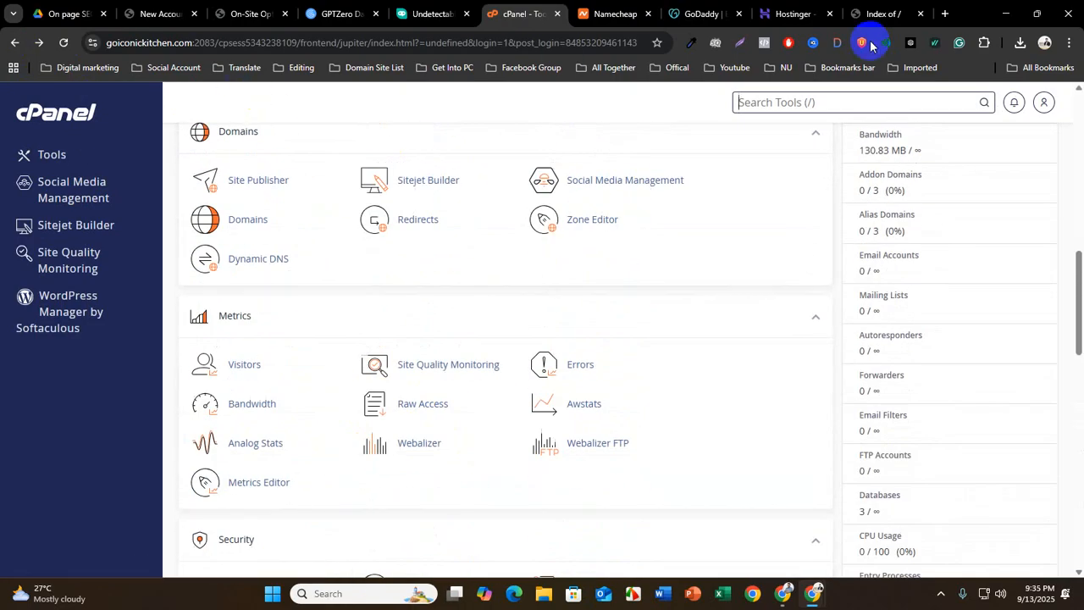
View the subdomain's "Index of /" page, and return to the Files and Databases sections of cPanel Tools
click(865, 14)
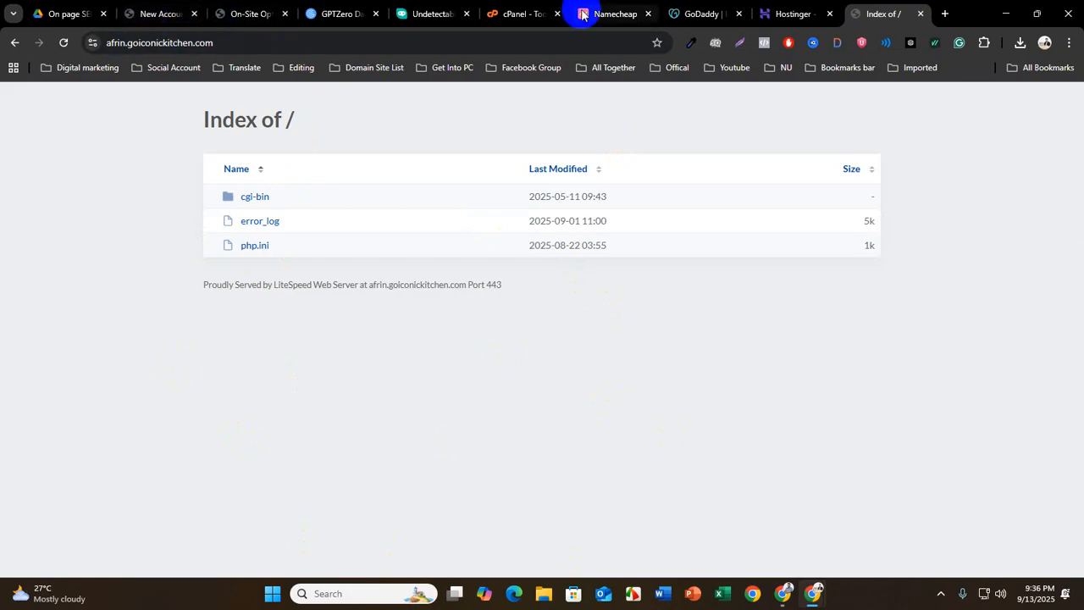
click(519, 14)
scroll(322, 430, up, 2)
scroll(322, 431, up, 3)
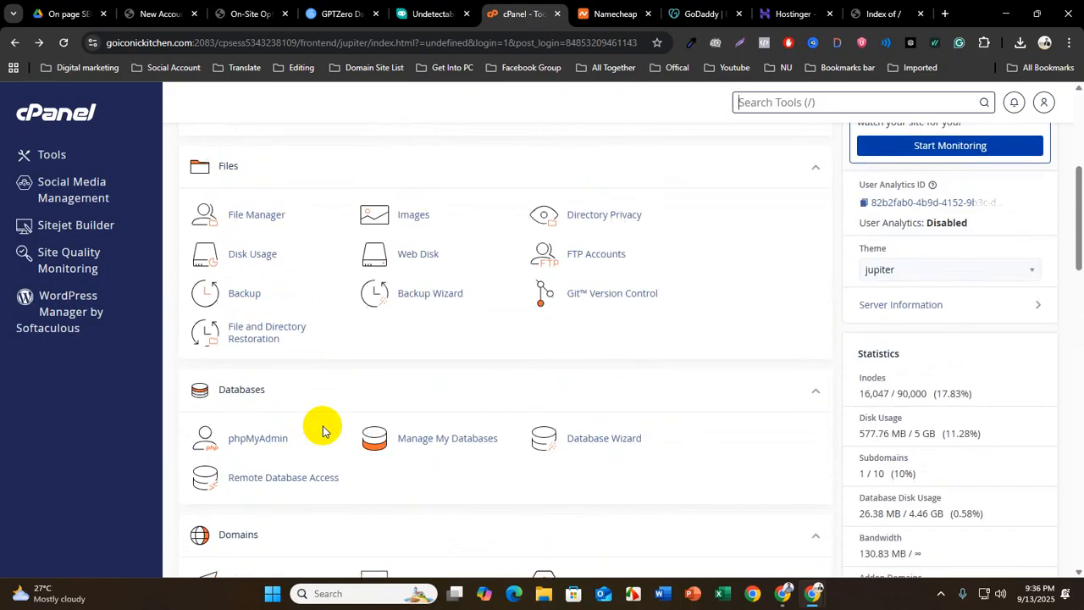
Open the Softaculous Apps Installer from the Software section of cPanel Tools
scroll(321, 430, down, 7)
scroll(322, 431, down, 4)
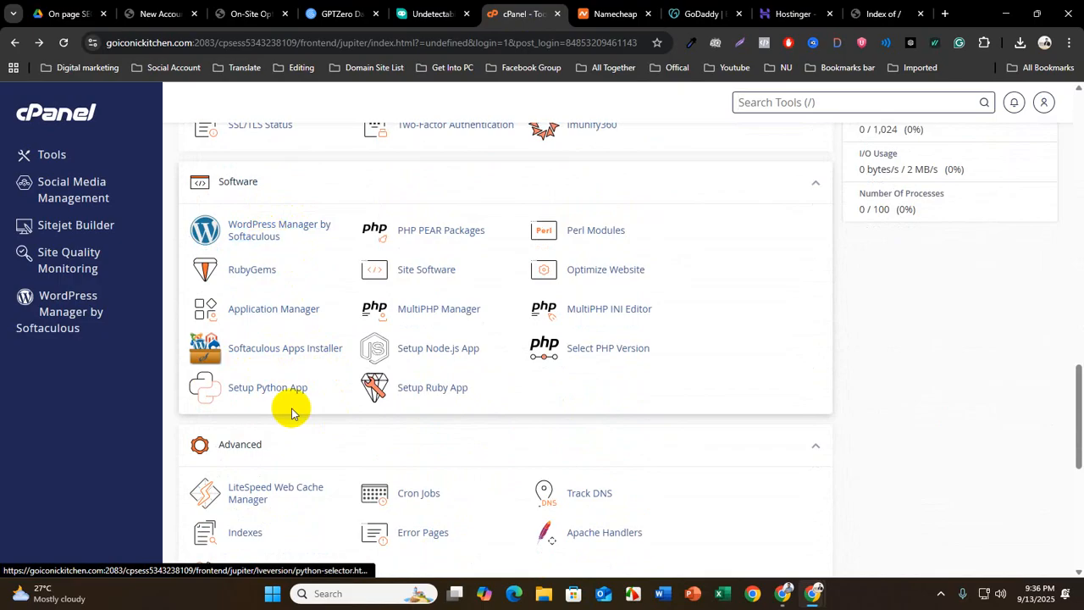
click(256, 354)
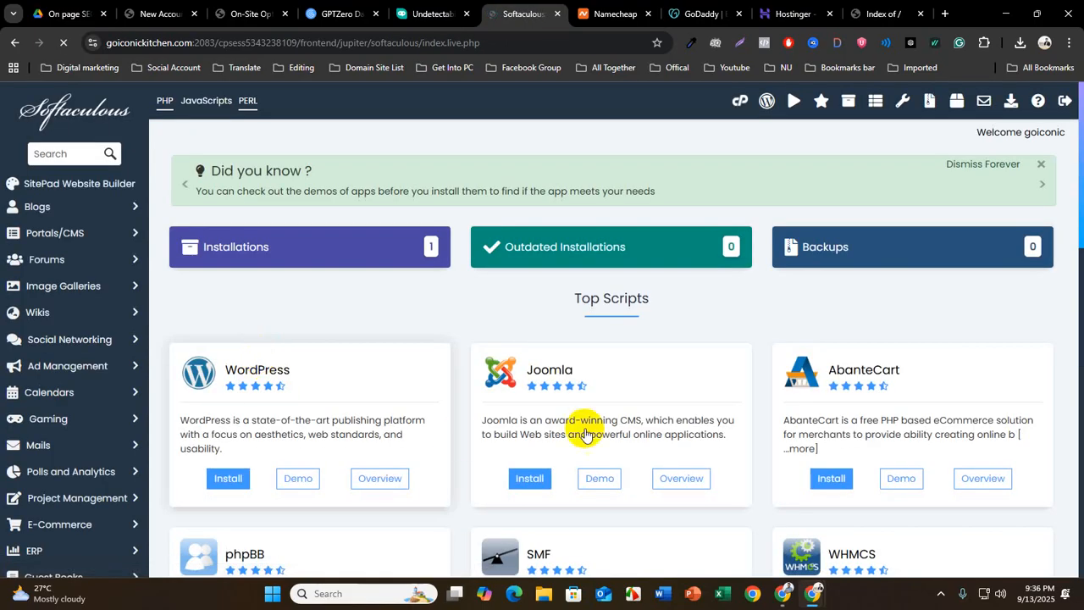
Browse the Top Scripts in Softaculous down to the page end and return to the WordPress entry with its Install option
scroll(286, 387, down, 3)
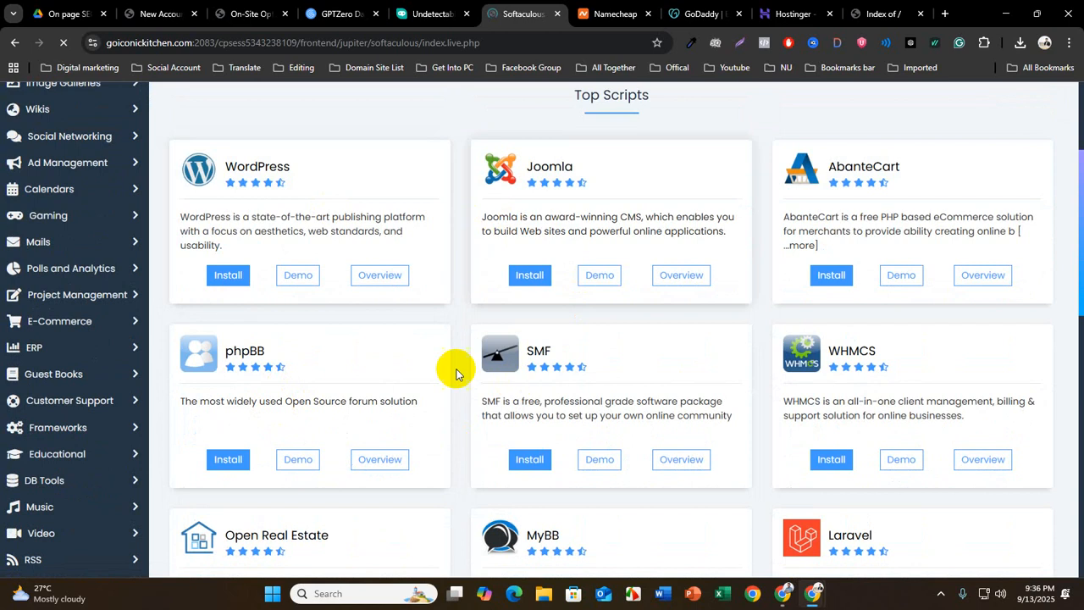
scroll(456, 374, up, 3)
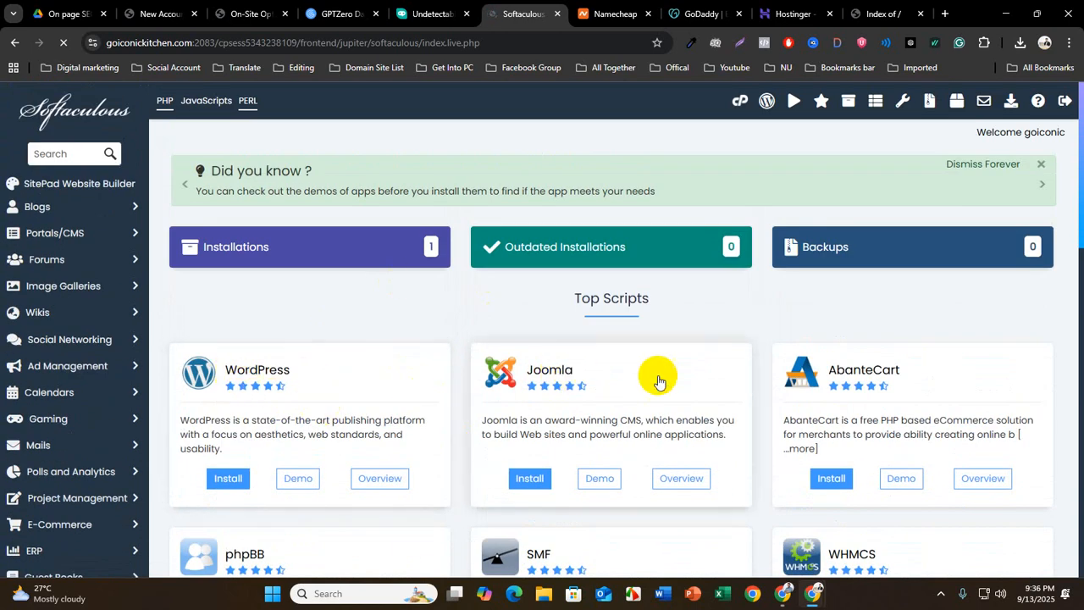
scroll(583, 417, down, 9)
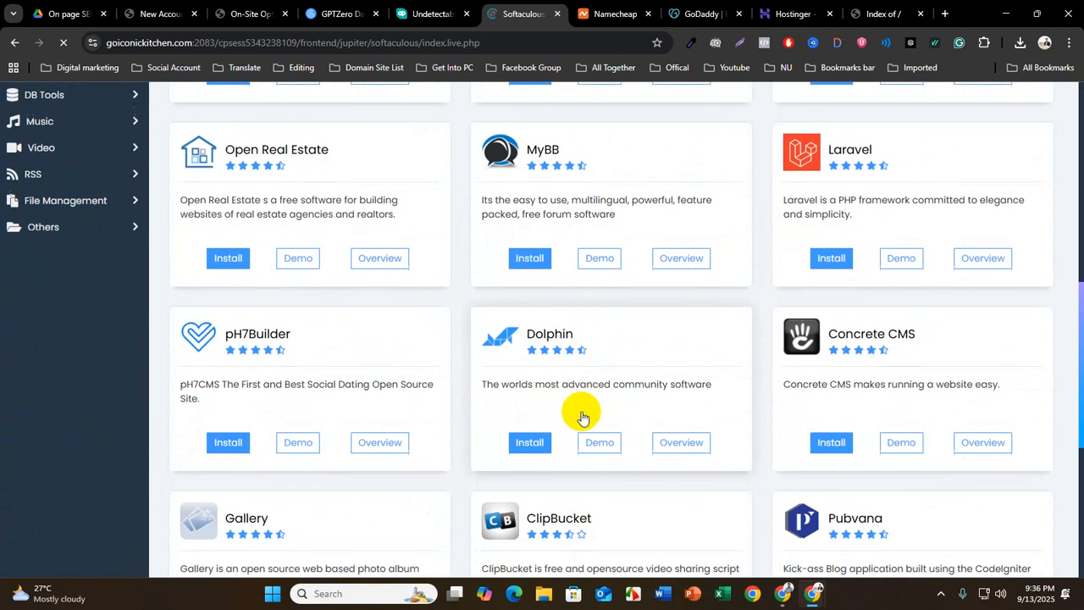
scroll(583, 417, down, 6)
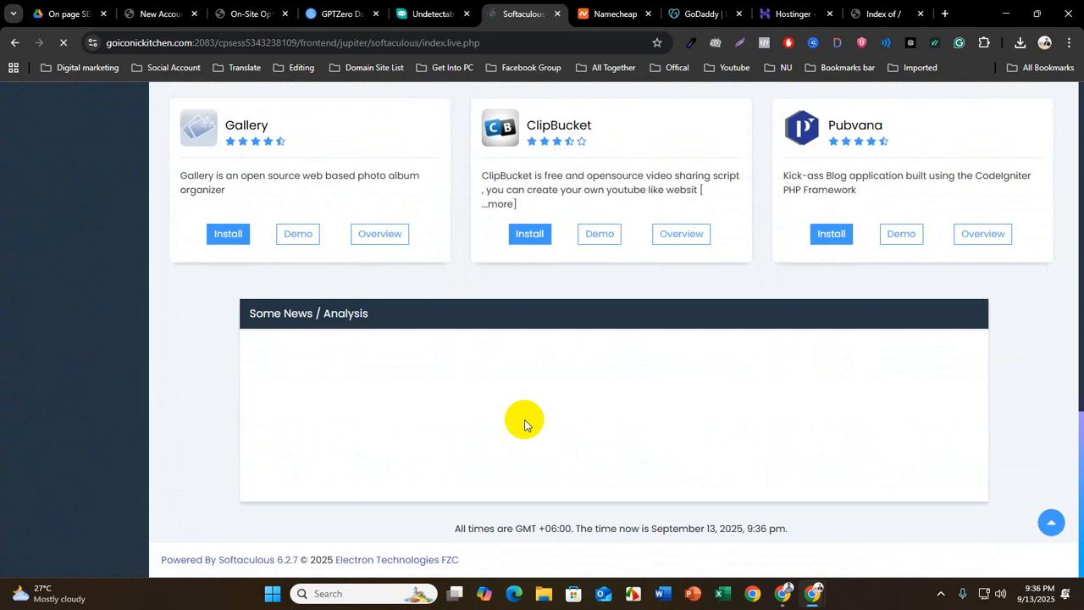
scroll(524, 420, up, 8)
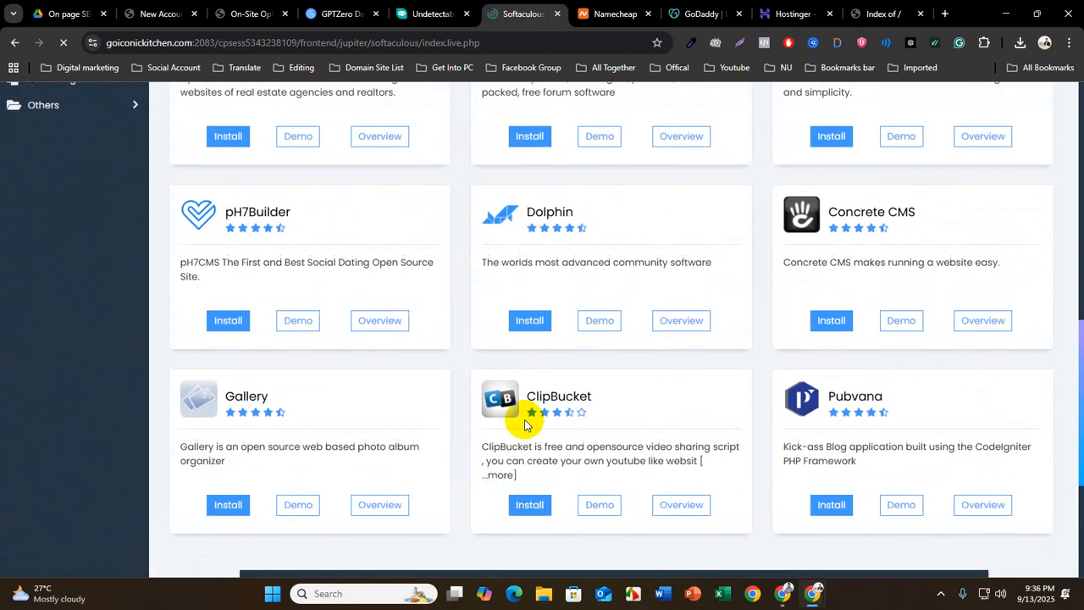
scroll(525, 426, up, 3)
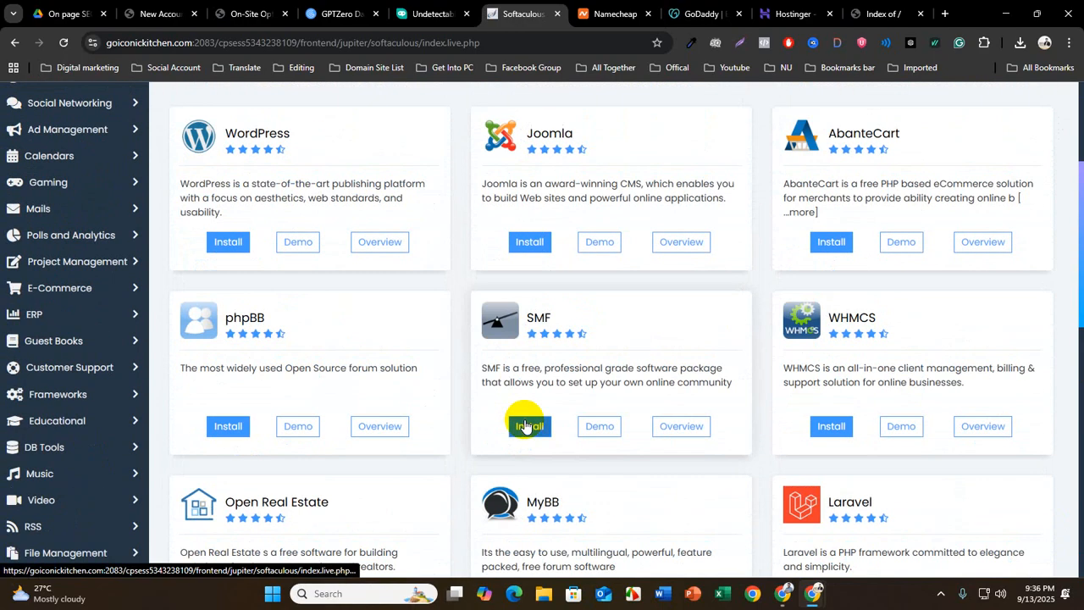
Start the WordPress installation form and choose the goiconickitchen.com subdomain as the installation domain
click(229, 246)
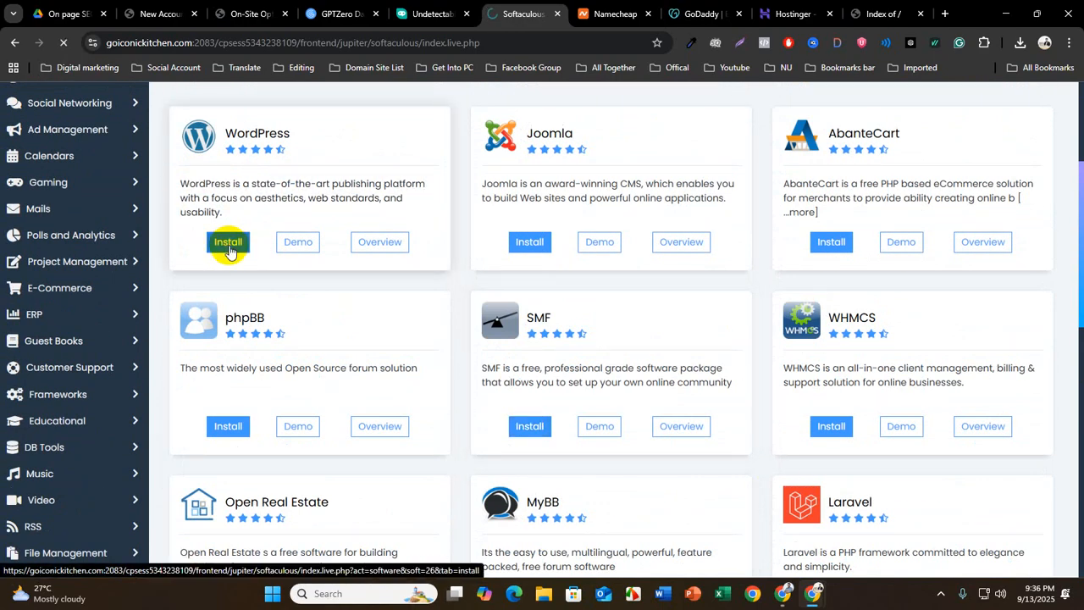
scroll(339, 364, down, 1)
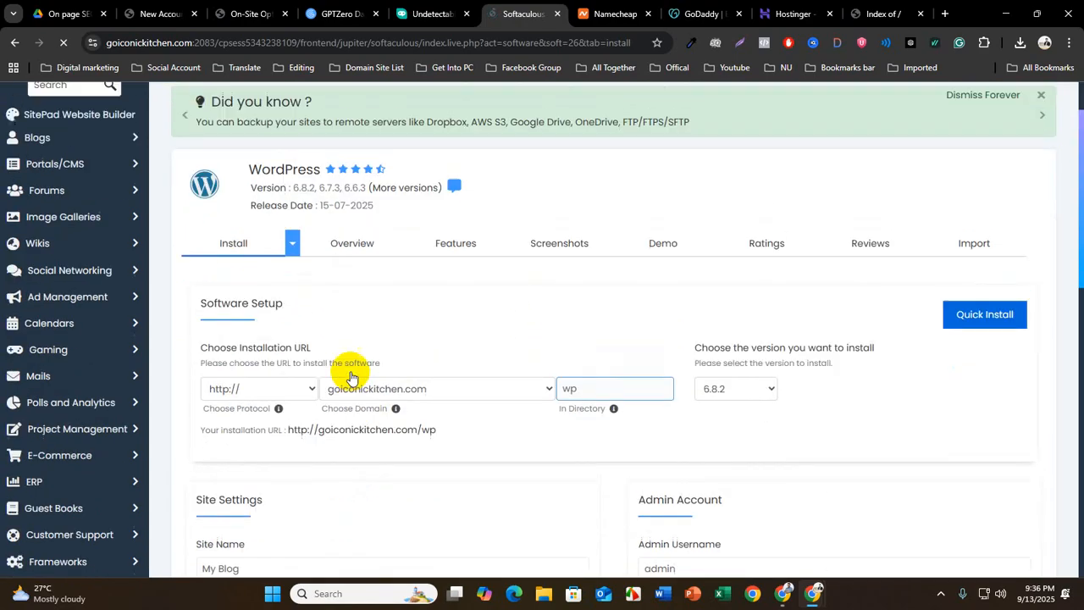
click(375, 390)
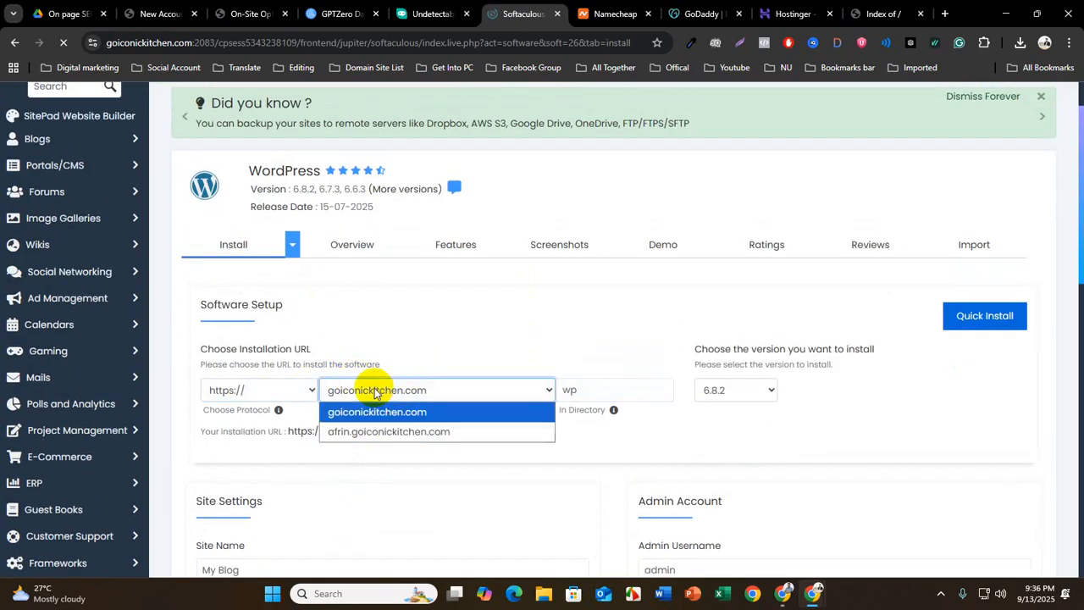
click(376, 434)
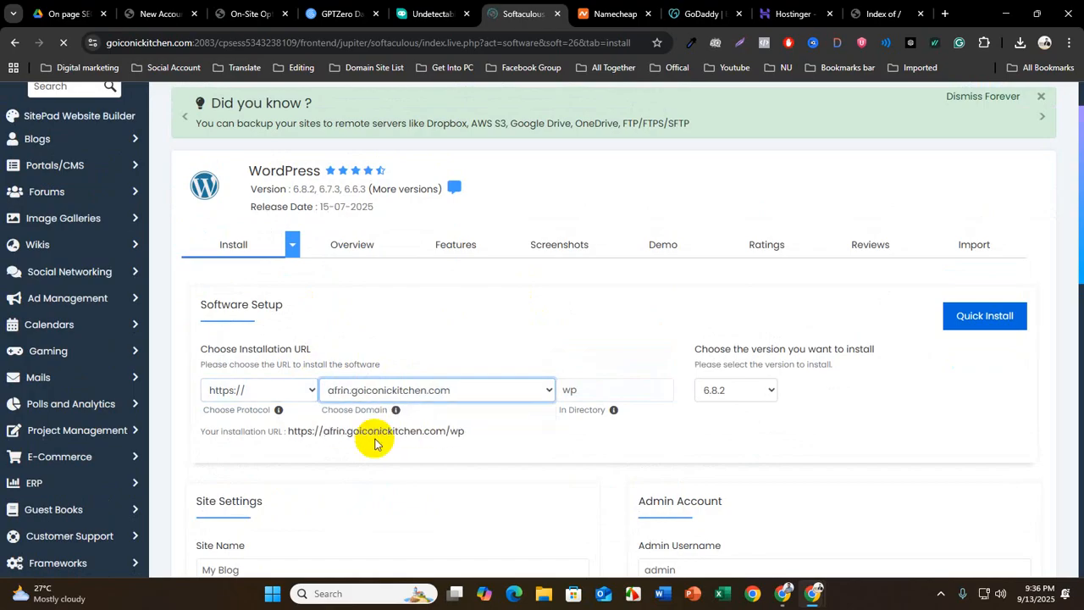
scroll(375, 440, down, 2)
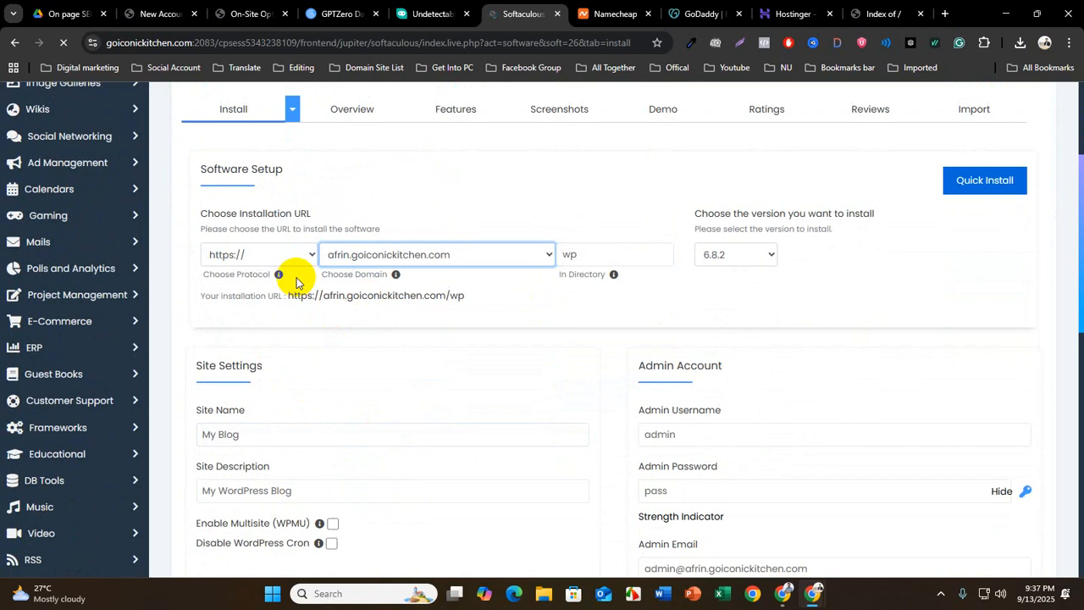
click(230, 253)
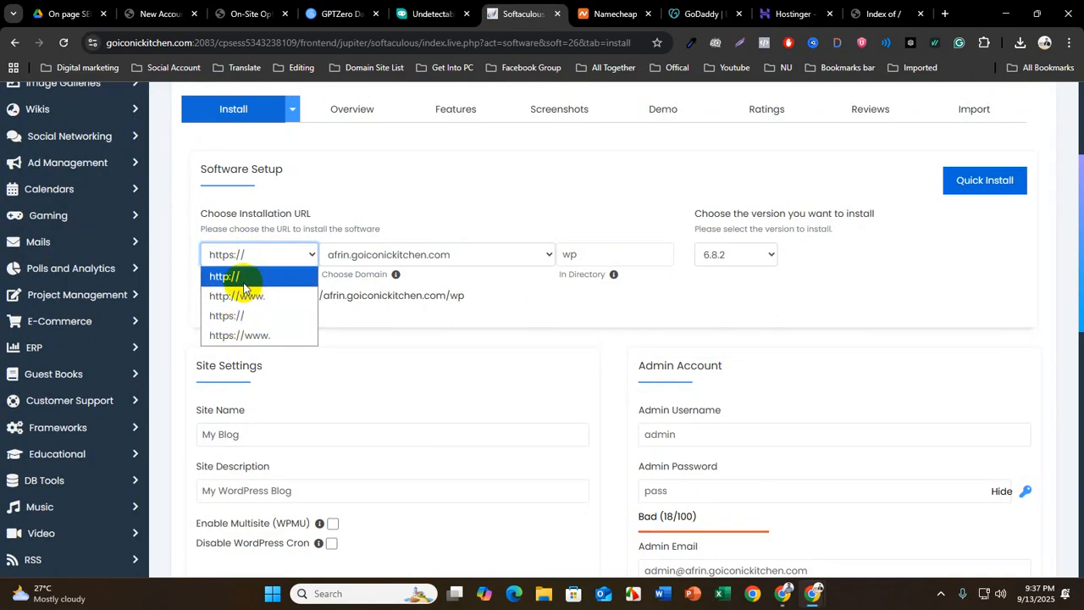
click(225, 316)
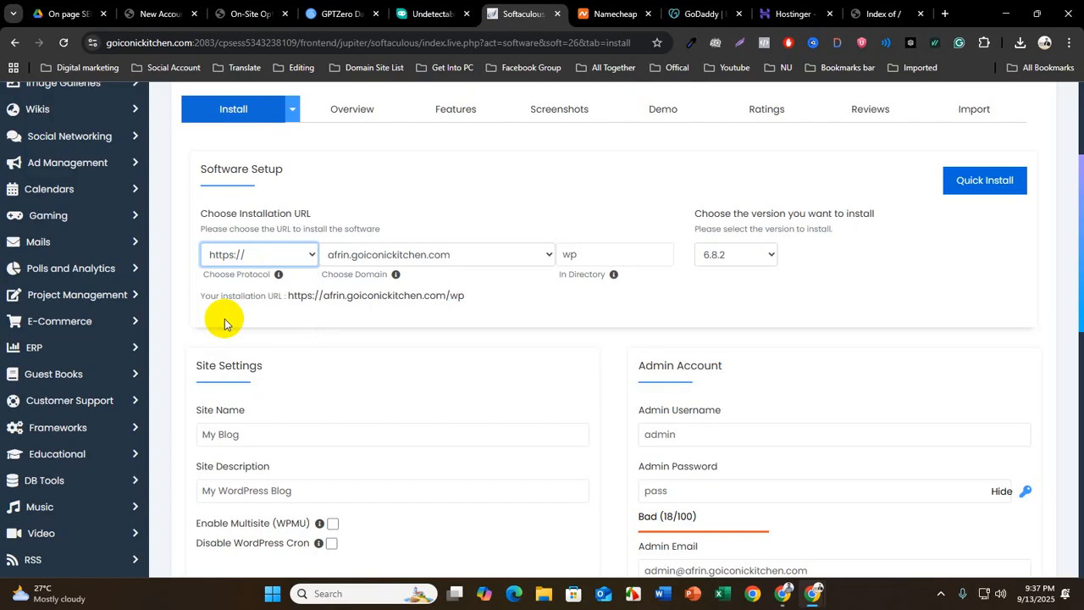
click(249, 254)
click(251, 276)
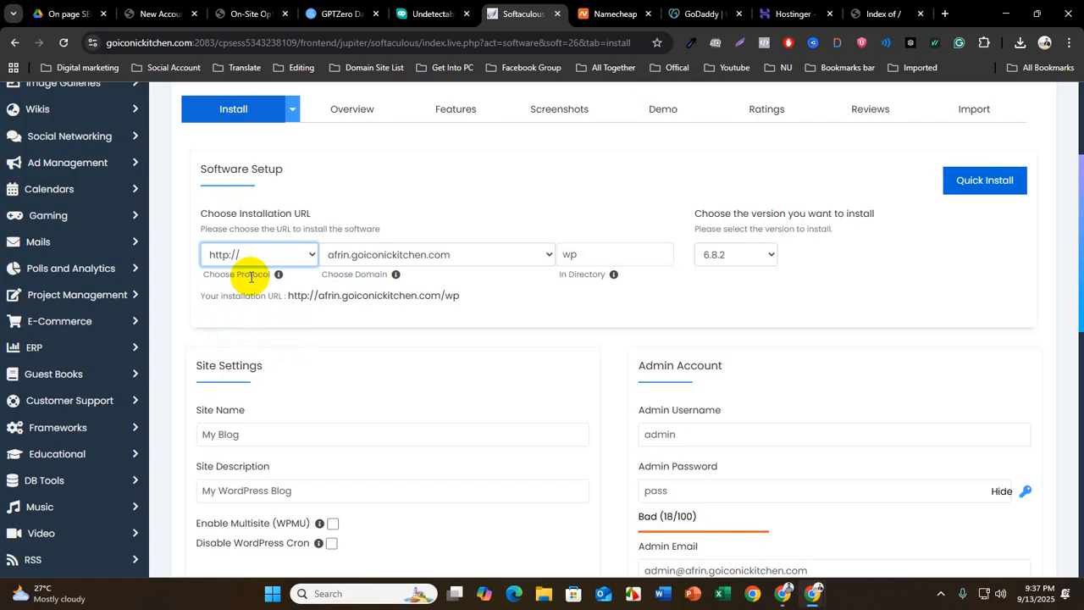
click(243, 254)
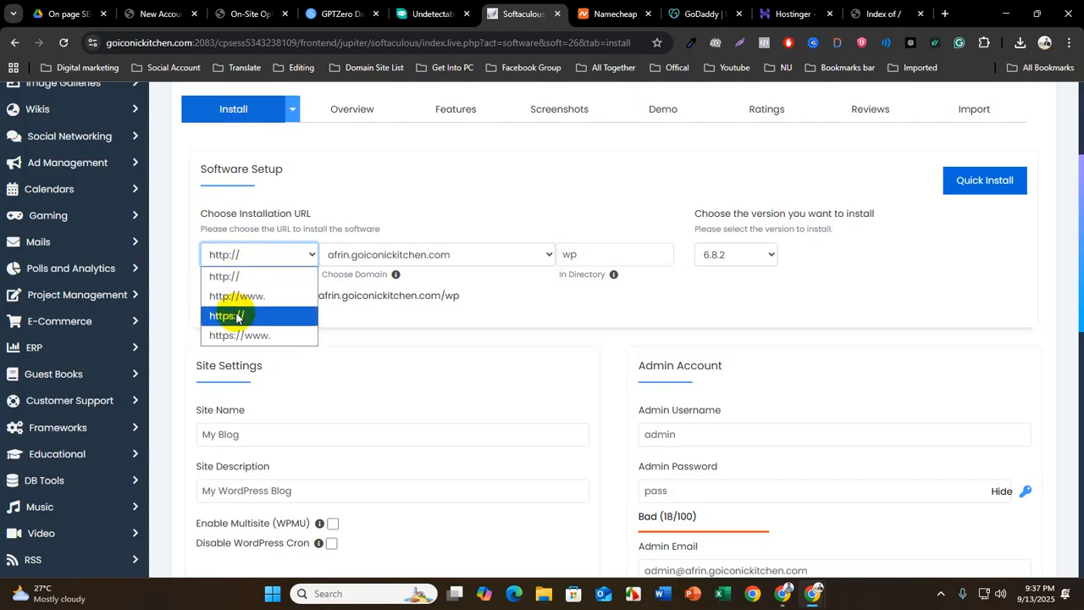
click(238, 316)
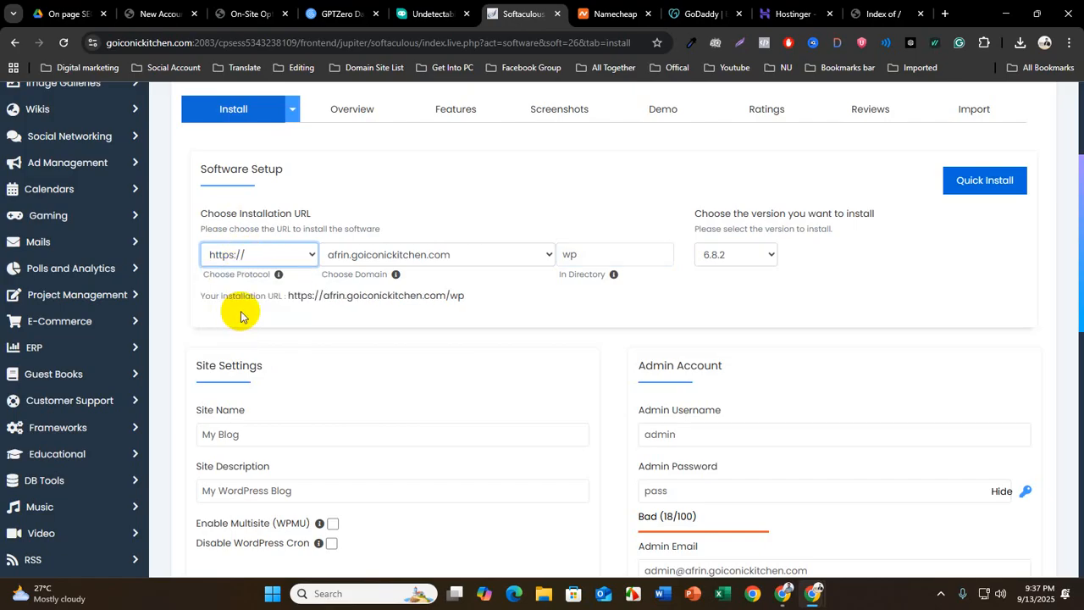
click(603, 253)
key(BackSpace)
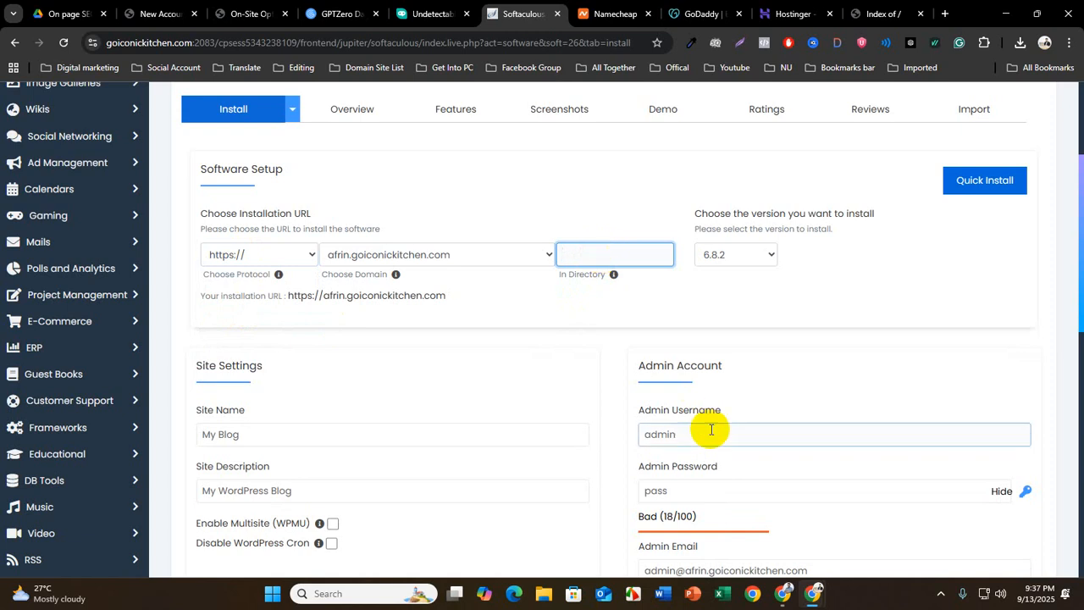
Review the Admin Account settings, keep the admin username, and clear the default Admin Password
scroll(588, 423, down, 1)
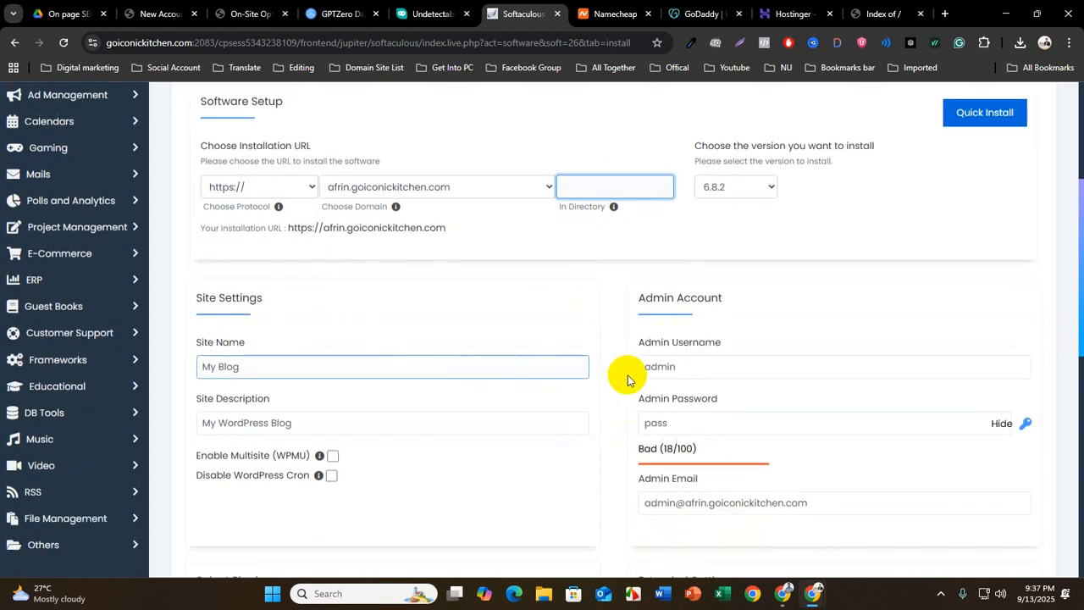
scroll(636, 322, down, 1)
drag(626, 229, 719, 224)
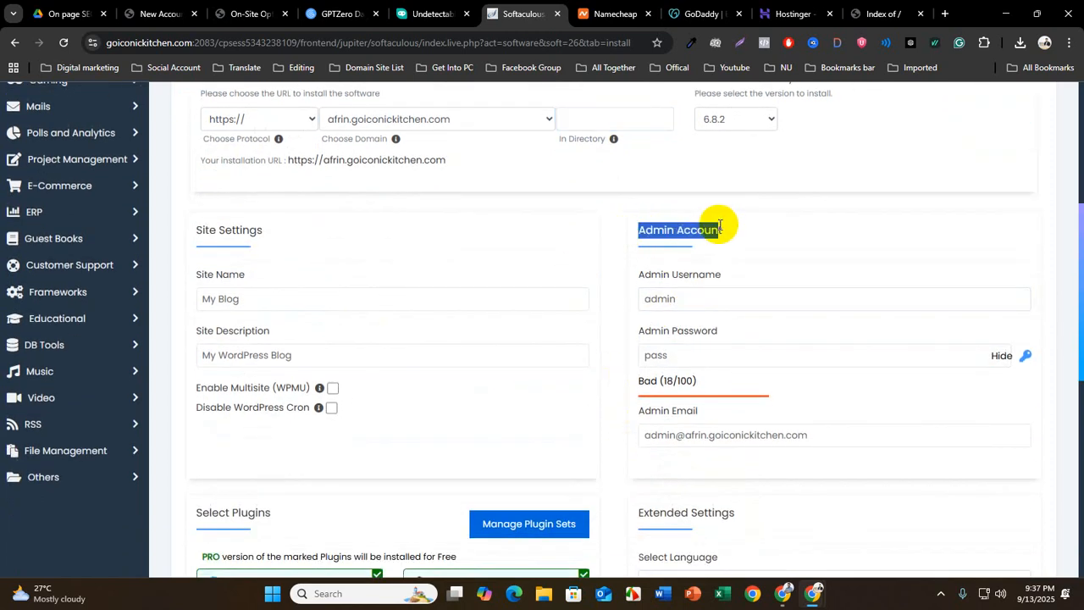
double_click(660, 300)
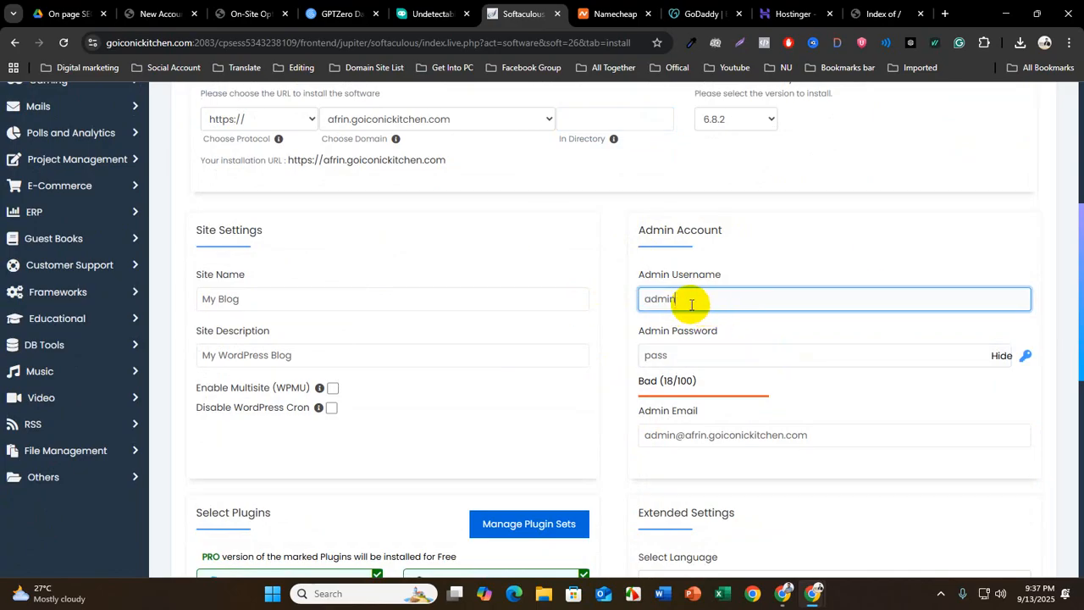
drag(701, 301, 631, 300)
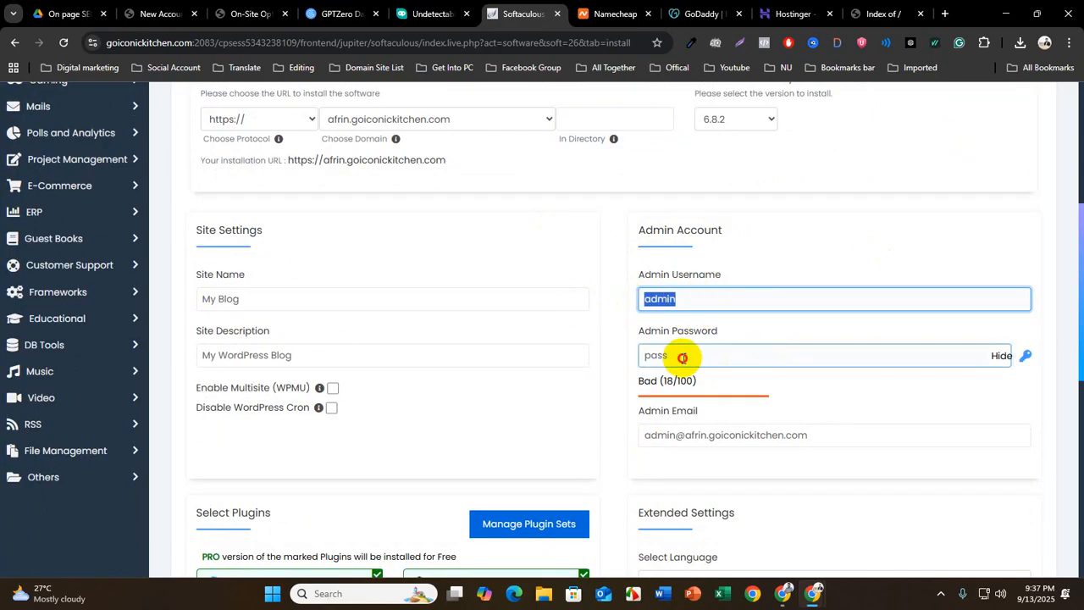
drag(680, 356, 643, 356)
key(BackSpace)
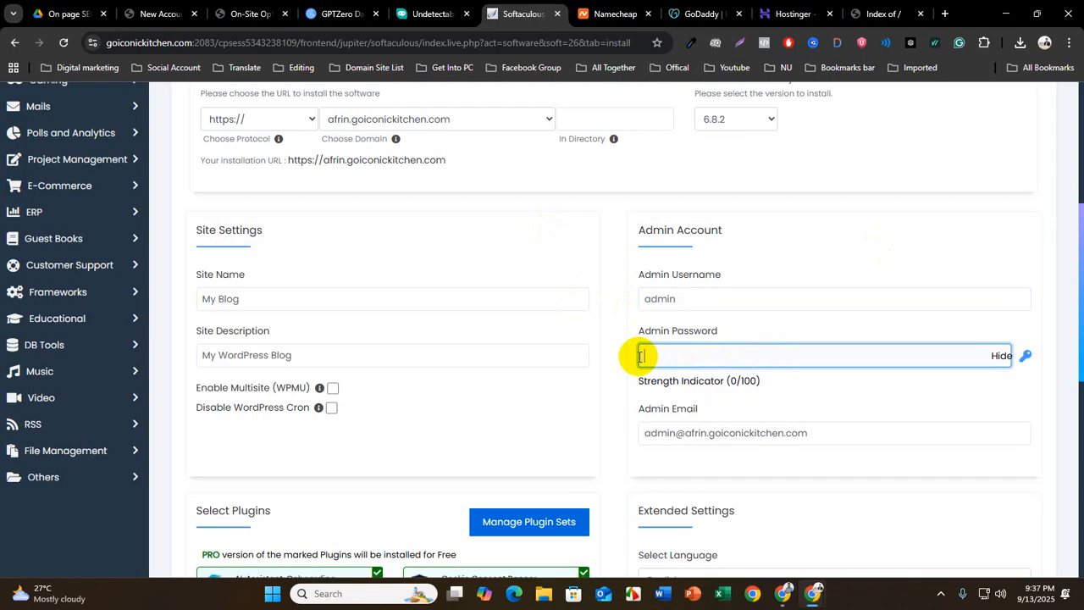
Copy and paste a new password into the Admin Password field and check its strength rating
click(172, 48)
double_click(167, 49)
key(ctrl+c)
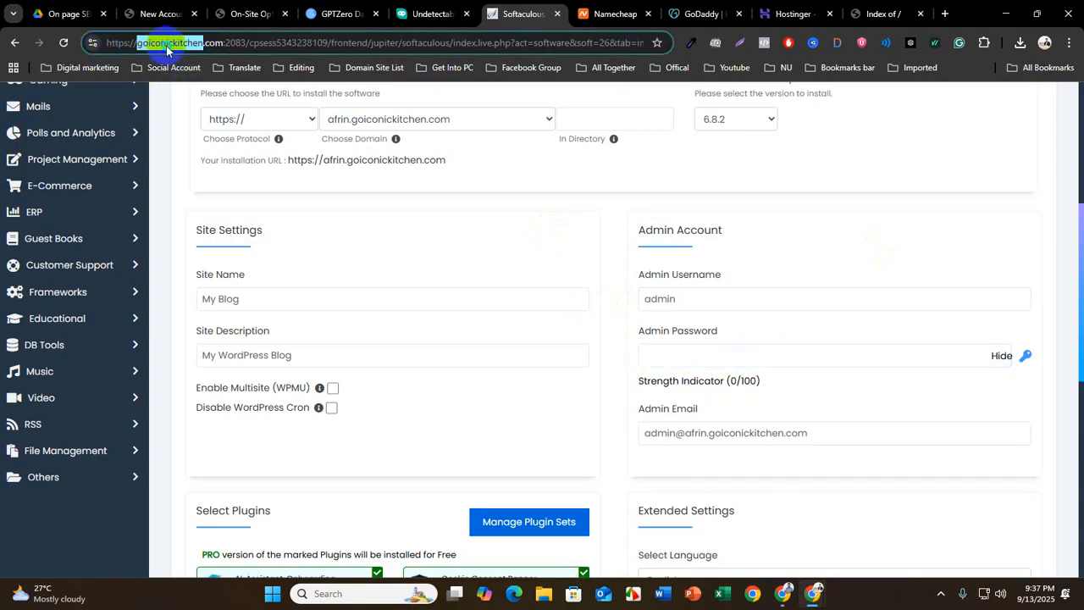
right_click(167, 51)
click(235, 182)
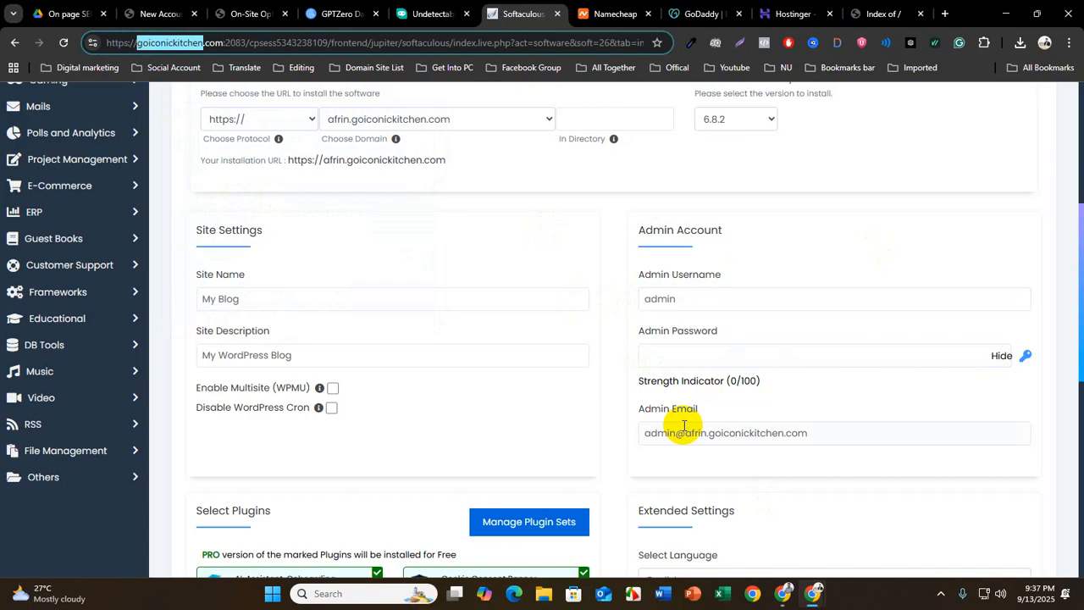
click(660, 356)
key(ctrl+v)
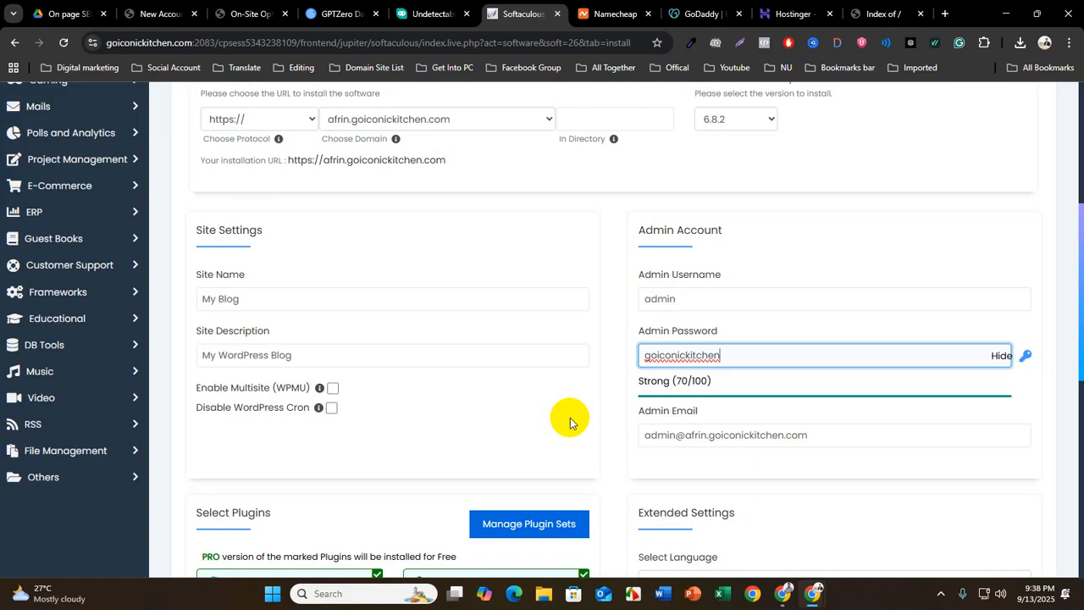
drag(627, 380, 682, 382)
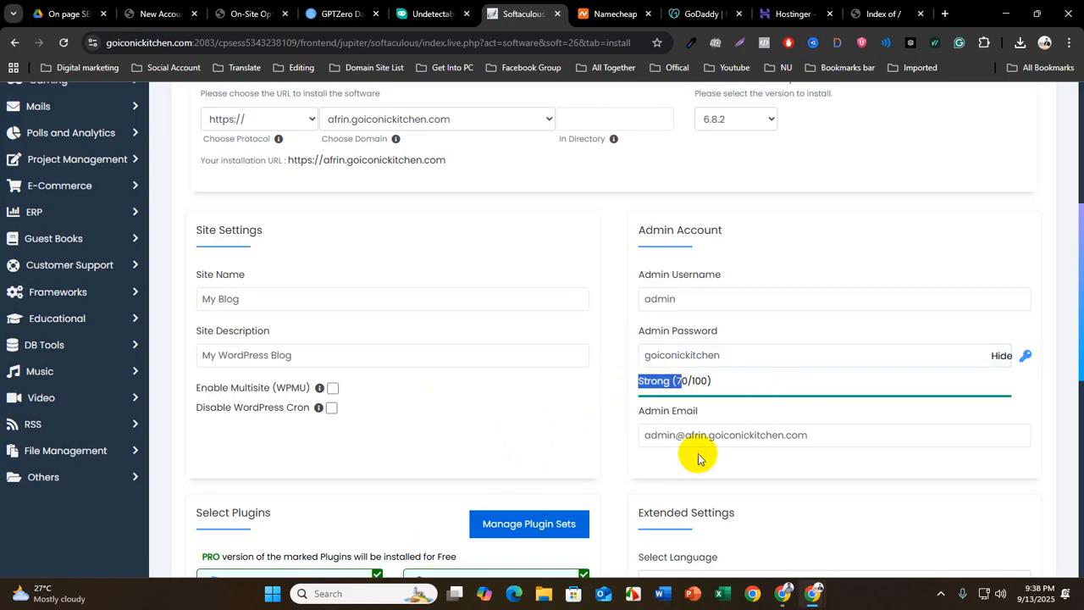
Review the Select Plugins and Extended Settings sections, keep their defaults, and run the WordPress installation
scroll(656, 457, down, 2)
scroll(635, 471, down, 4)
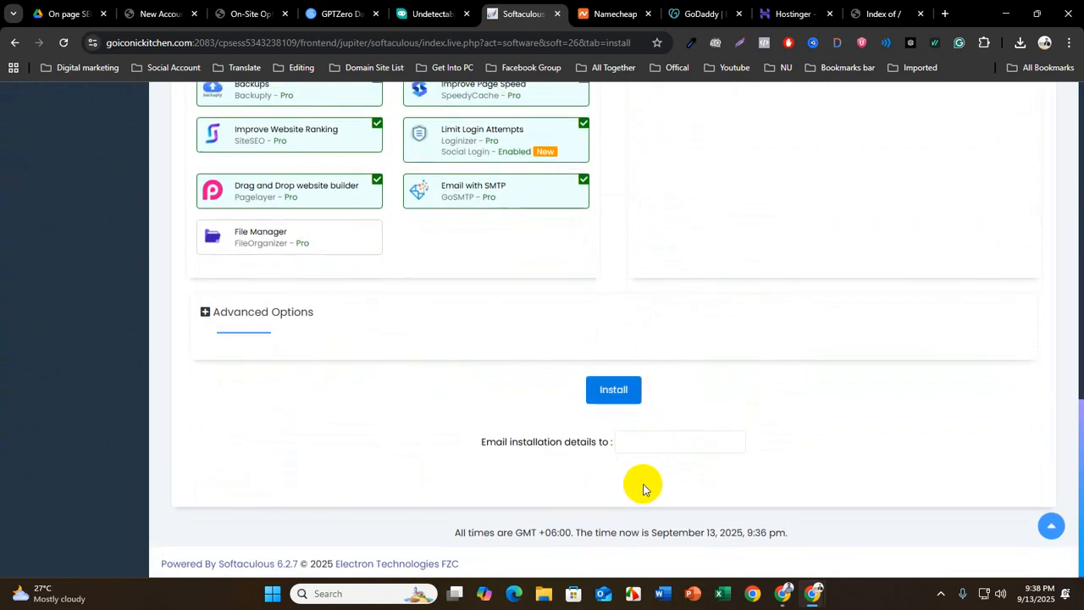
scroll(642, 484, up, 5)
scroll(302, 447, down, 1)
scroll(305, 449, down, 1)
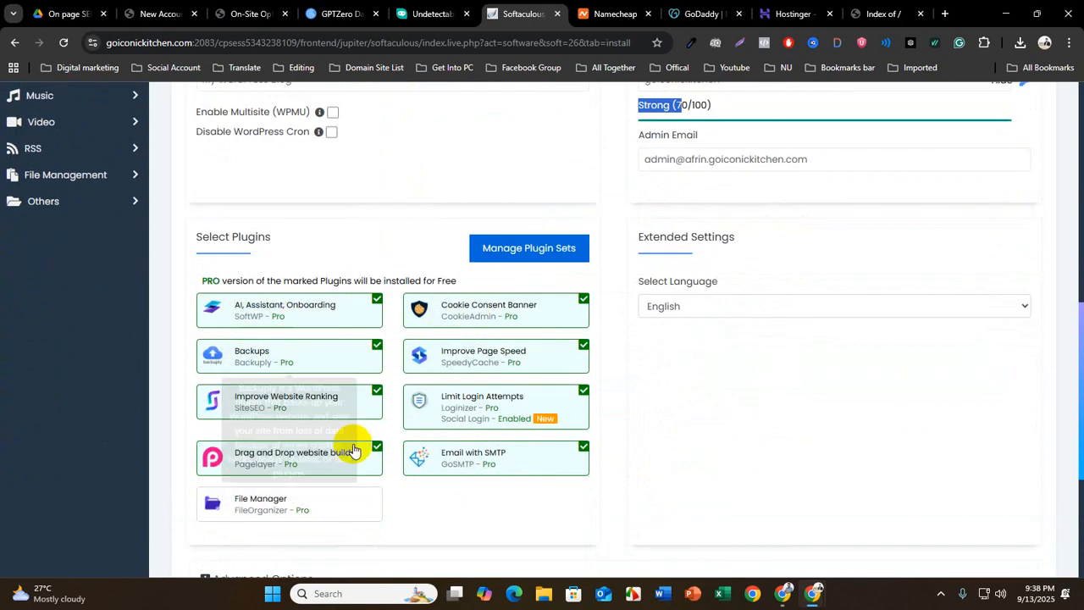
scroll(353, 448, down, 1)
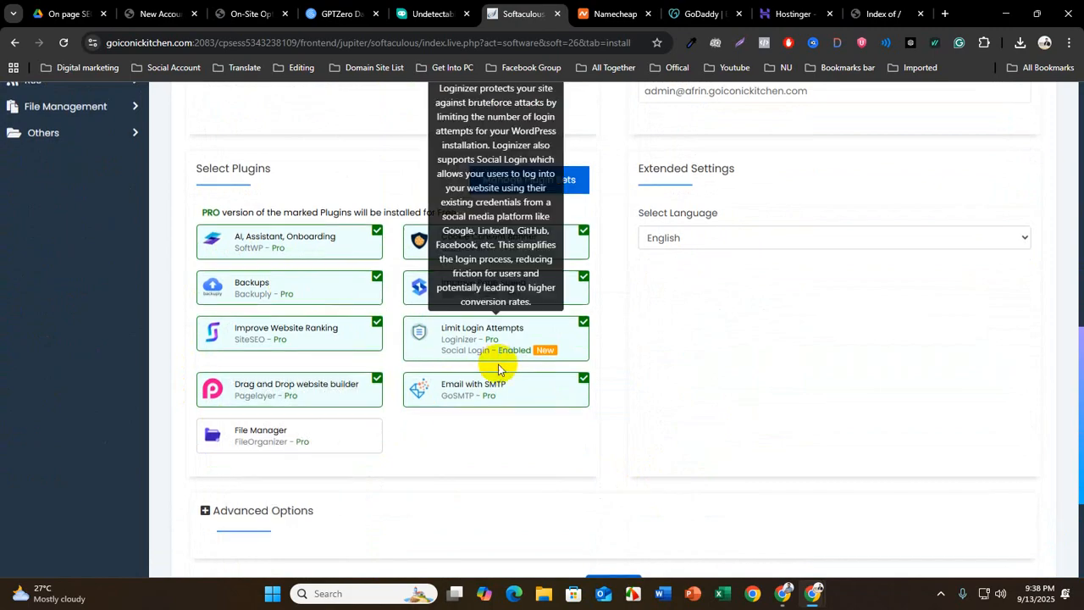
scroll(492, 359, down, 2)
click(611, 391)
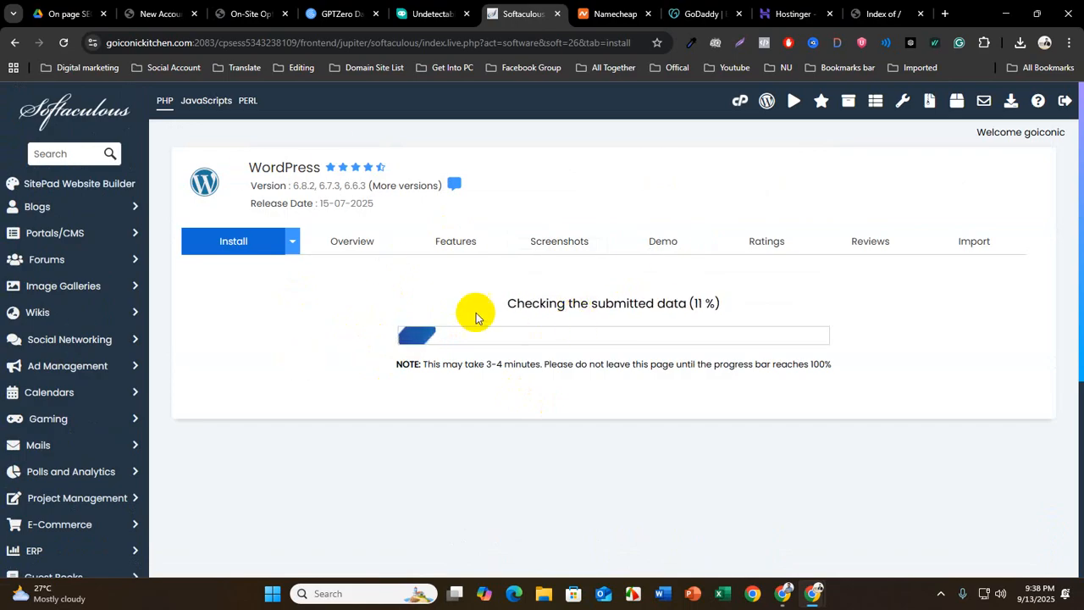
drag(688, 303, 720, 303)
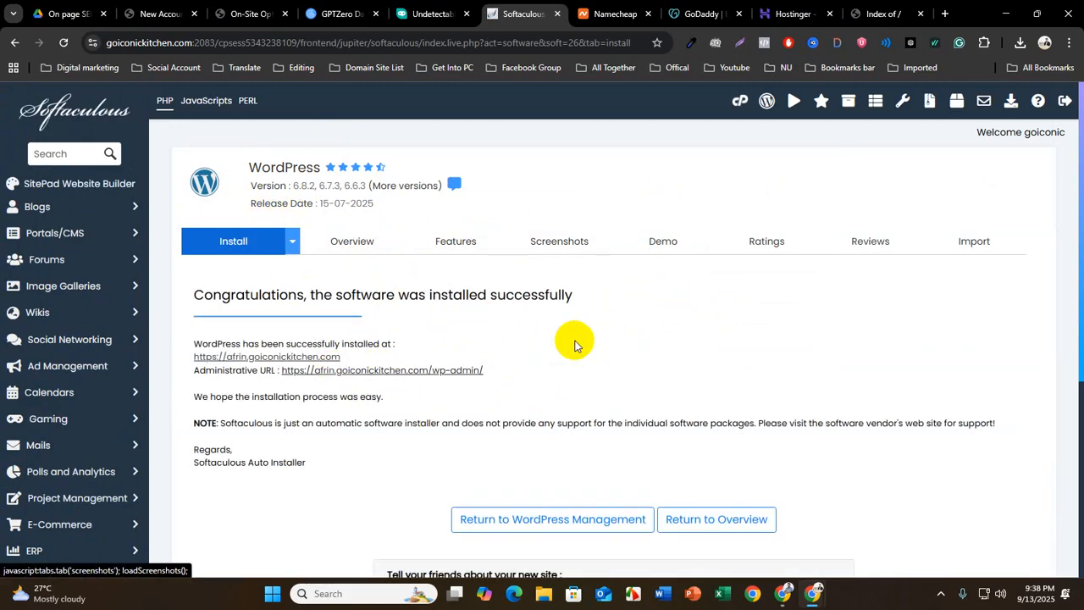
Check the installation result and reload the subdomain's page to view the new WordPress site
drag(490, 294, 599, 291)
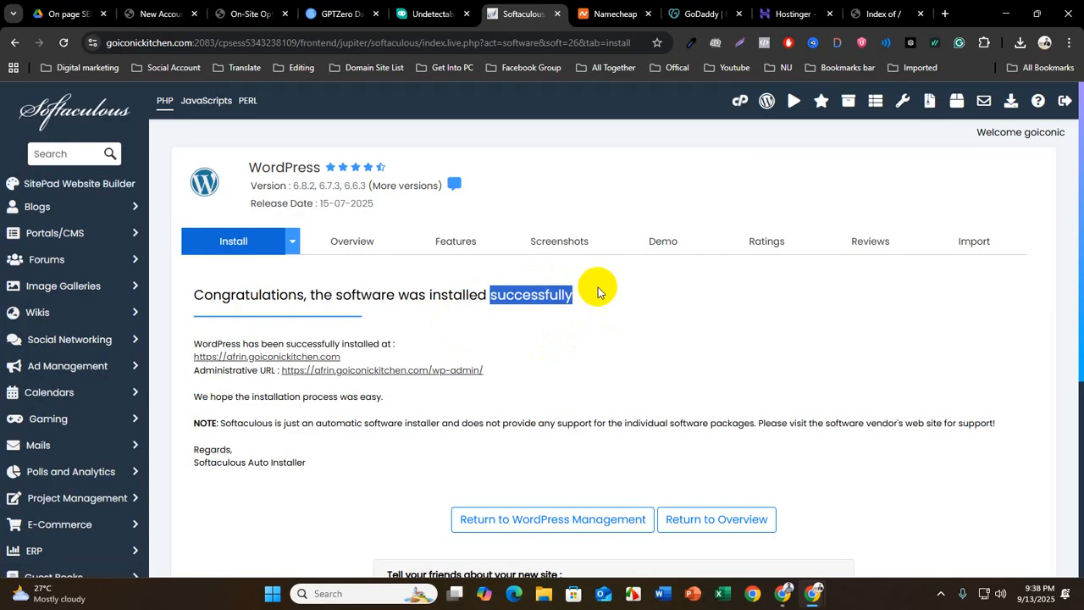
click(881, 14)
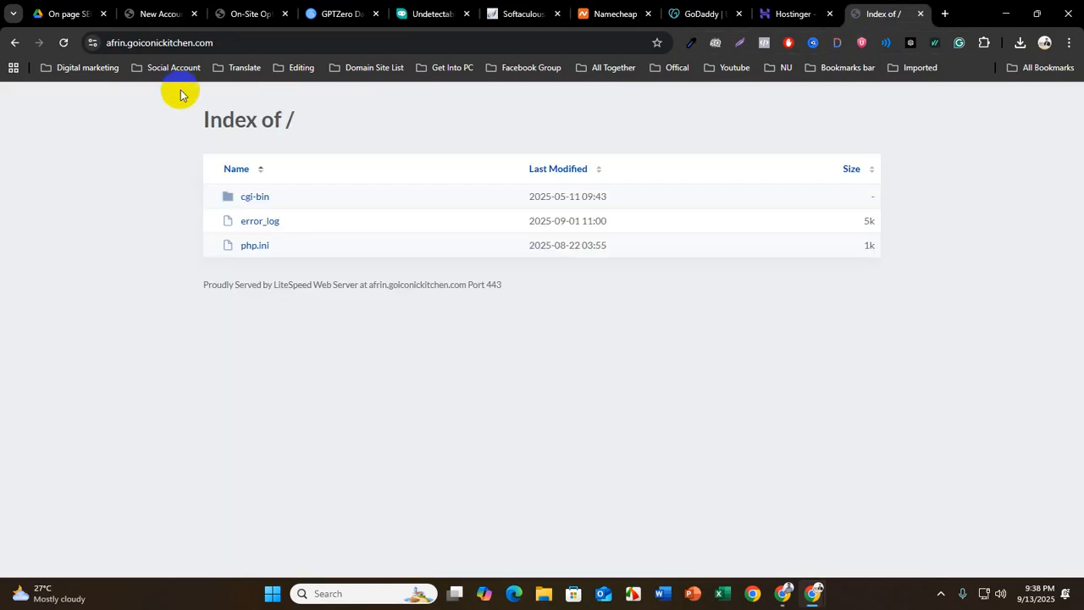
click(63, 42)
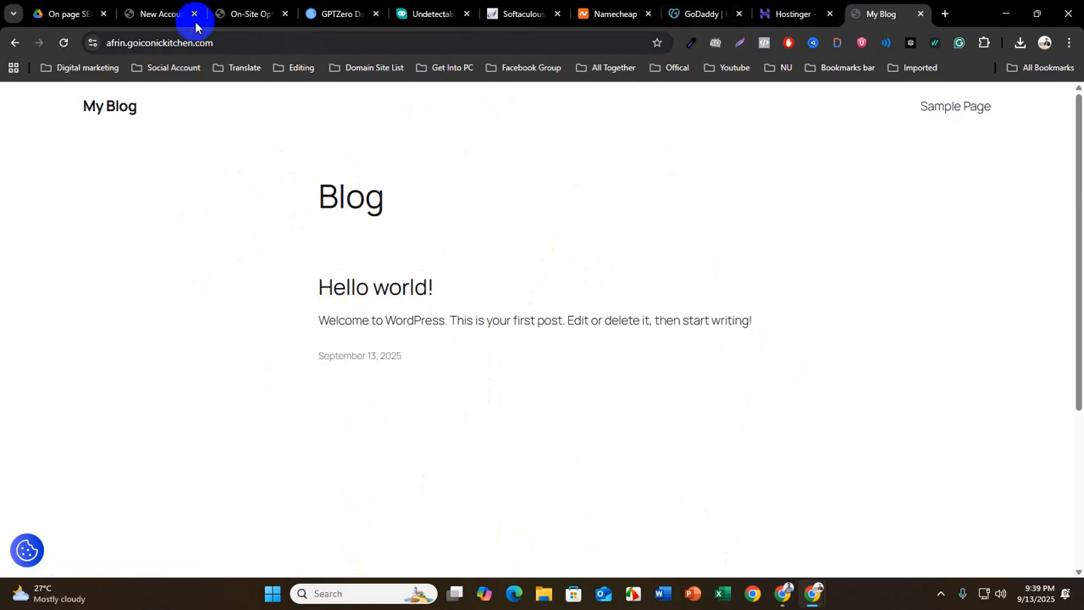
Open the site's Administrative URL from the Softaculous installation page and decline the easy setup process
click(512, 14)
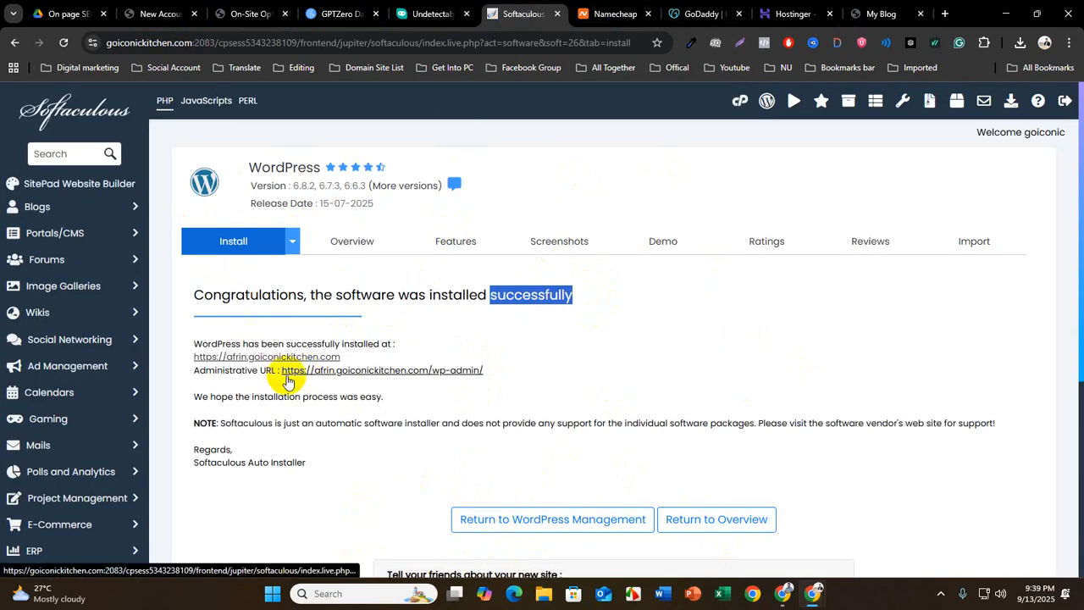
click(360, 373)
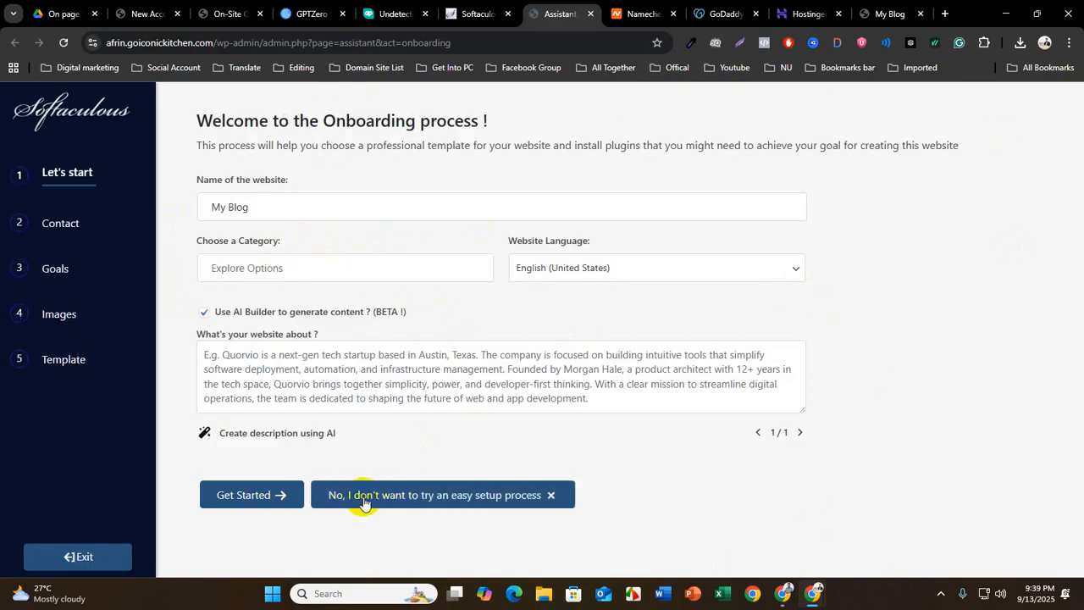
click(380, 494)
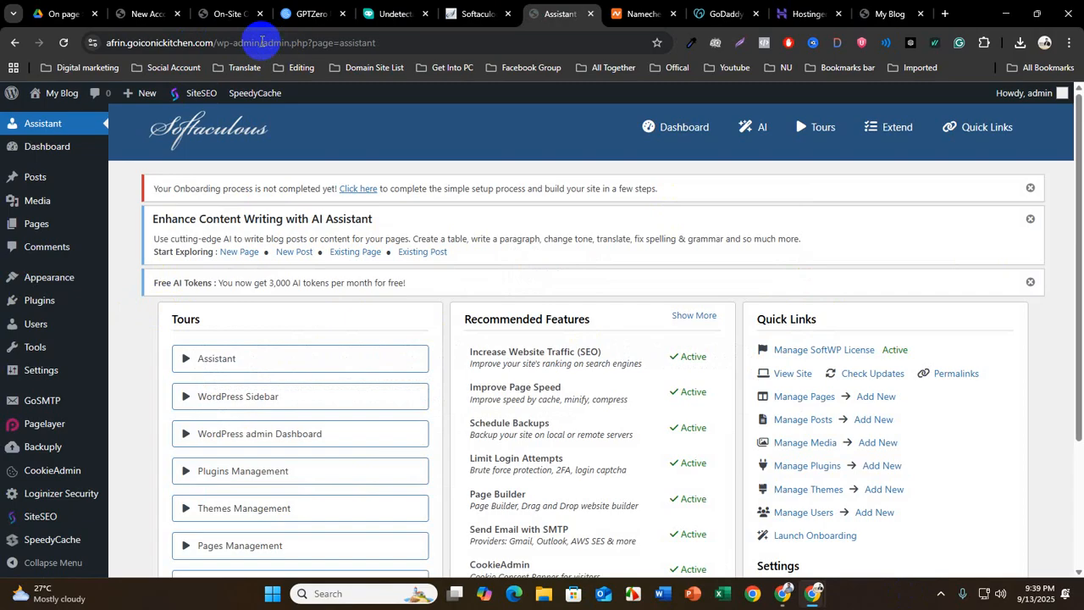
Copy the site's address up to /wp-admin and load it in a new Incognito window
drag(259, 42, 100, 43)
right_click(148, 42)
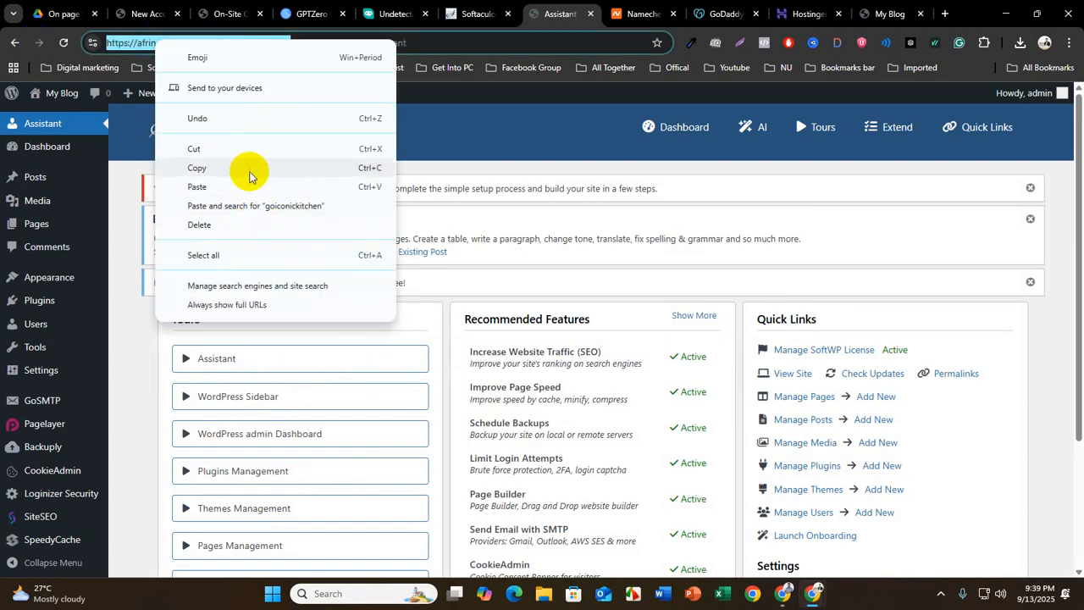
click(247, 175)
click(1068, 43)
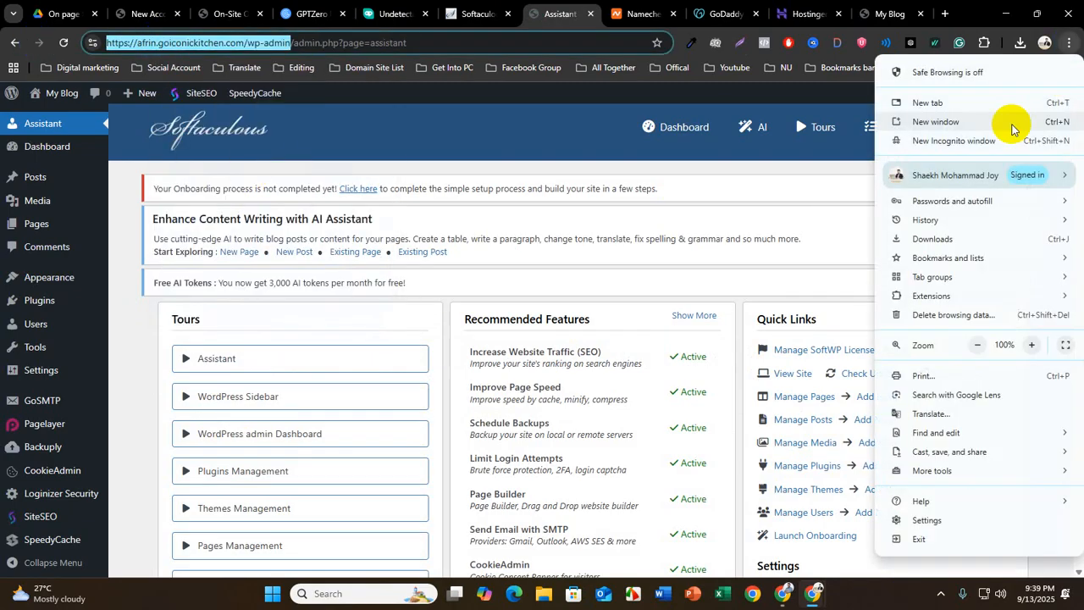
click(941, 137)
key(ctrl+v)
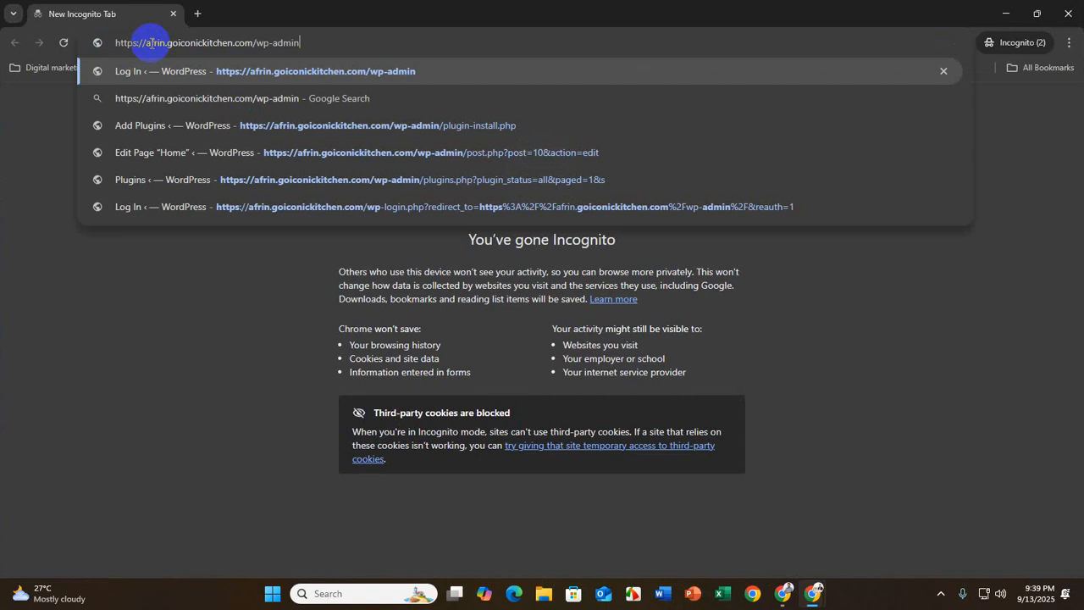
key(Return)
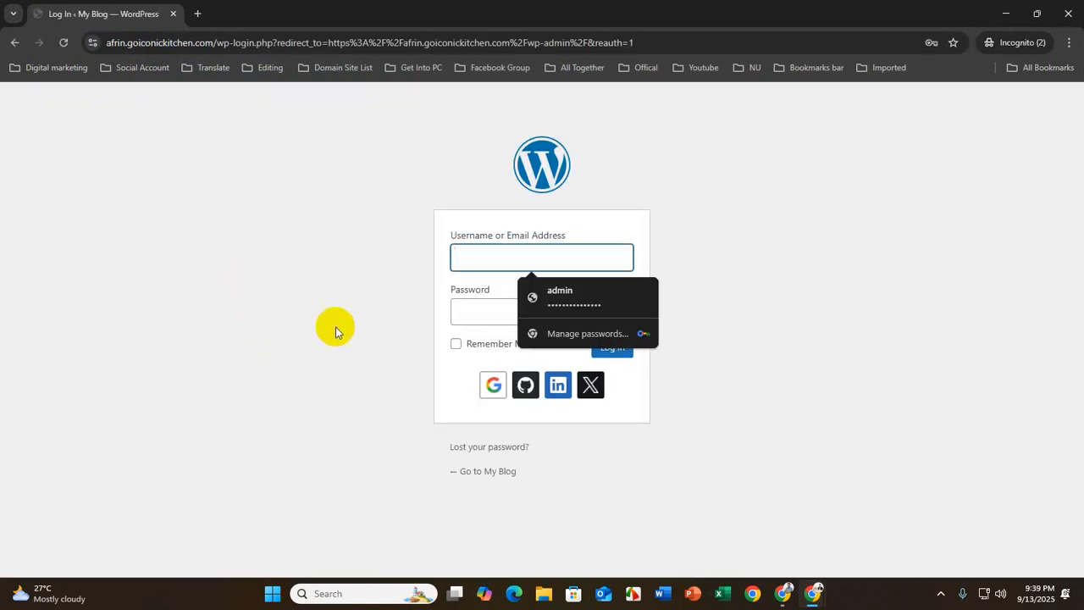
Point out the username and password fields on the WordPress login form
click(482, 257)
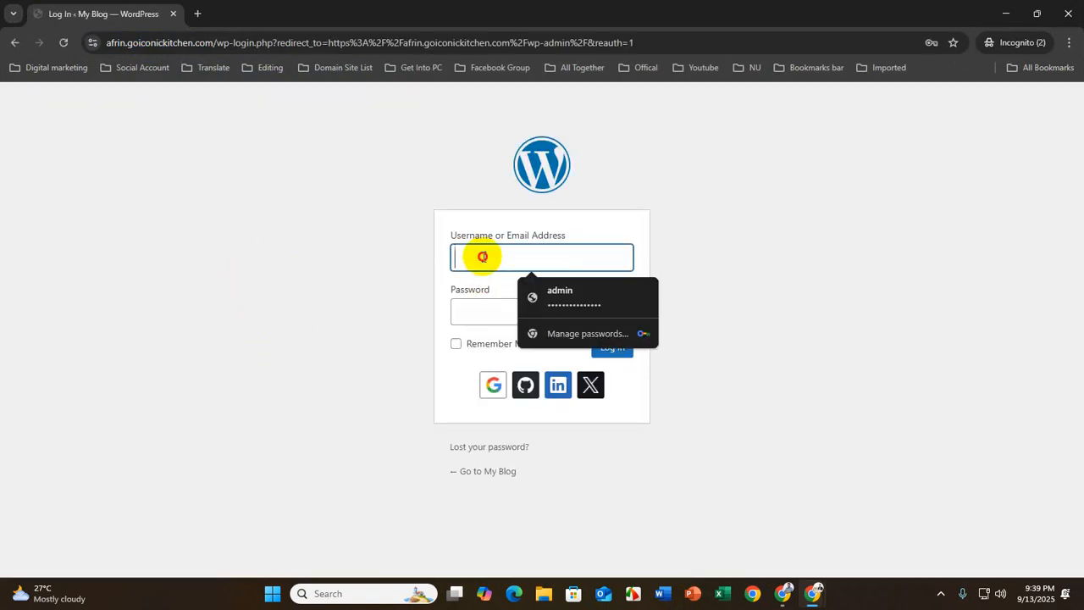
click(474, 310)
click(470, 251)
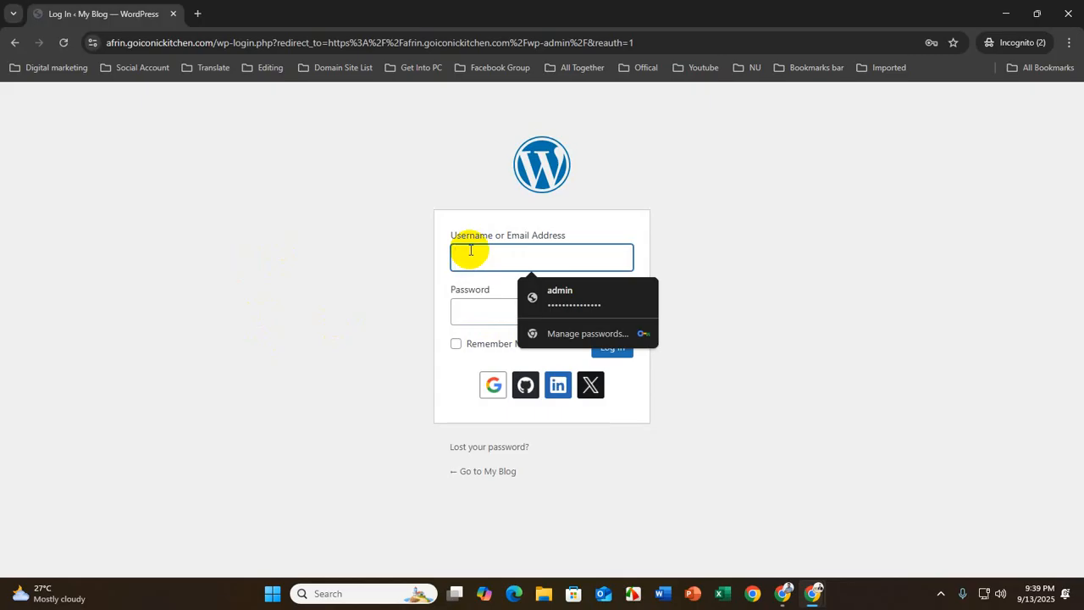
click(474, 310)
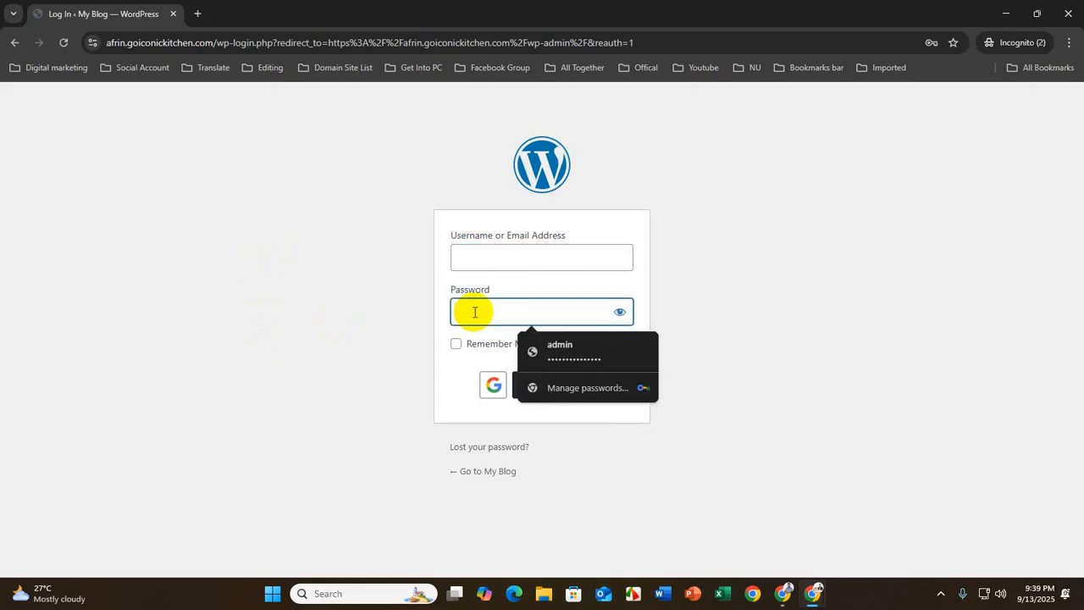
click(477, 252)
click(484, 315)
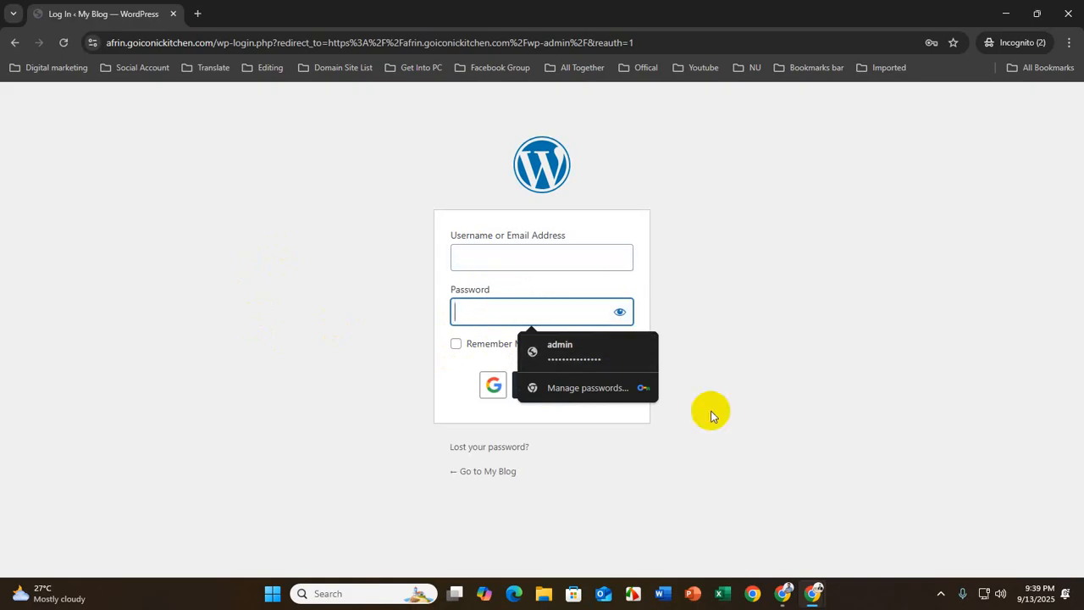
Look over the WordPress admin menu in the regular browser window and reload the My Blog front page
click(814, 593)
click(696, 536)
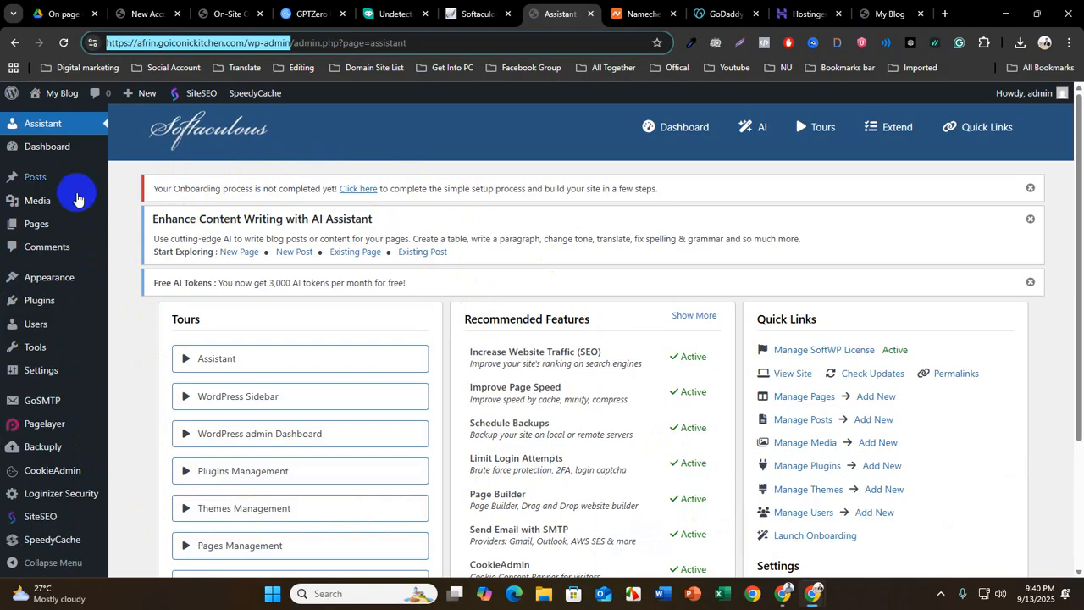
mouse_move(66, 380)
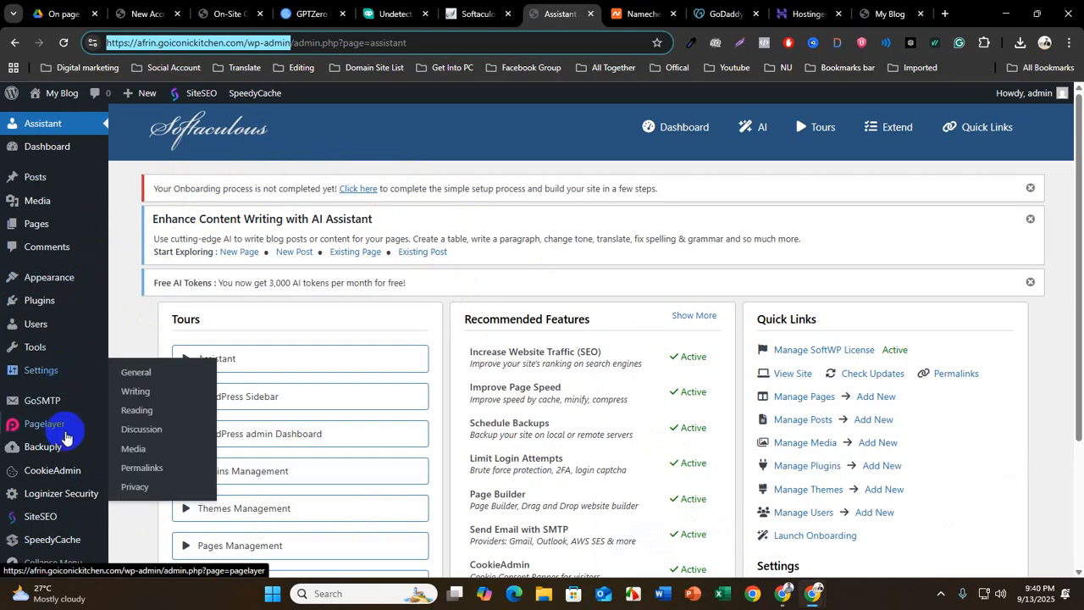
mouse_move(66, 436)
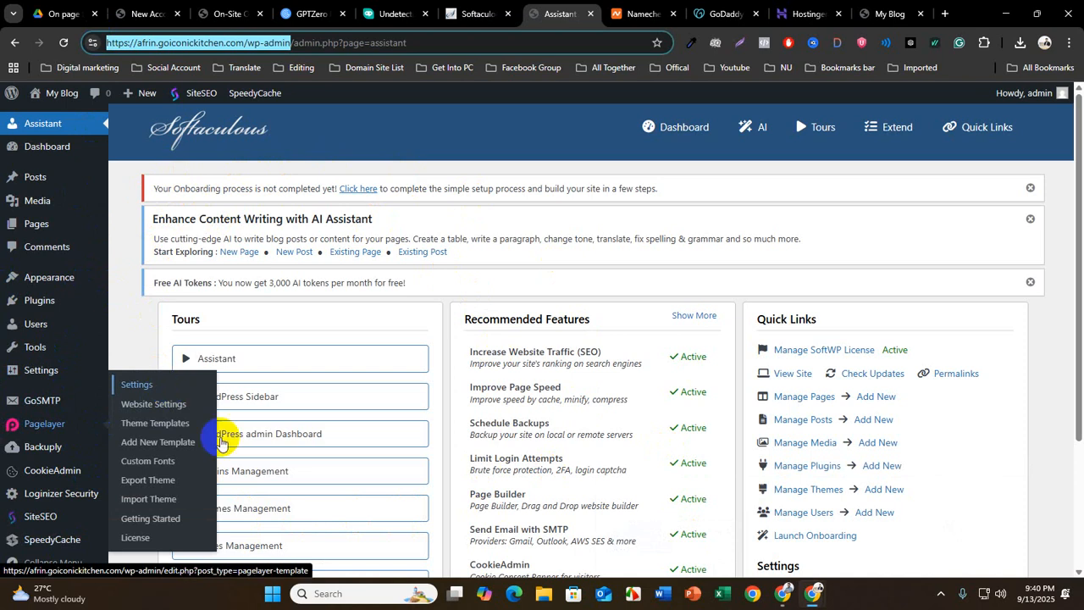
click(891, 13)
click(63, 42)
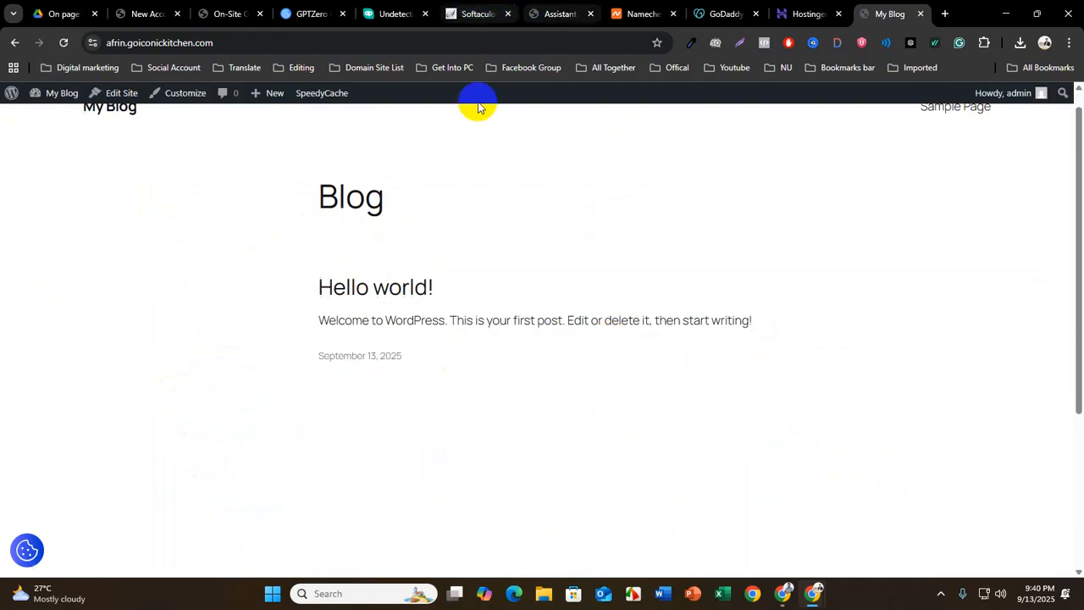
Review the On-Site Optimization PDF outline, highlighting the cPanel, WordPress installation and WordPress dashboard introduction topics
click(227, 15)
click(491, 266)
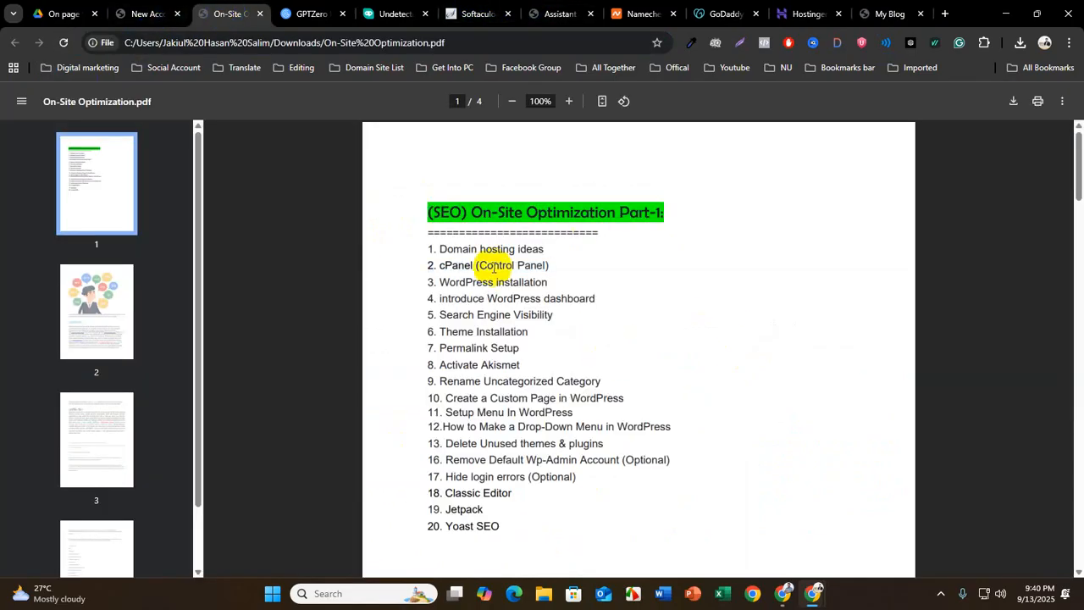
drag(440, 280, 564, 261)
click(551, 251)
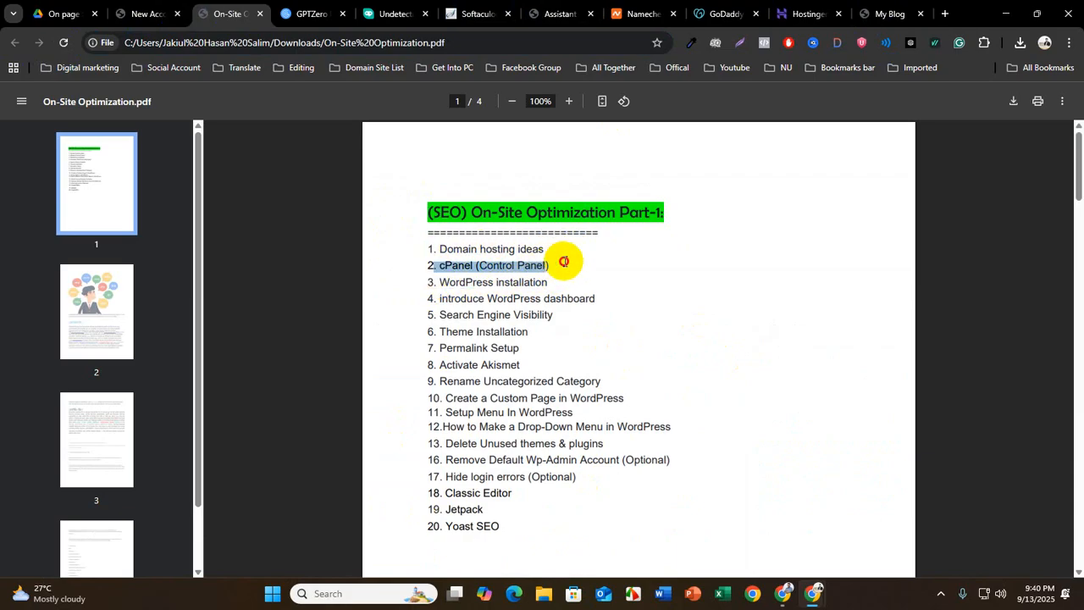
click(555, 283)
drag(436, 281, 567, 279)
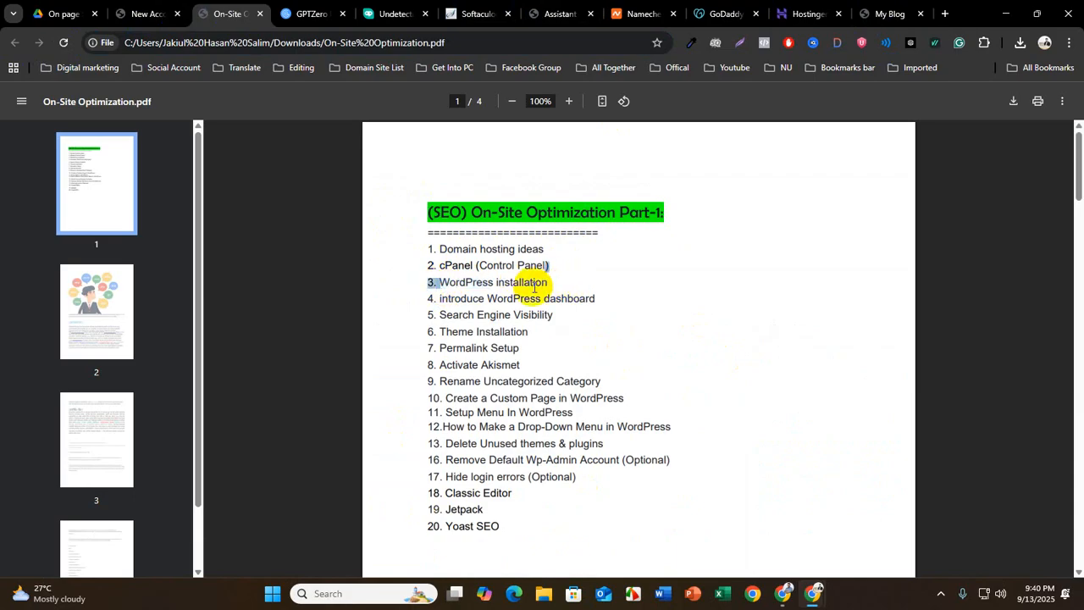
click(552, 283)
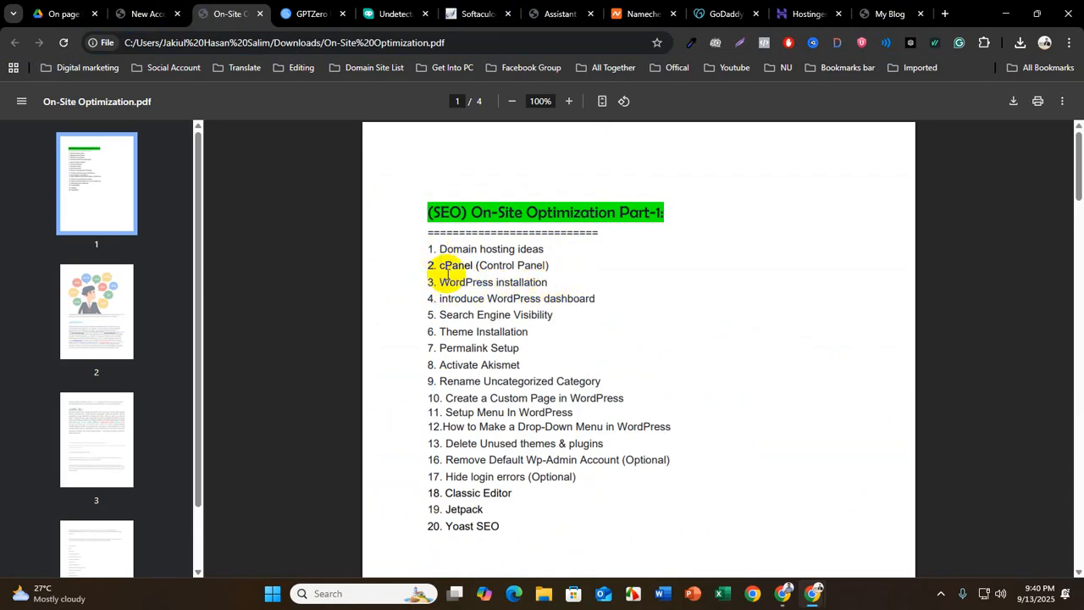
drag(441, 300, 591, 296)
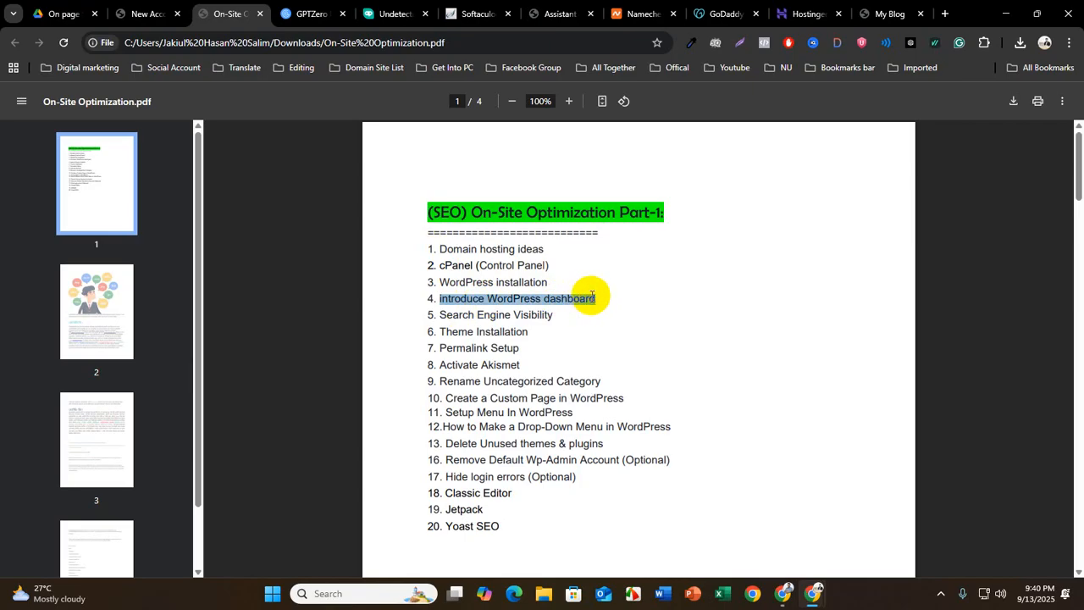
drag(592, 295, 593, 296)
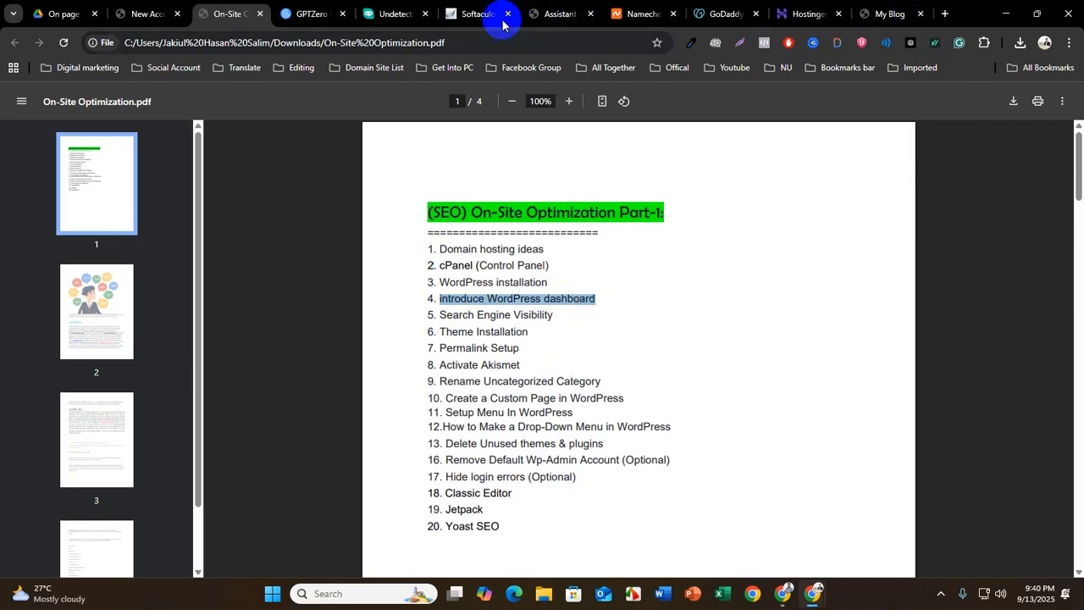
Return to the site's WordPress admin, open the Dashboard home page and highlight its welcome heading
click(560, 14)
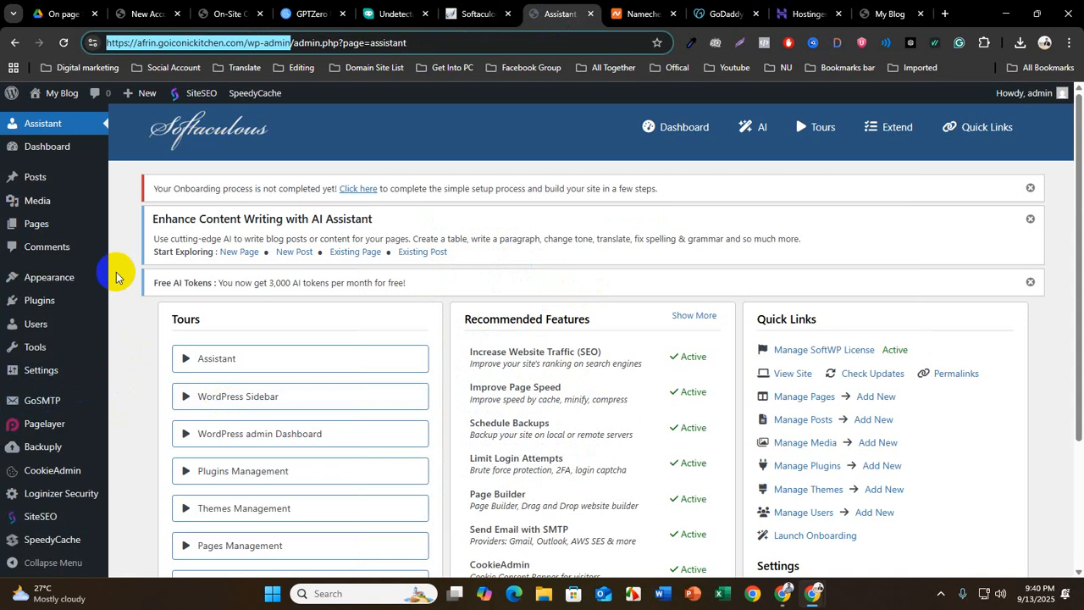
scroll(79, 262, down, 2)
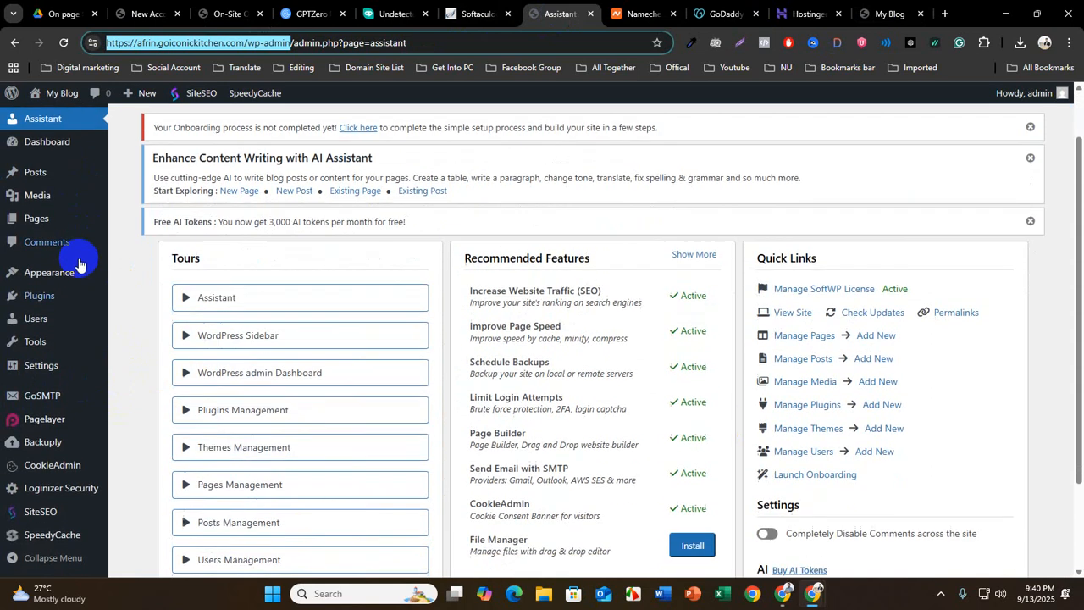
scroll(280, 423, up, 2)
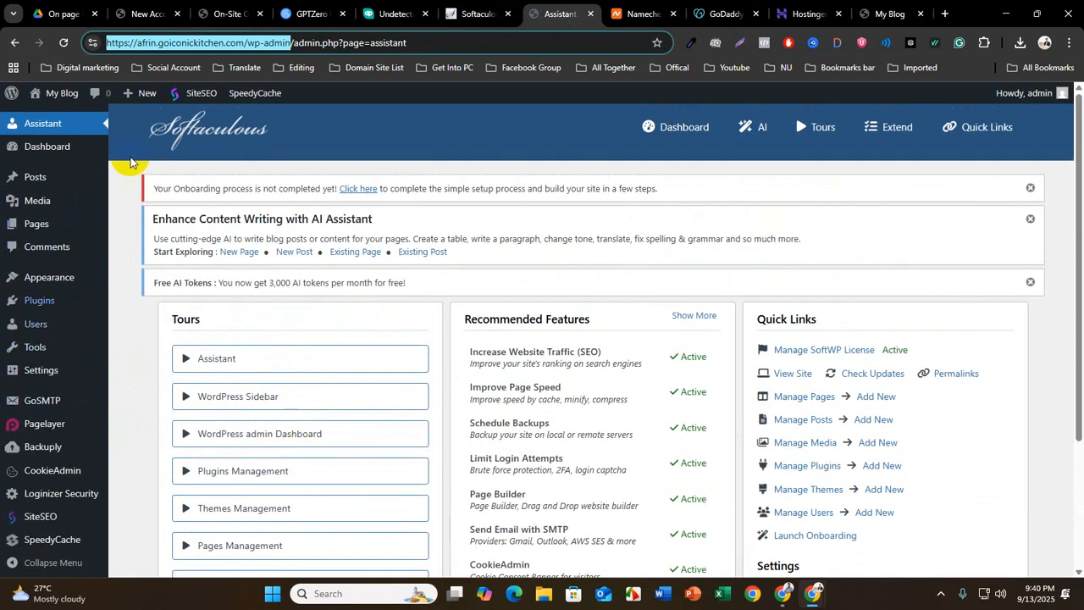
click(48, 150)
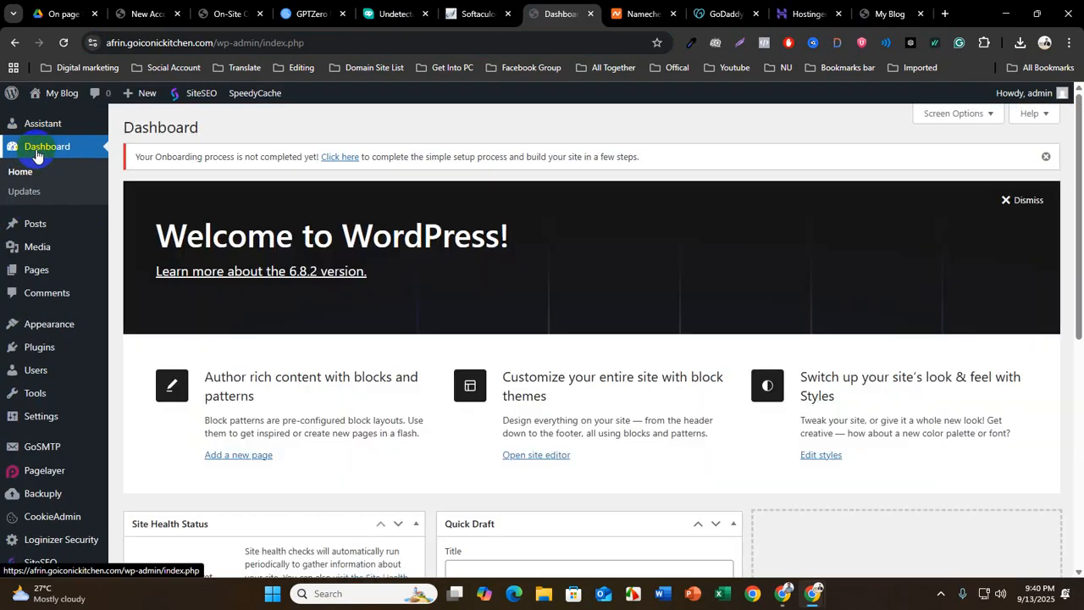
drag(178, 233, 521, 229)
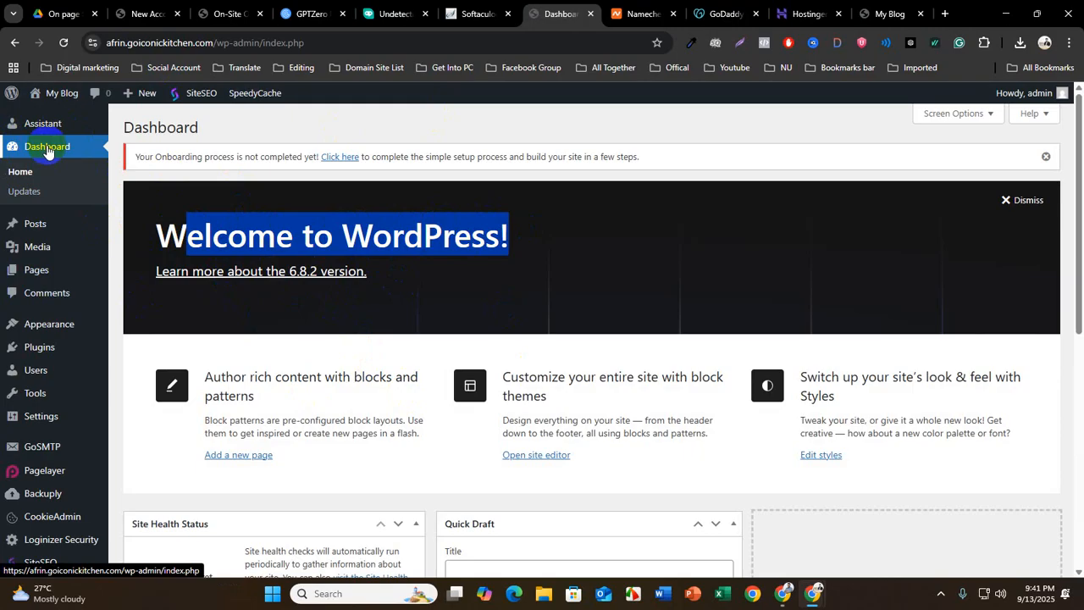
Discourage search engines from indexing the site in the Reading settings and save the changes
mouse_move(62, 426)
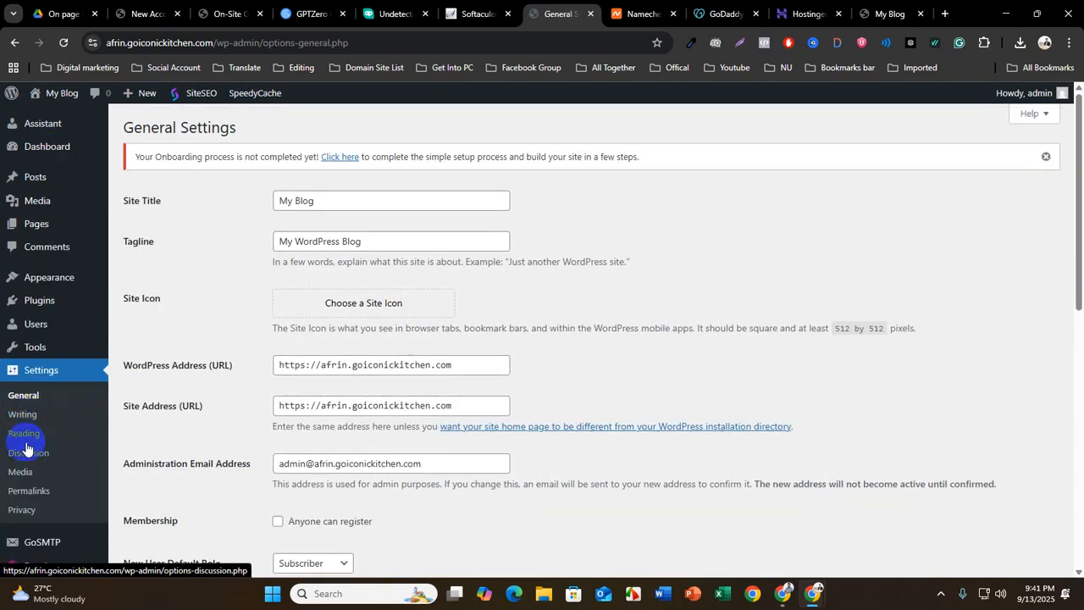
click(26, 437)
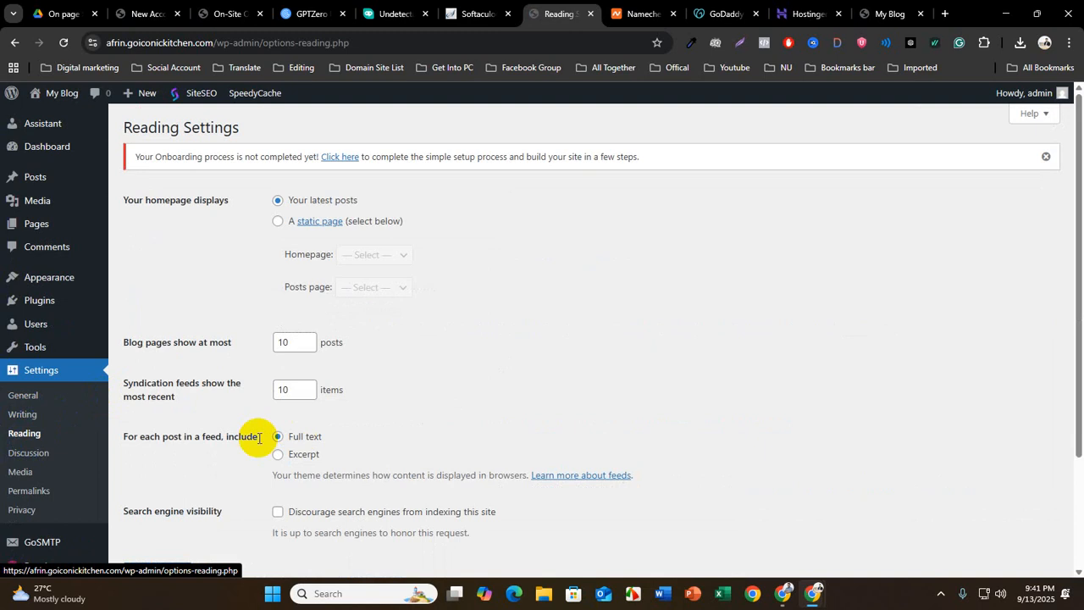
scroll(238, 445, down, 3)
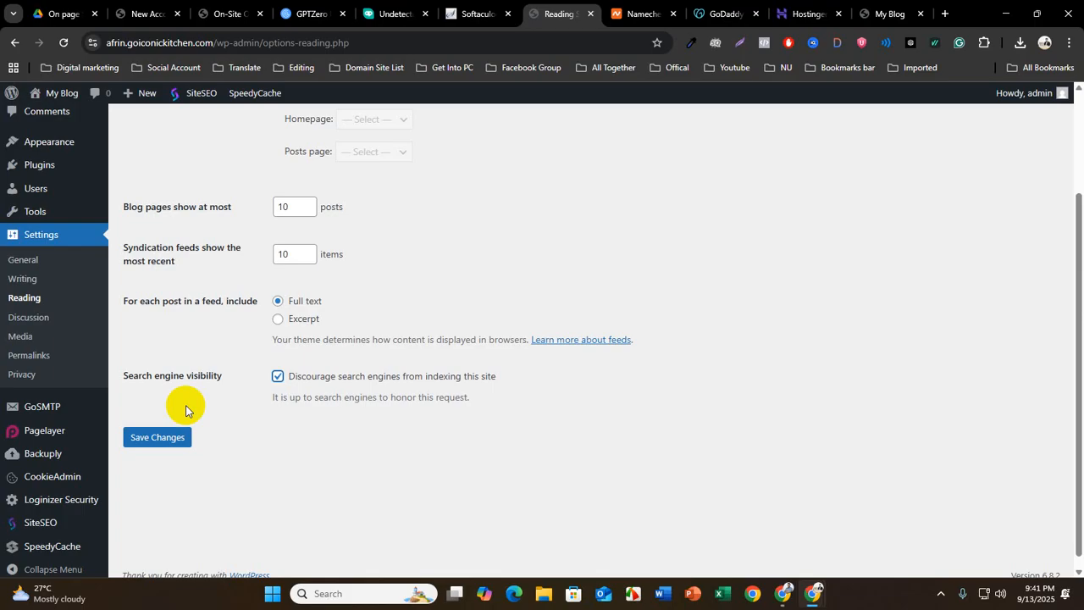
drag(283, 375, 500, 382)
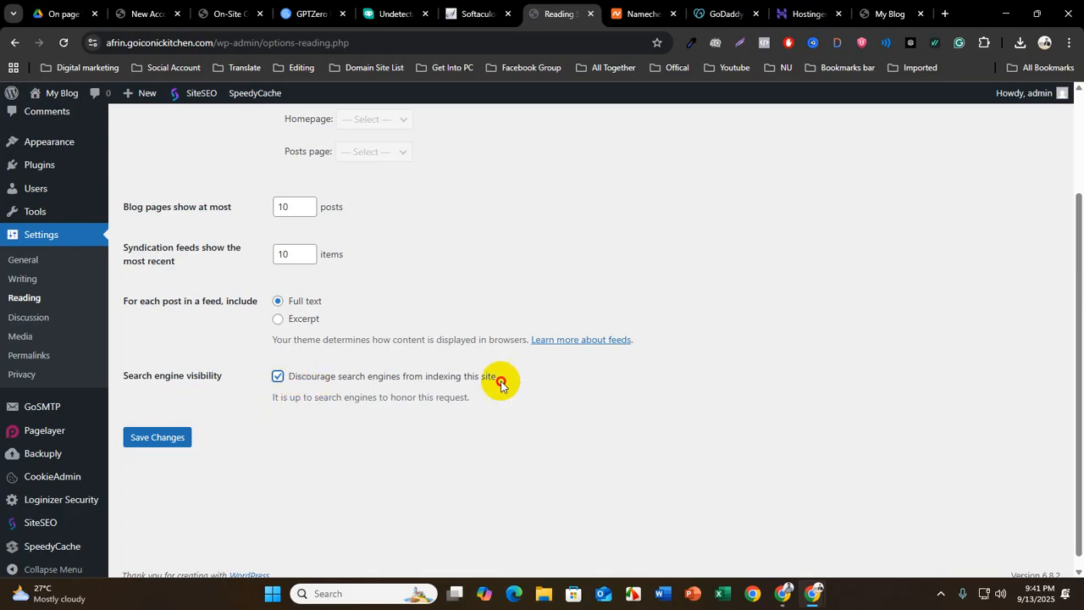
click(145, 438)
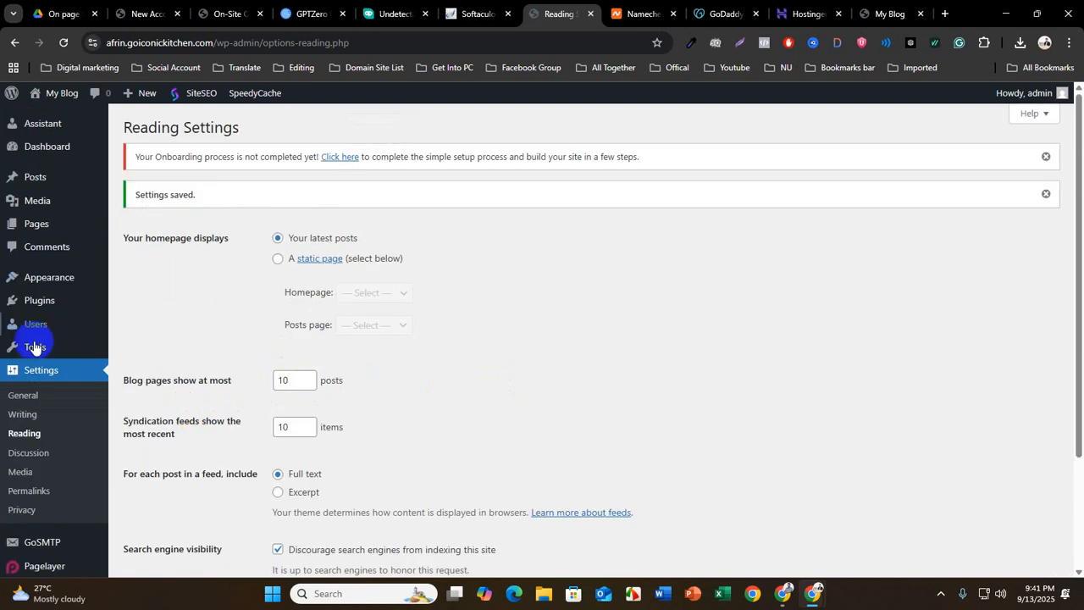
Reopen the Dashboard home page and look through its overview boxes
click(12, 146)
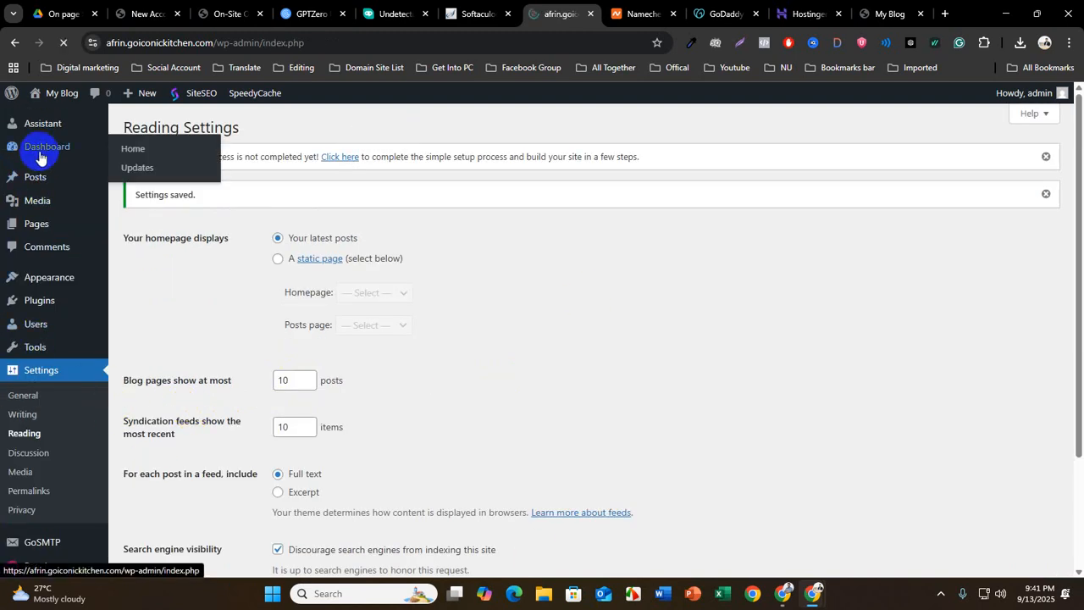
scroll(286, 382, down, 5)
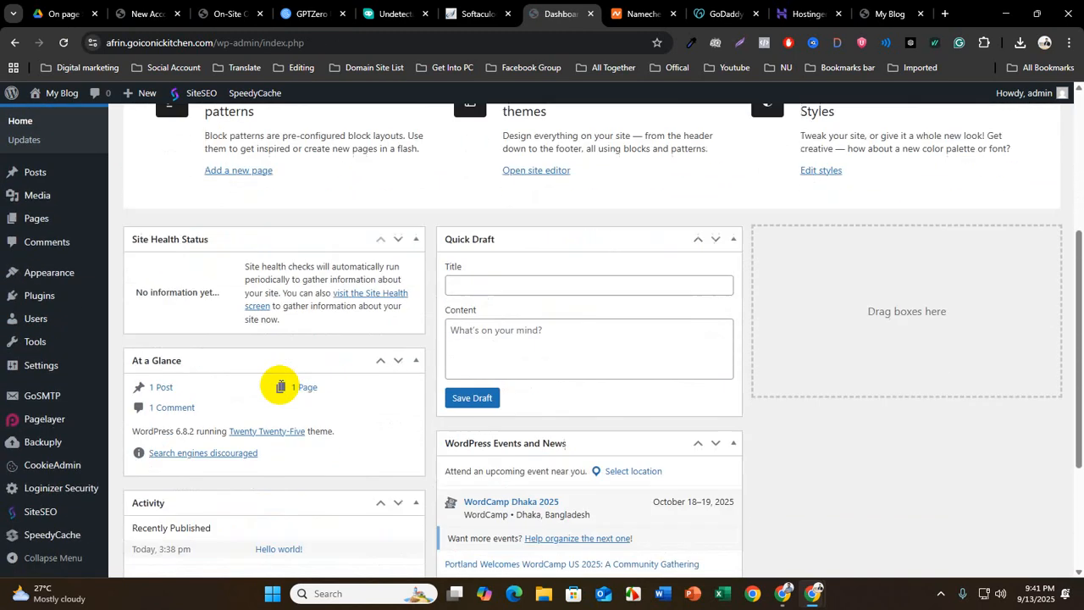
scroll(282, 398, up, 5)
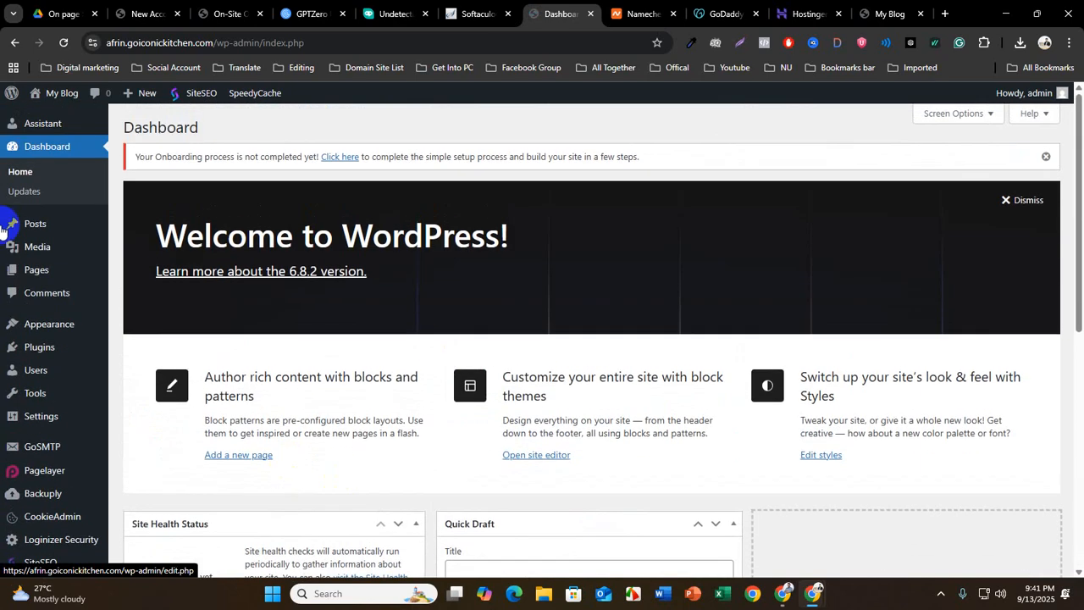
Open the Posts list, view the new-post editor after going through its welcome guide, and leave it without saving
mouse_move(30, 223)
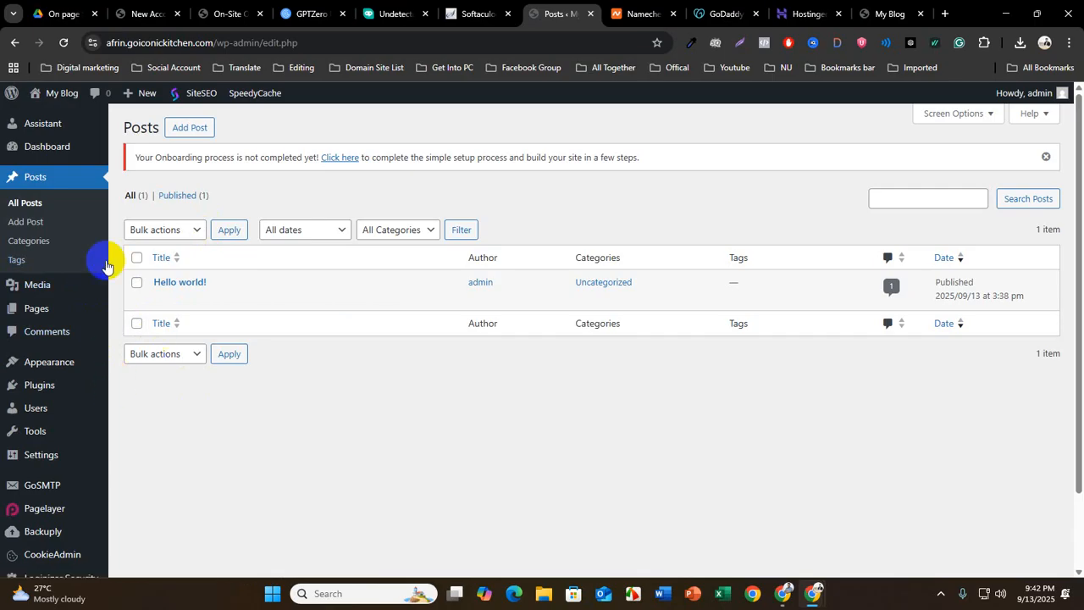
click(34, 230)
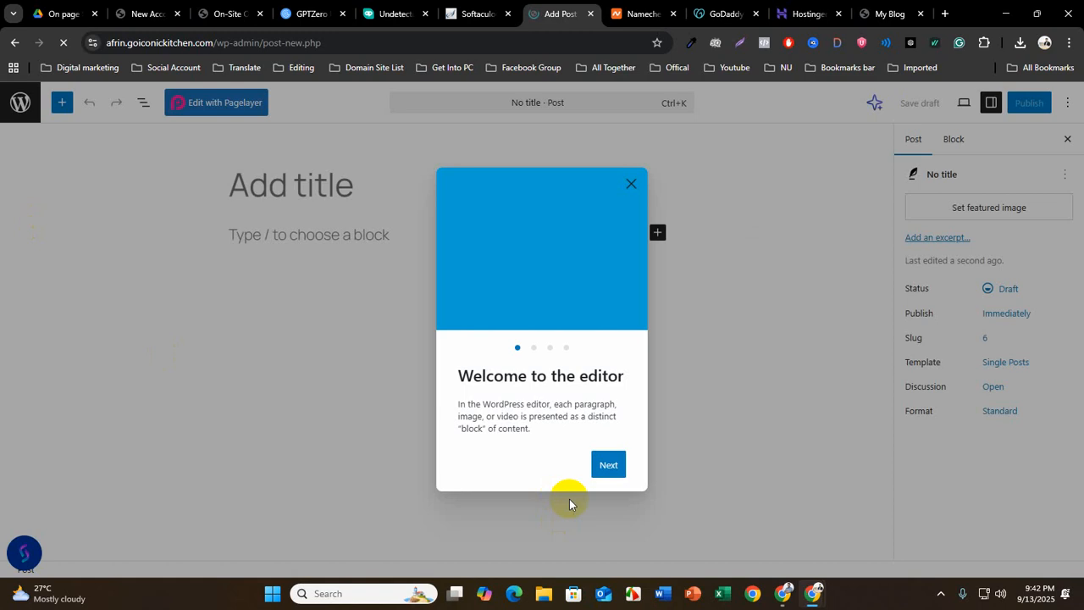
click(615, 465)
click(598, 473)
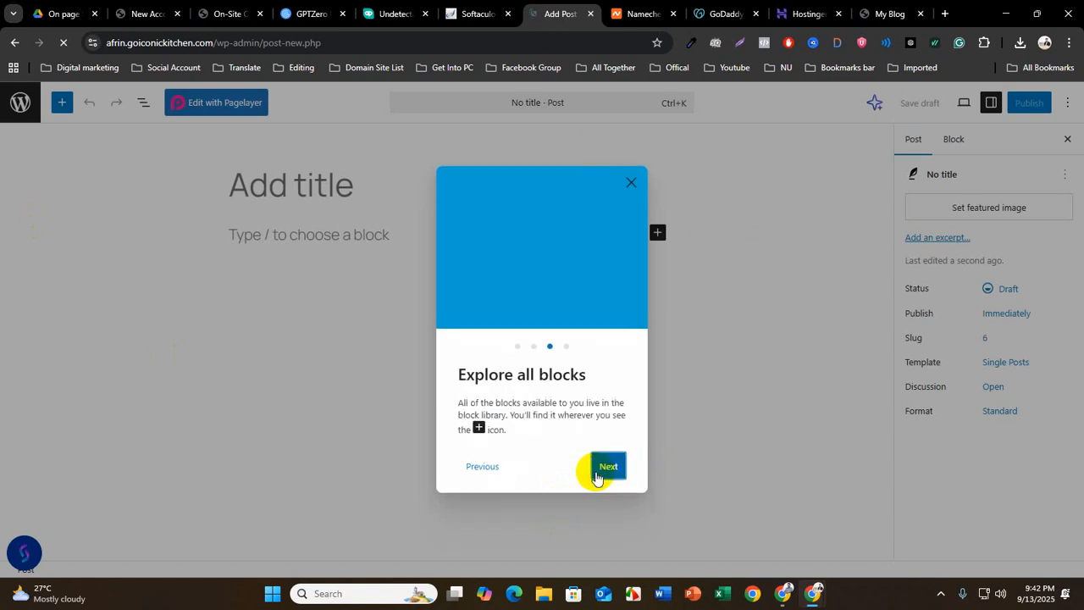
click(609, 471)
click(611, 471)
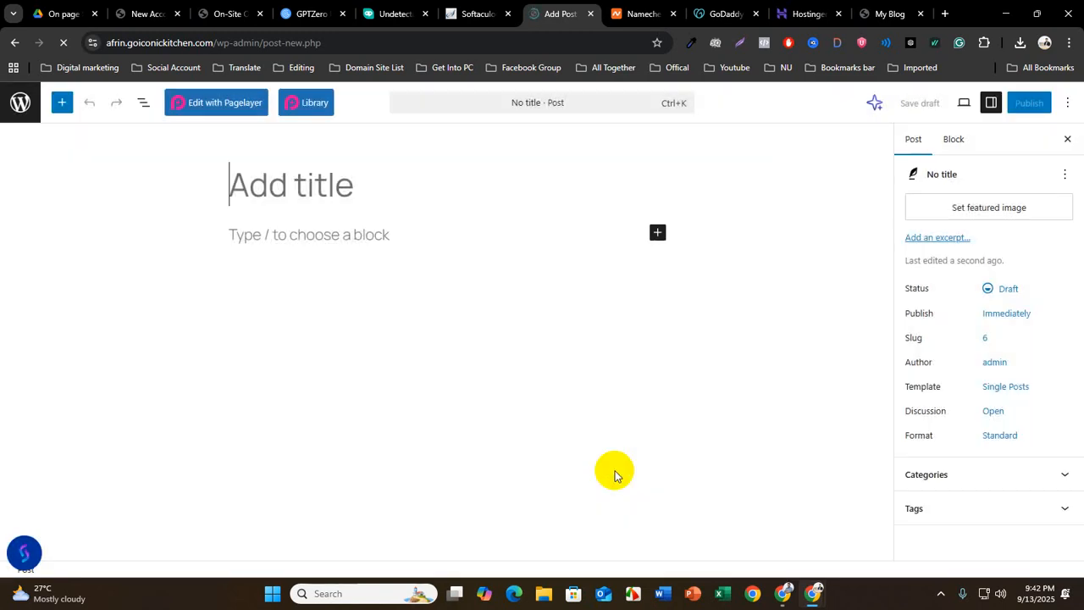
click(264, 238)
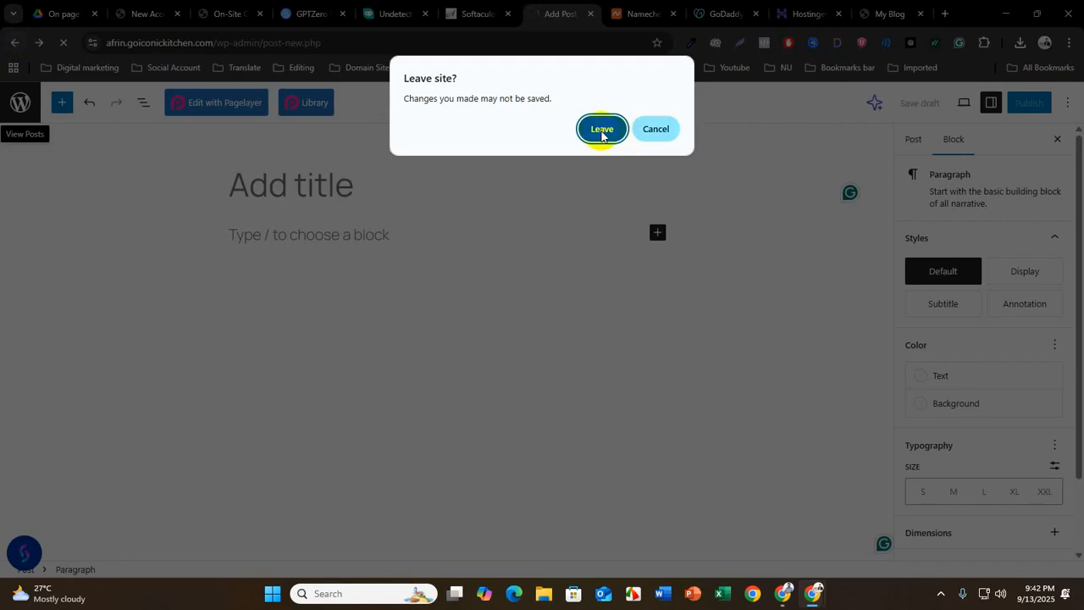
click(601, 128)
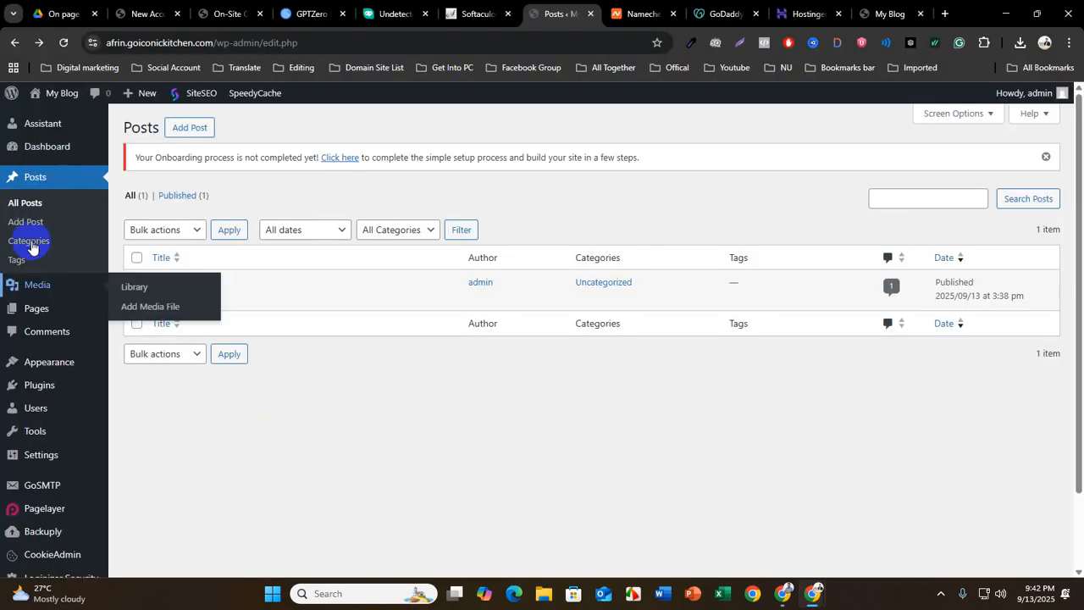
click(29, 244)
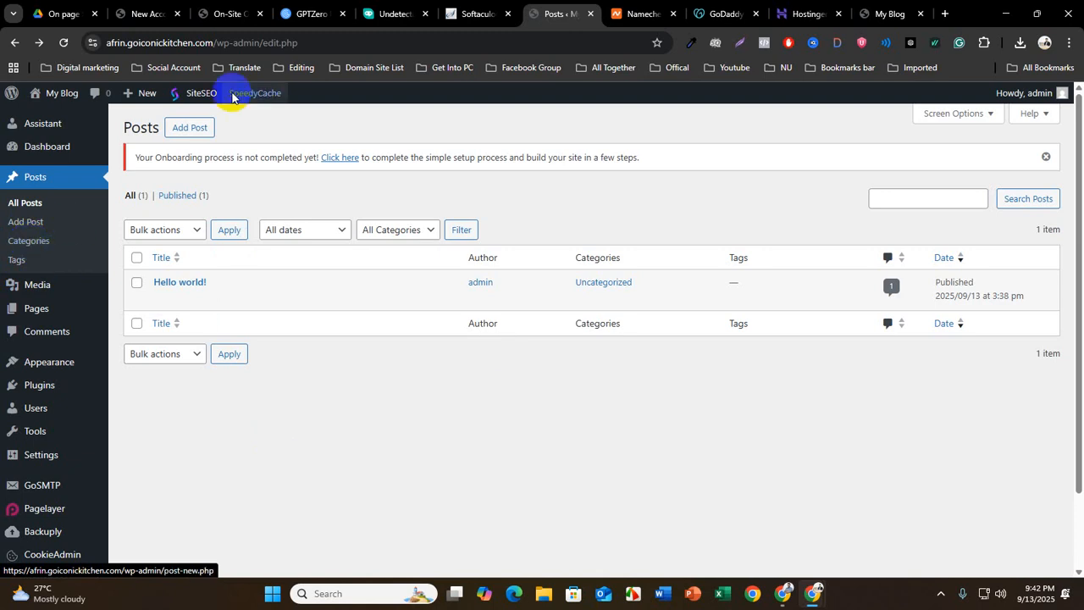
Open beautysupplie.com in a new browser tab and view the categories under its Luxury Beauty menu
click(945, 12)
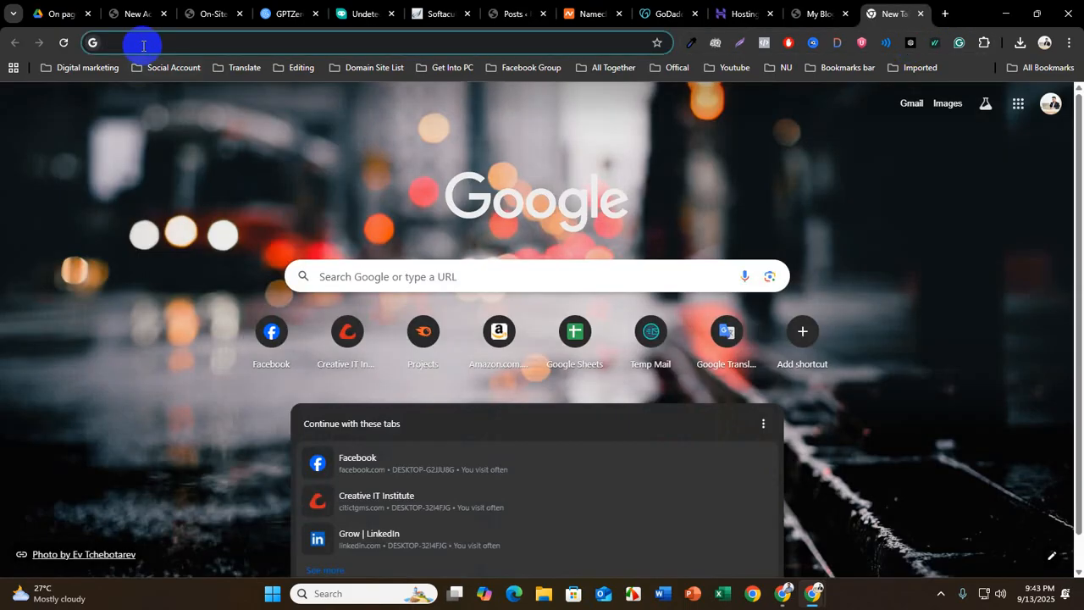
click(145, 42)
text(bea)
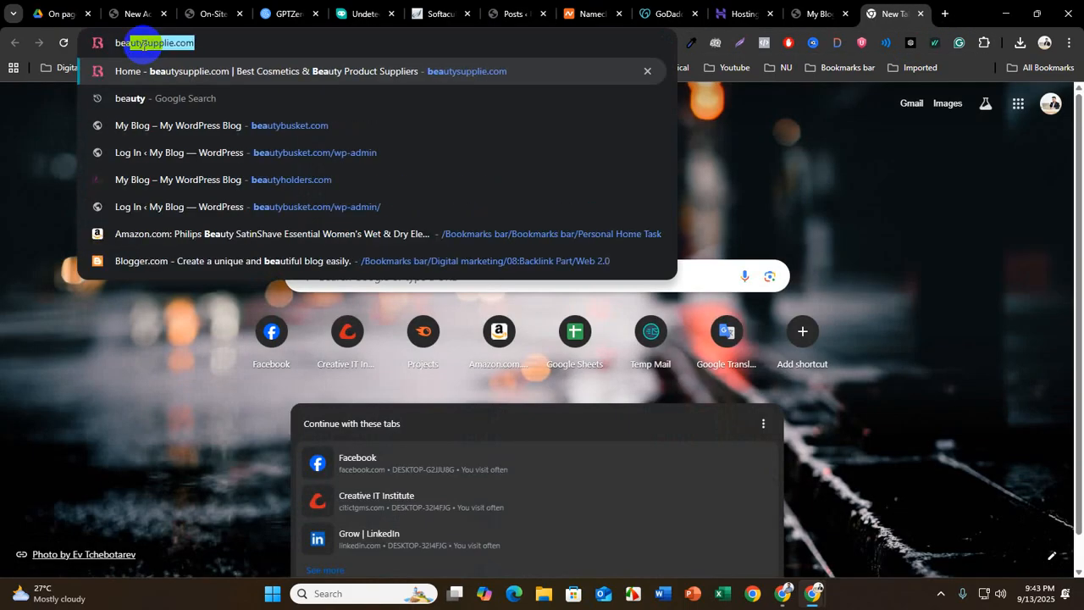
key(Return)
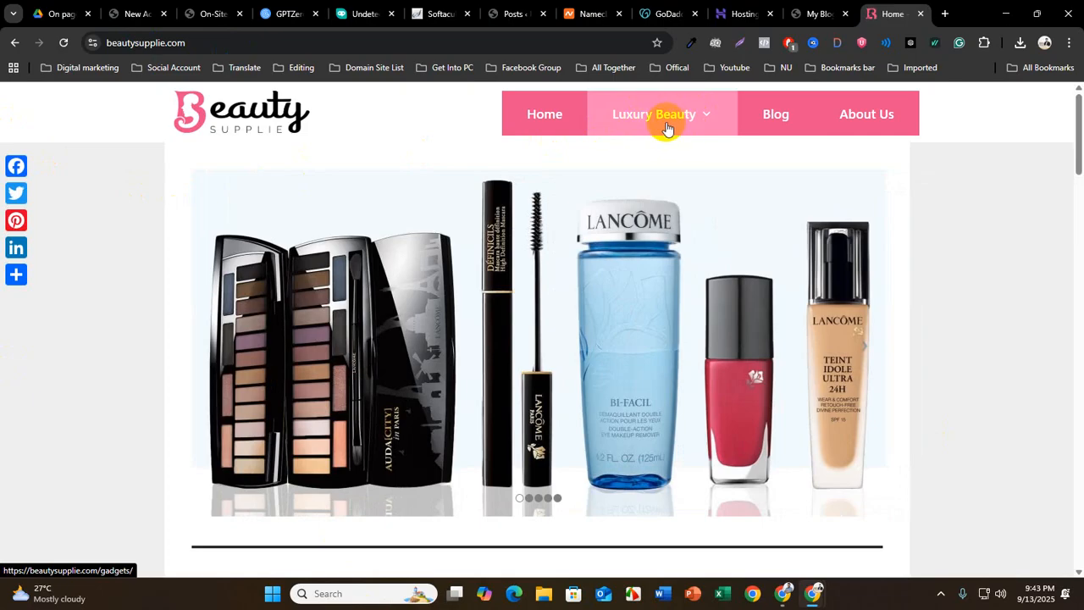
click(642, 130)
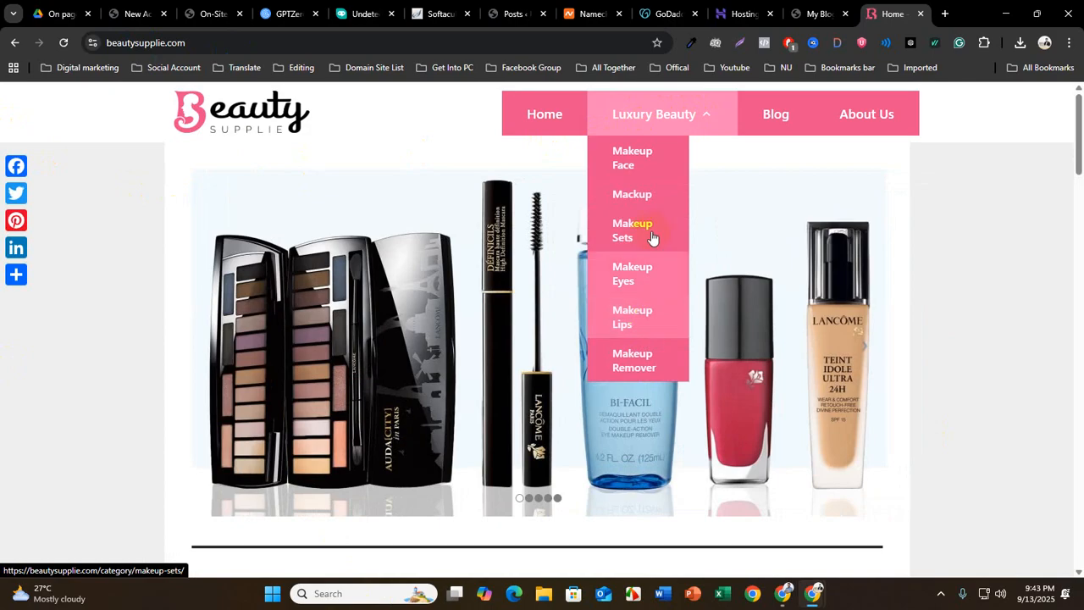
Return to the site's WordPress admin and view the post Categories, Media Library and Comments pages
click(433, 19)
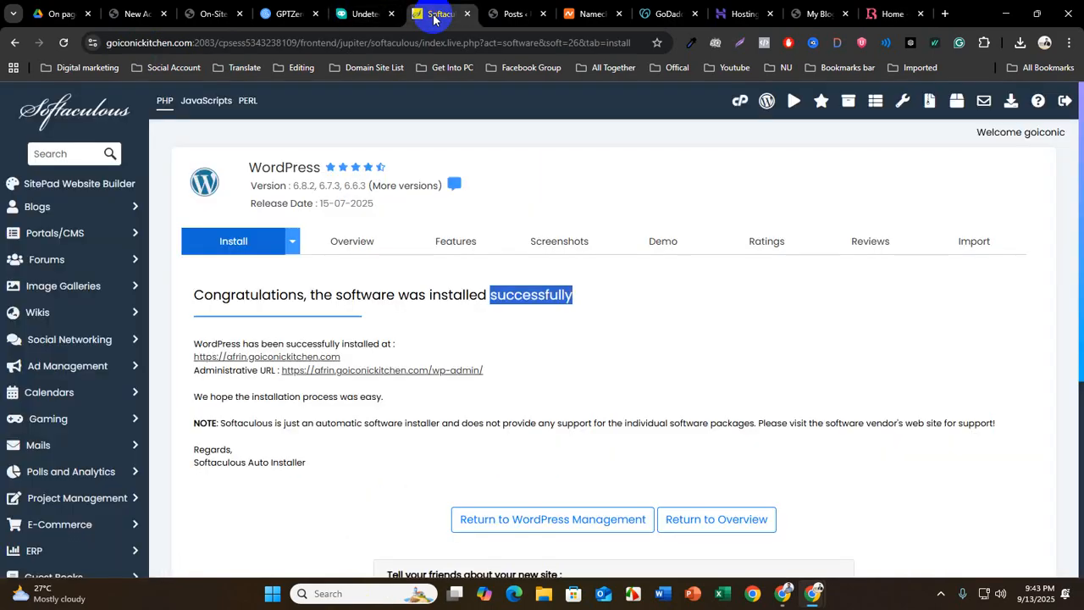
click(513, 13)
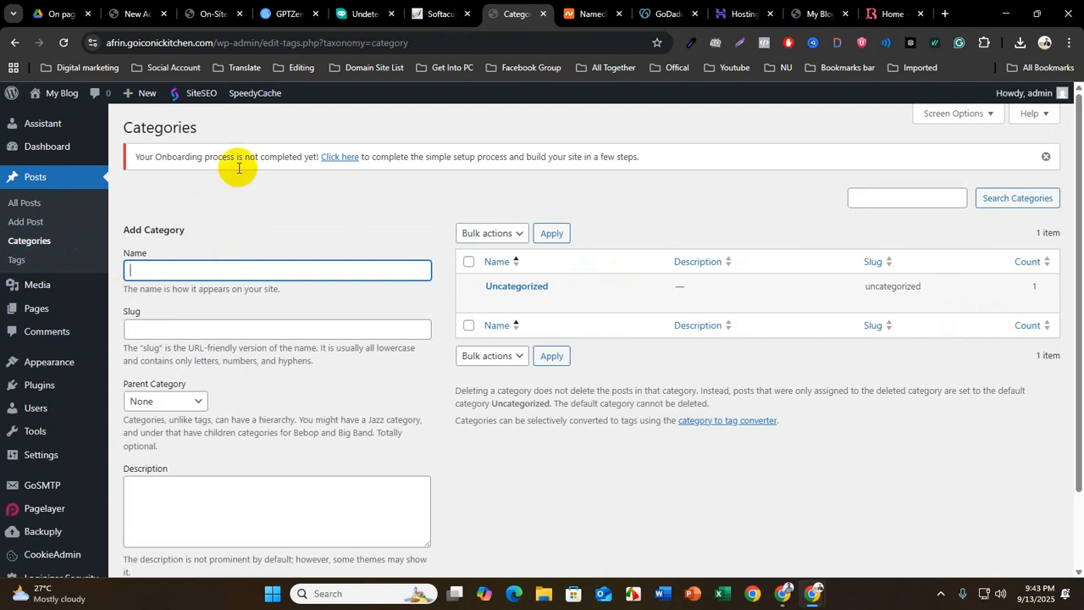
mouse_move(44, 290)
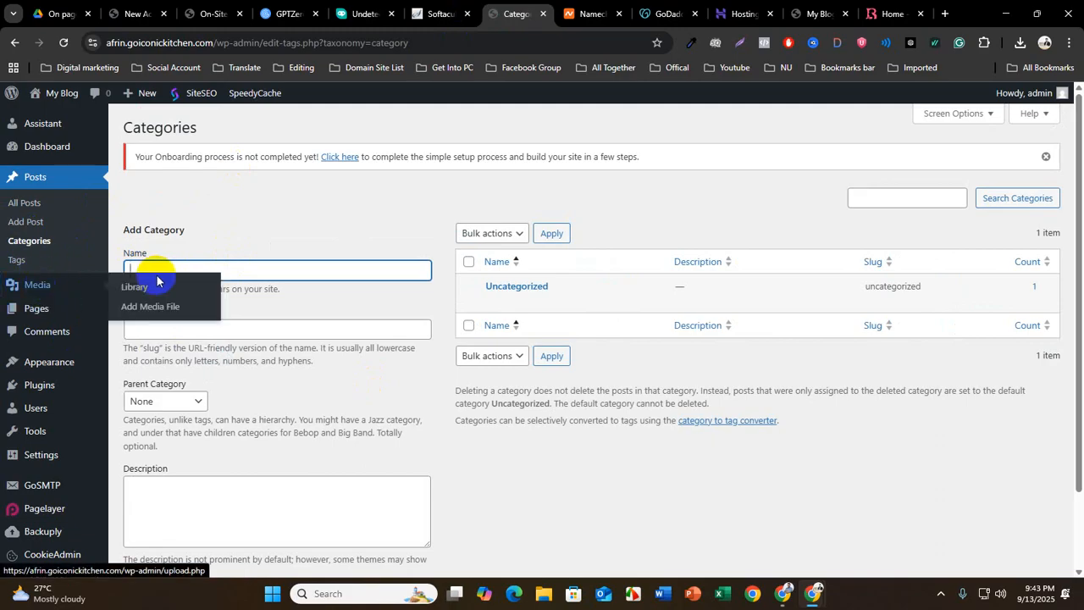
click(127, 290)
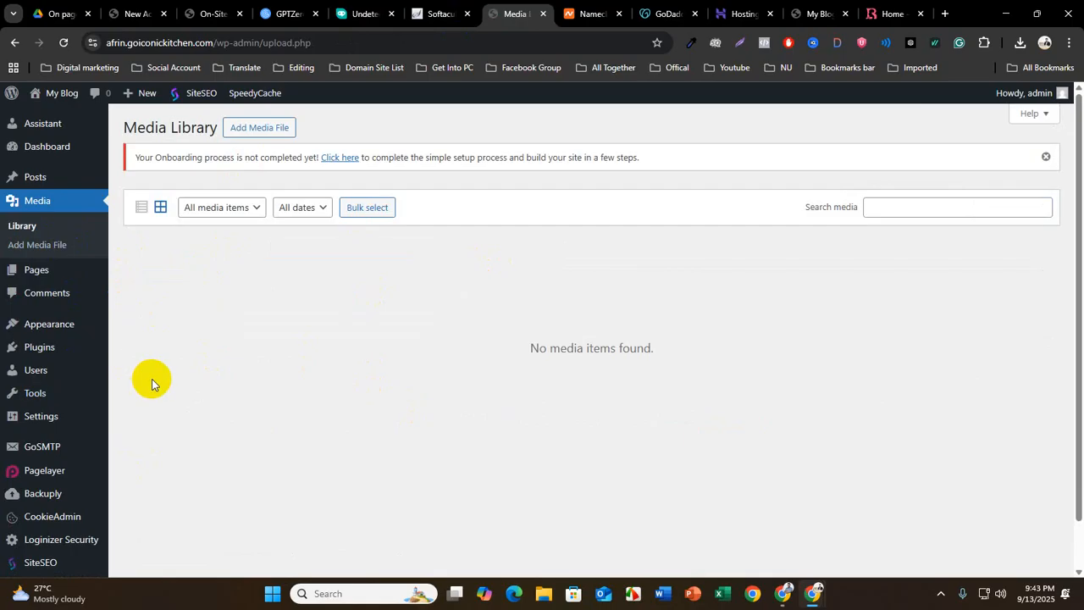
click(75, 334)
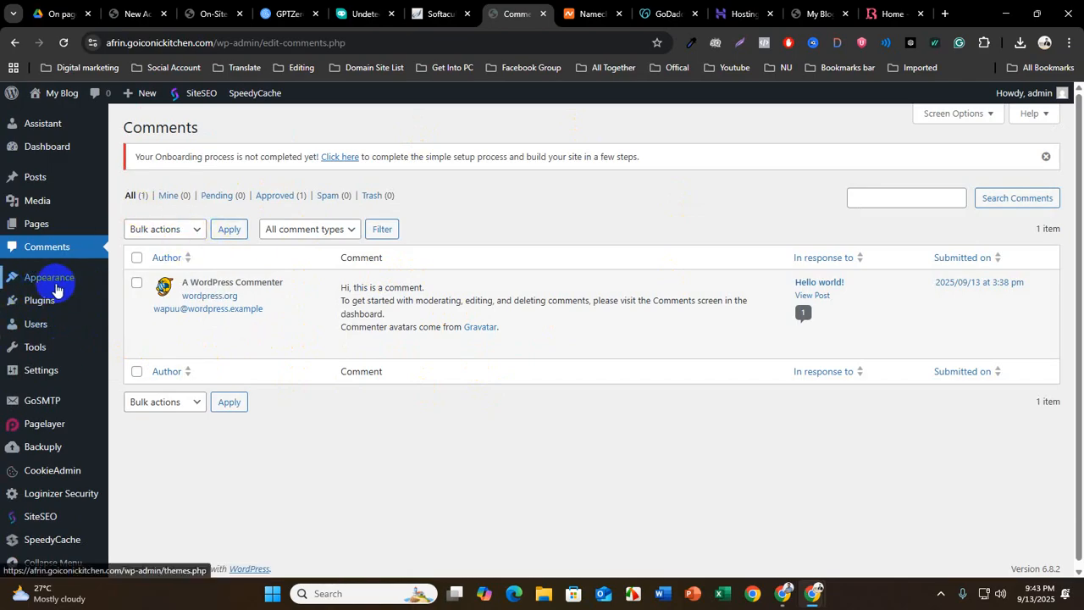
Find the GeneratePress theme among the popular themes available to add and install it
mouse_move(53, 283)
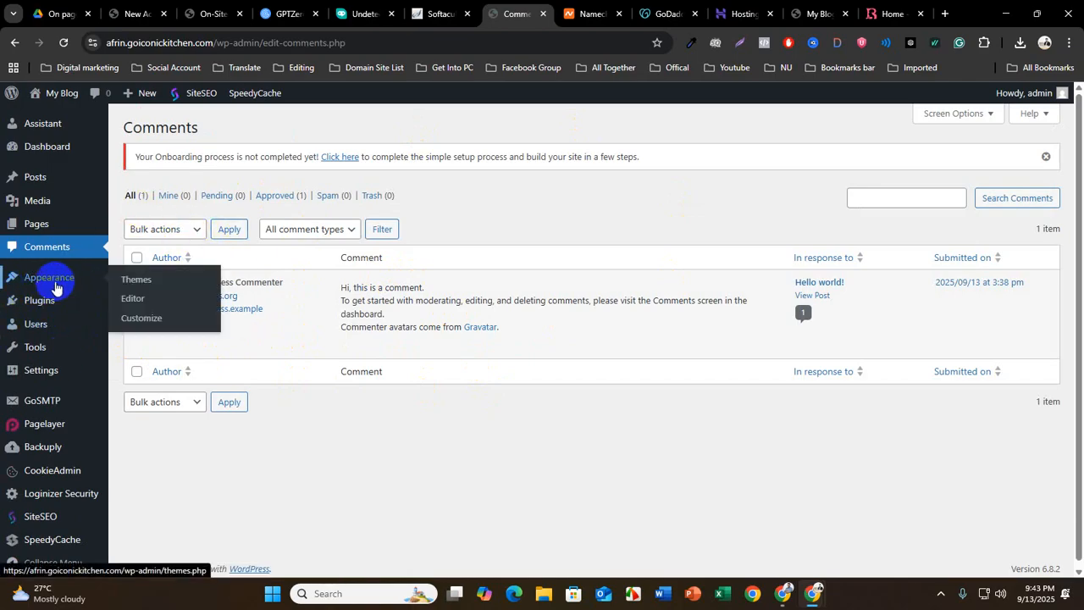
click(140, 285)
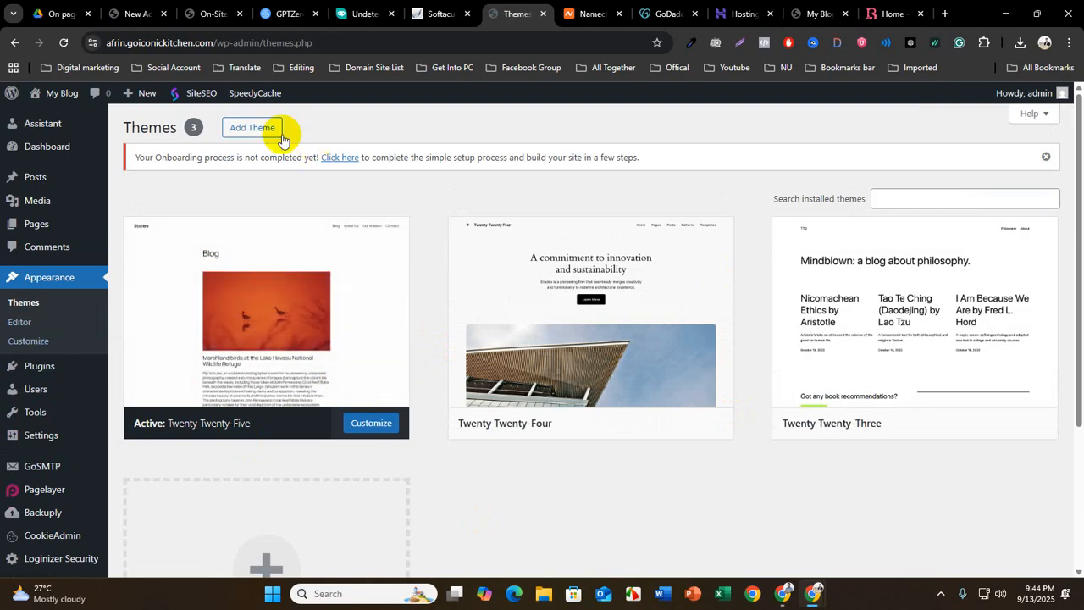
click(252, 136)
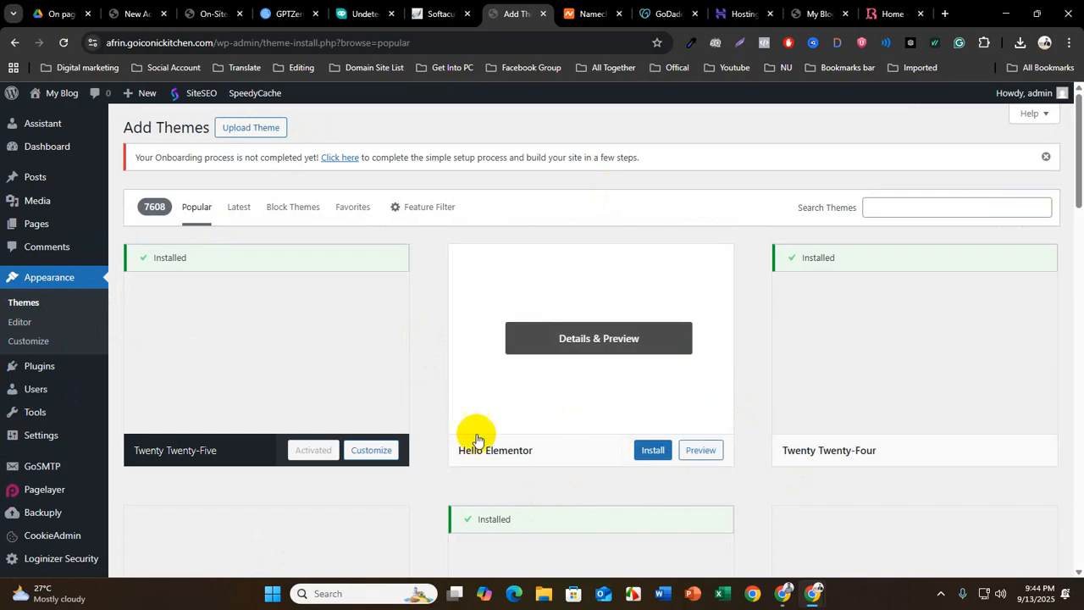
scroll(479, 434, down, 5)
scroll(487, 444, up, 5)
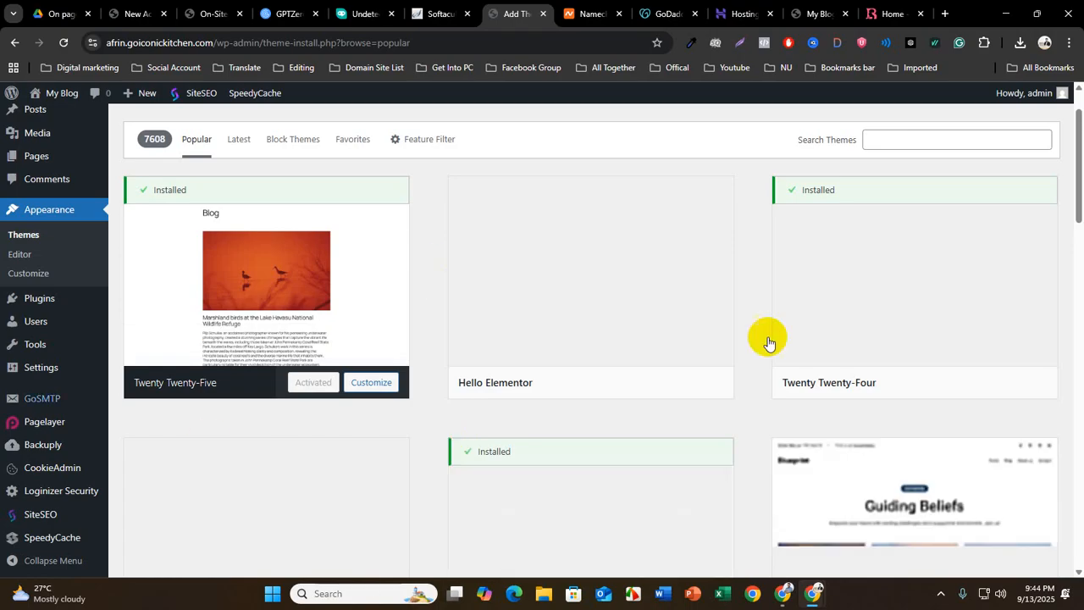
scroll(564, 448, down, 3)
scroll(567, 452, up, 4)
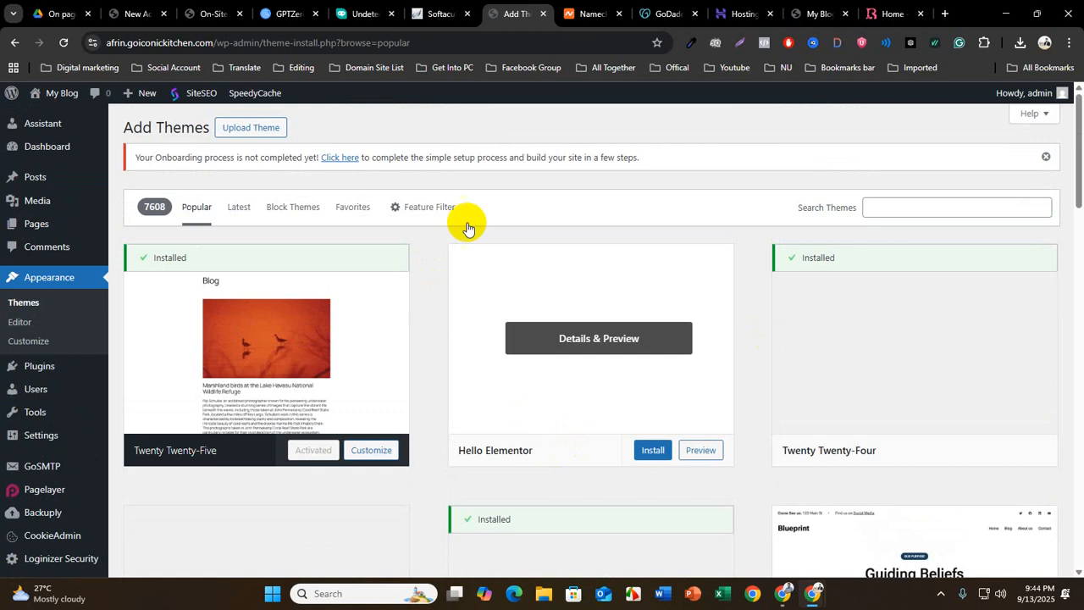
scroll(442, 444, down, 3)
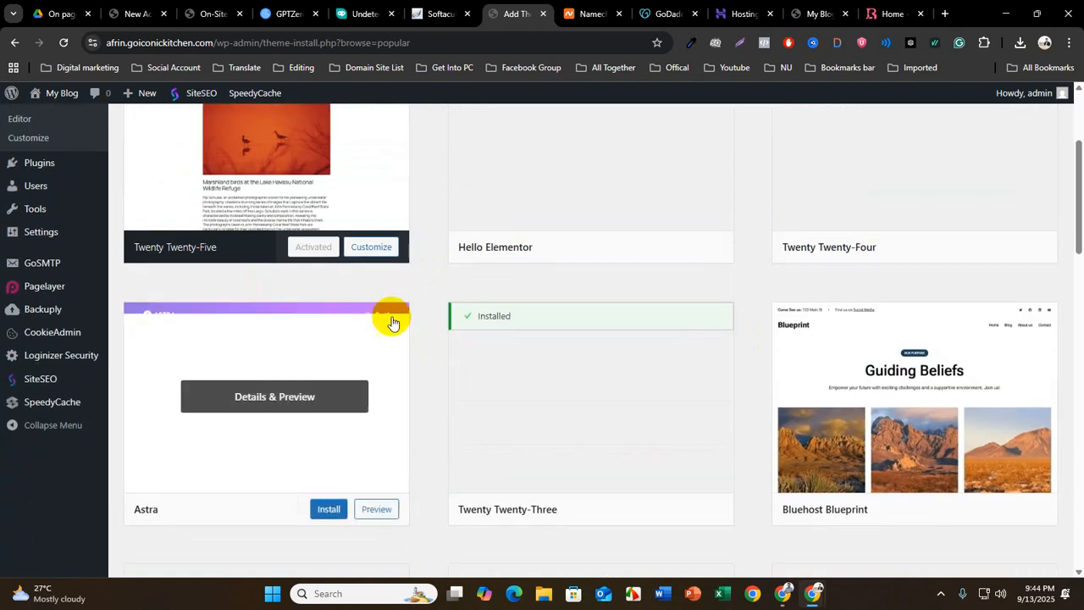
scroll(498, 383, up, 1)
scroll(498, 383, up, 2)
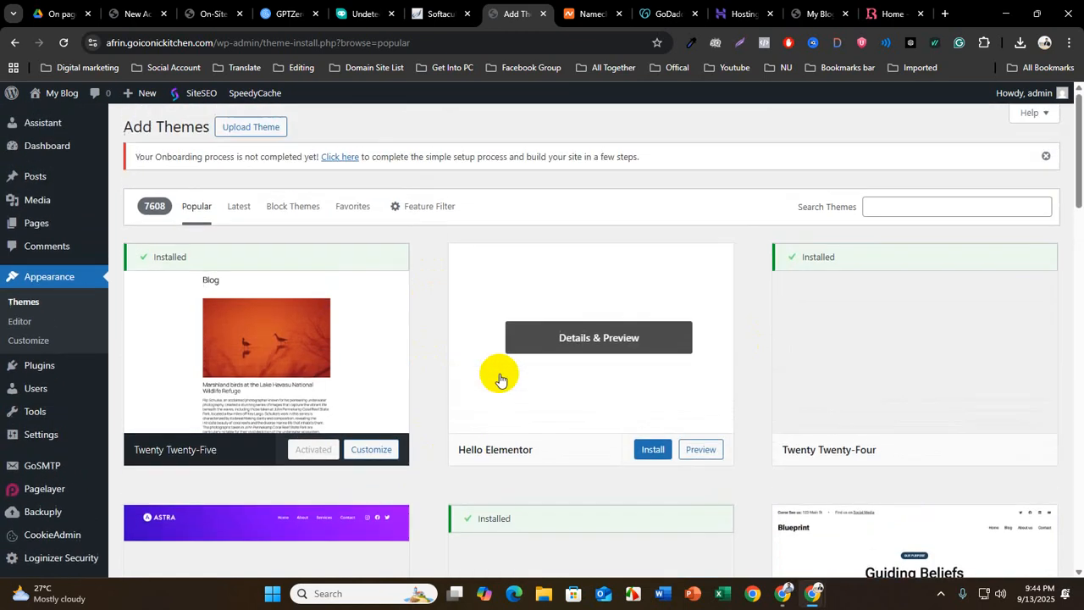
scroll(500, 380, down, 5)
scroll(499, 379, down, 2)
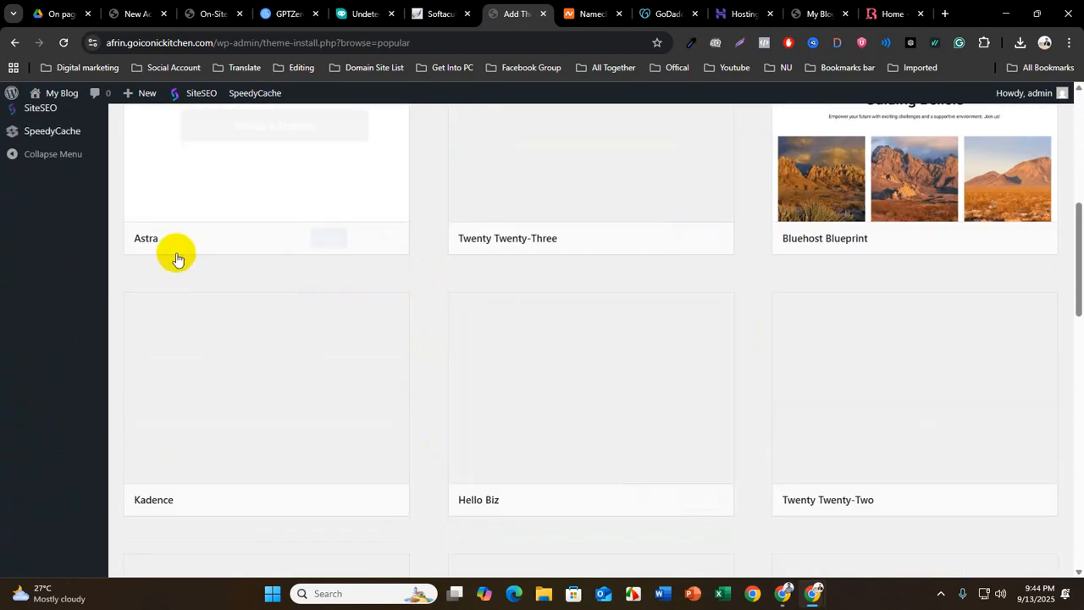
scroll(543, 424, down, 5)
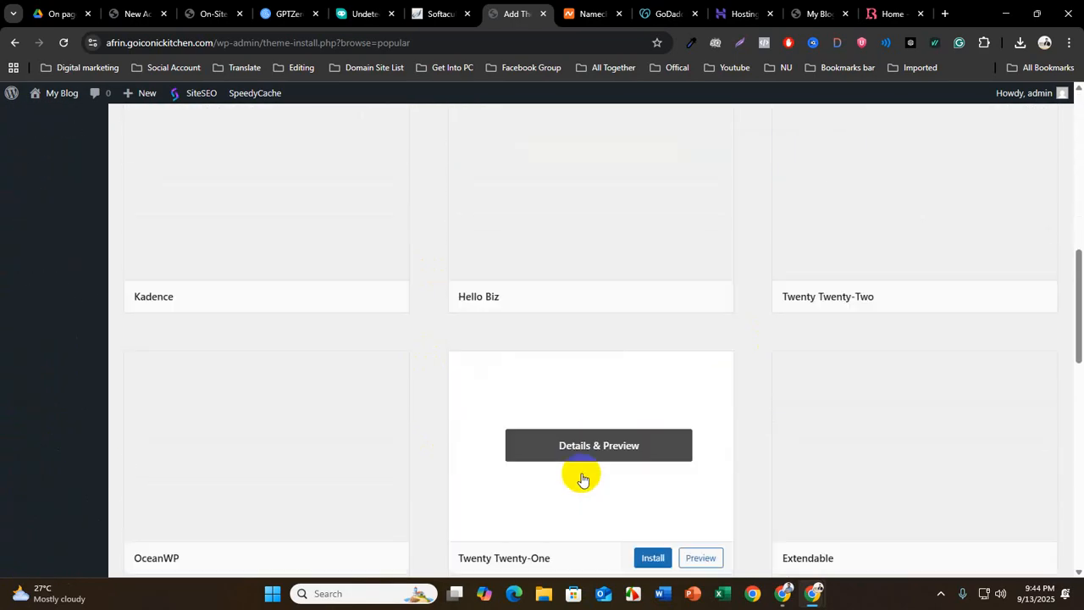
scroll(583, 464, down, 3)
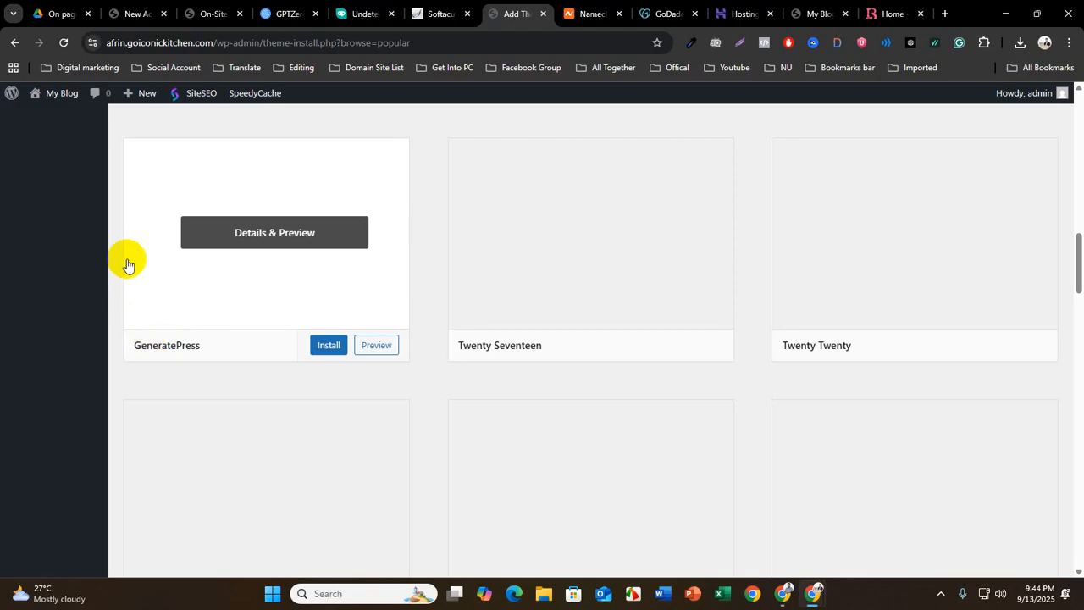
scroll(168, 347, up, 3)
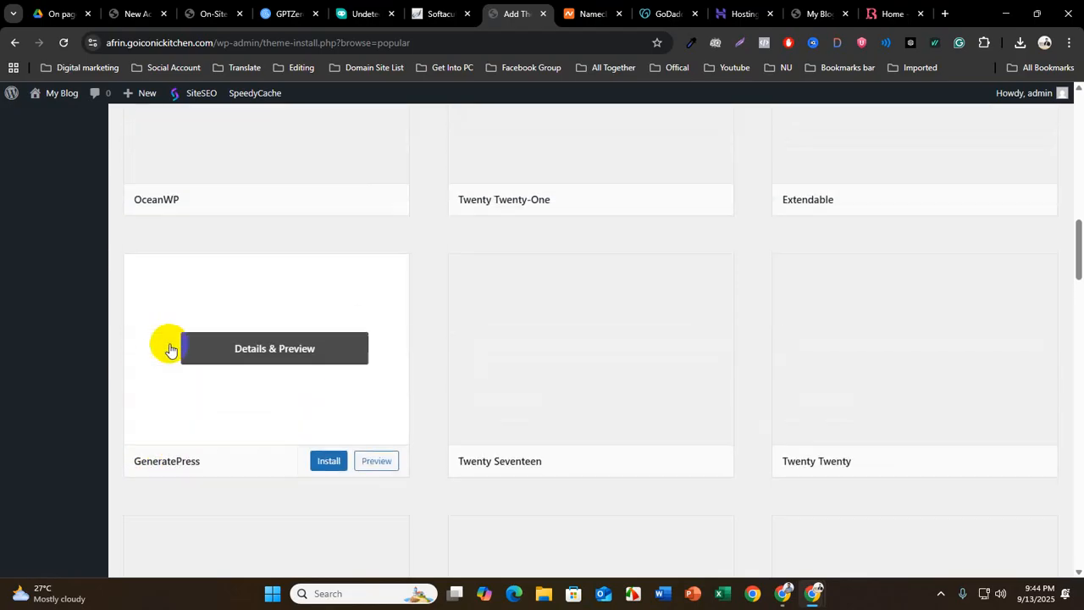
scroll(169, 335, down, 2)
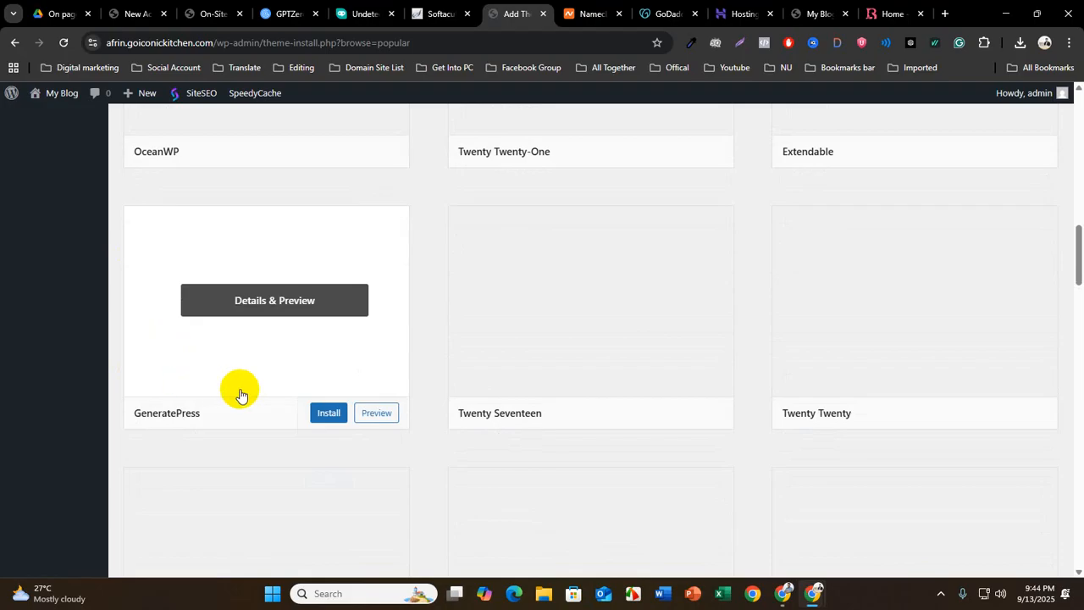
click(332, 415)
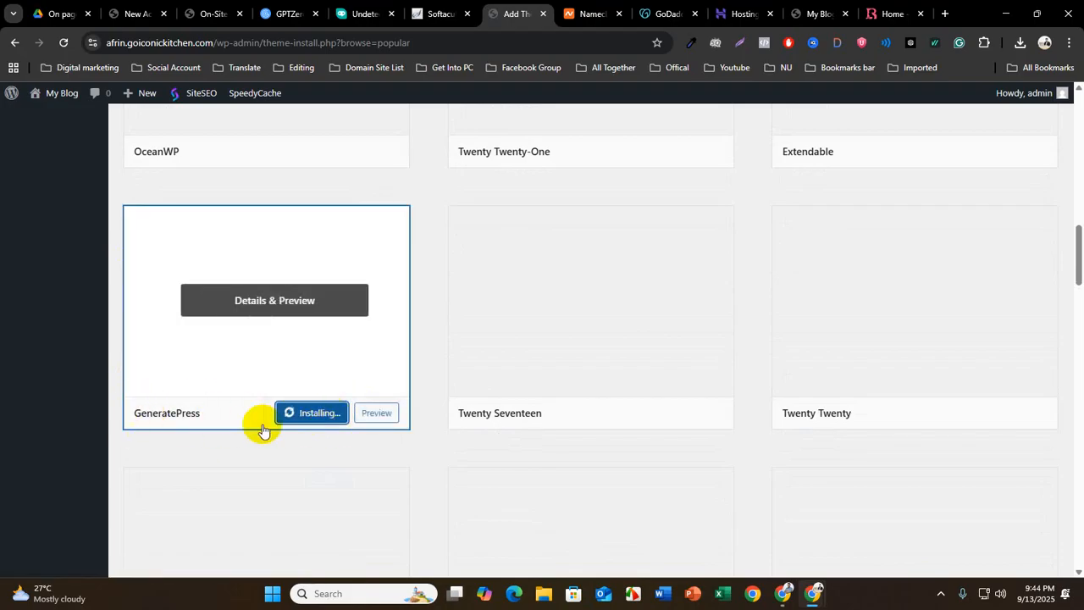
scroll(263, 430, up, 3)
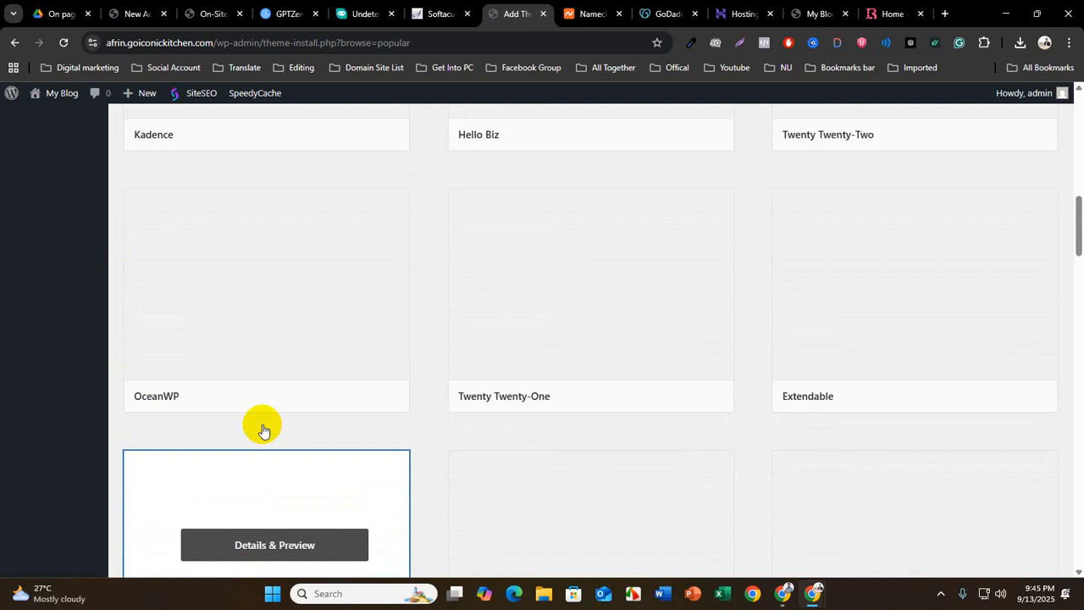
scroll(263, 431, down, 2)
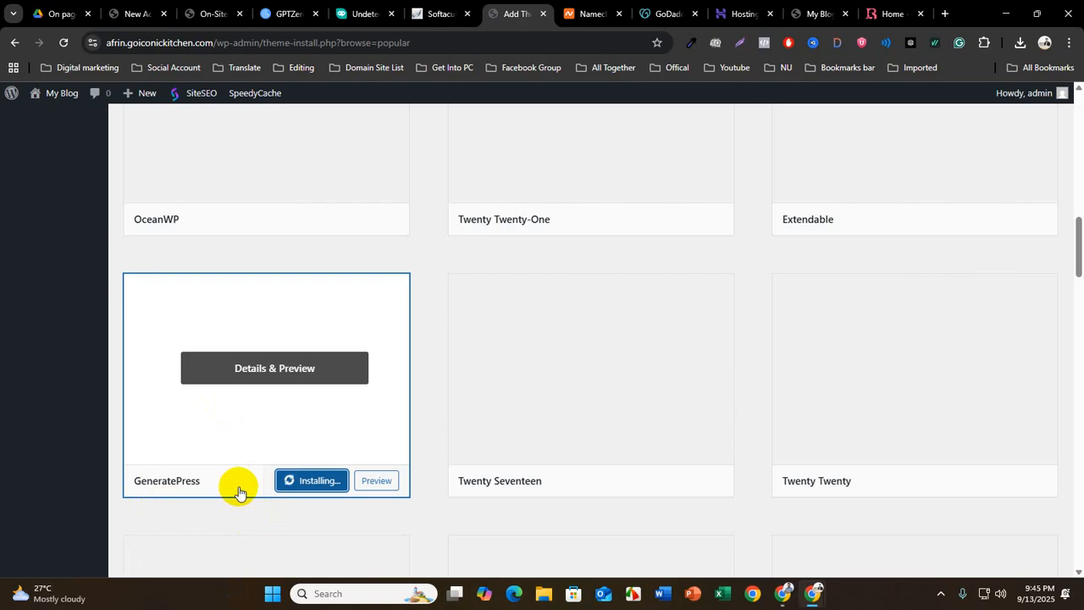
Compare the installed themes with the other popular themes and browse further down the theme catalogue
scroll(346, 477, up, 5)
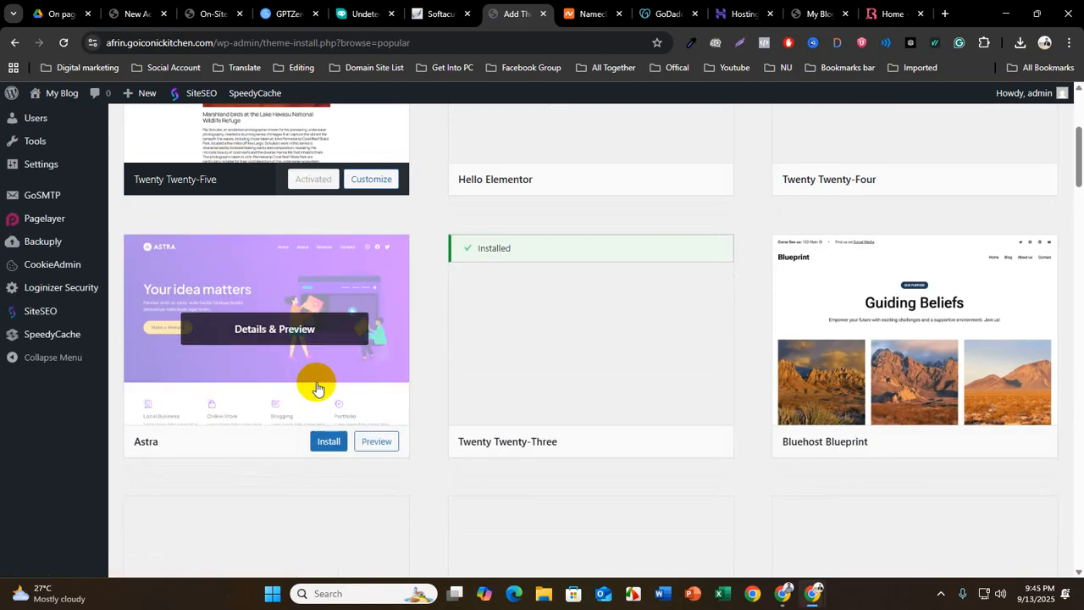
scroll(288, 394, up, 3)
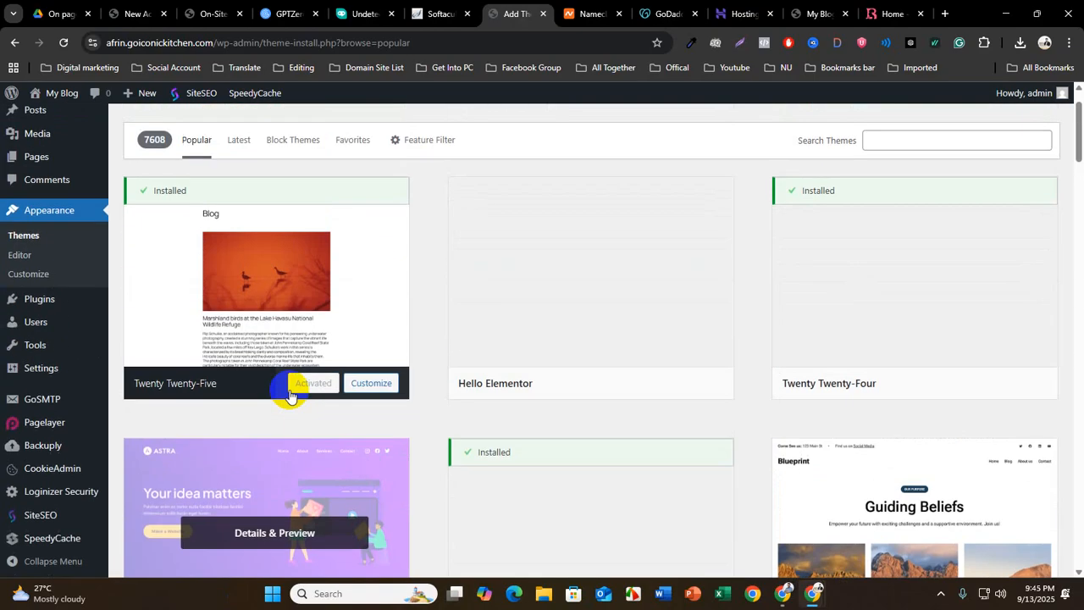
scroll(288, 393, up, 1)
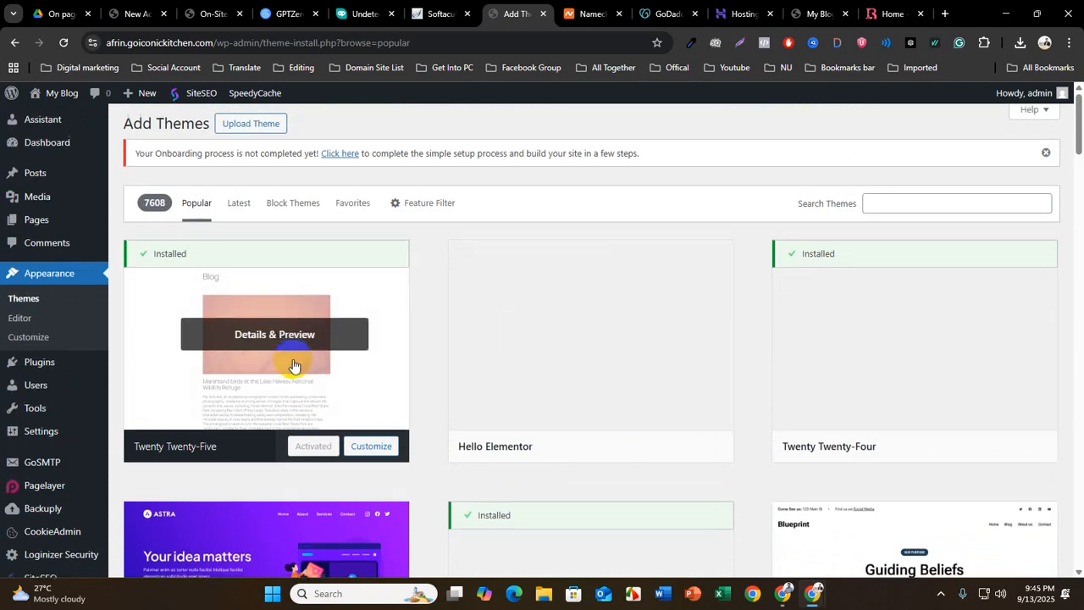
scroll(293, 366, down, 4)
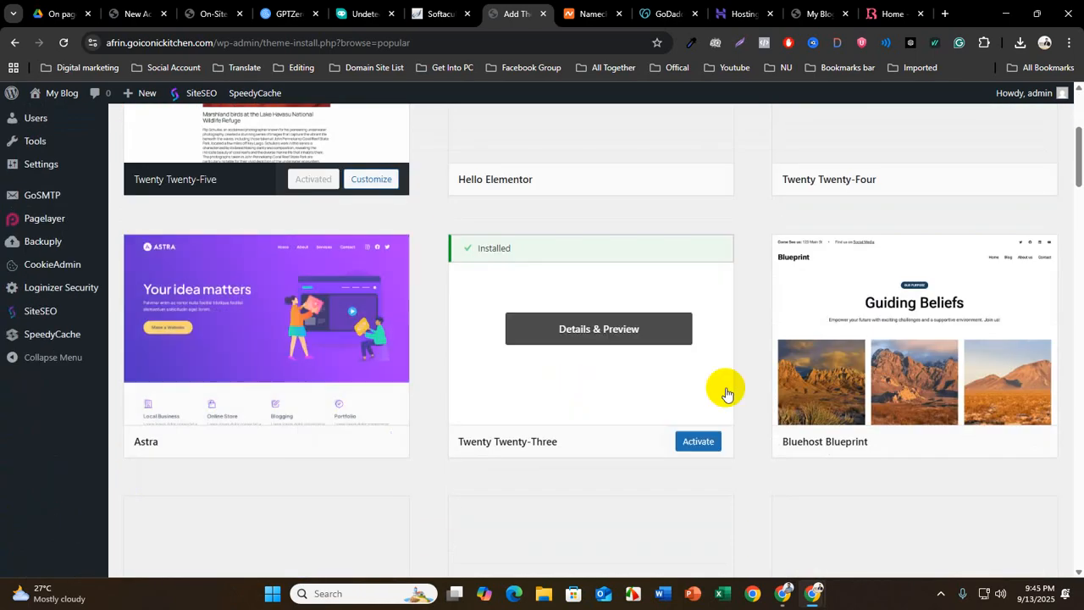
scroll(725, 387, down, 7)
scroll(726, 390, down, 4)
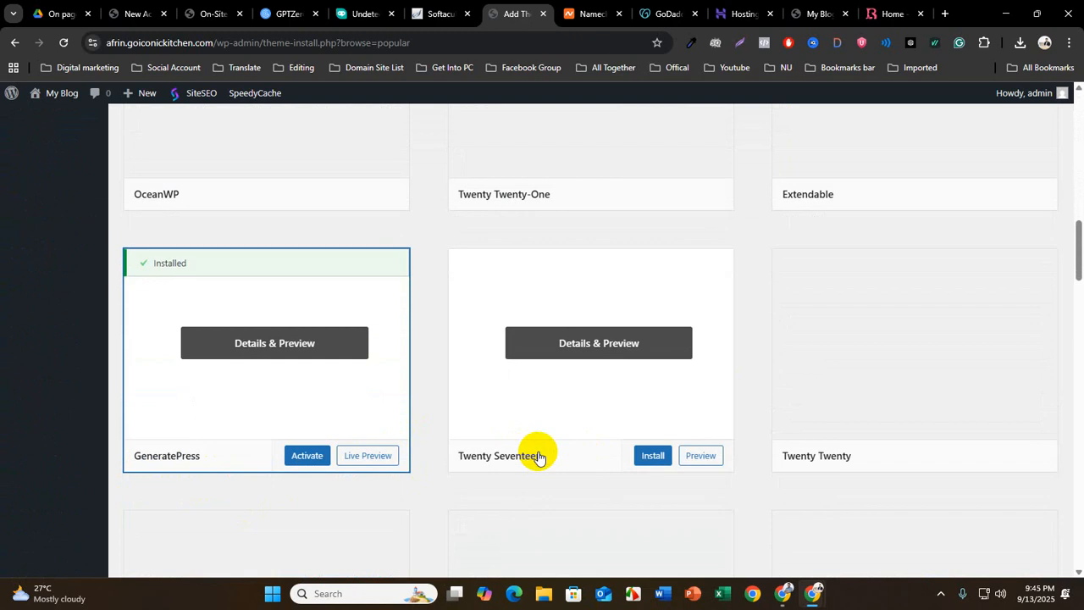
scroll(533, 451, down, 3)
scroll(539, 457, down, 3)
scroll(540, 457, down, 4)
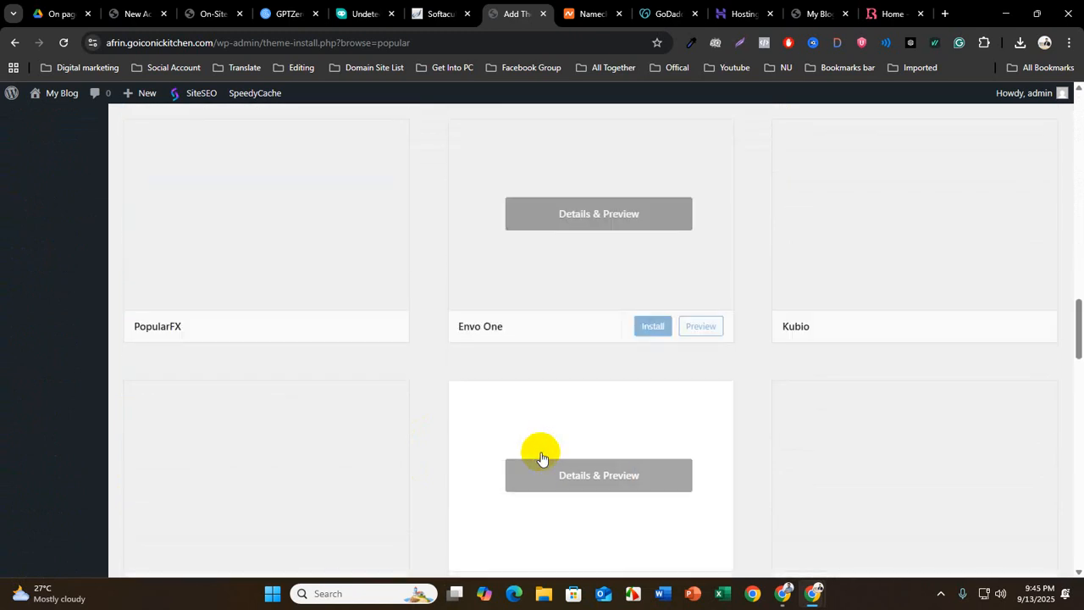
scroll(541, 459, down, 1)
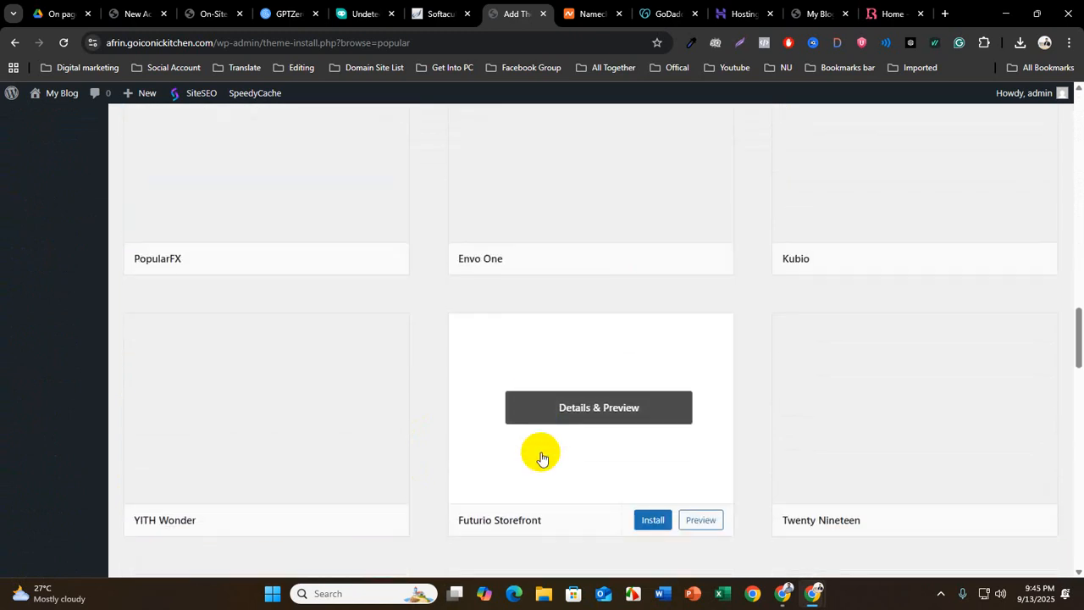
scroll(542, 459, down, 6)
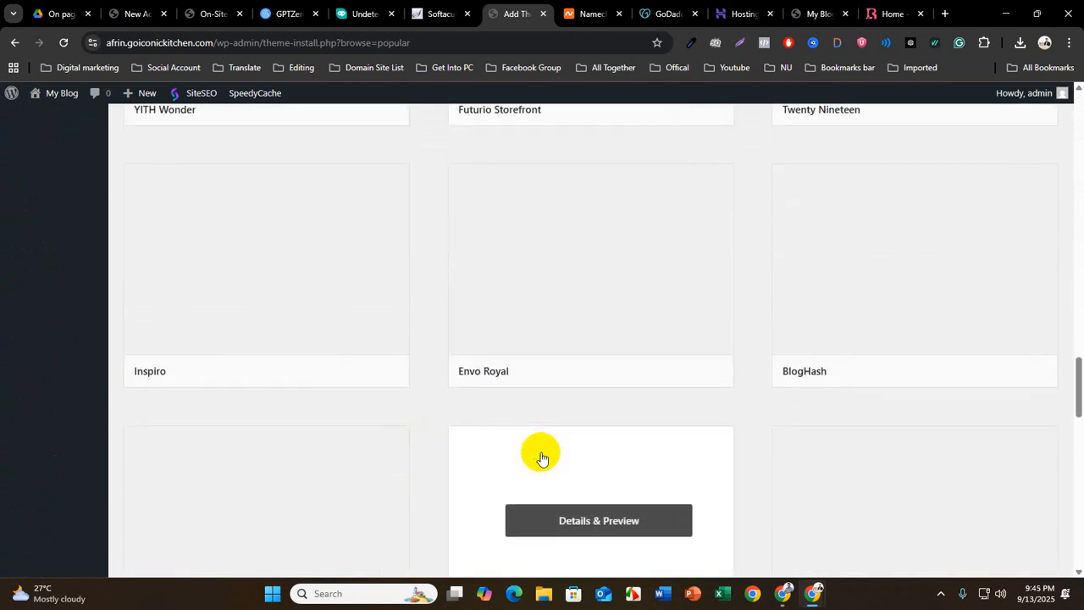
scroll(542, 459, down, 6)
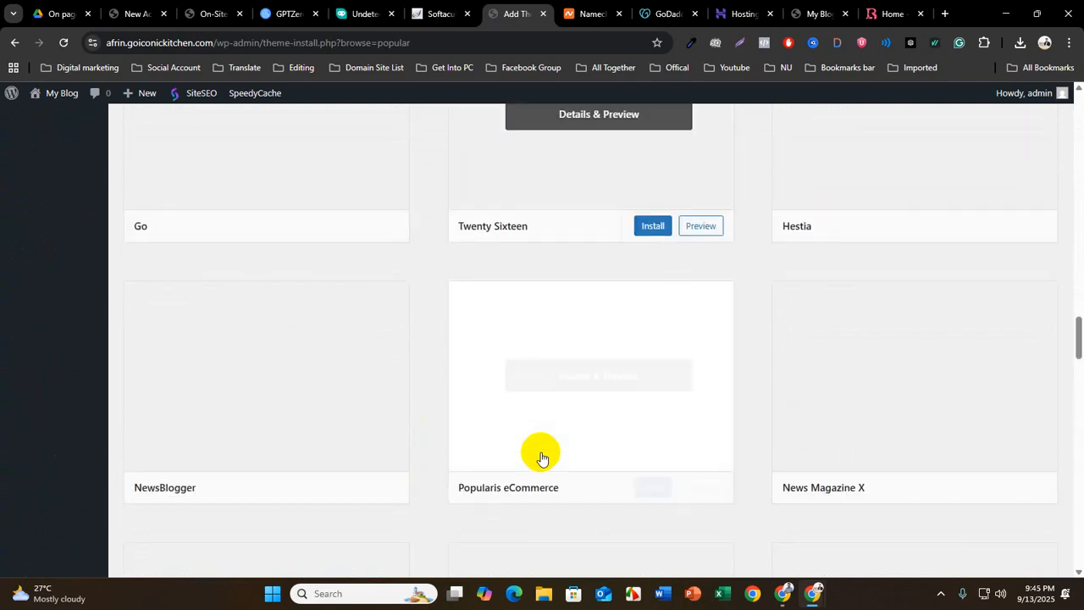
scroll(542, 458, down, 6)
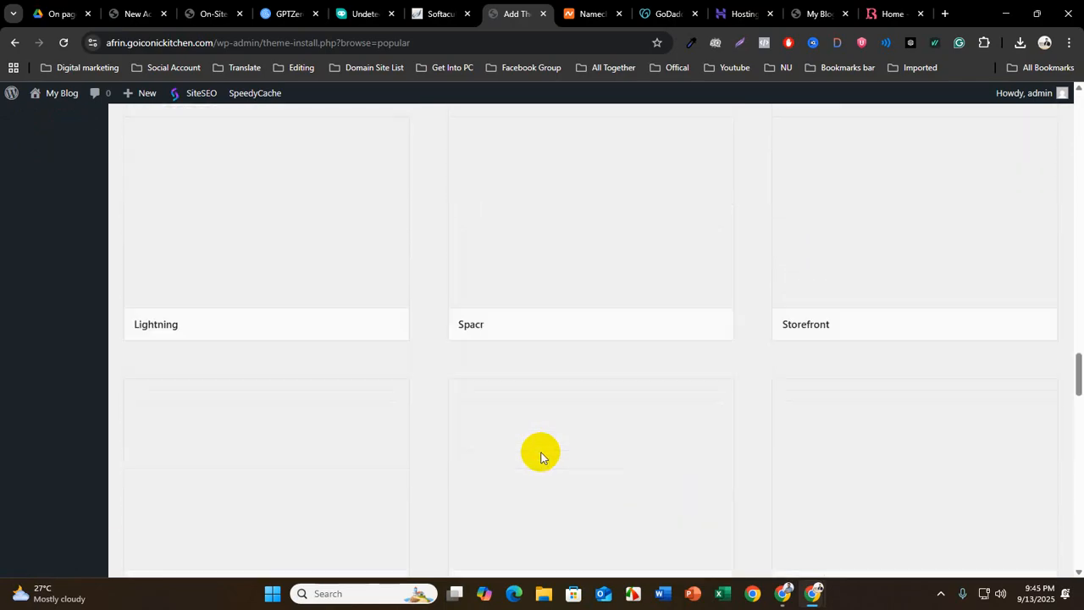
scroll(543, 458, down, 4)
scroll(542, 459, down, 4)
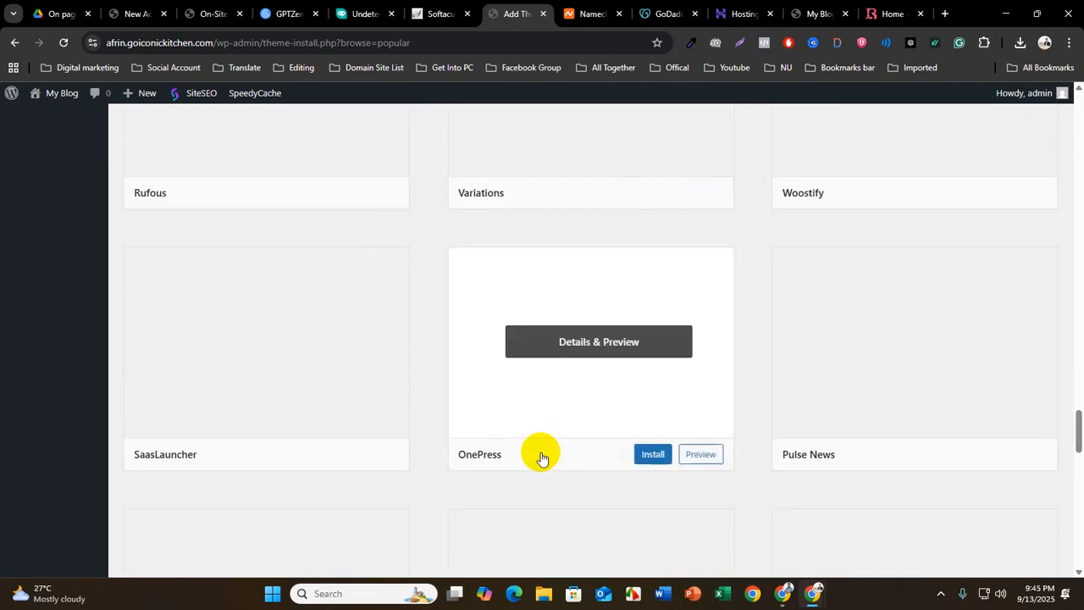
Activate the installed GeneratePress theme and reload the My Blog front page to check its new look
scroll(543, 459, up, 20)
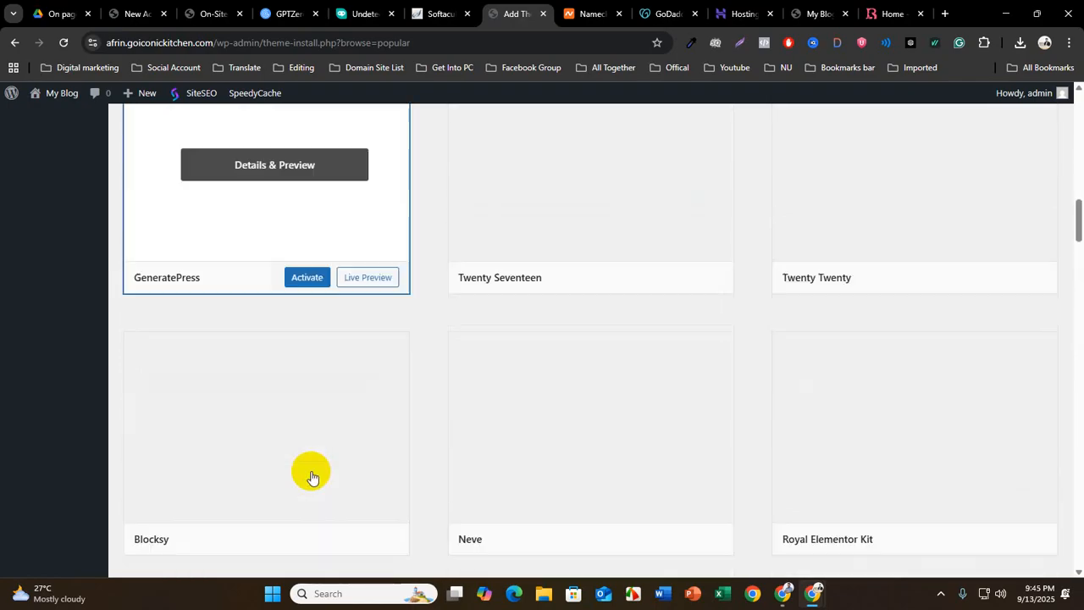
scroll(312, 474, up, 8)
scroll(313, 474, down, 7)
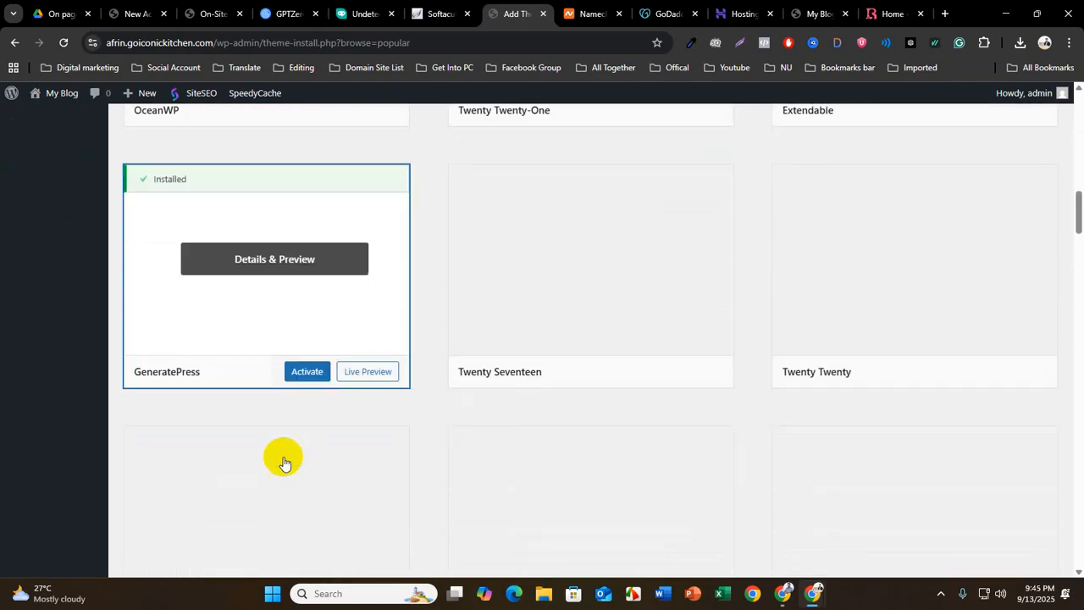
click(307, 344)
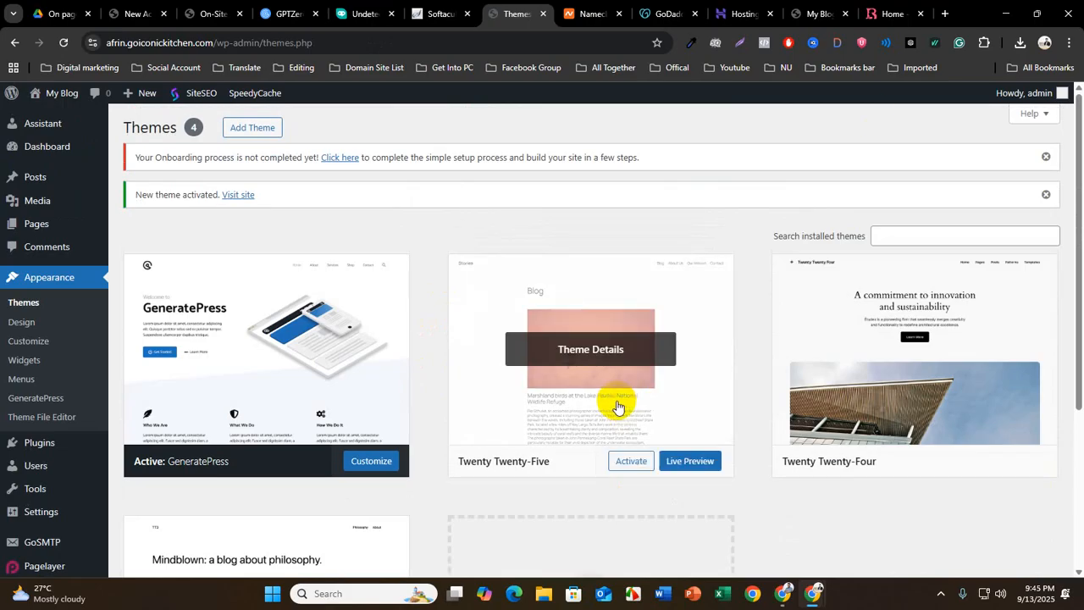
click(820, 14)
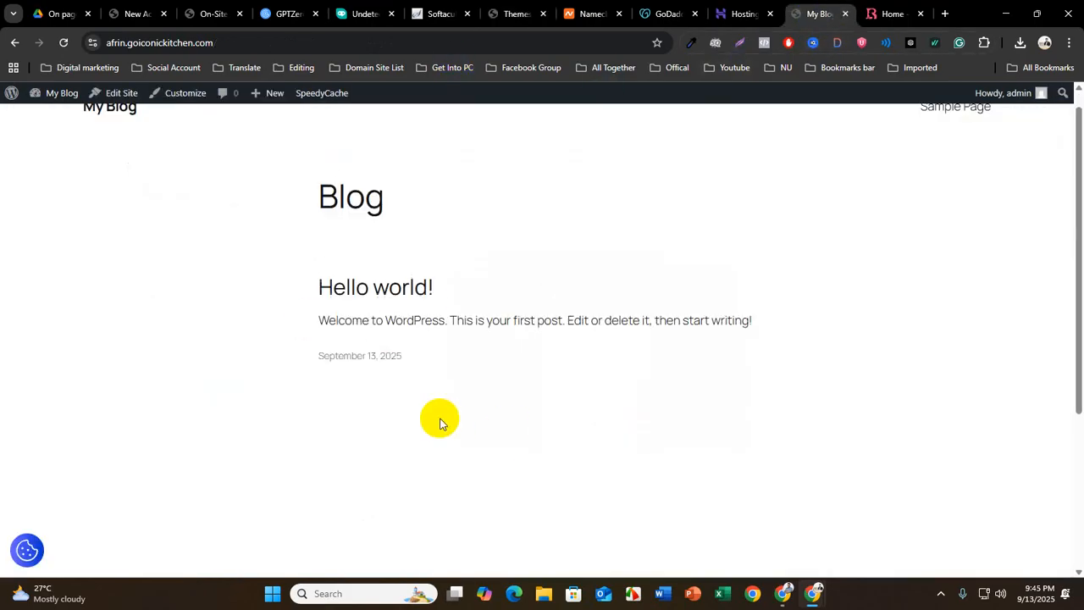
click(64, 42)
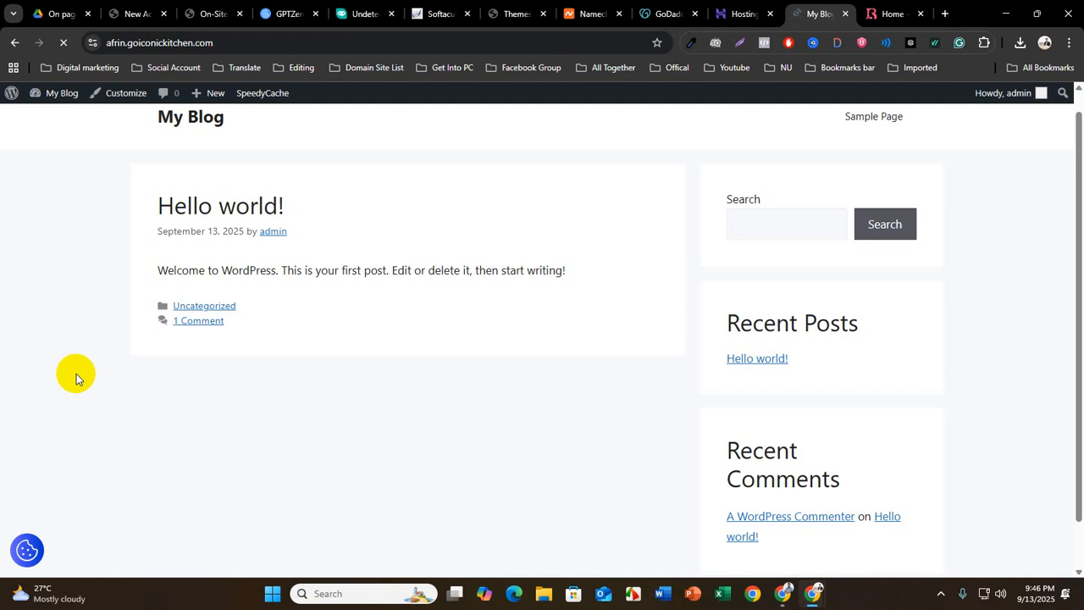
Return to the site's WordPress admin and open the list of installed plugins
click(499, 14)
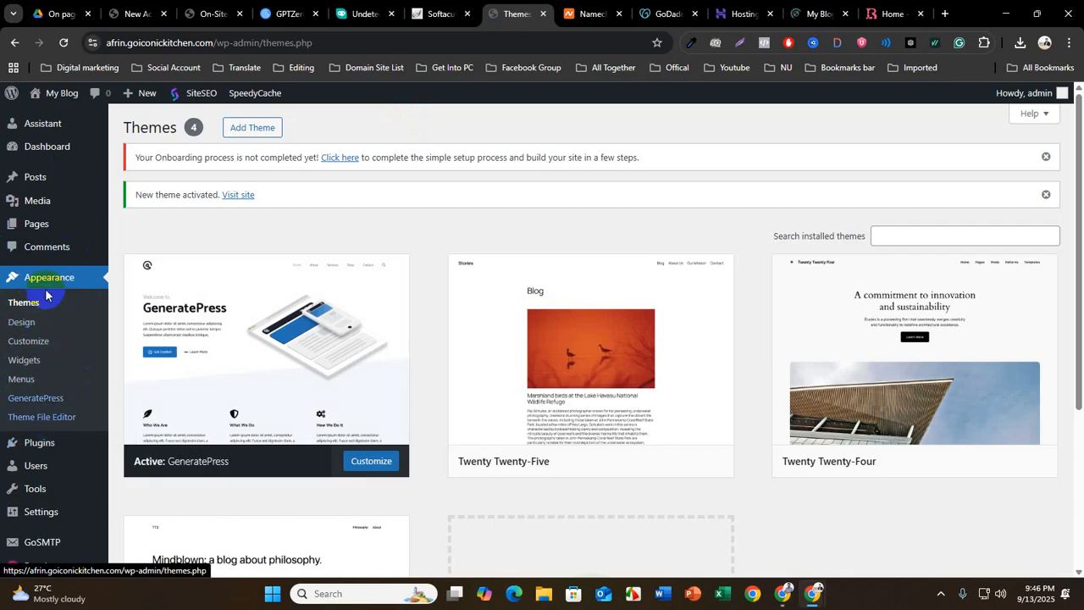
mouse_move(34, 442)
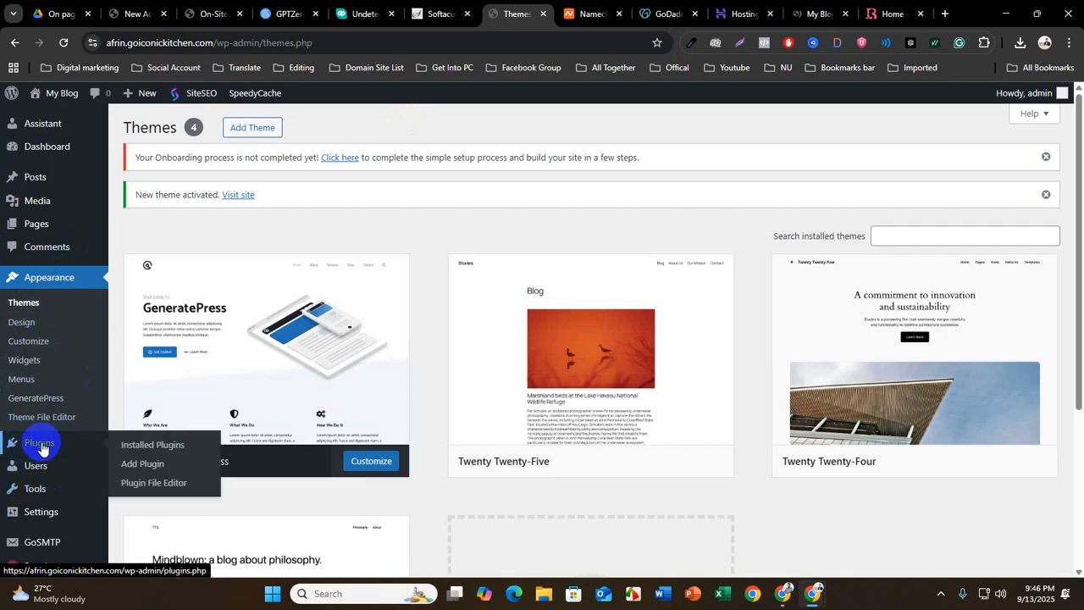
click(156, 446)
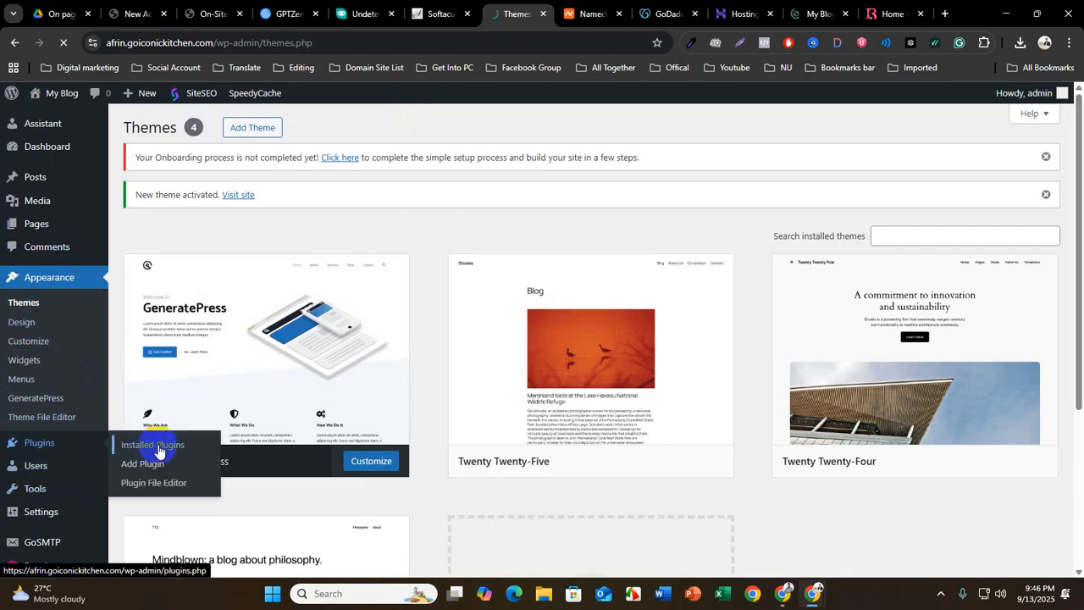
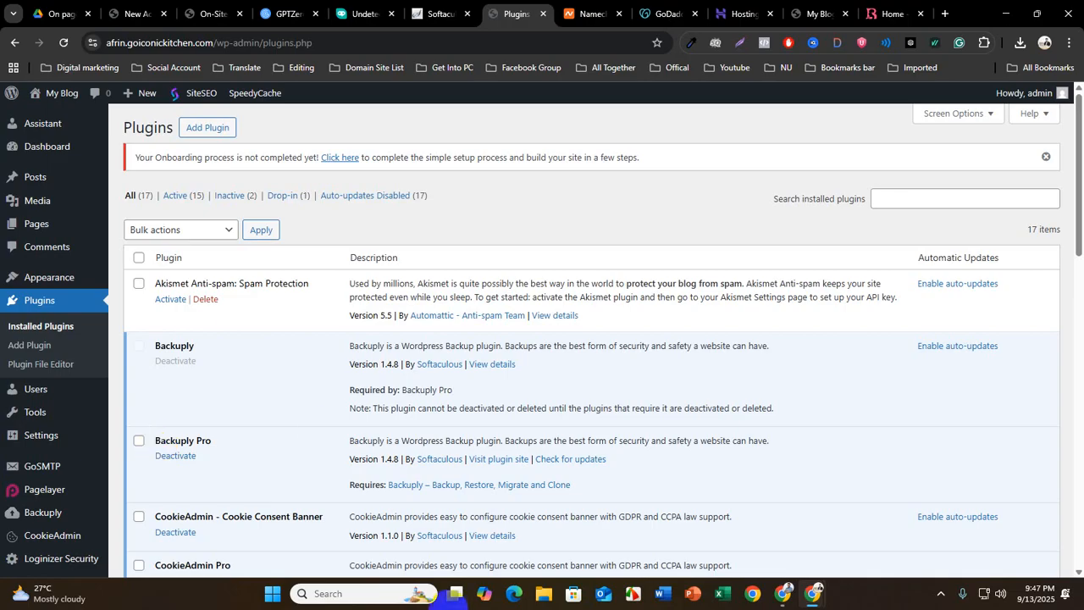
Look over the installed plugins and open the page for adding new plugins
scroll(161, 457, down, 3)
scroll(164, 461, up, 1)
scroll(165, 462, up, 2)
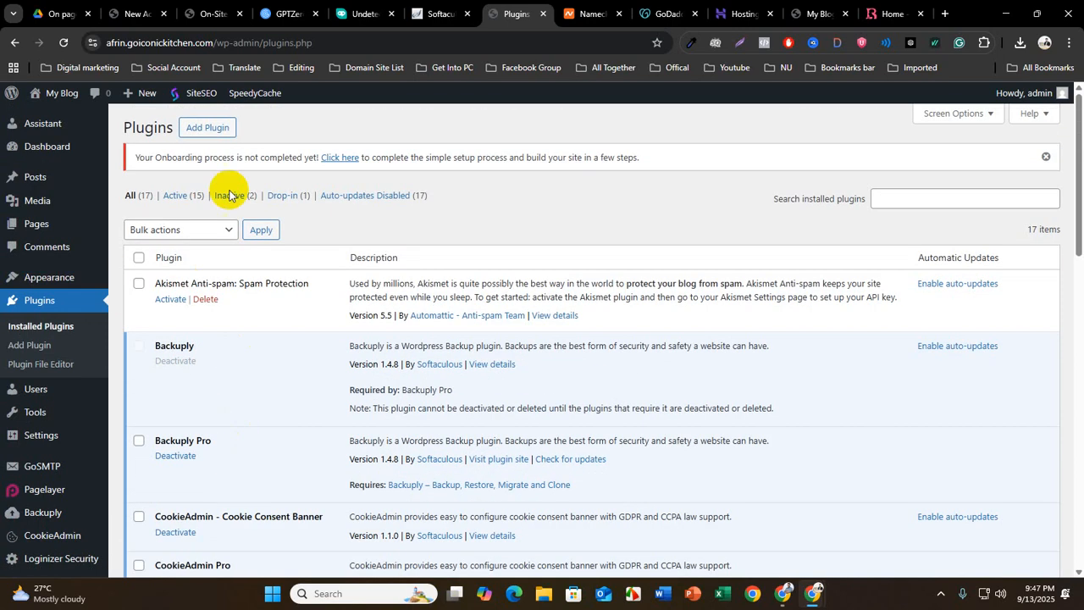
click(202, 138)
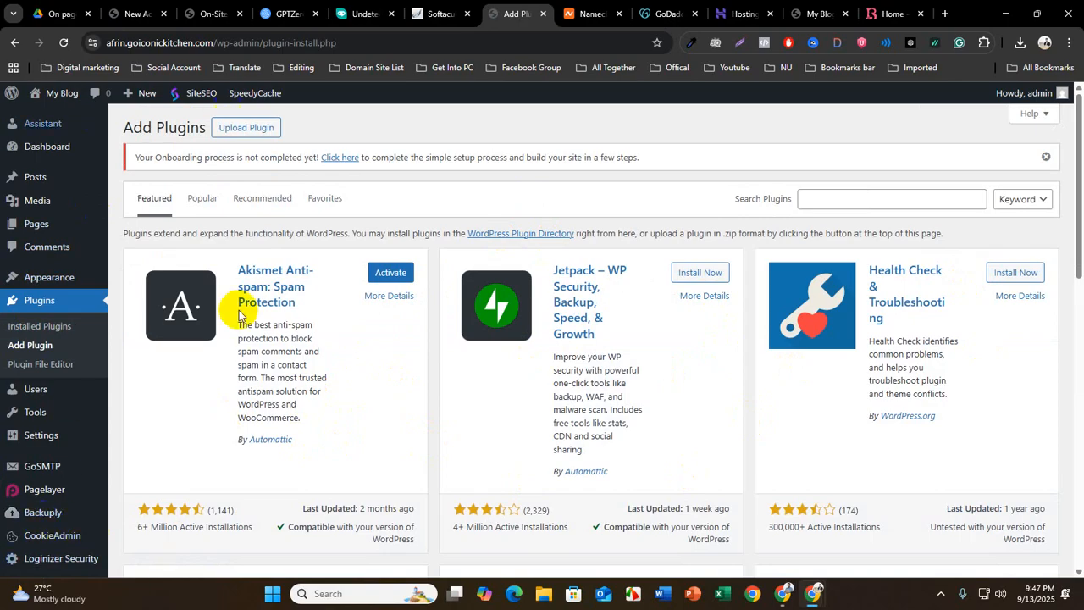
Open the list of all site users and bring up the form for adding a new user
mouse_move(42, 394)
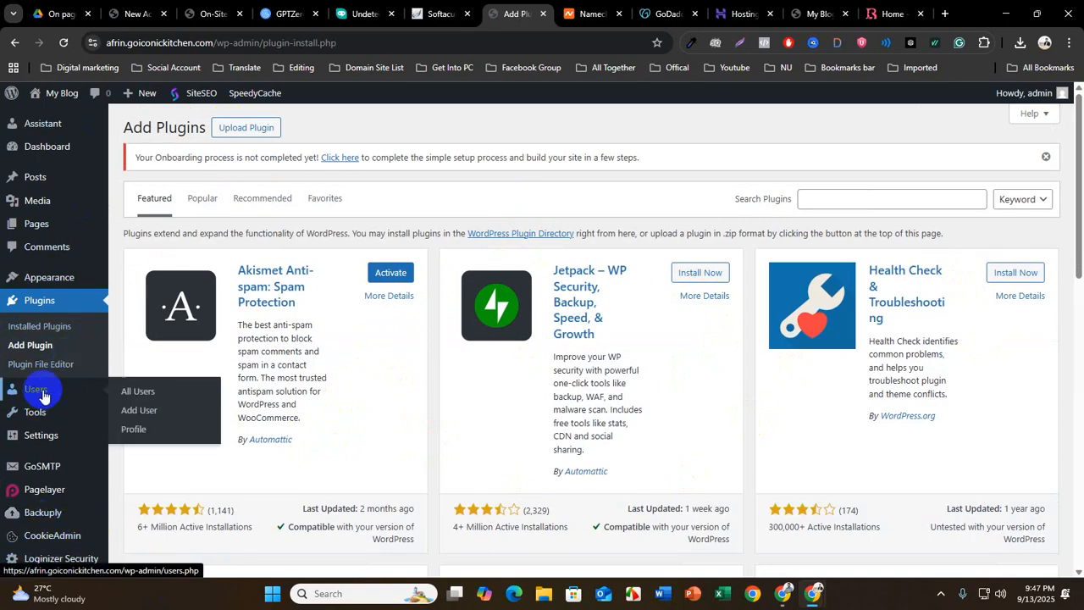
click(138, 390)
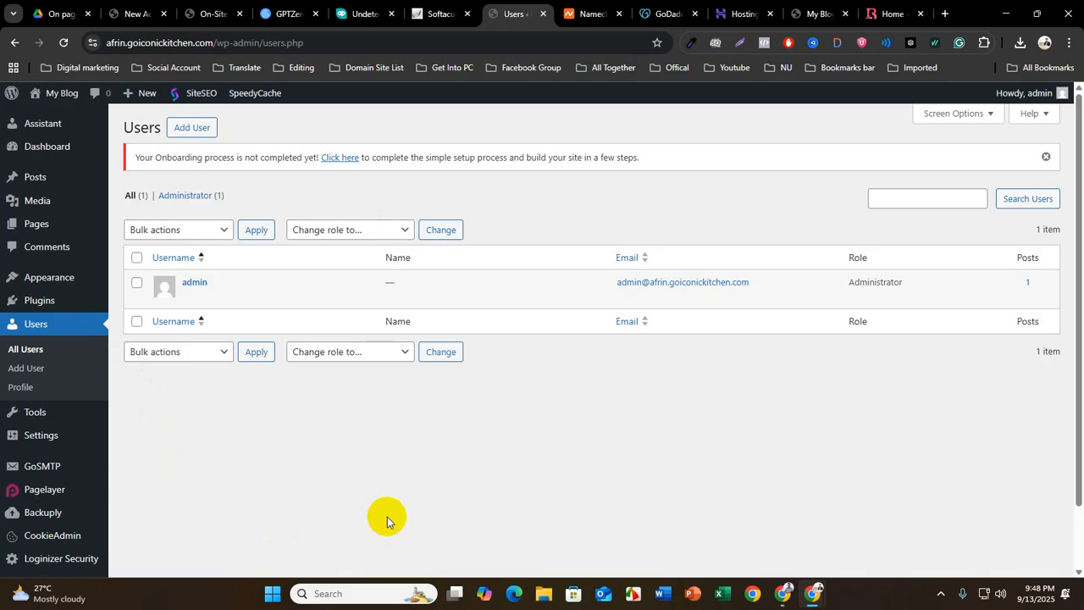
click(193, 129)
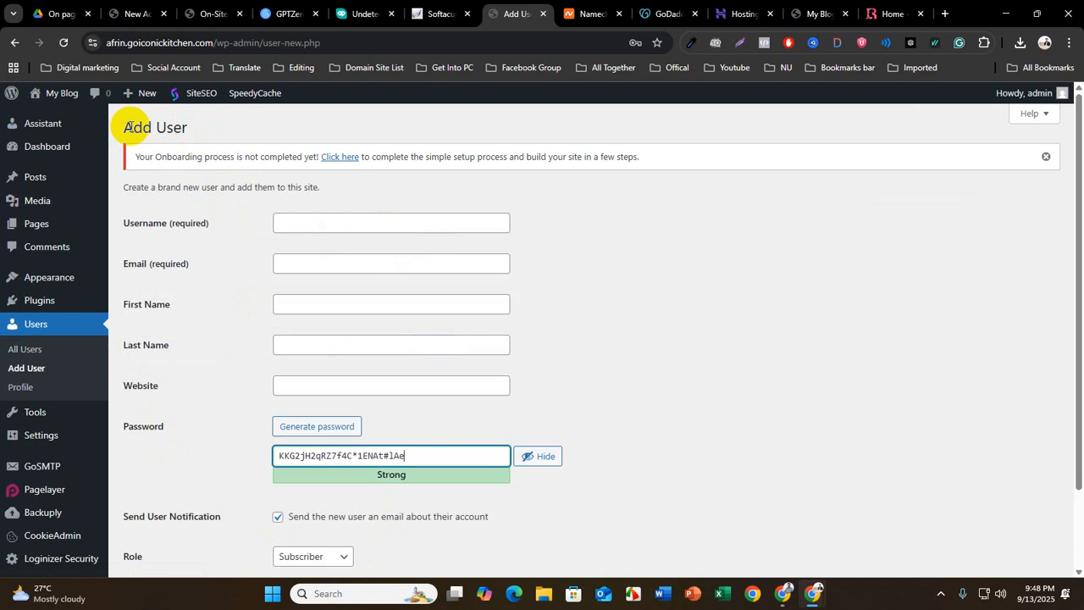
Examine the new-user form's username, email, first name, last name, website and generated password fields
double_click(128, 120)
click(290, 223)
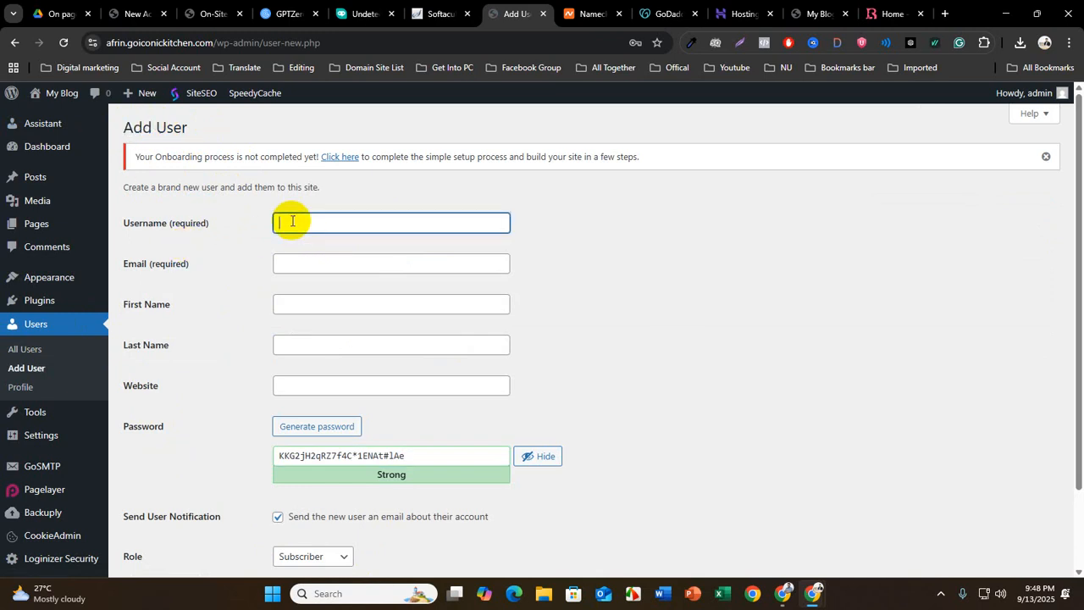
click(286, 263)
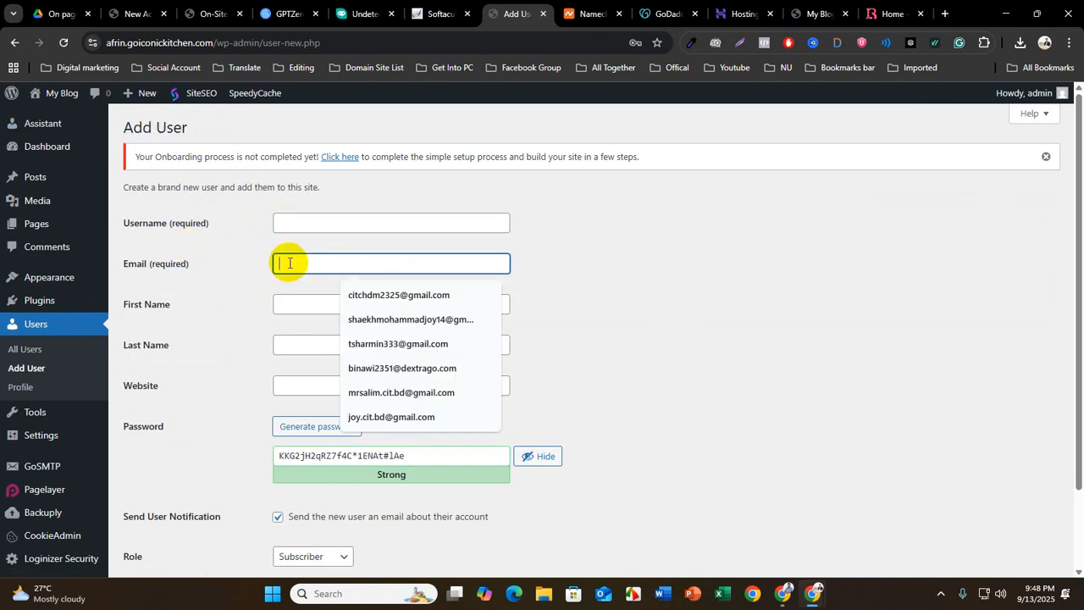
click(286, 304)
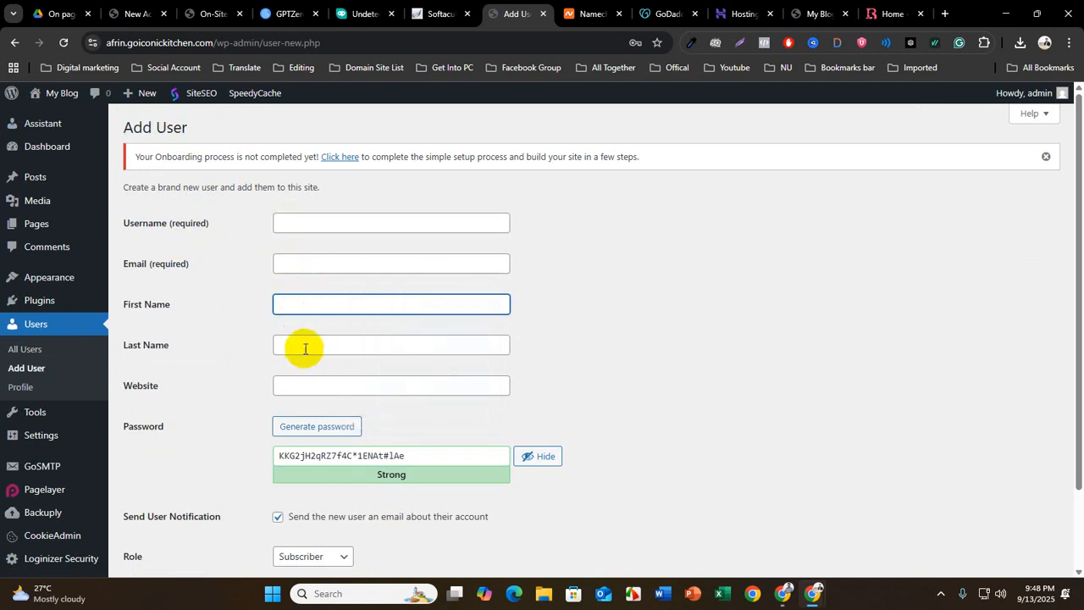
click(305, 347)
click(303, 383)
scroll(177, 496, down, 2)
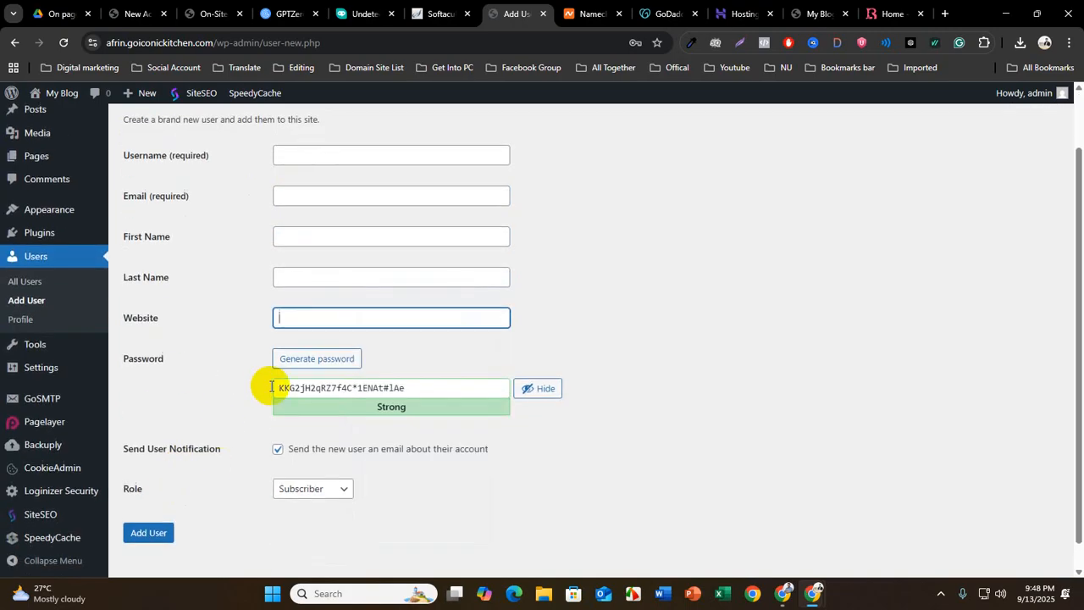
click(440, 391)
drag(435, 386, 231, 396)
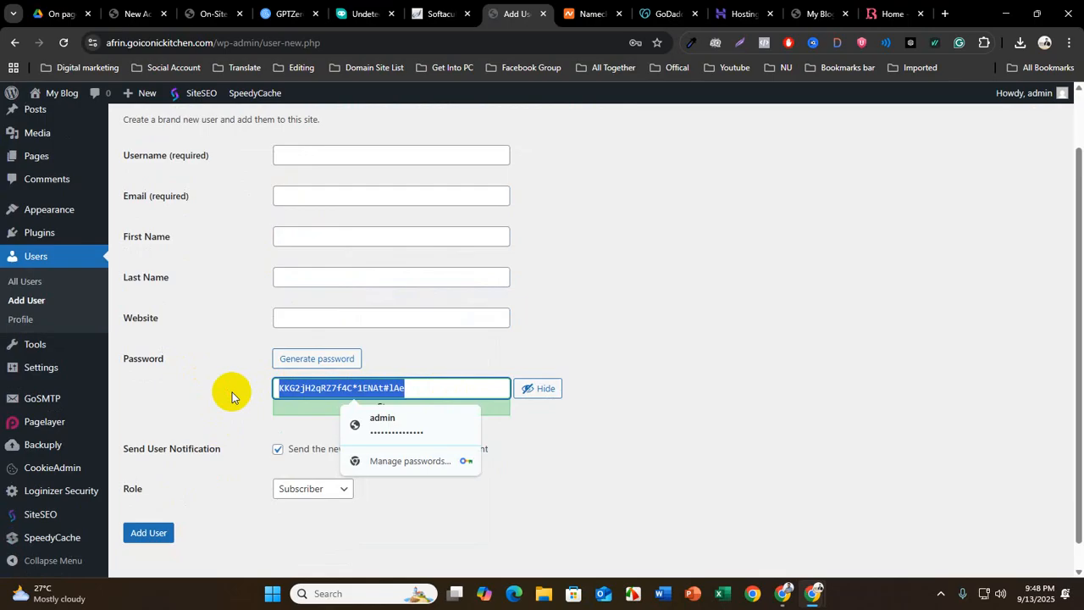
scroll(233, 392, down, 1)
click(230, 392)
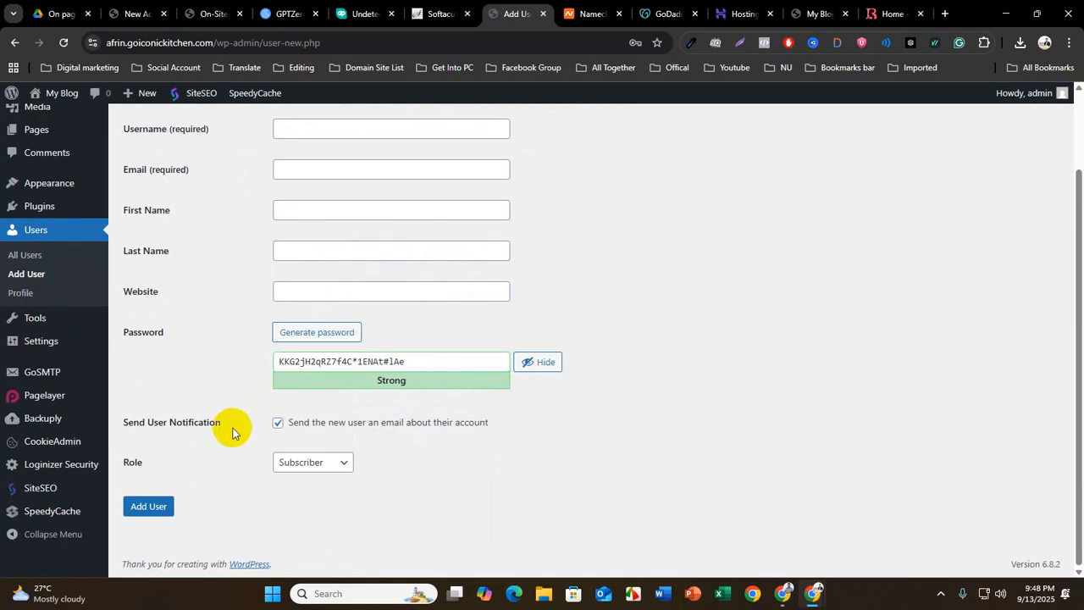
Set the new user's role to Editor
click(133, 463)
click(310, 467)
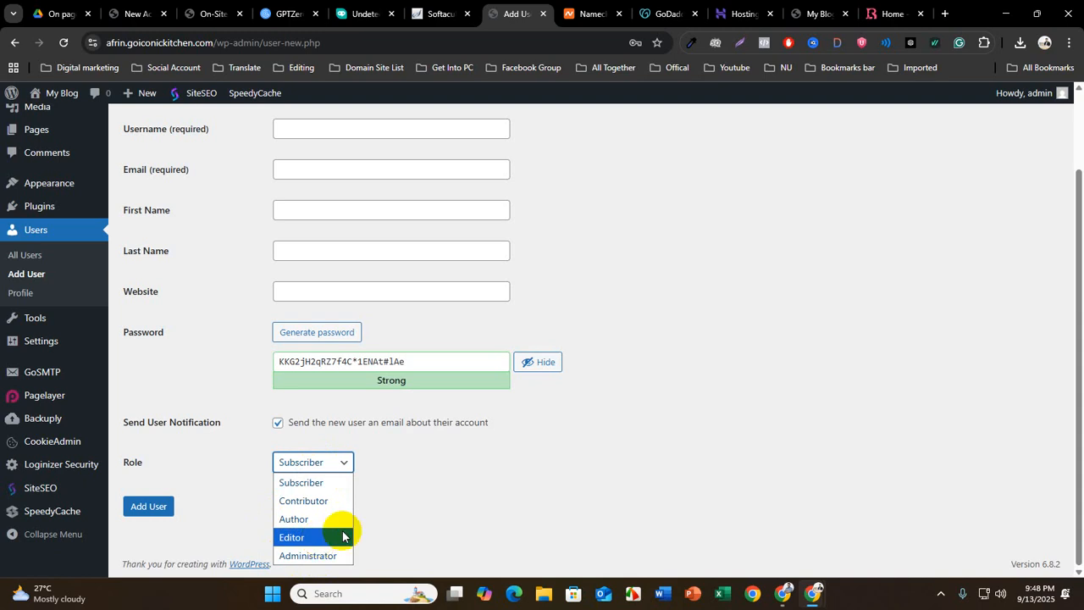
click(319, 539)
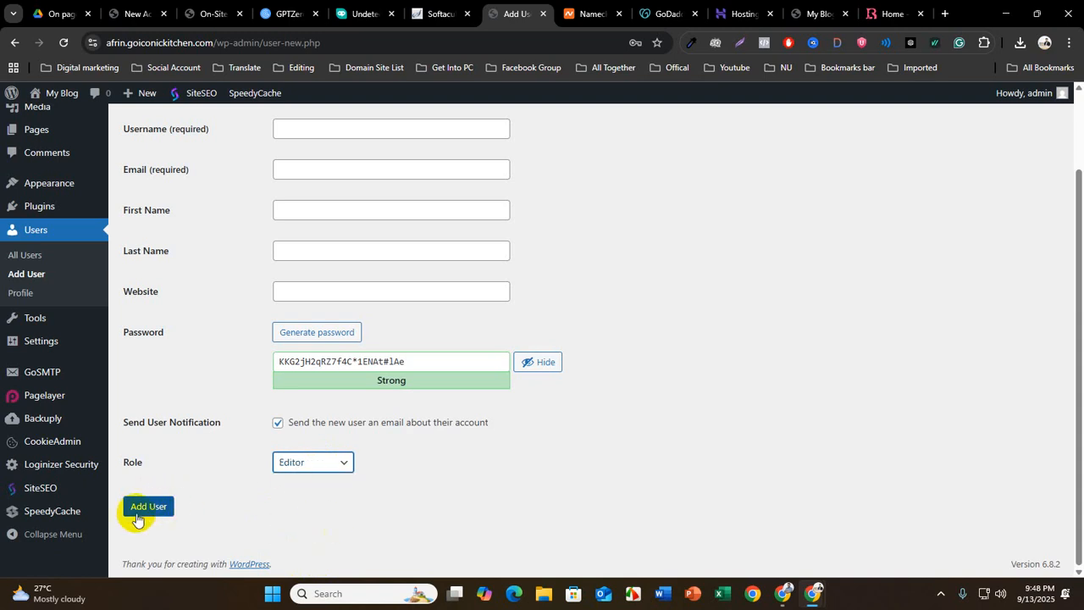
Review the username and password fields a new user needs for logging in
scroll(216, 458, up, 2)
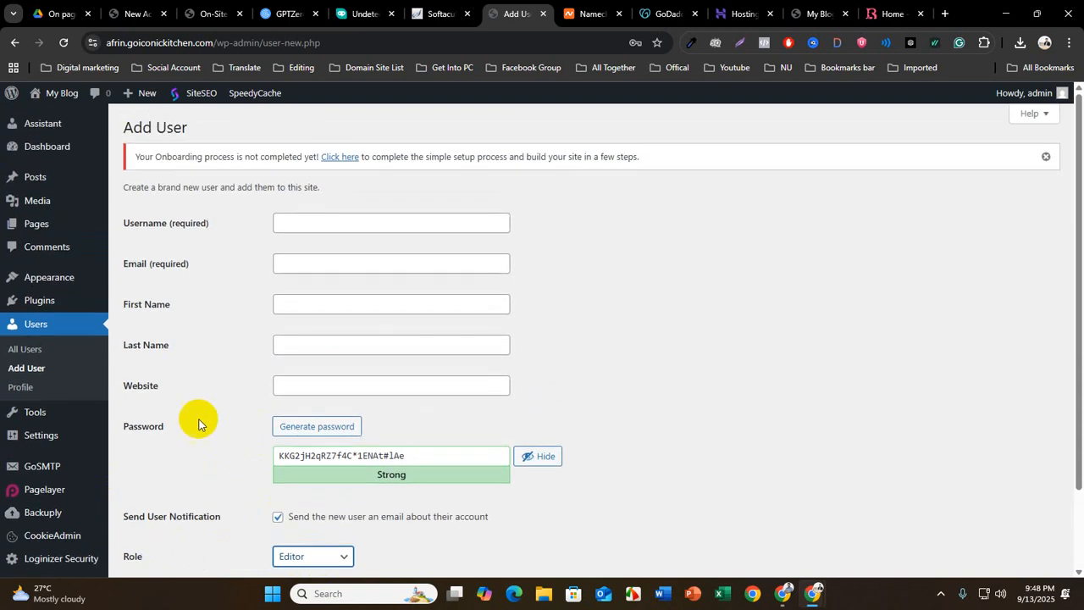
click(299, 225)
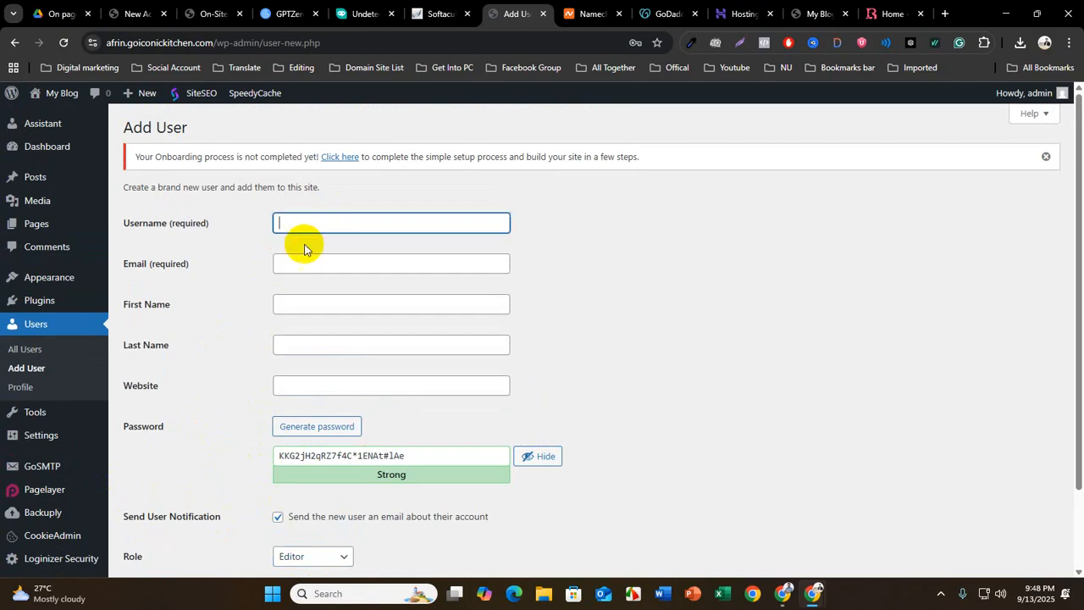
click(318, 455)
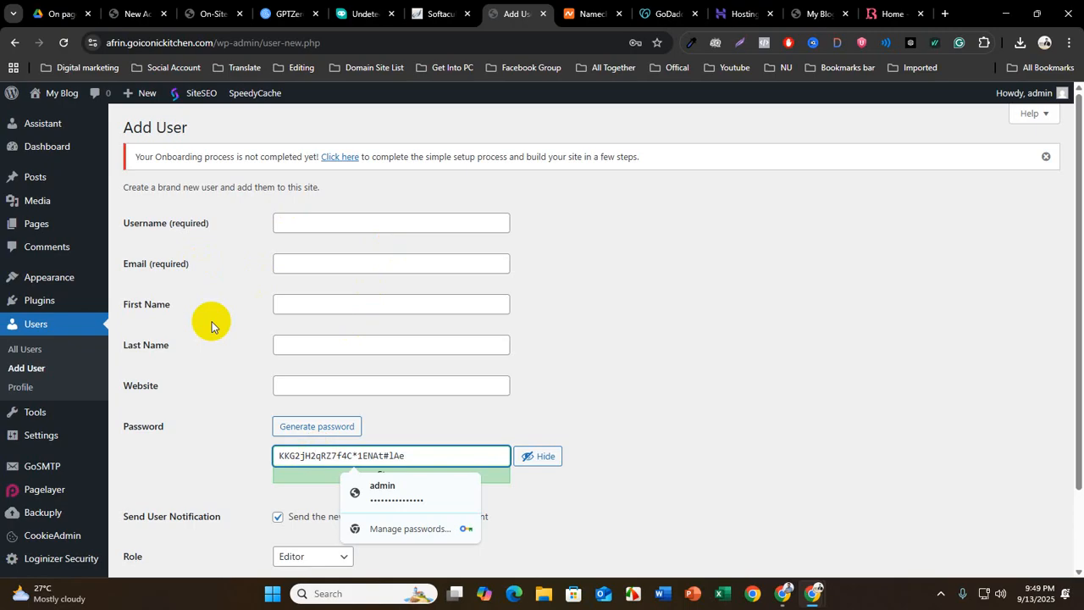
click(295, 221)
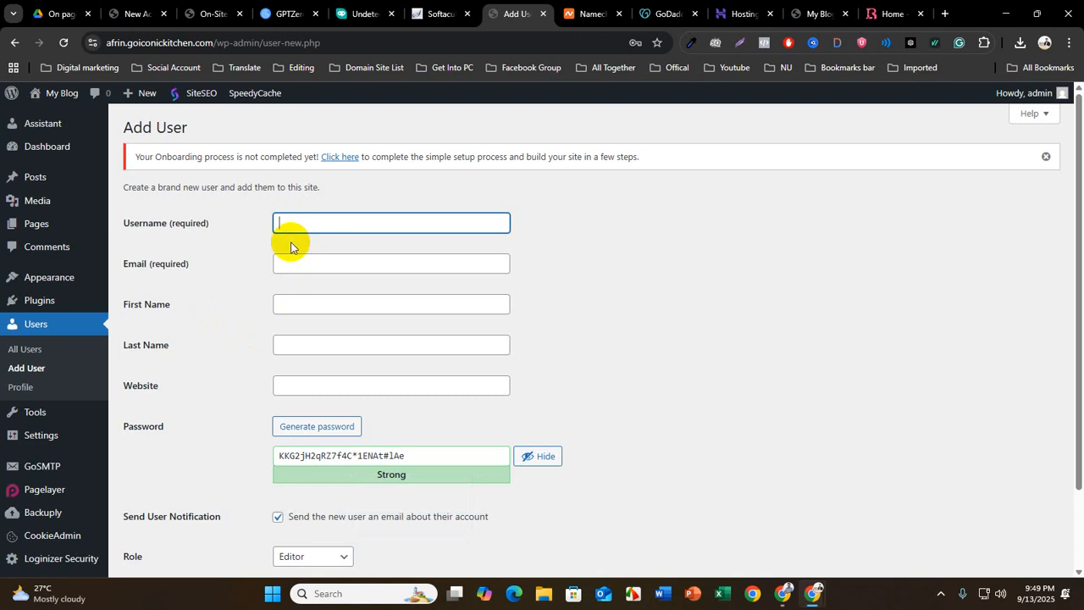
Open the Site Health tool and look through its recommended improvements
scroll(231, 413, down, 2)
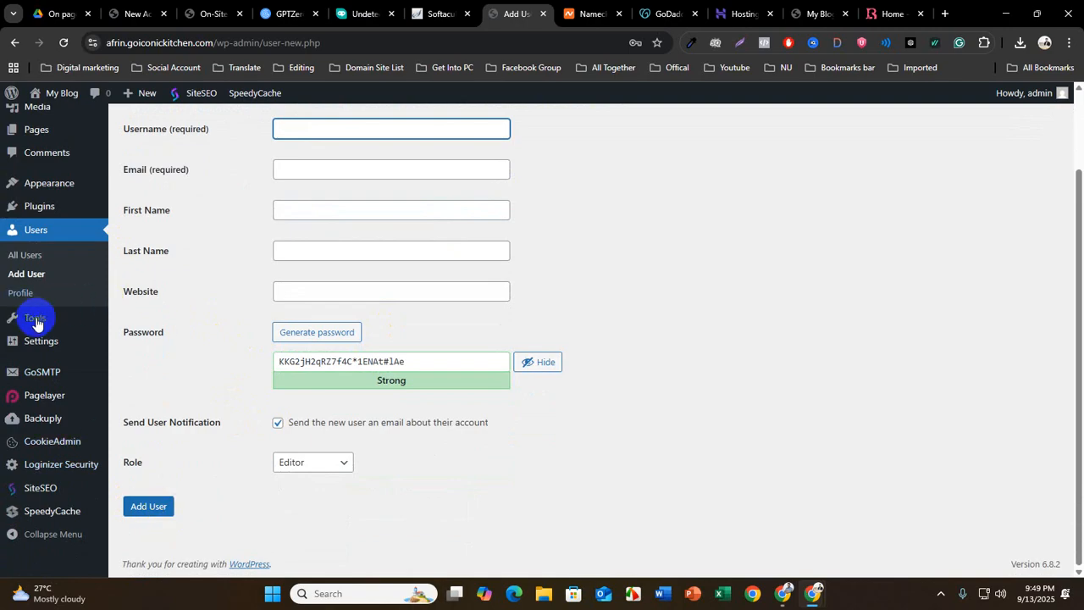
mouse_move(35, 320)
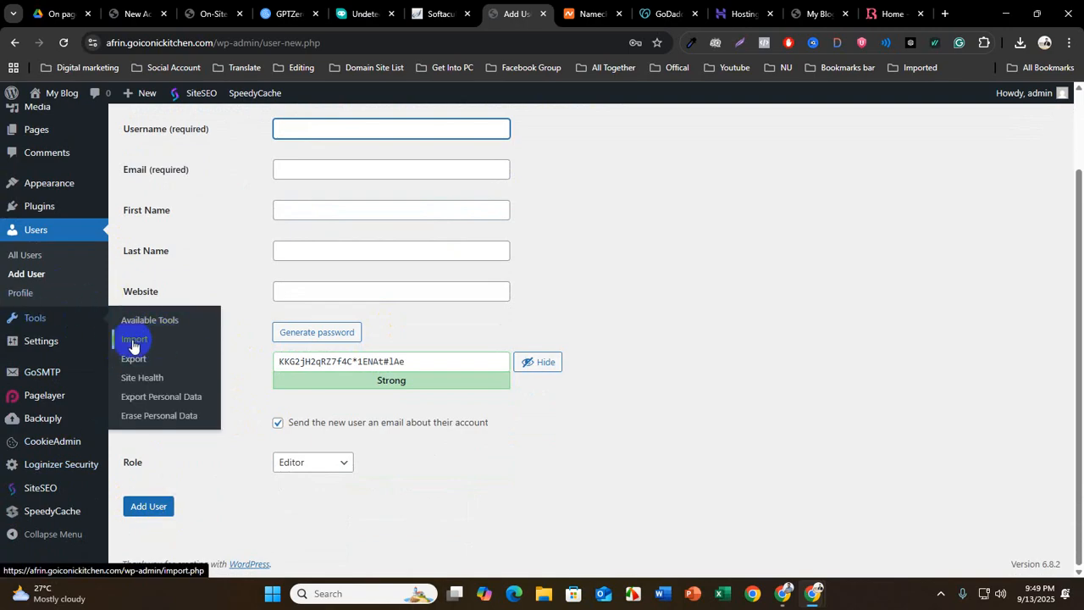
click(168, 377)
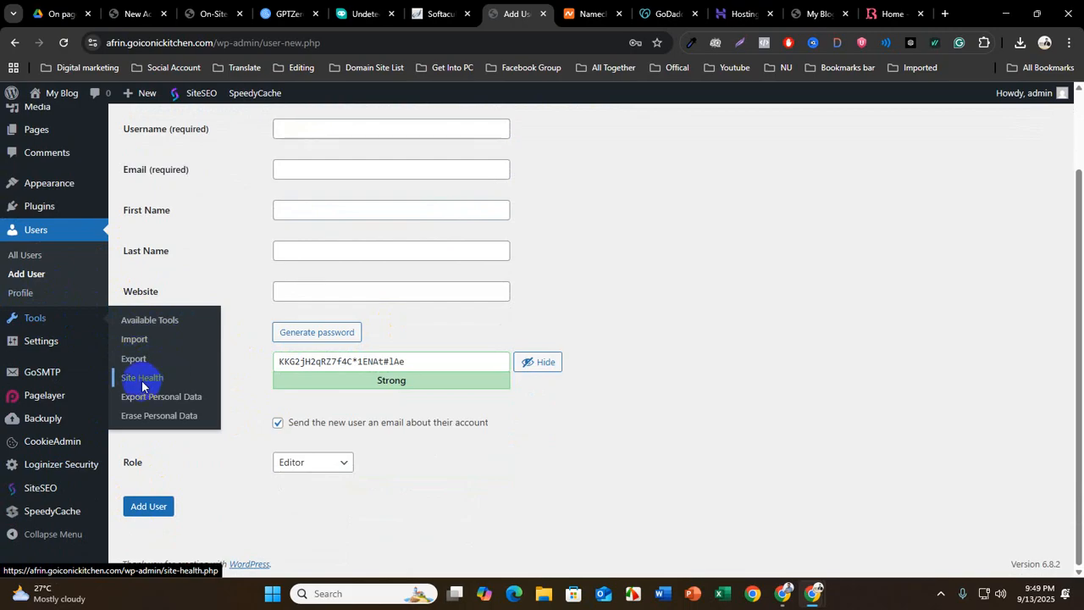
click(597, 127)
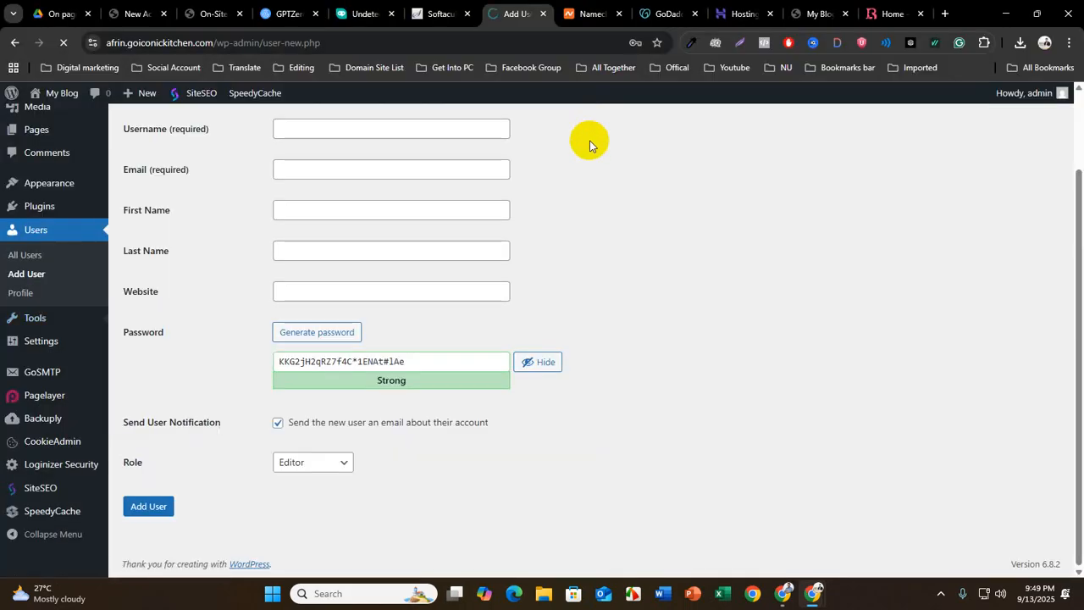
scroll(343, 480, down, 2)
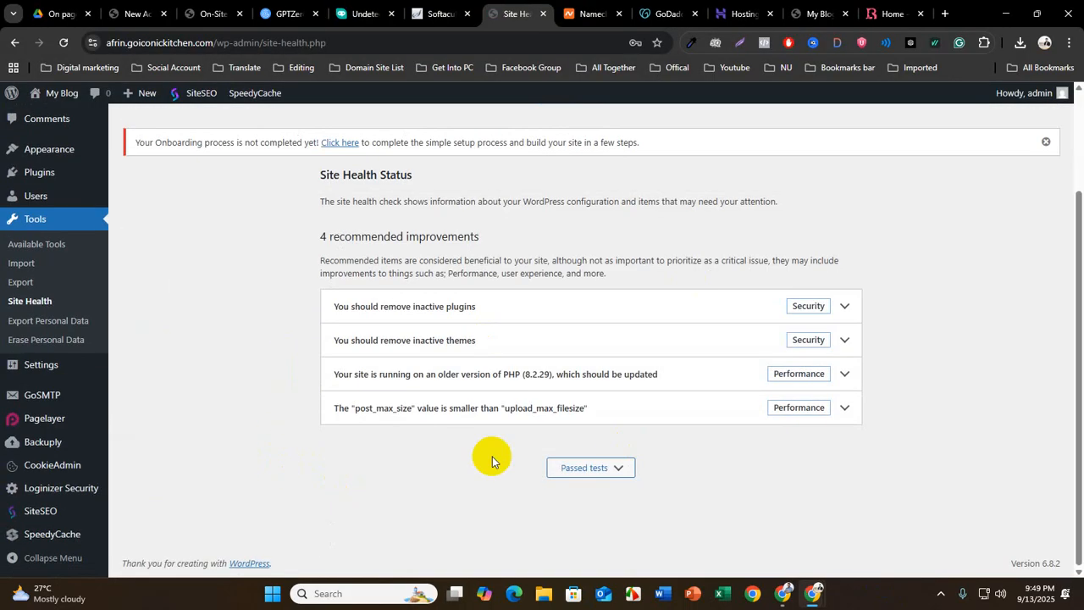
Open the site's General settings and clear the site title
mouse_move(37, 377)
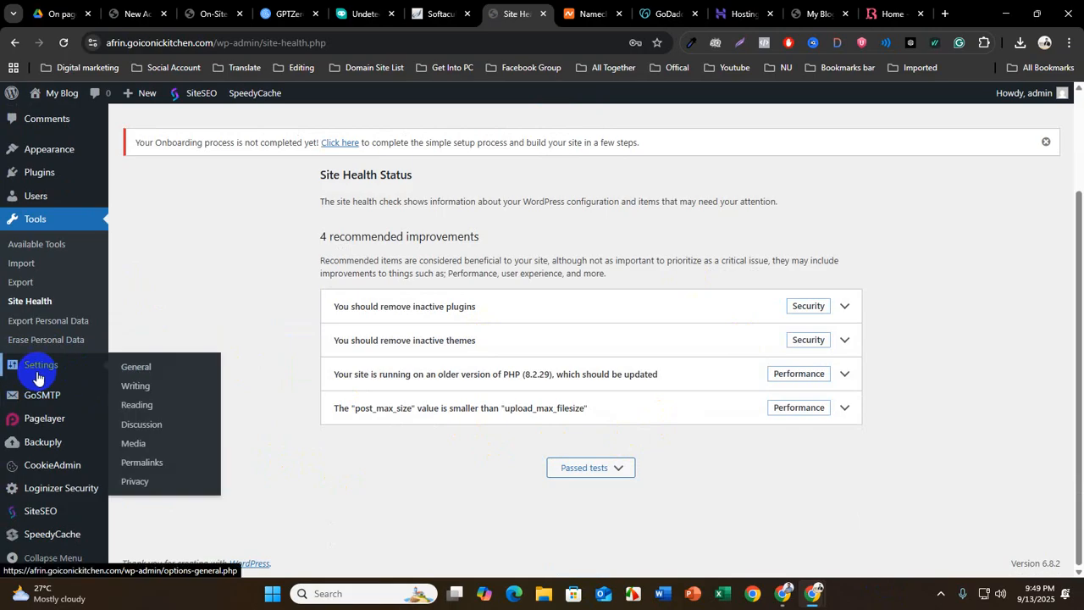
click(139, 368)
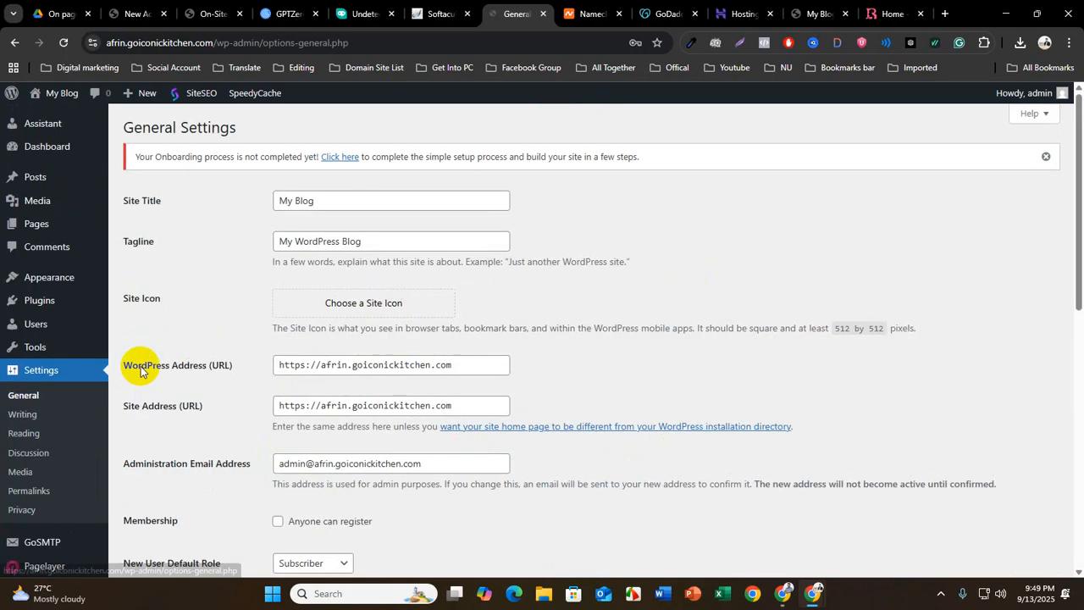
drag(121, 199, 204, 205)
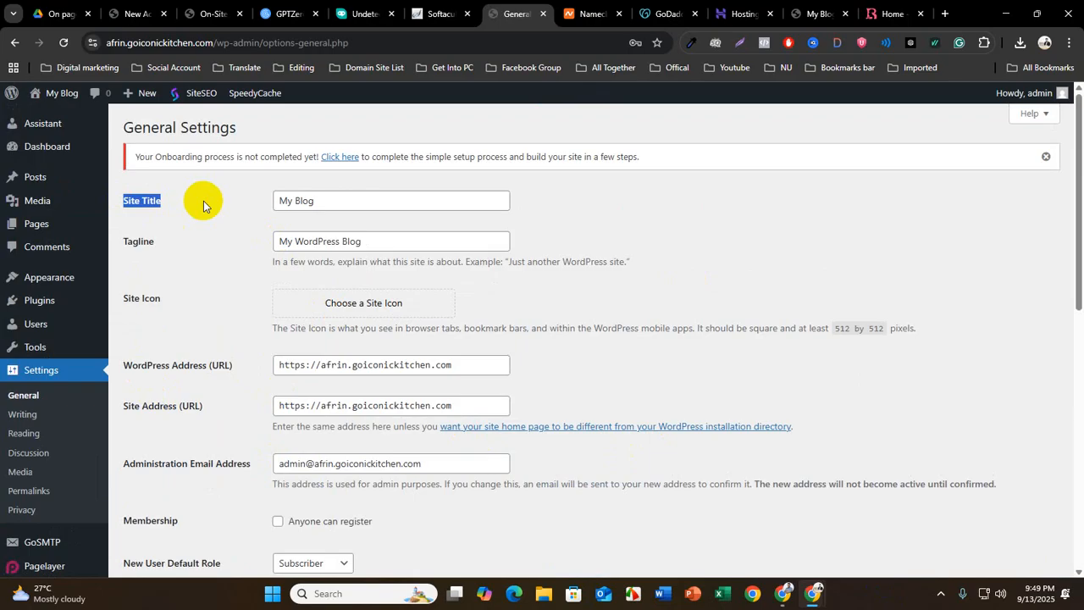
drag(339, 201, 266, 200)
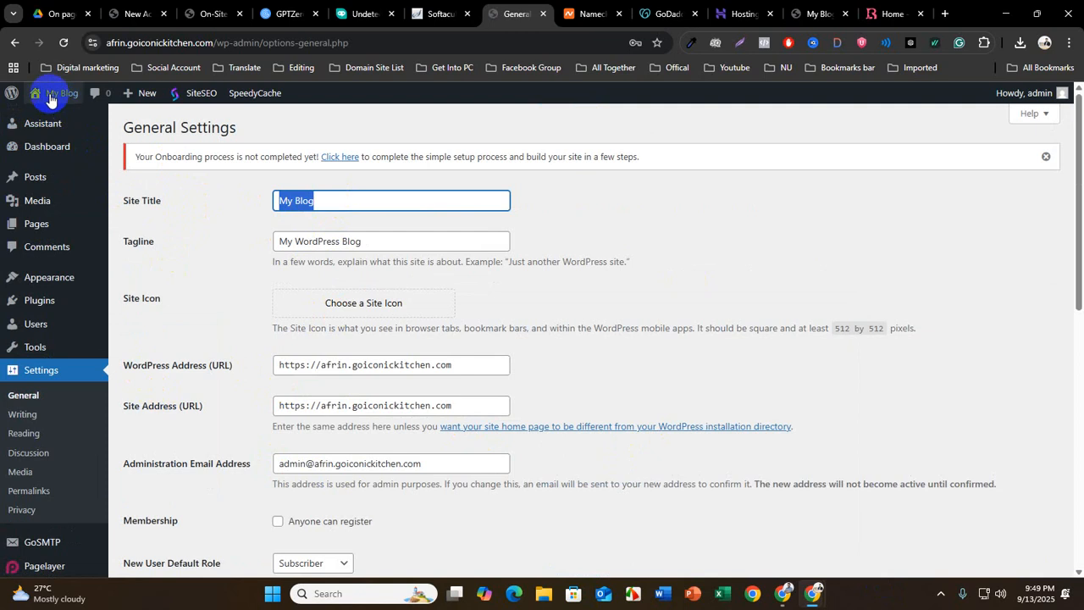
mouse_move(63, 103)
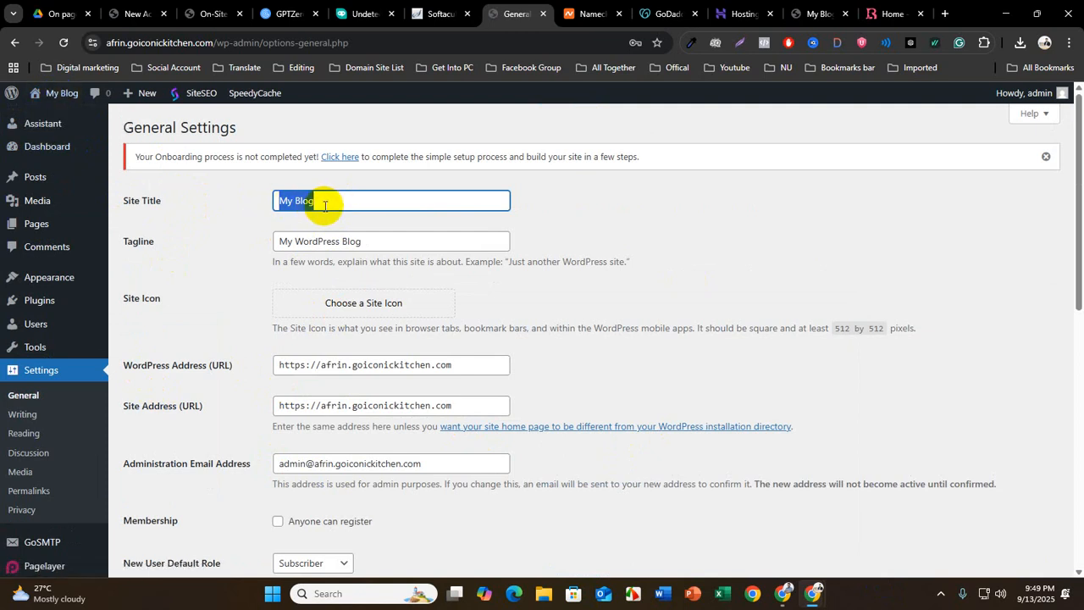
key(BackSpace)
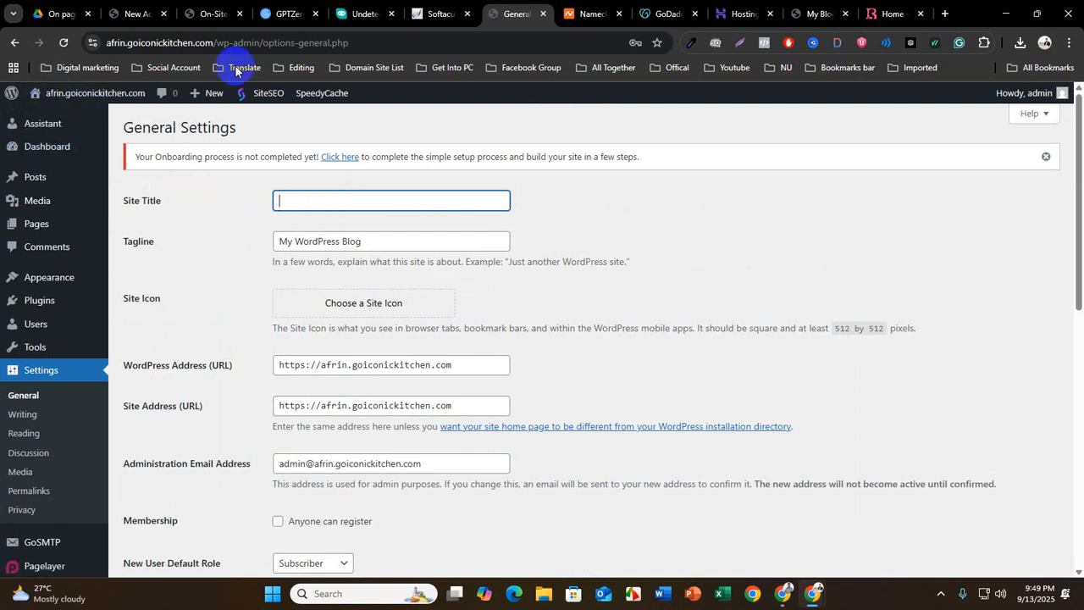
Copy the domain name goiconickitchen from the page's web address and enter it as the site title
double_click(194, 43)
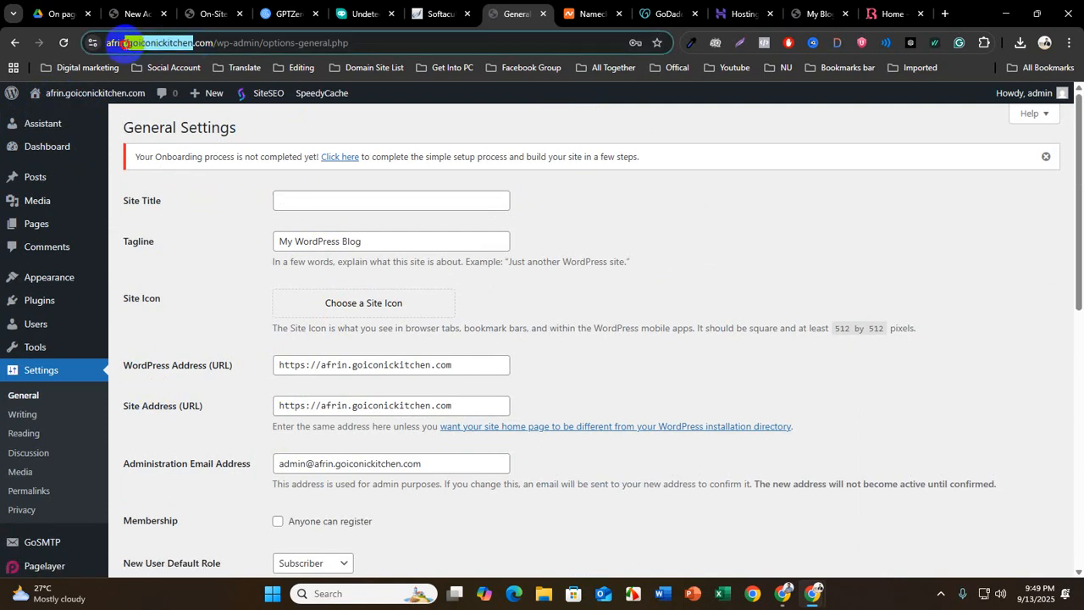
right_click(199, 47)
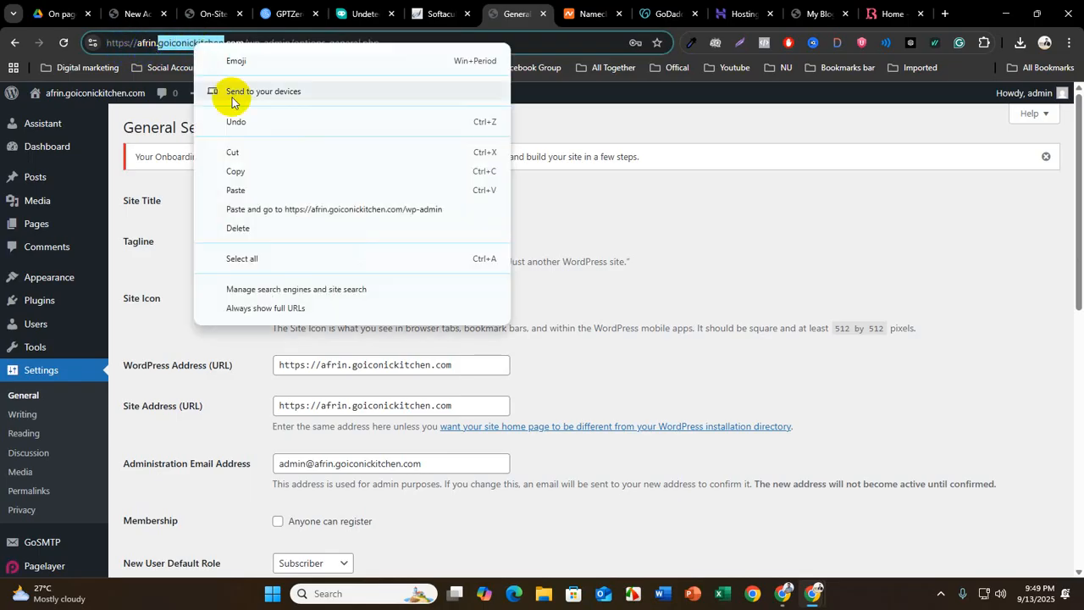
click(243, 168)
click(315, 202)
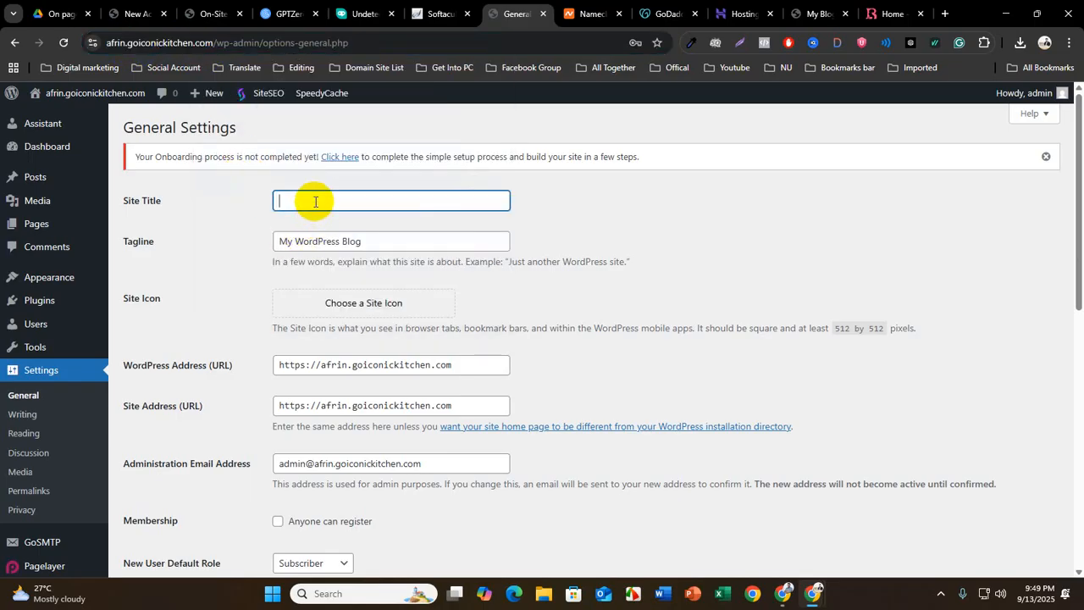
key(ctrl+v)
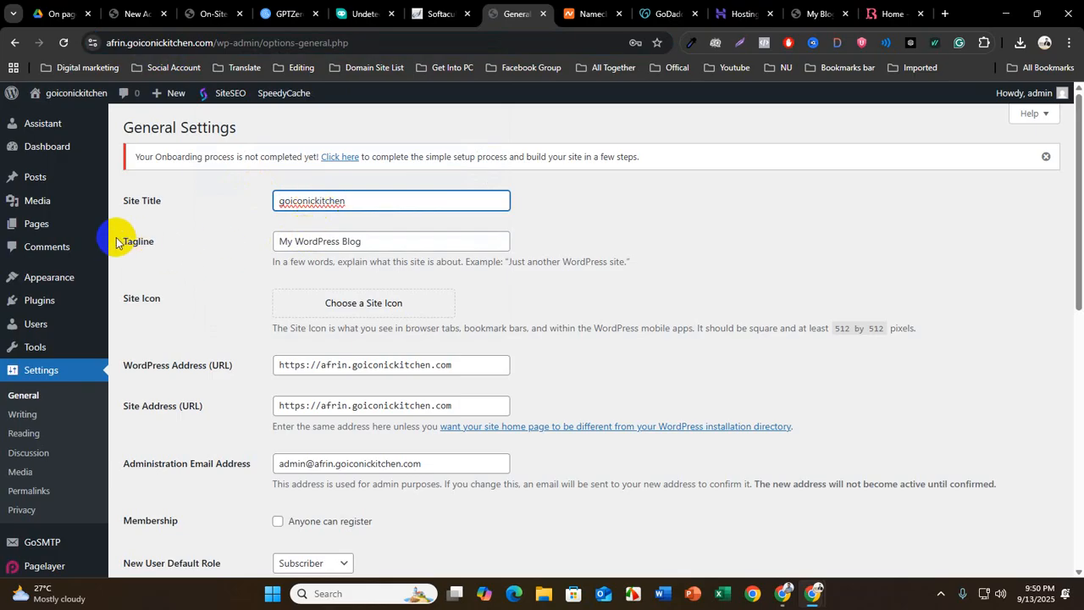
Clear the default tagline text in the General settings
drag(121, 238, 252, 240)
click(402, 239)
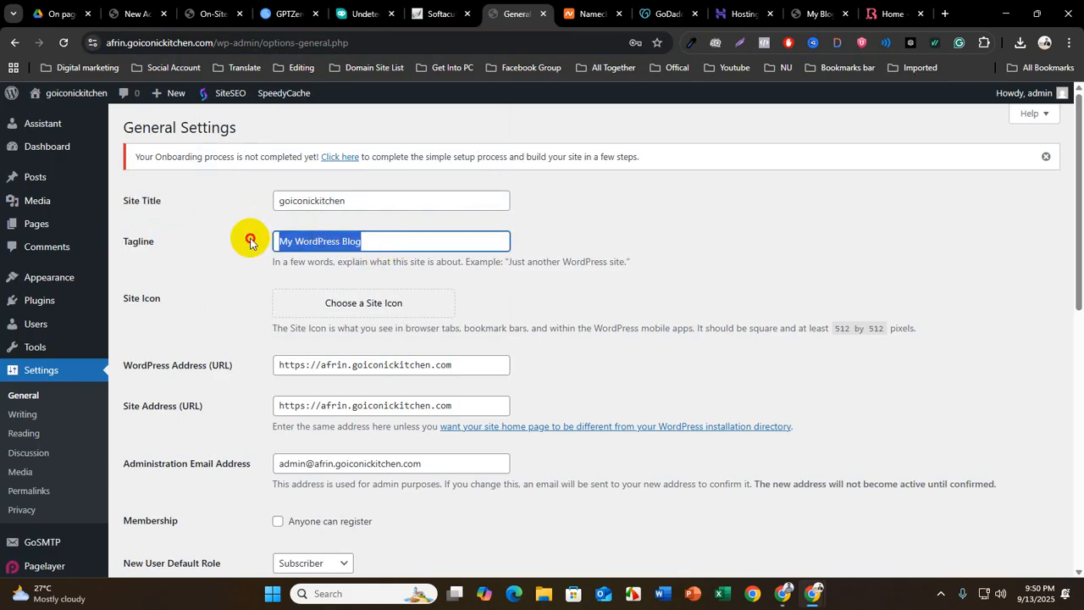
key(BackSpace)
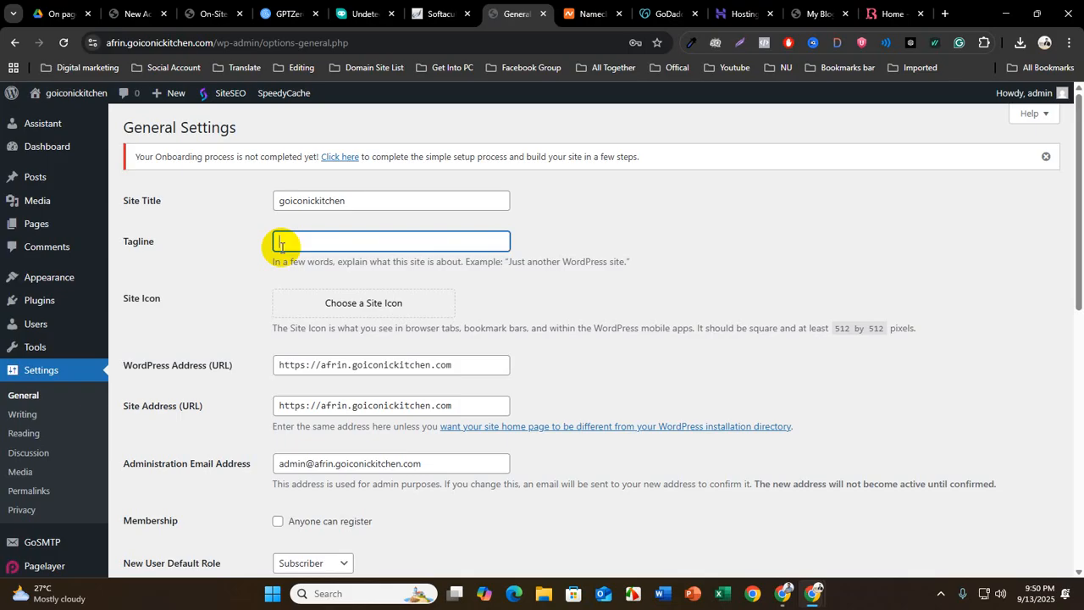
drag(154, 243, 131, 242)
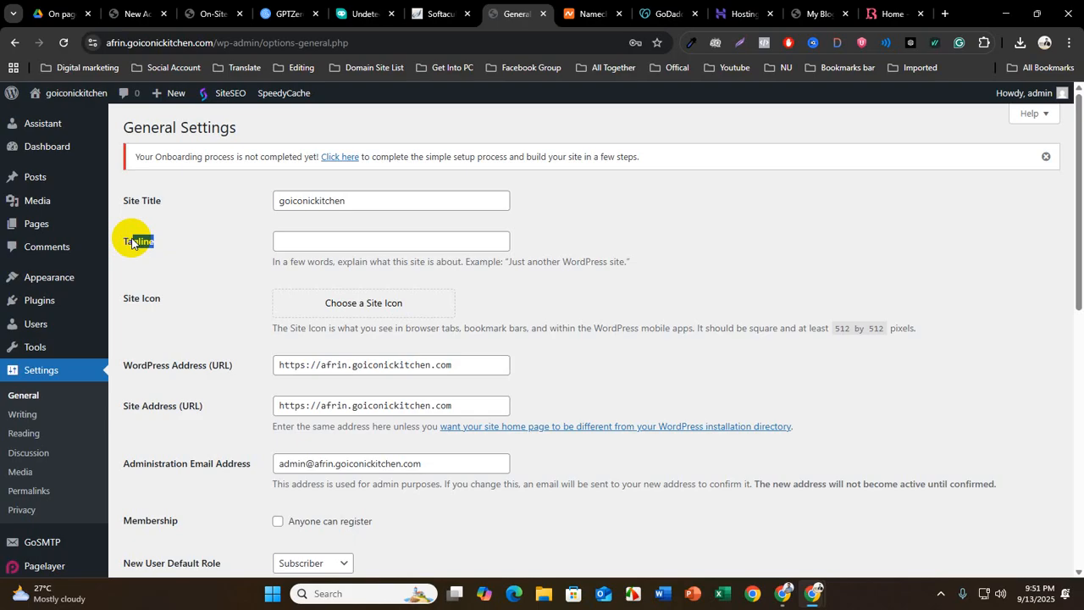
Save the General settings with the site title goiconickitchen and the empty tagline
drag(131, 243, 142, 217)
click(215, 293)
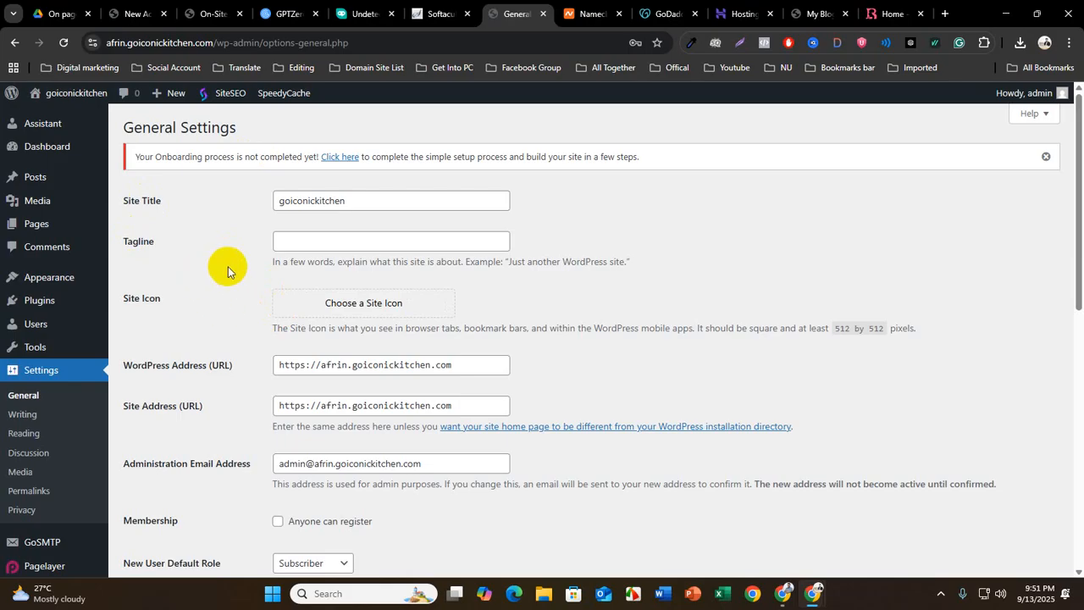
scroll(237, 392, down, 4)
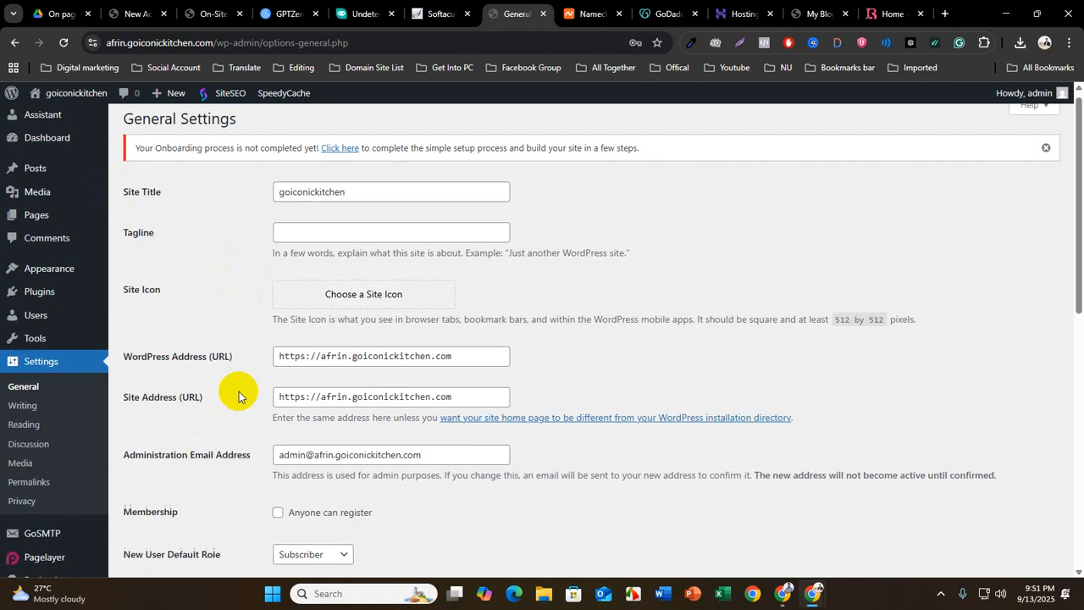
scroll(239, 391, down, 3)
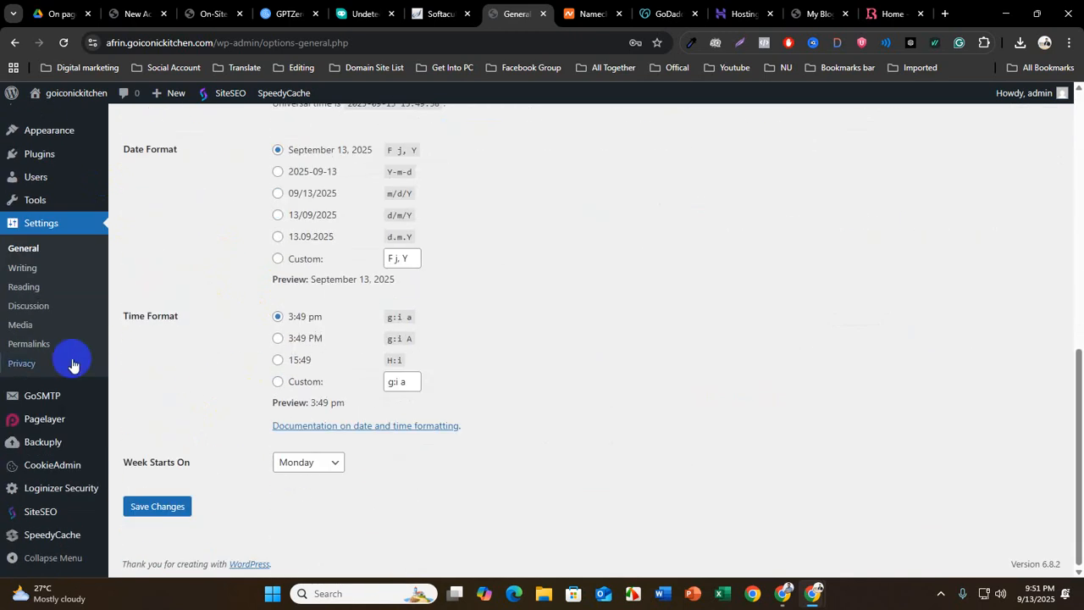
click(151, 504)
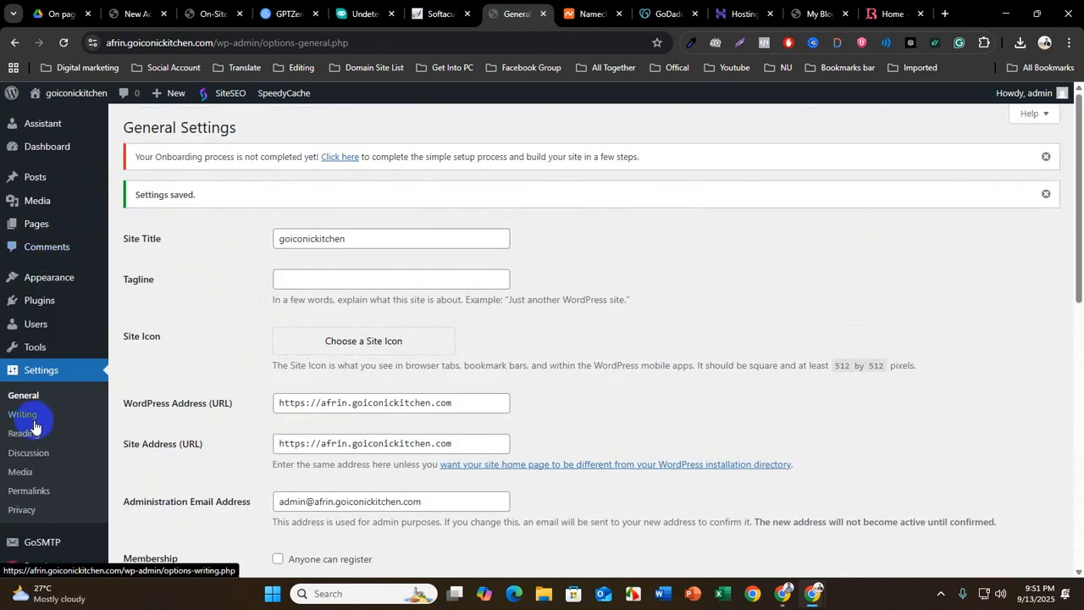
Open the site's Writing settings and look through the default post and post-via-email options
scroll(60, 381, down, 1)
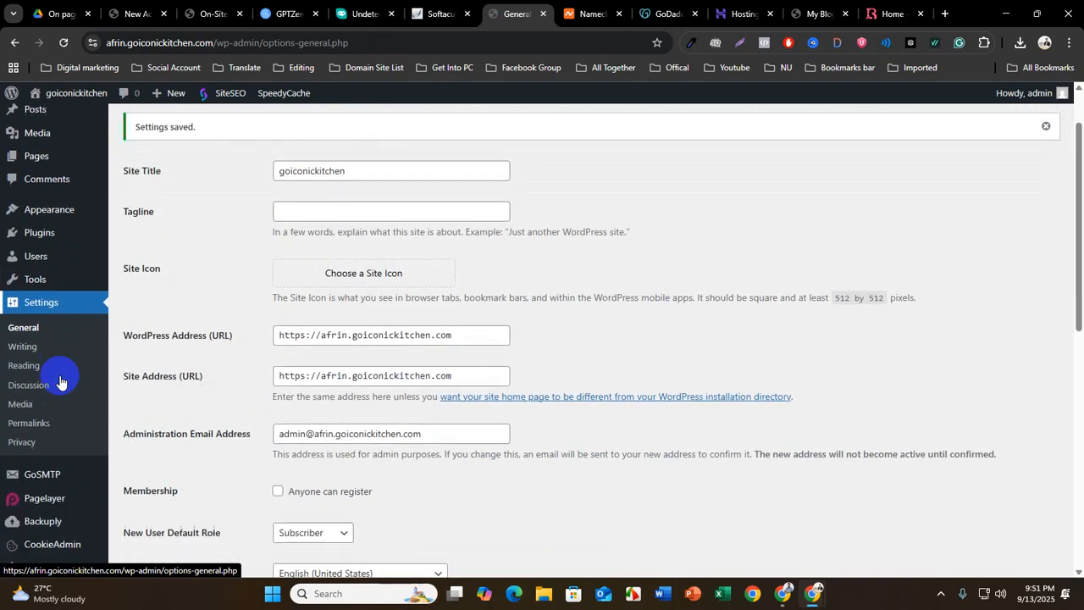
click(24, 348)
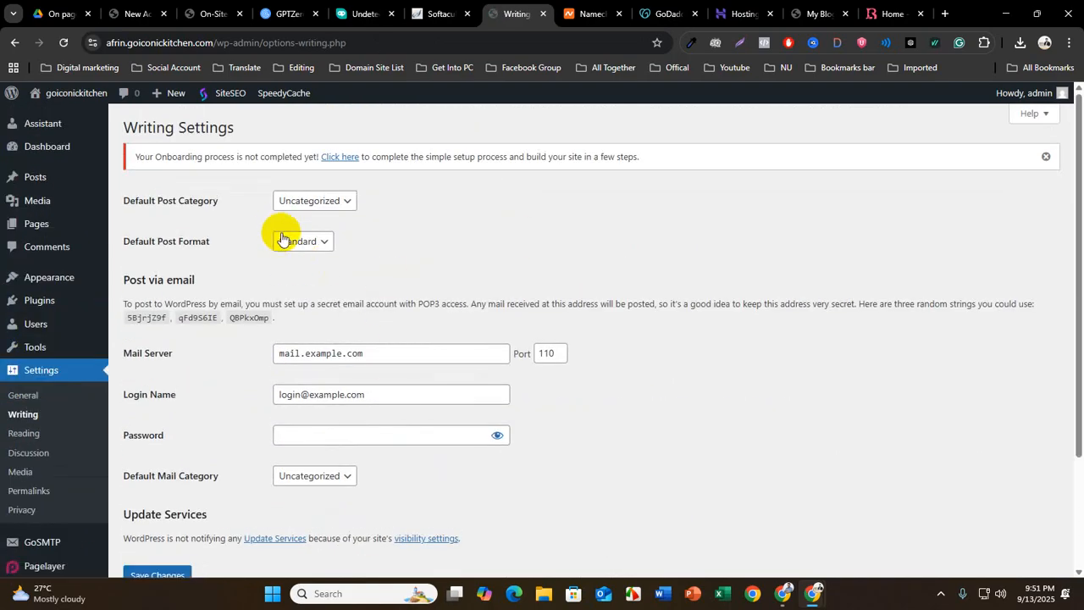
scroll(317, 411, down, 2)
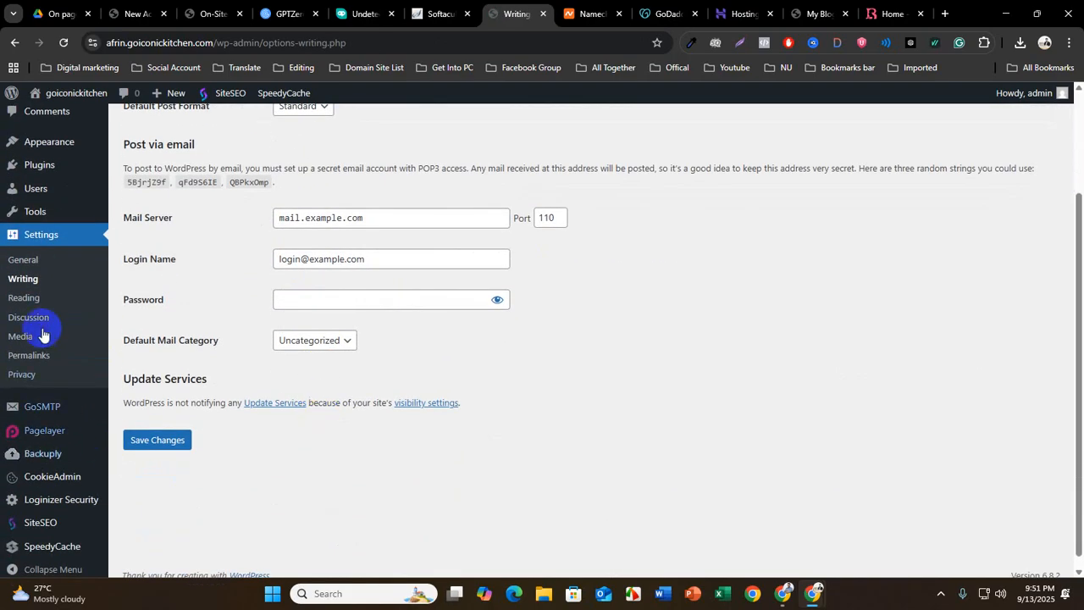
Open the Reading settings, set the homepage to display a static page, and check which pages are available as homepage
click(25, 299)
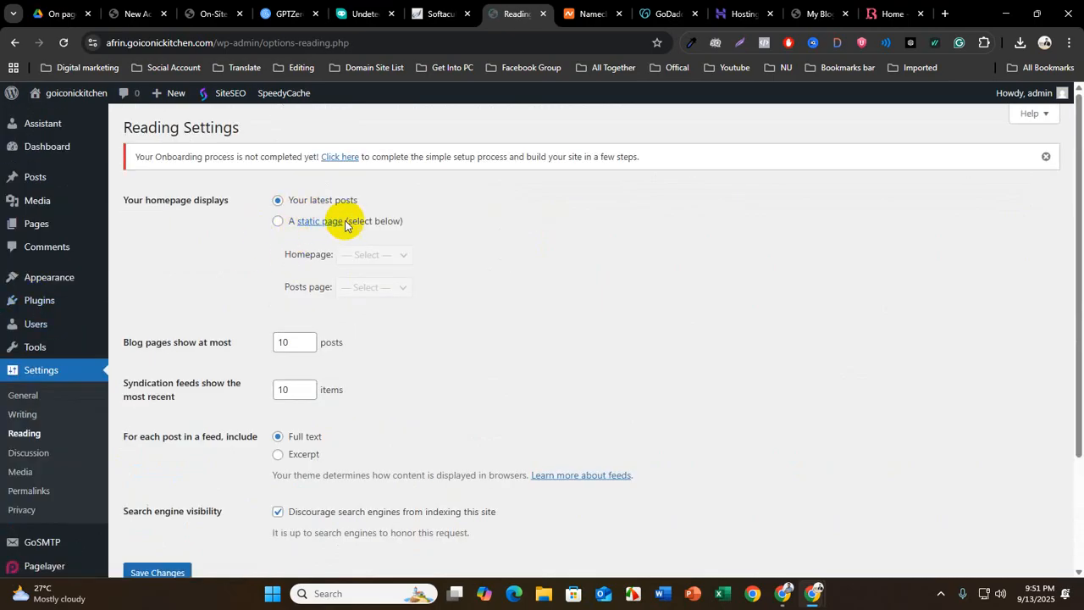
click(277, 223)
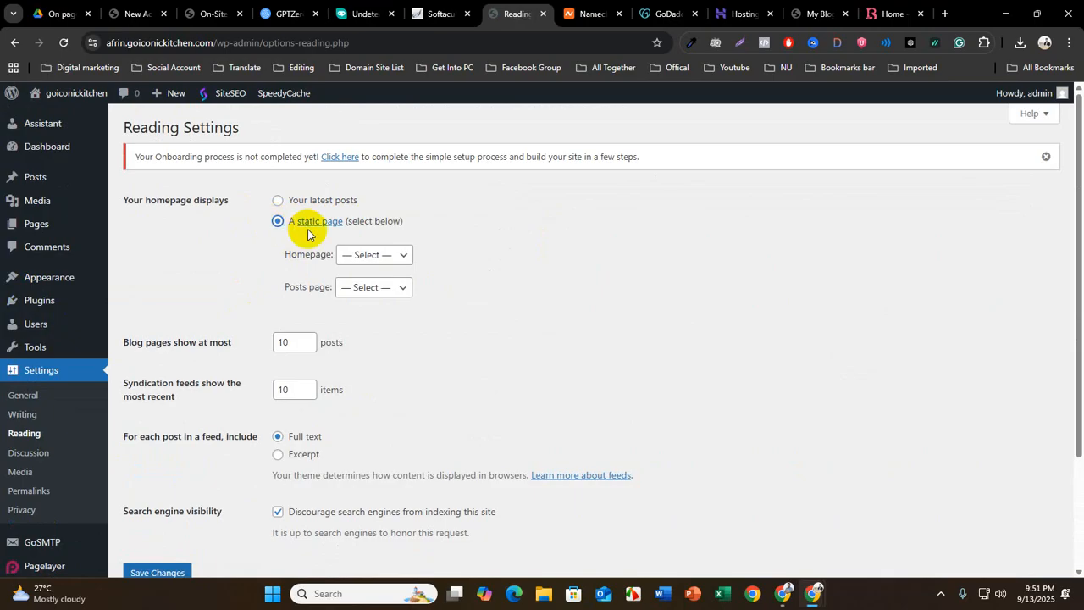
click(367, 254)
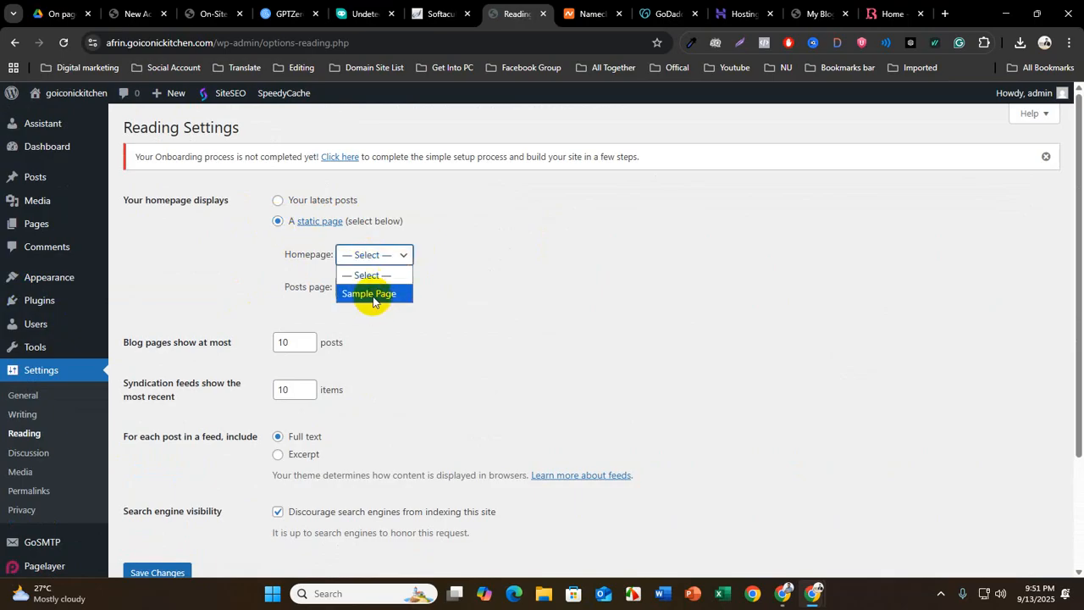
click(379, 247)
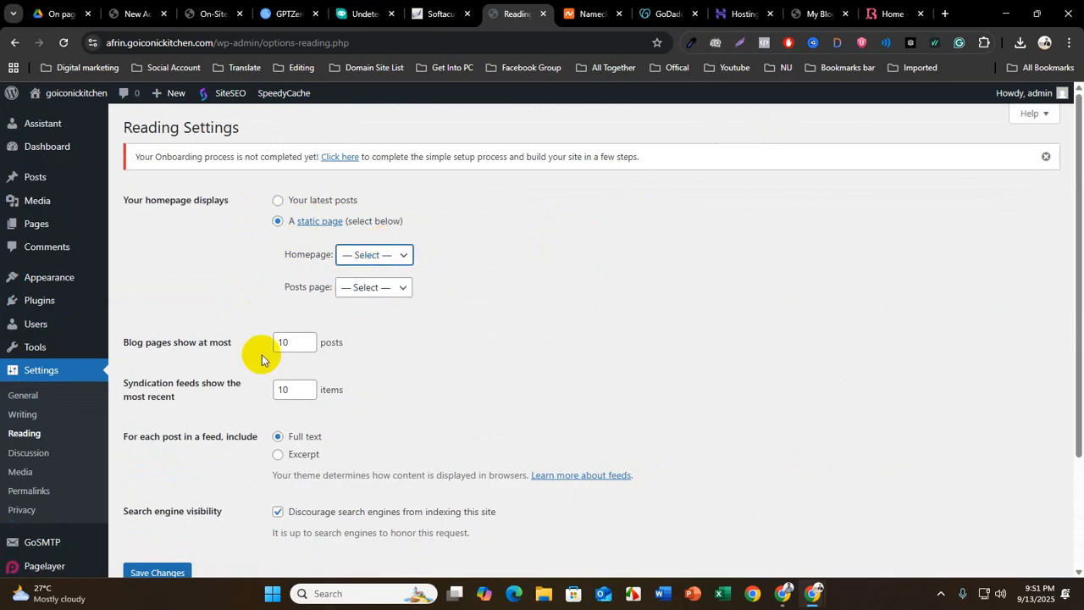
Switch to the open beautysupplie.com site and look through its homepage as an example
click(890, 14)
scroll(351, 478, down, 14)
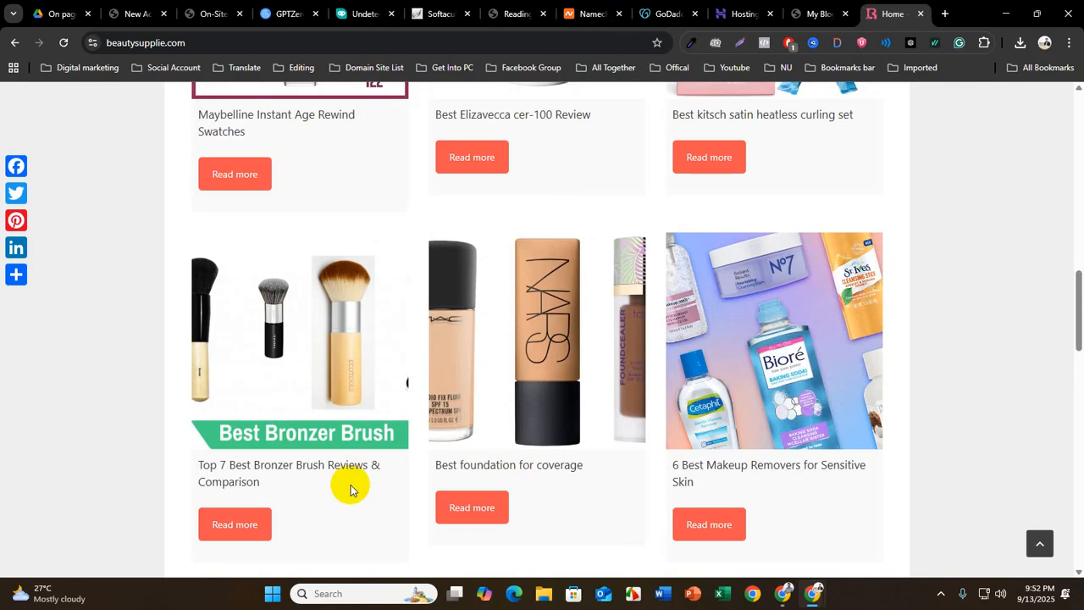
scroll(350, 489, up, 1)
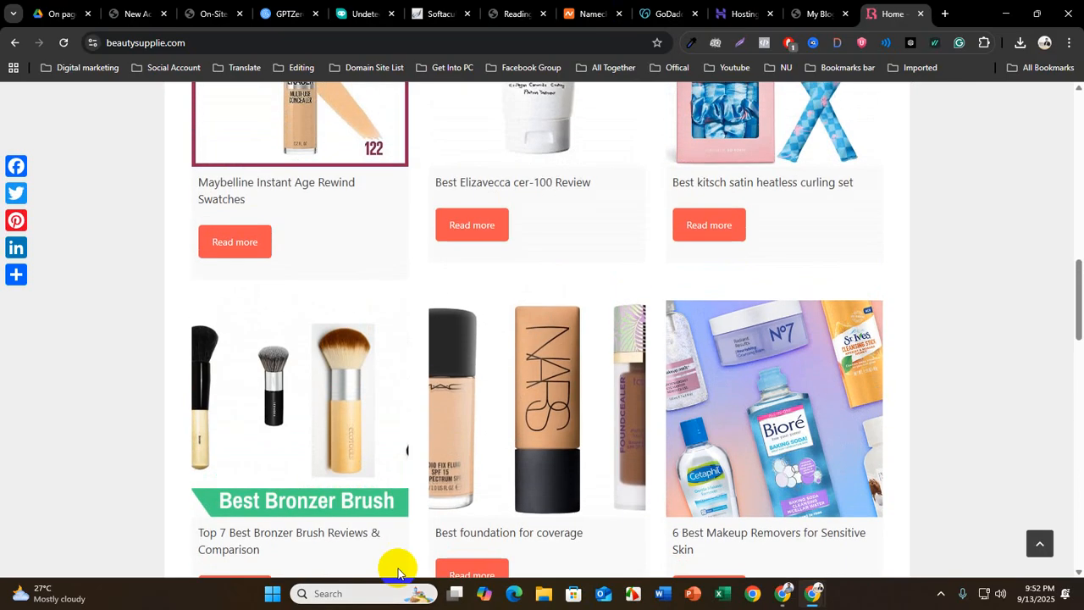
Return to the WordPress Reading settings, choose Sample Page as the static homepage, and save the changes
click(512, 14)
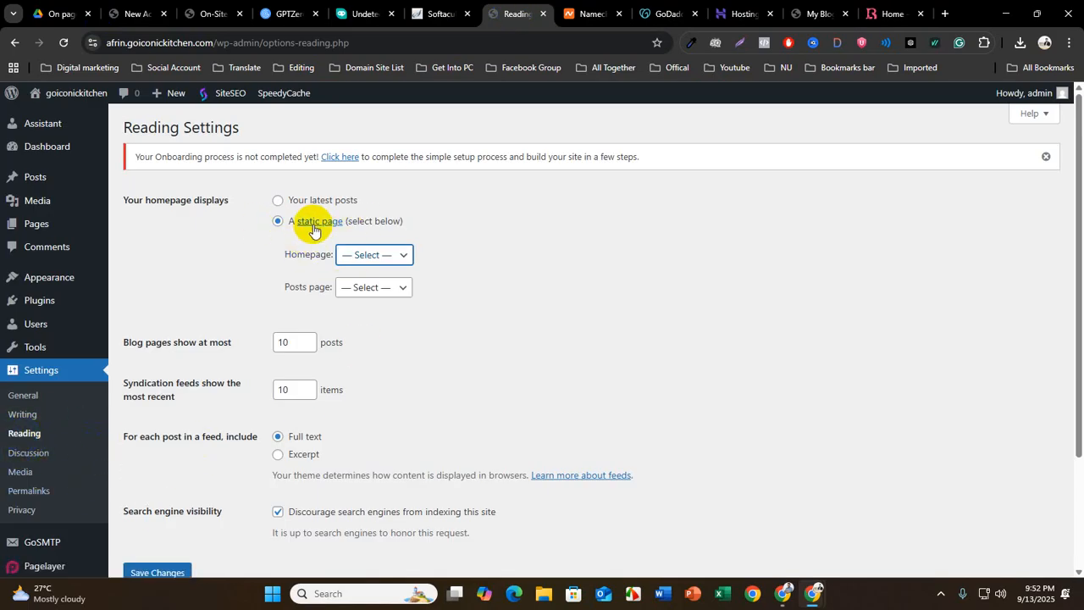
click(364, 264)
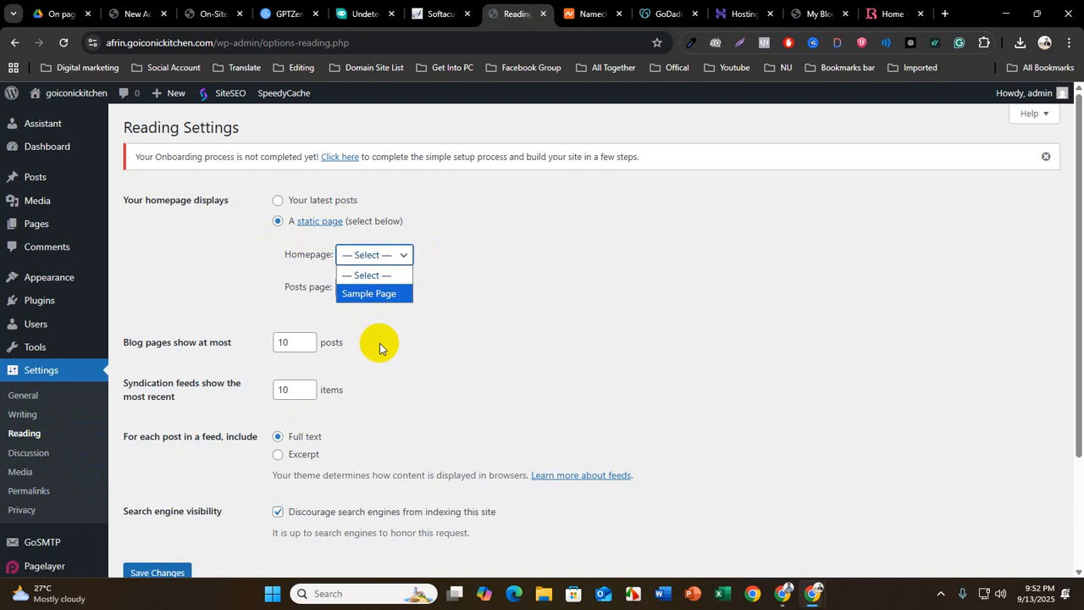
click(356, 299)
scroll(256, 450, down, 3)
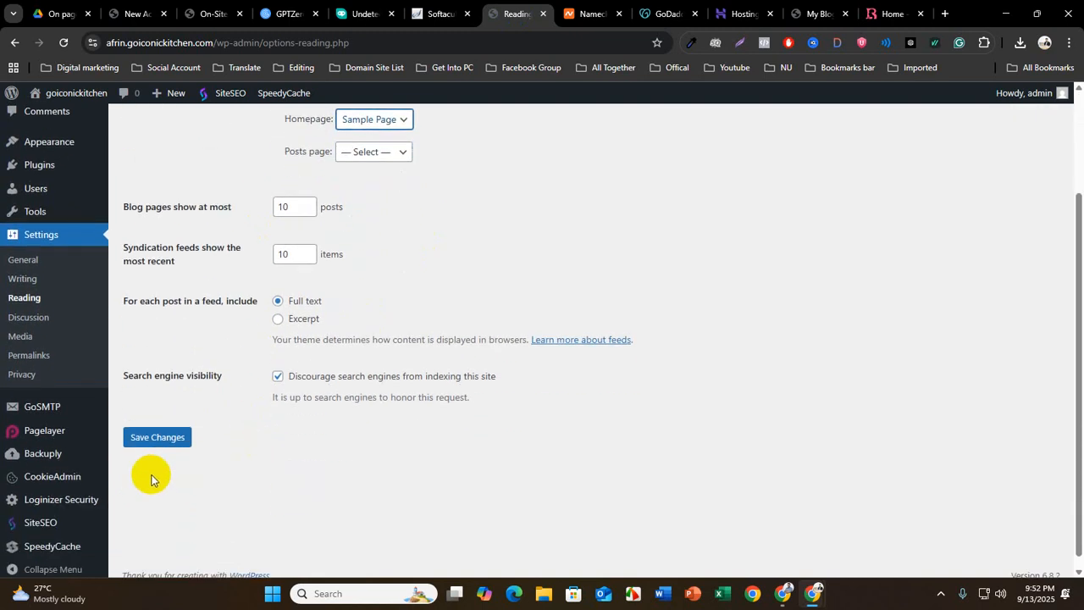
click(152, 436)
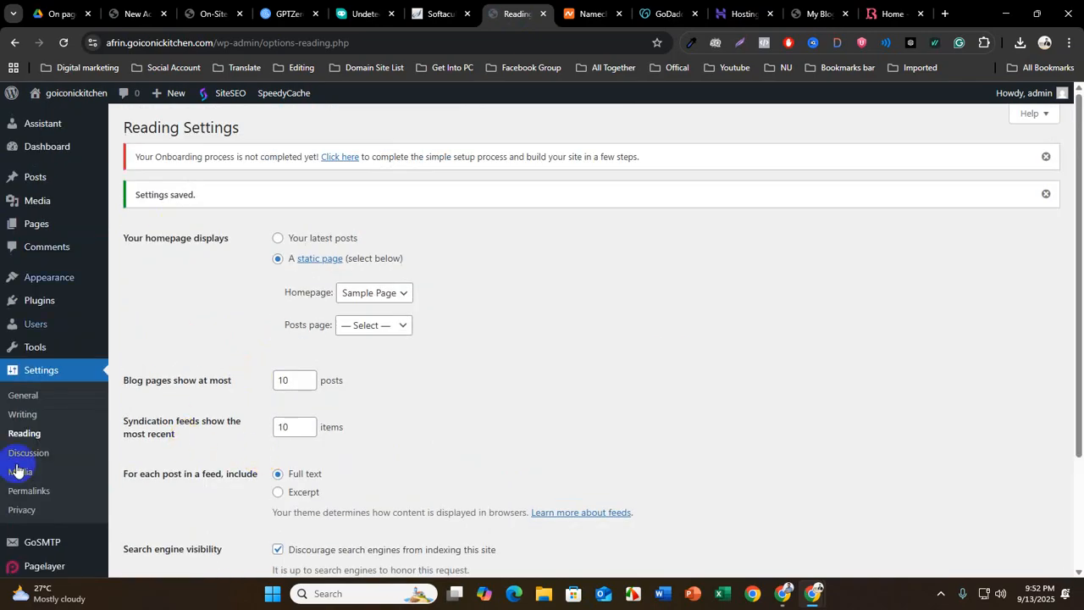
Look through the Discussion settings for posts and comments, and the thumbnail size options in the Media settings
scroll(59, 499, down, 2)
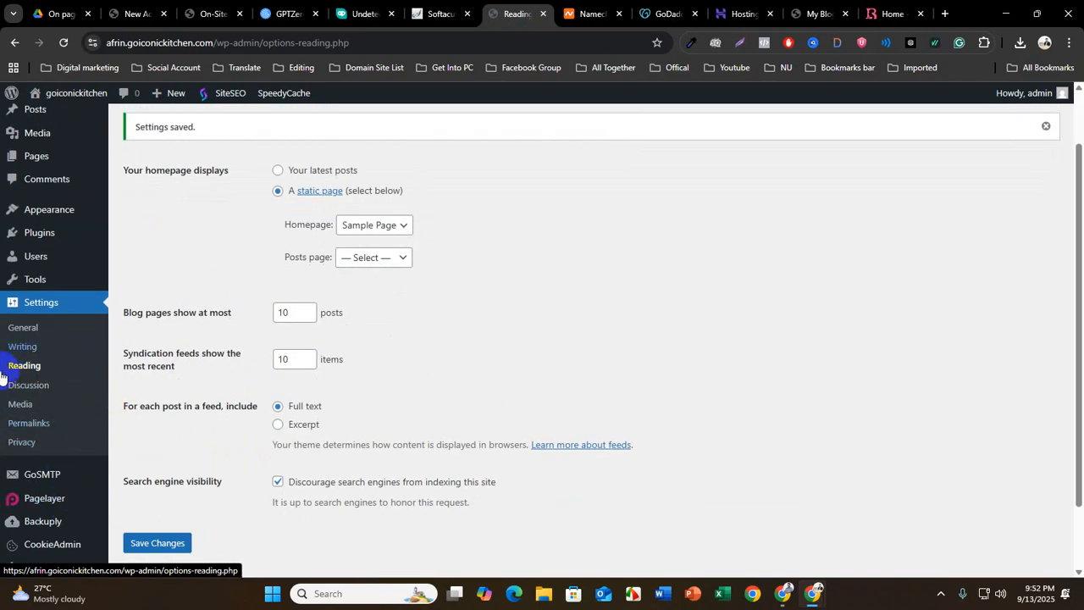
click(40, 394)
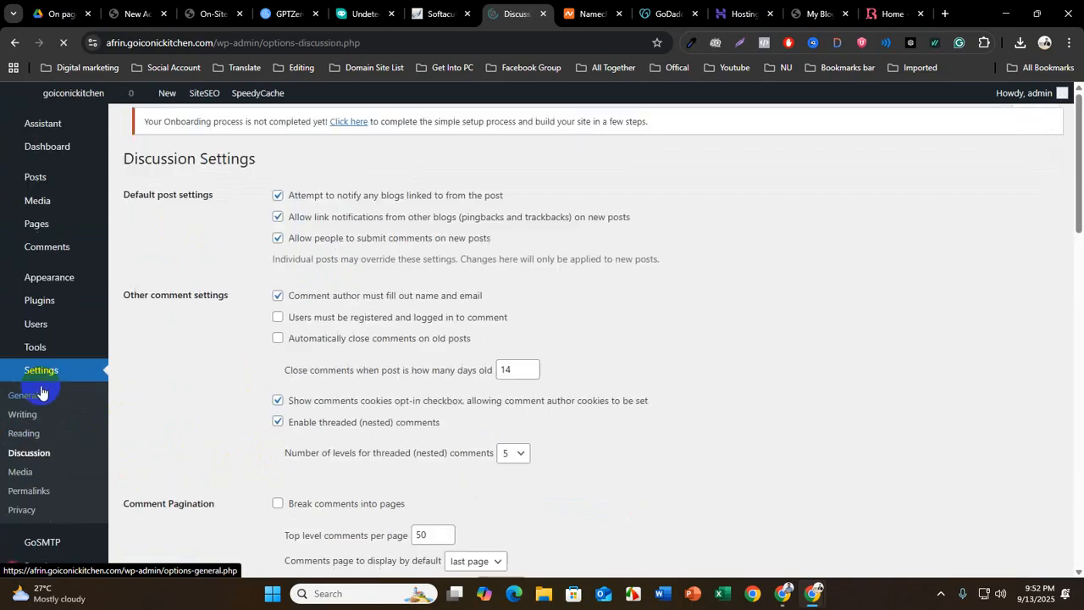
drag(118, 200, 227, 196)
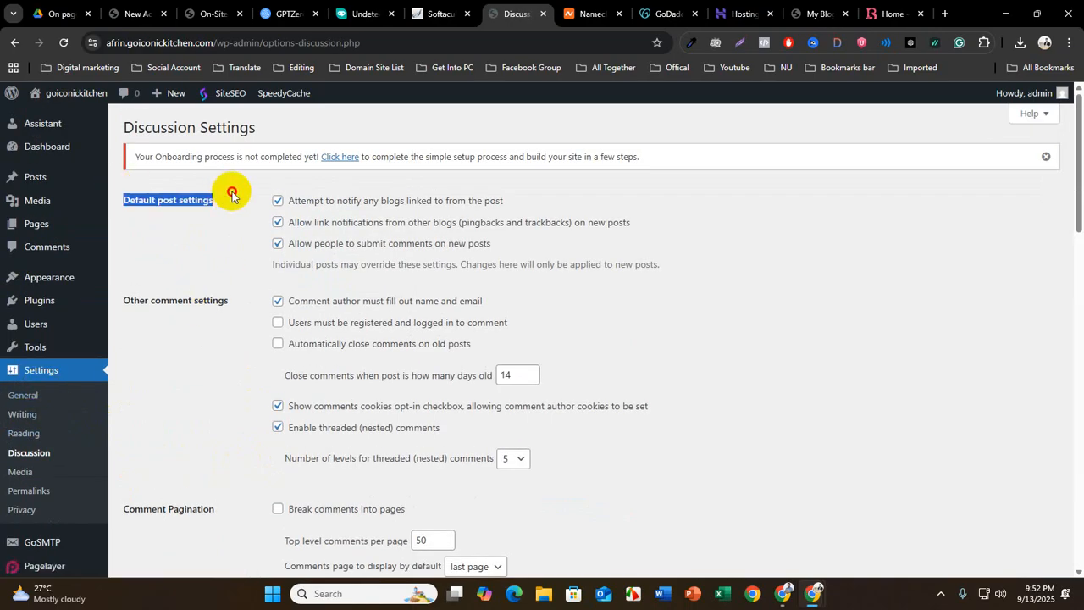
scroll(288, 280, down, 3)
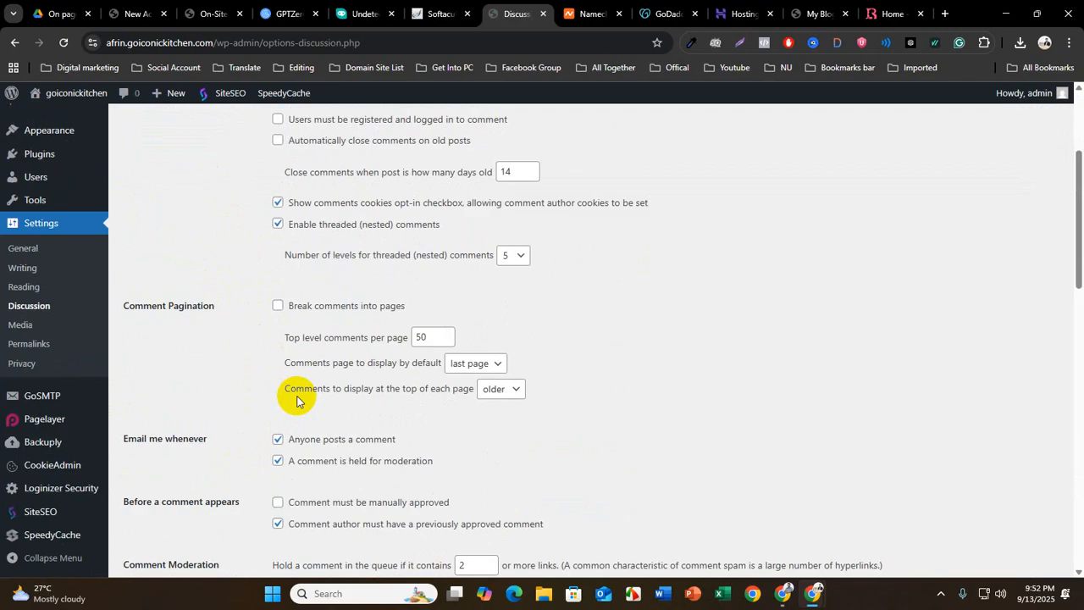
click(21, 325)
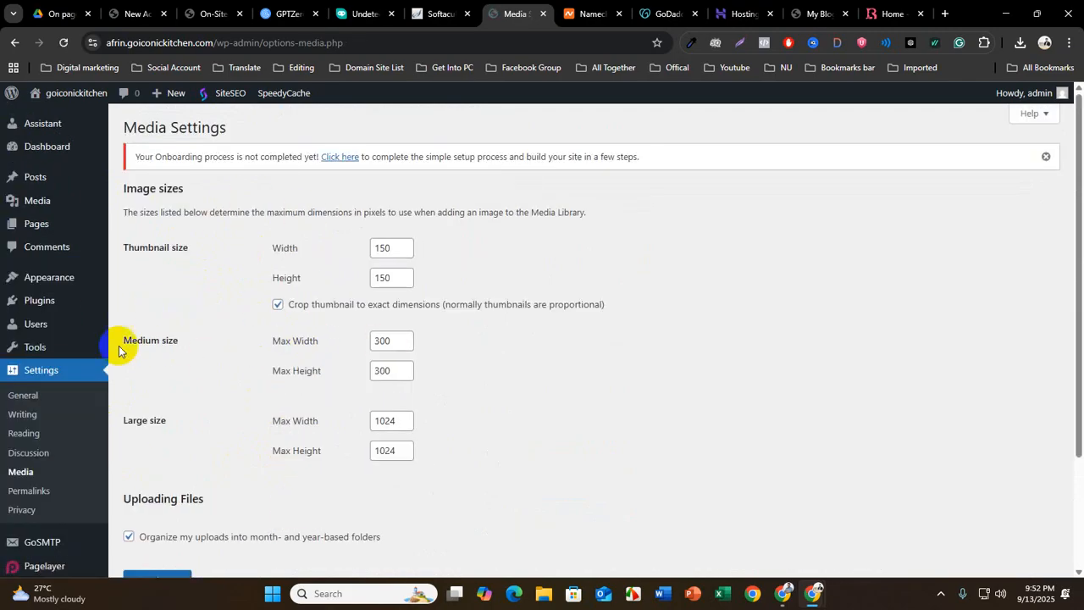
drag(113, 245, 230, 245)
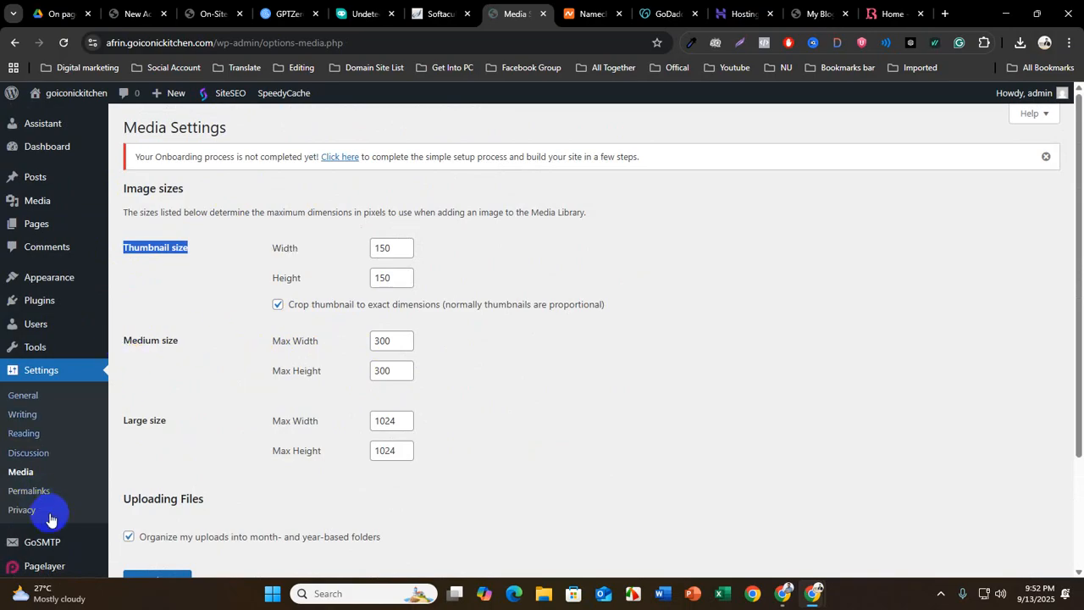
Open the Permalink settings, set the permalink structure to Post name, and save the changes
click(31, 491)
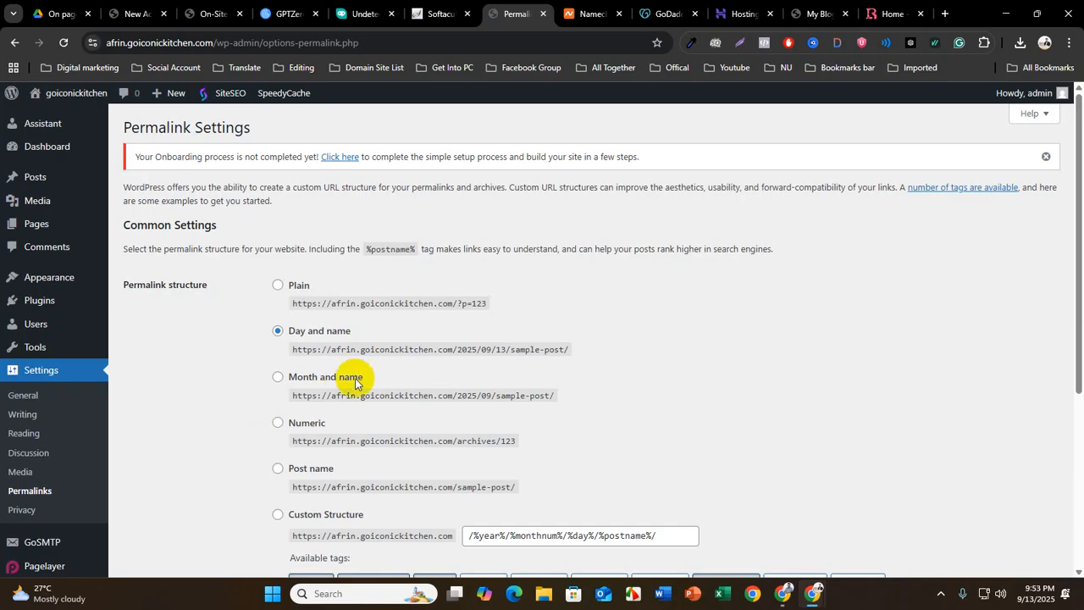
scroll(263, 466, down, 2)
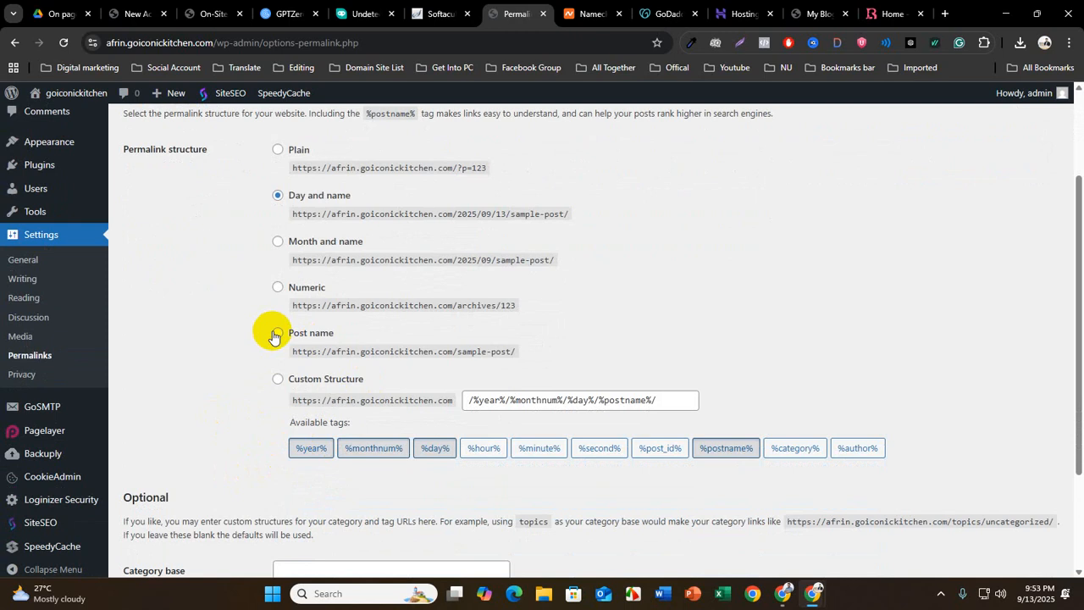
click(278, 333)
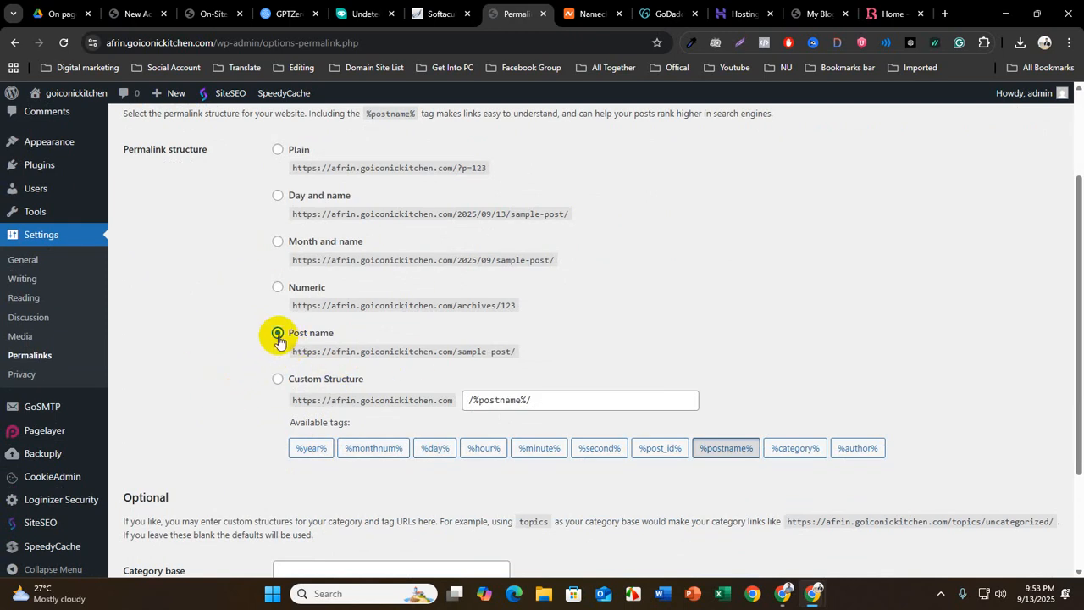
scroll(273, 347, down, 3)
click(156, 518)
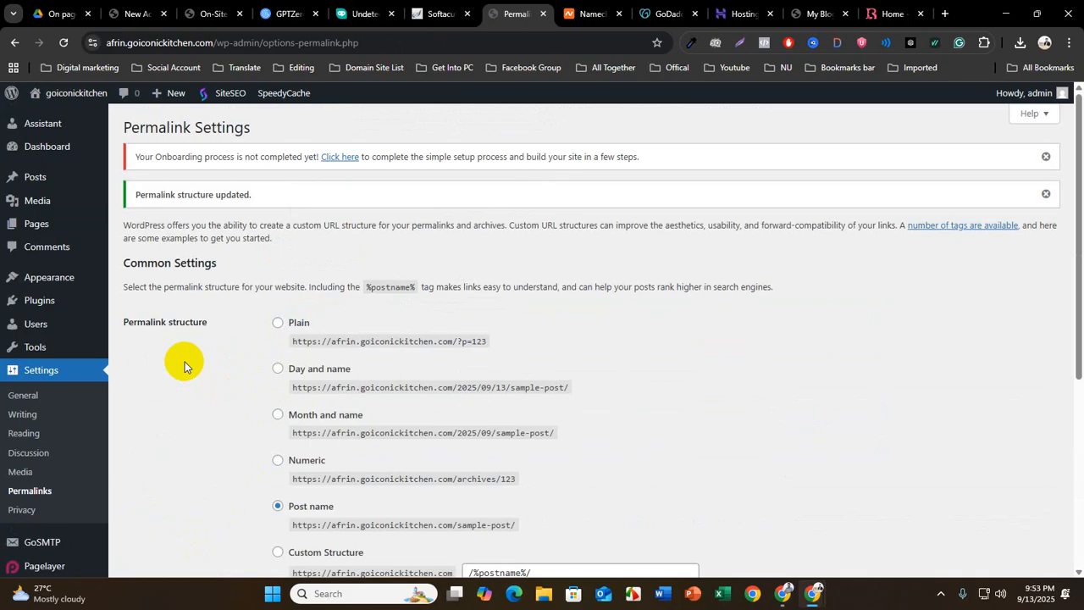
Open the Privacy settings and read the explanation about the Privacy Policy page
scroll(30, 507, down, 1)
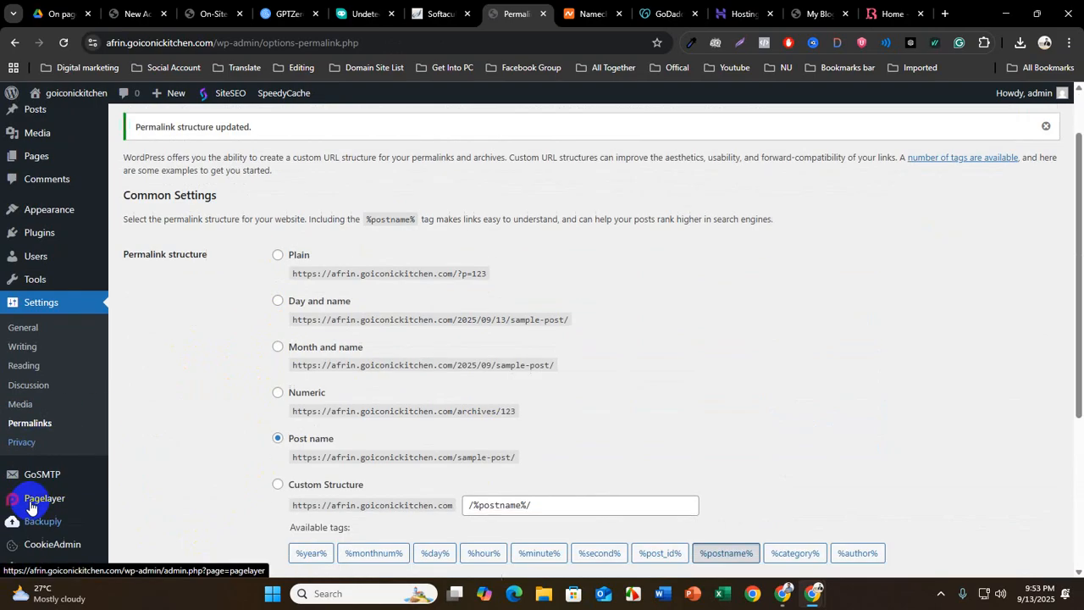
click(21, 441)
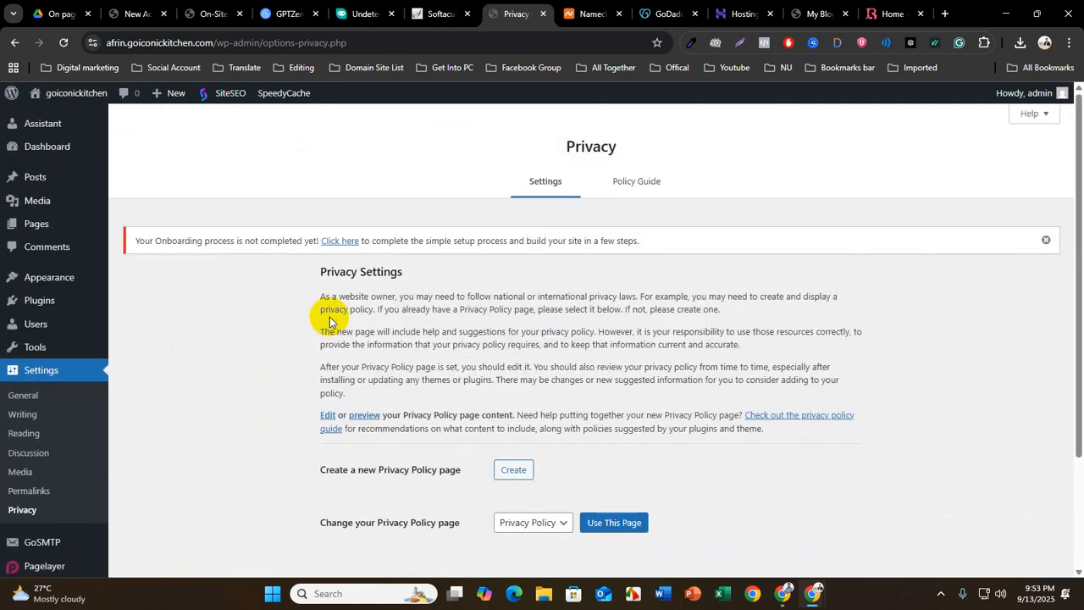
scroll(568, 467, down, 3)
scroll(508, 440, up, 3)
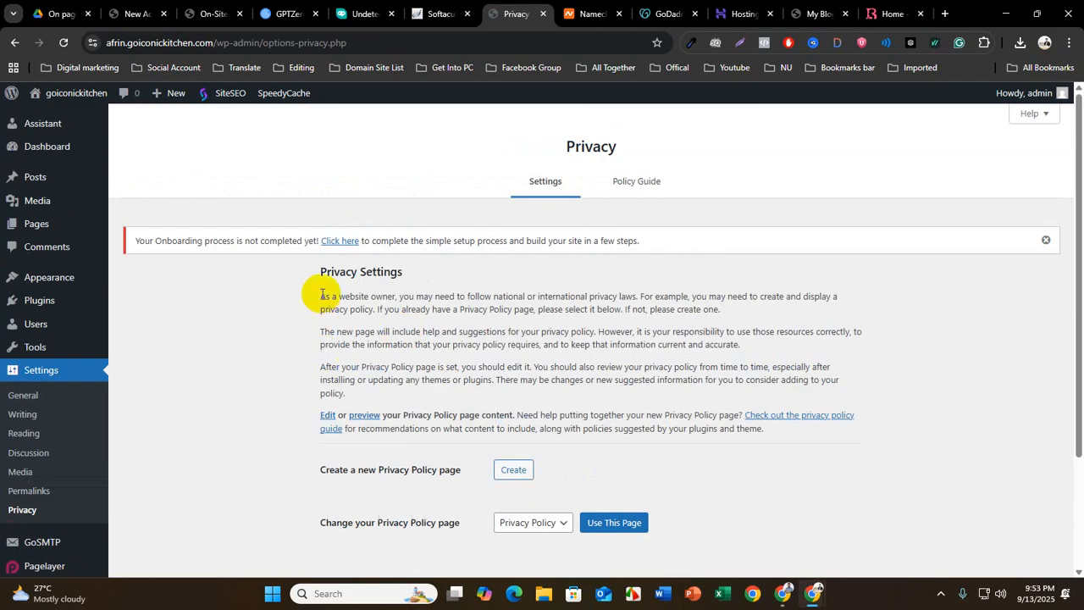
drag(322, 294, 842, 431)
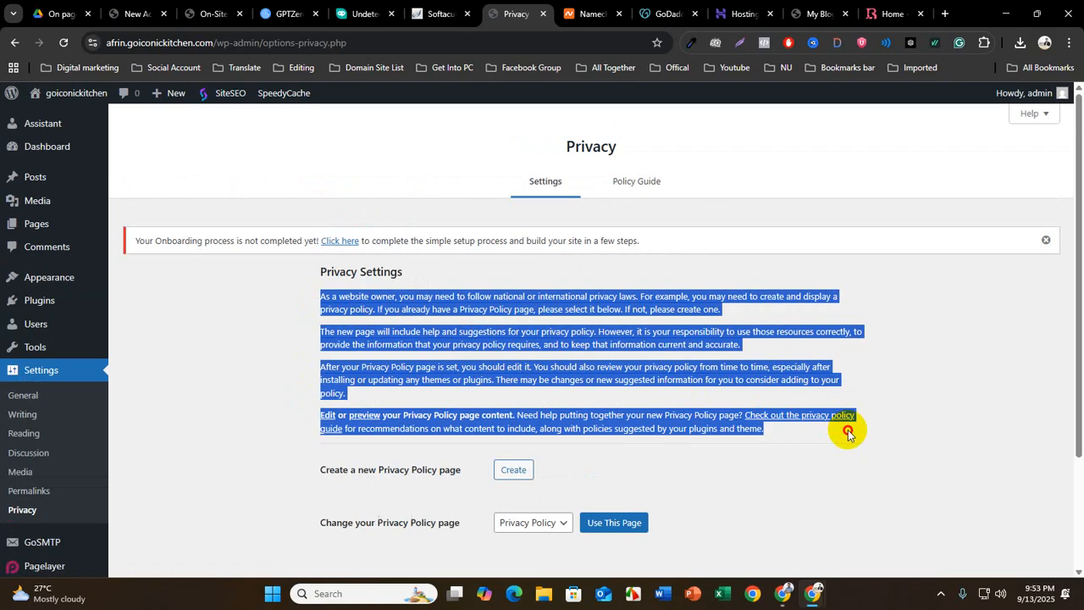
click(464, 370)
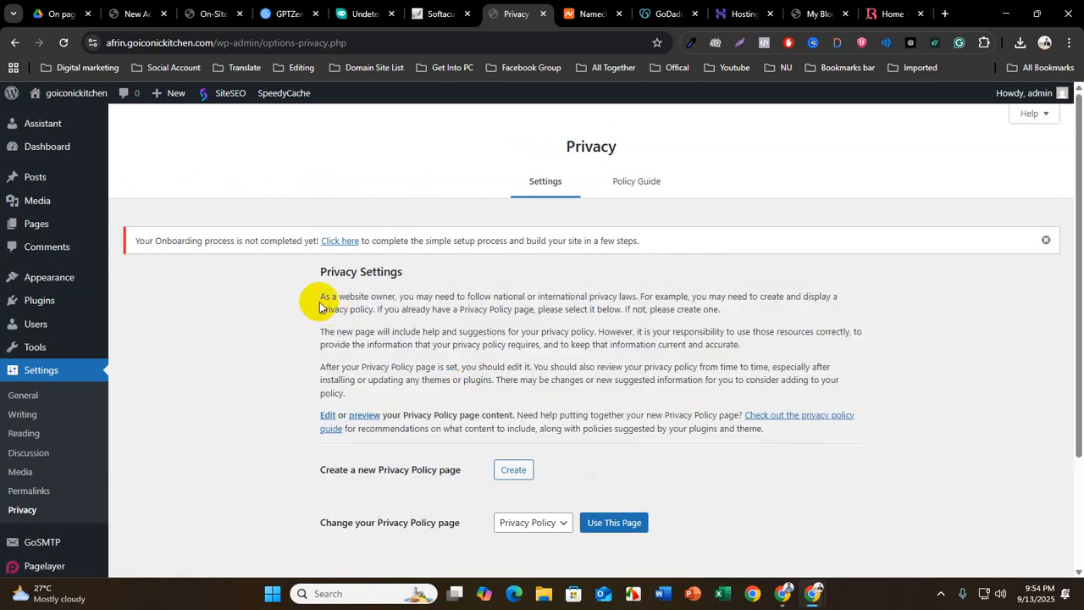
Switch to the Google Meet call in the other Chrome window and open its in-call messages
click(787, 597)
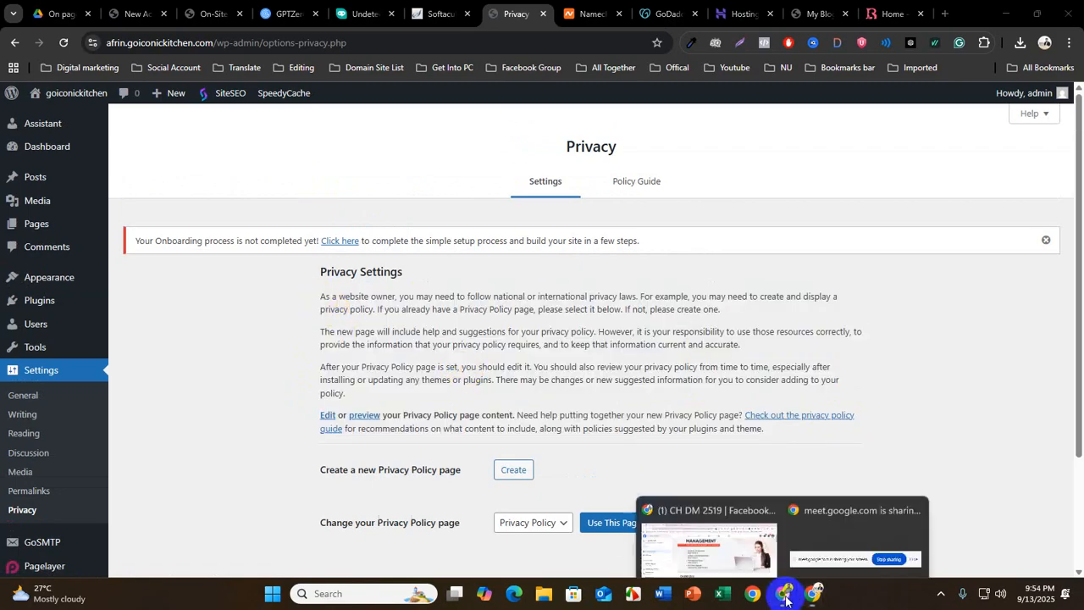
click(715, 546)
click(271, 12)
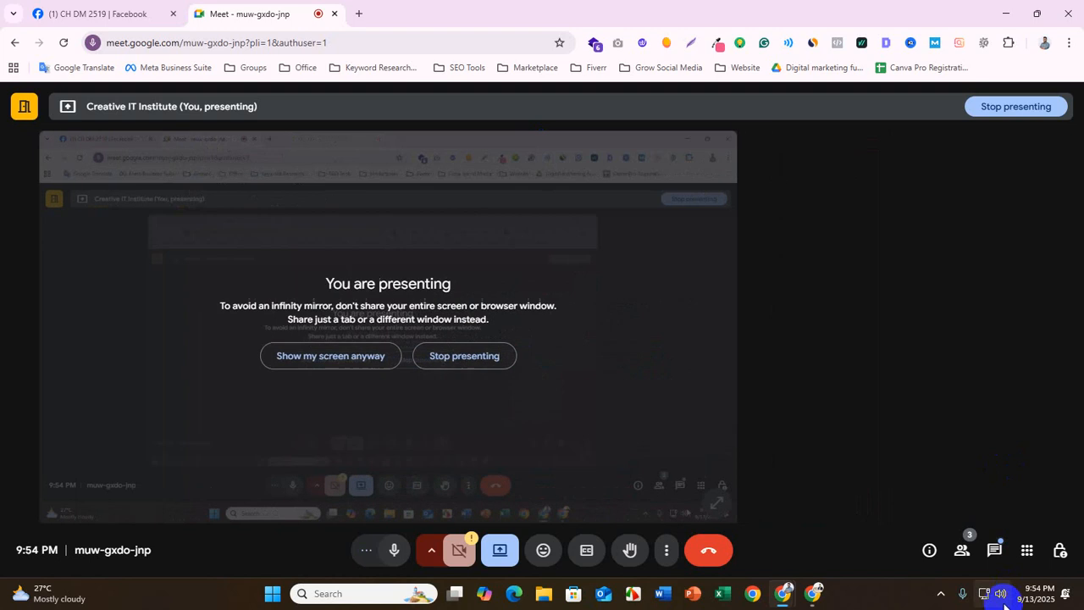
click(994, 550)
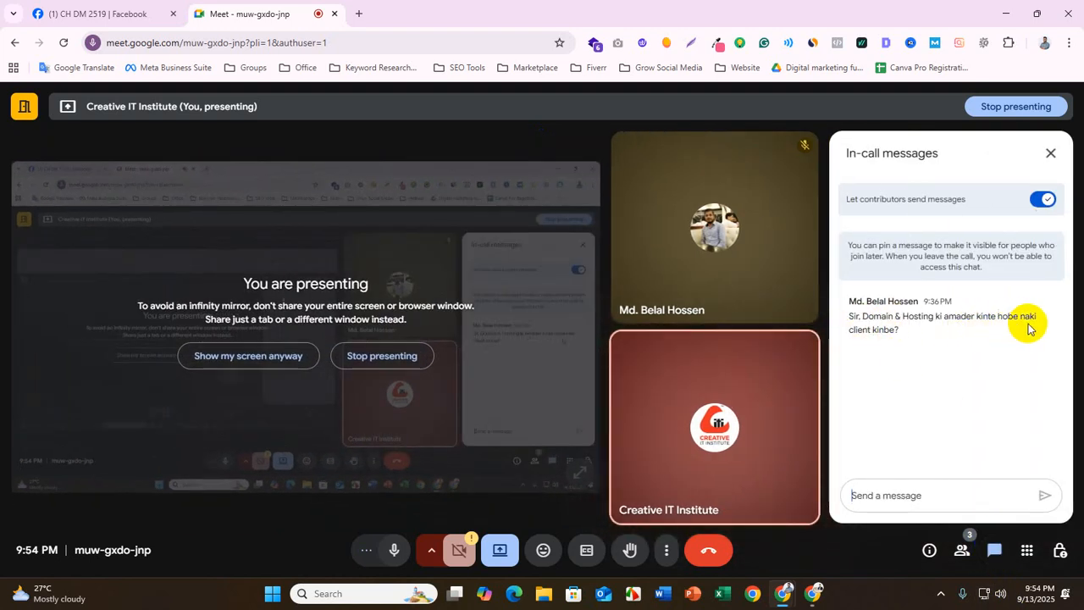
Highlight the participant's question about who buys the domain and hosting, and return to the Chrome window with the WordPress admin
drag(915, 331, 844, 312)
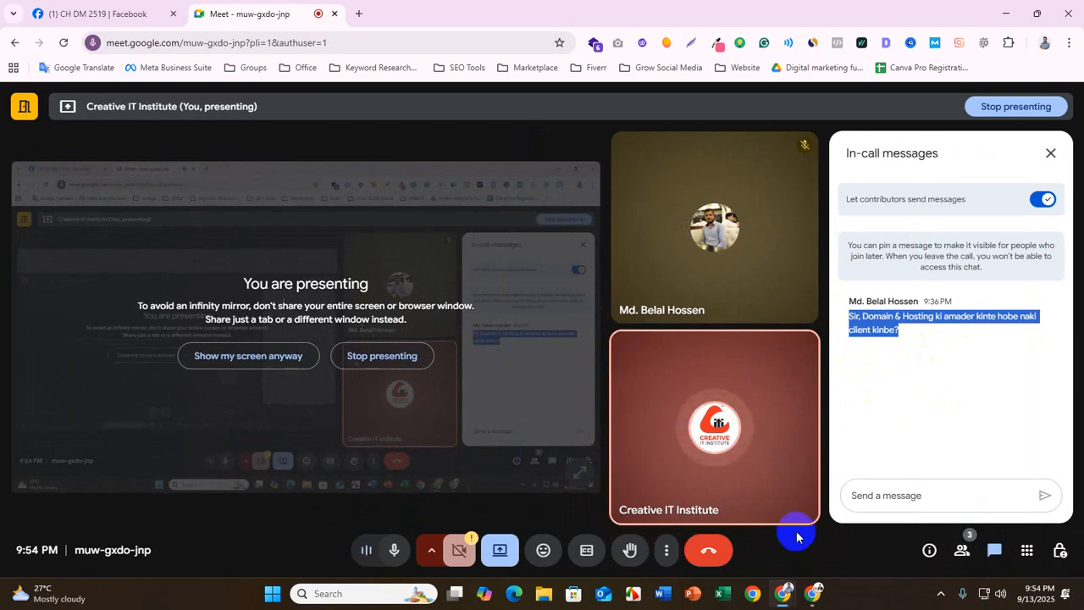
mouse_move(813, 593)
click(720, 533)
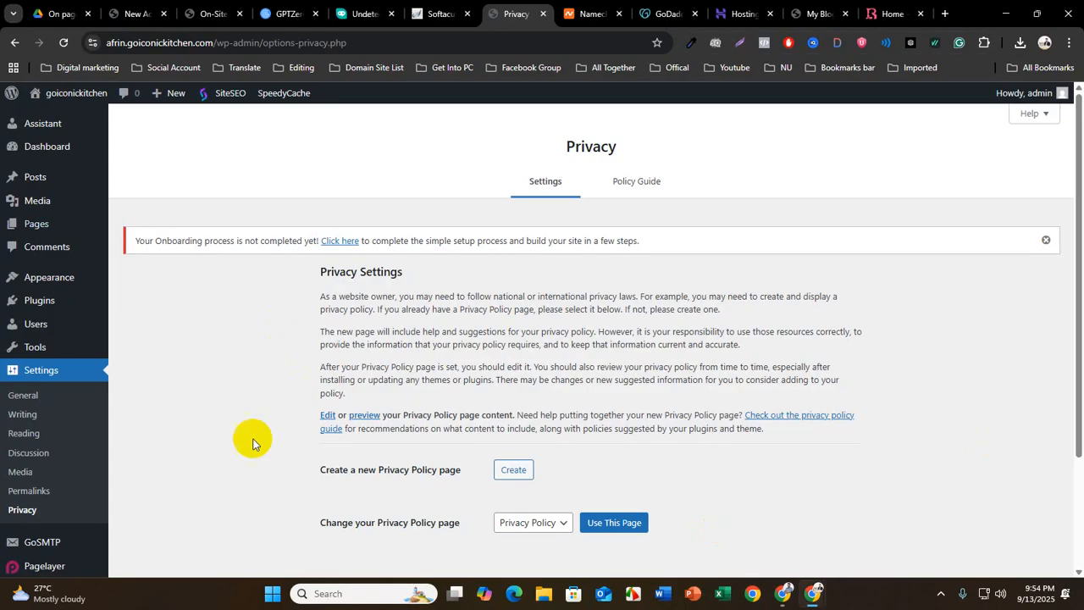
Look through the plugin entries of the WordPress admin, from GoSMTP to SpeedyCache, including their submenu options
scroll(50, 475, down, 2)
mouse_move(67, 500)
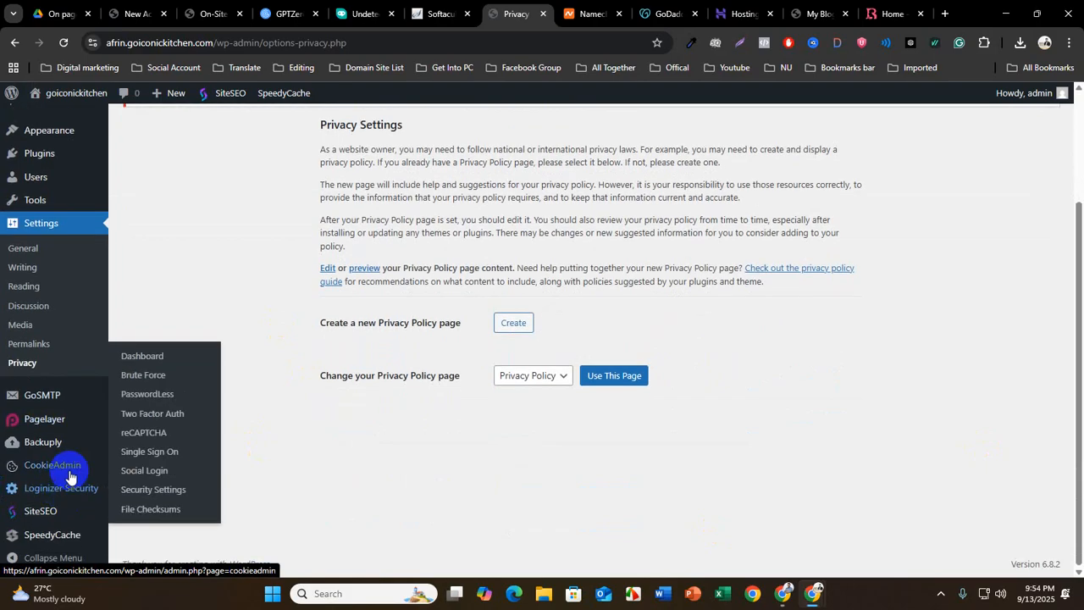
scroll(63, 526, up, 1)
scroll(61, 491, up, 1)
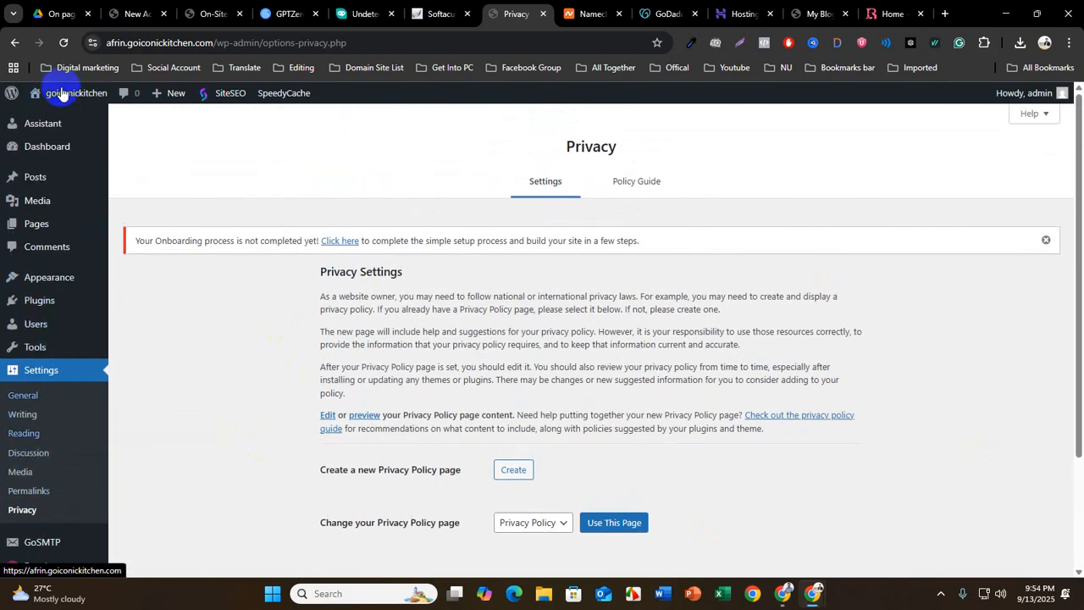
scroll(47, 365, down, 2)
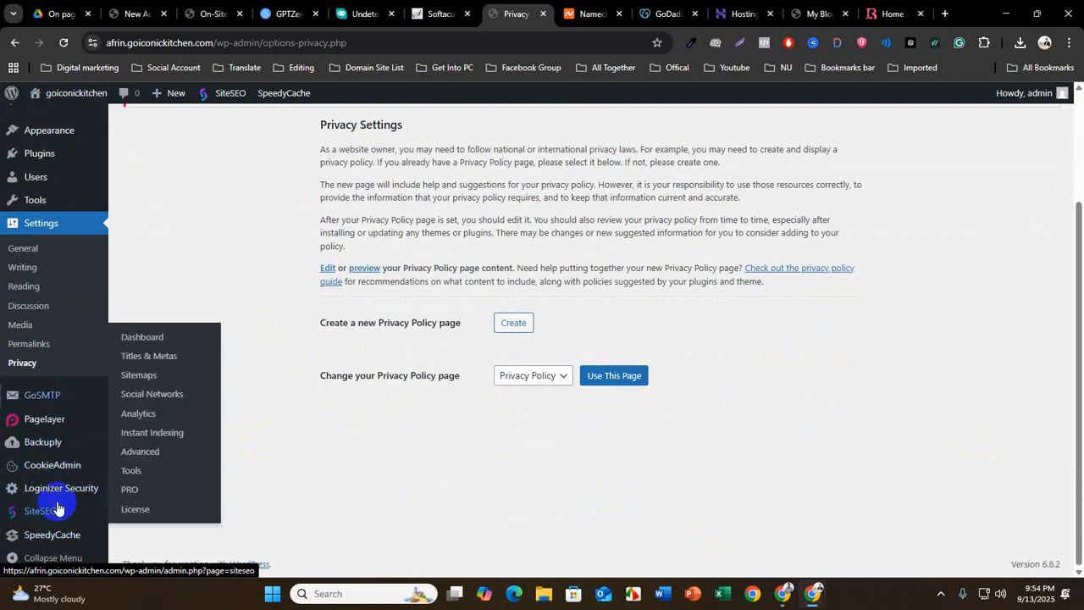
mouse_move(50, 405)
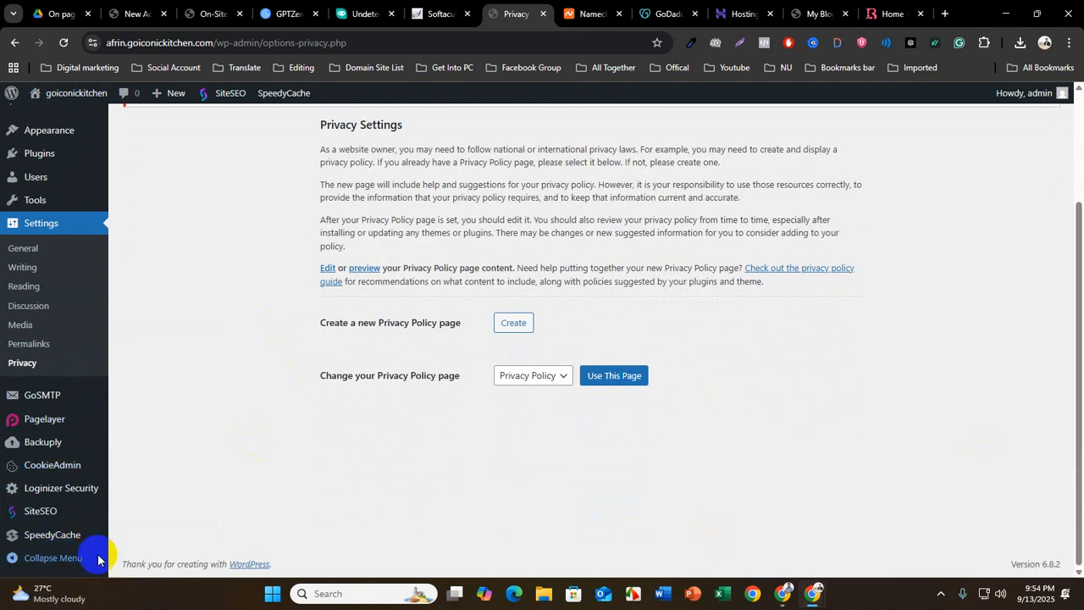
scroll(148, 355, up, 1)
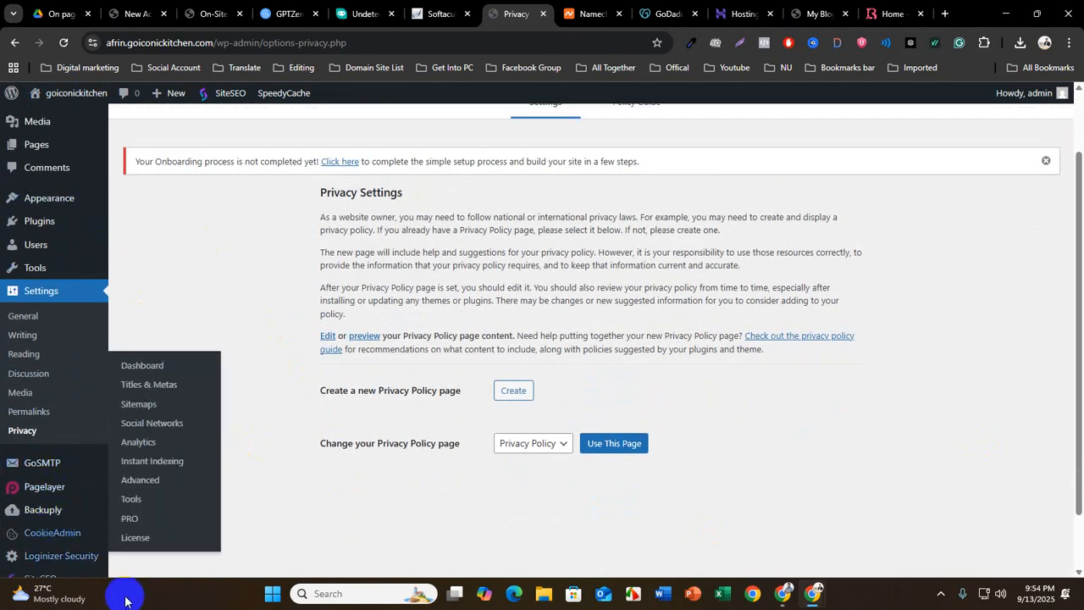
scroll(82, 467, up, 1)
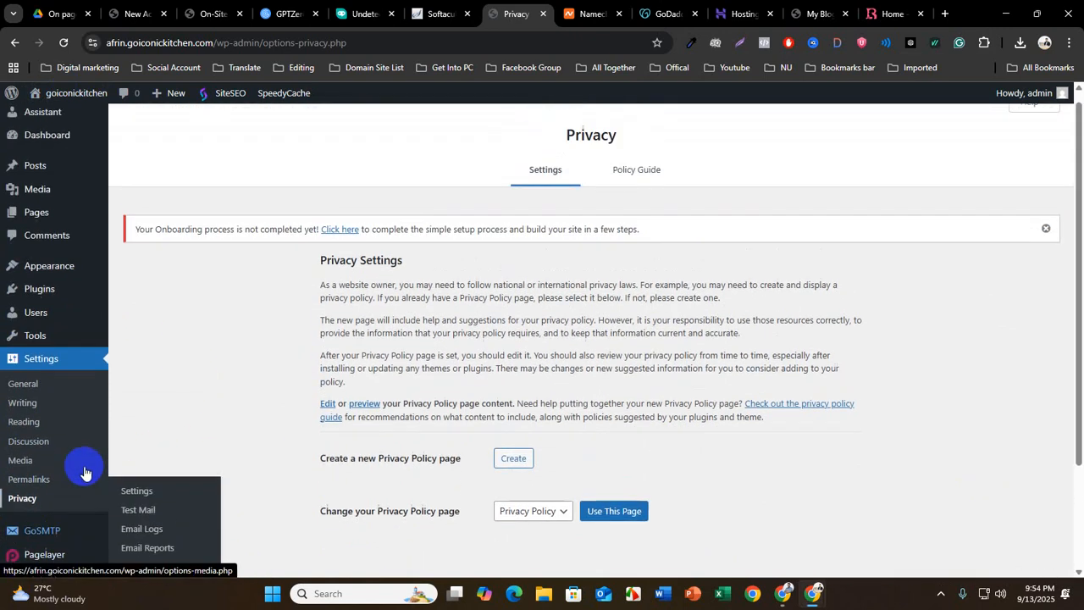
Open the General settings and look over the Posts, Appearance and Tools sections of the WordPress admin
click(56, 371)
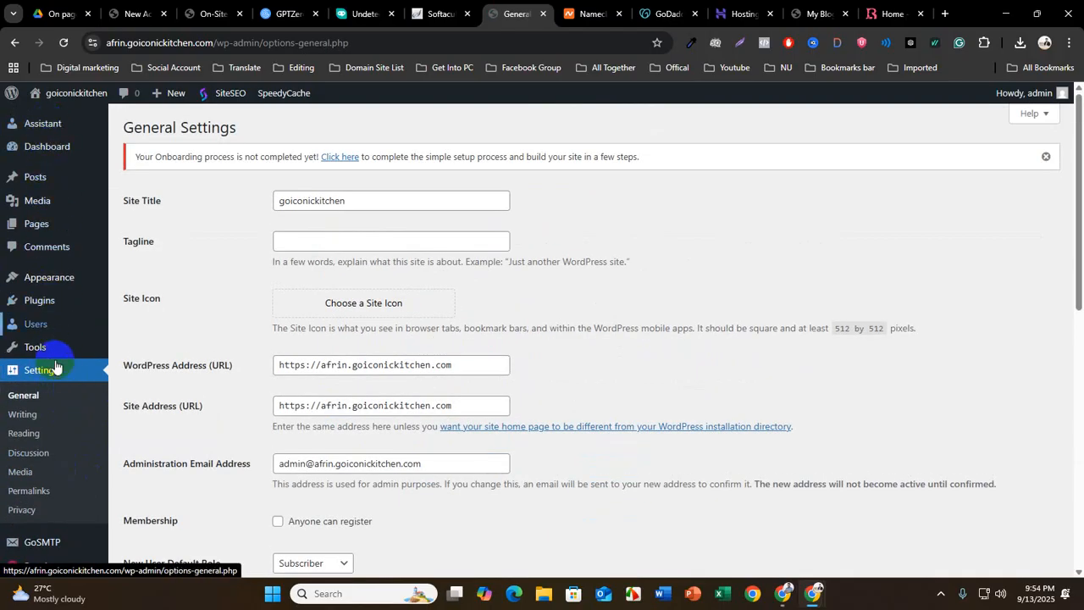
mouse_move(74, 174)
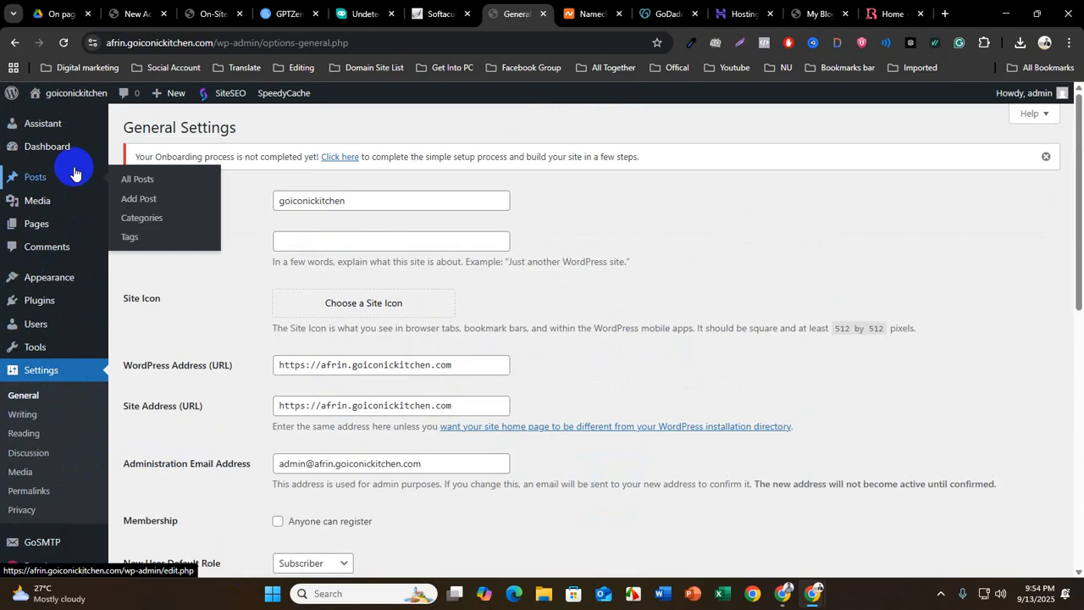
mouse_move(57, 272)
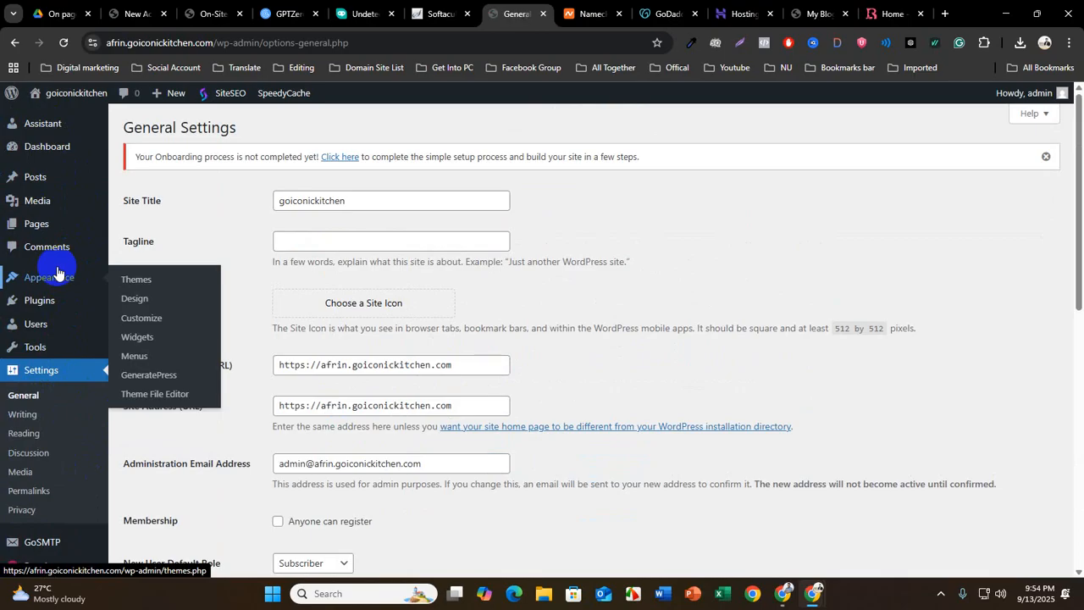
mouse_move(76, 354)
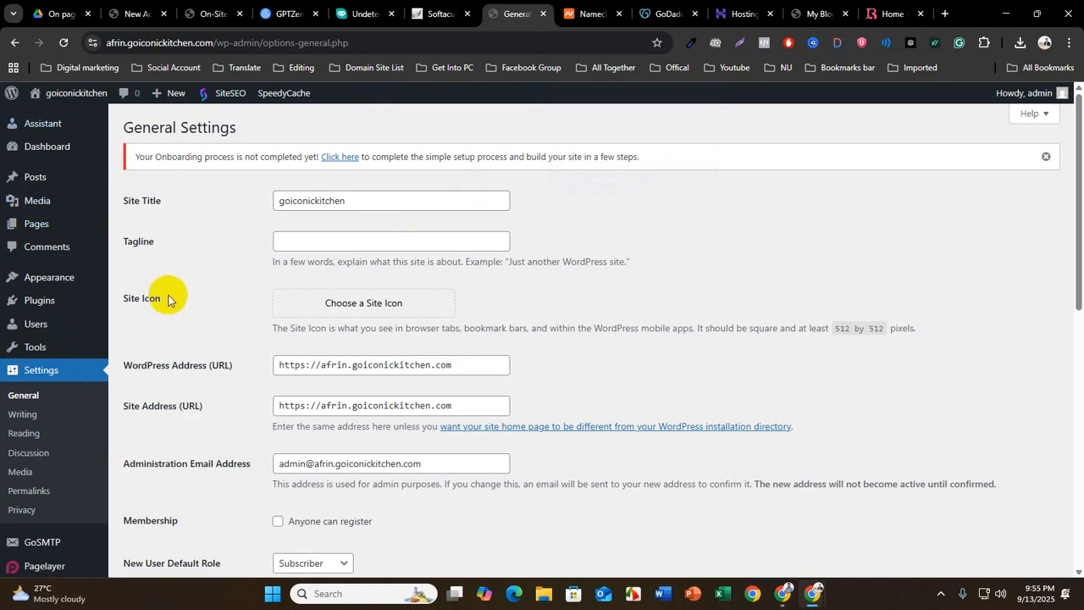
Open the On-Site Optimization PDF and highlight the topics "introduce WordPress dashboard" and "Search Engine Visibility" one after the other
click(138, 14)
click(209, 14)
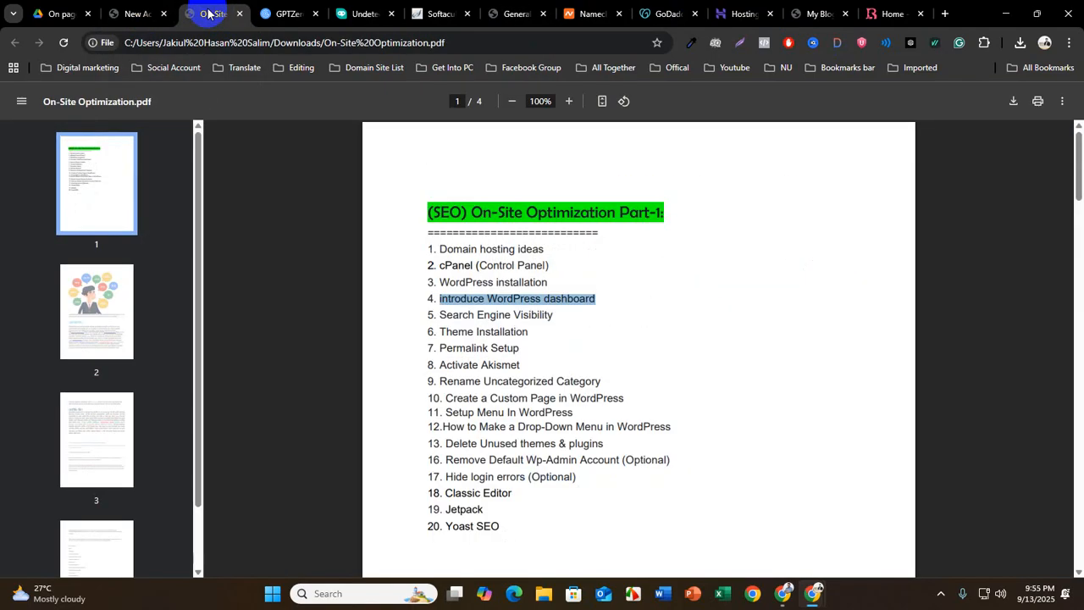
click(581, 311)
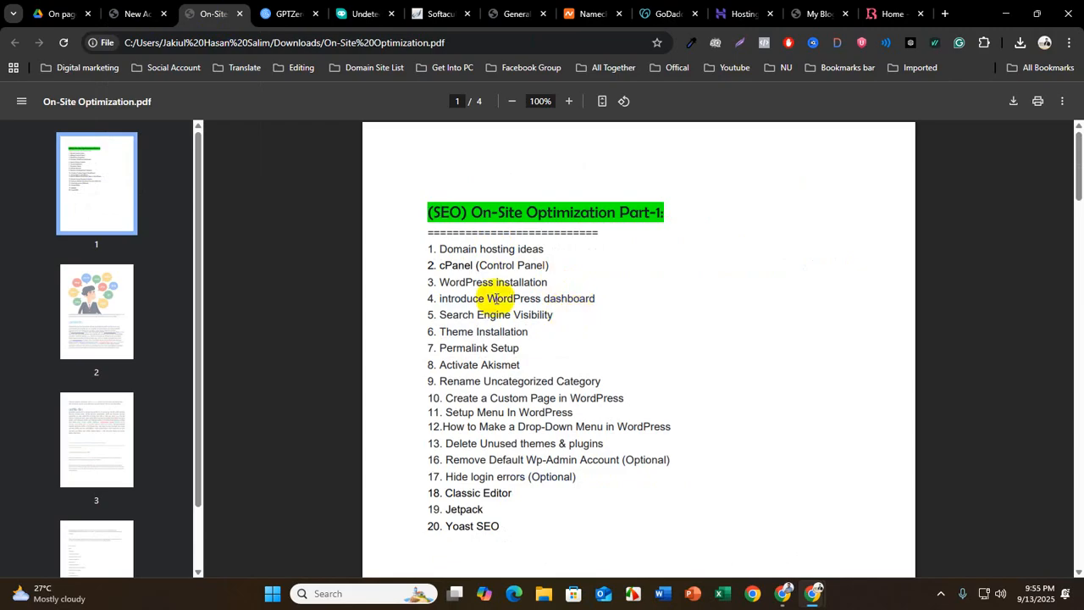
drag(434, 299, 601, 296)
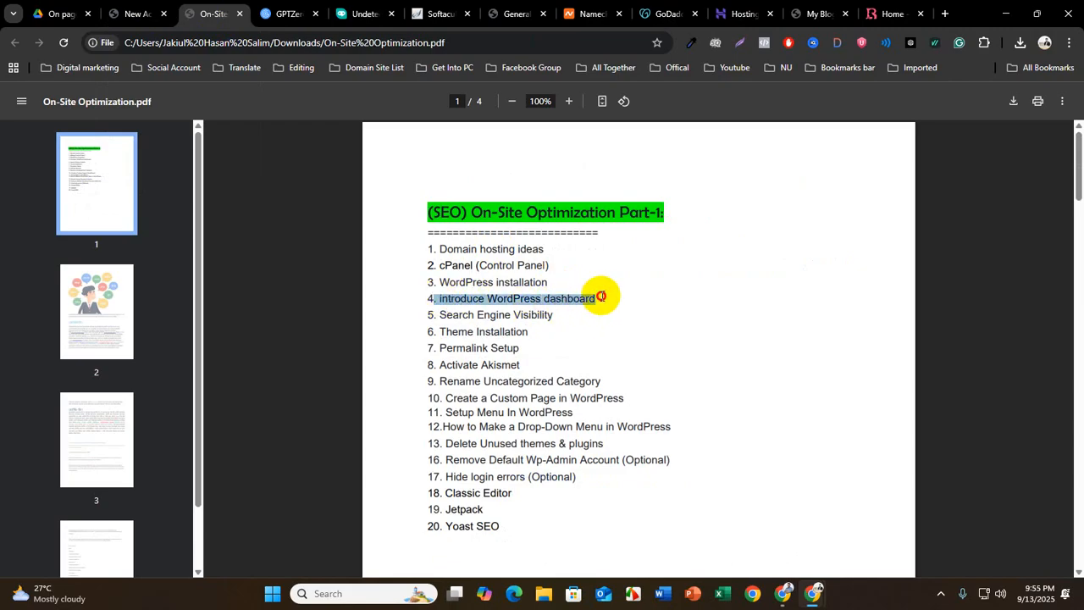
click(593, 292)
drag(430, 316, 565, 318)
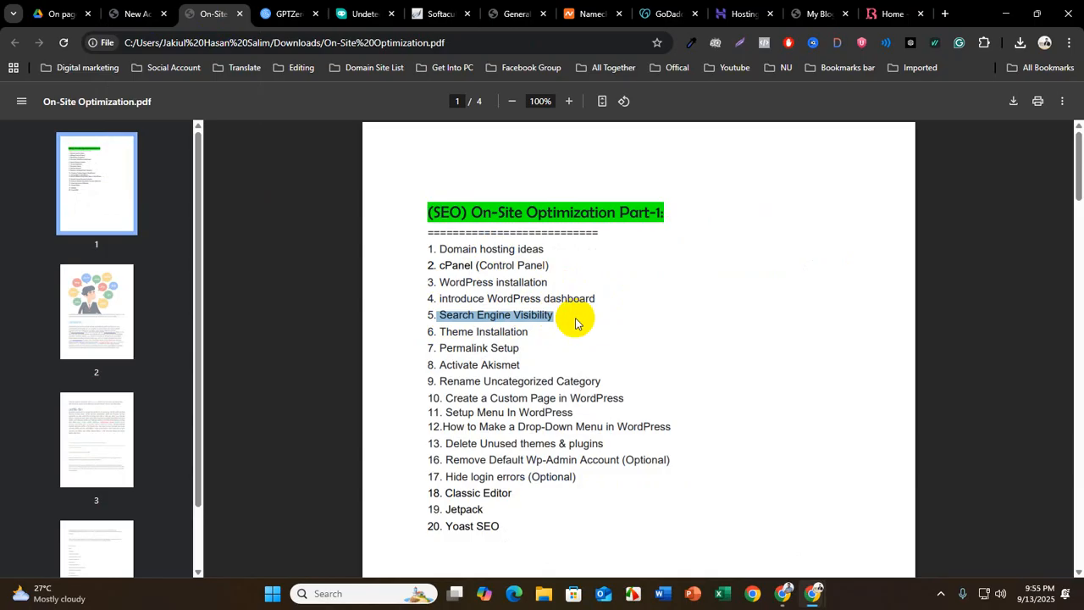
click(450, 314)
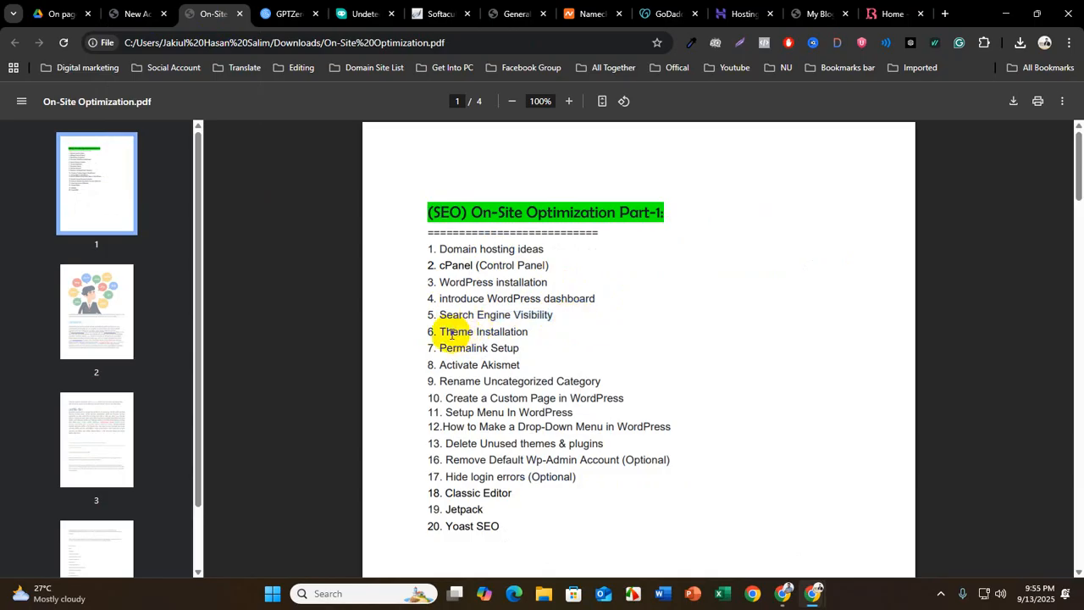
Highlight the topics "Theme Installation" and "Permalink Setup" individually, and finish by highlighting topics 1 to 7 together
drag(435, 331, 525, 338)
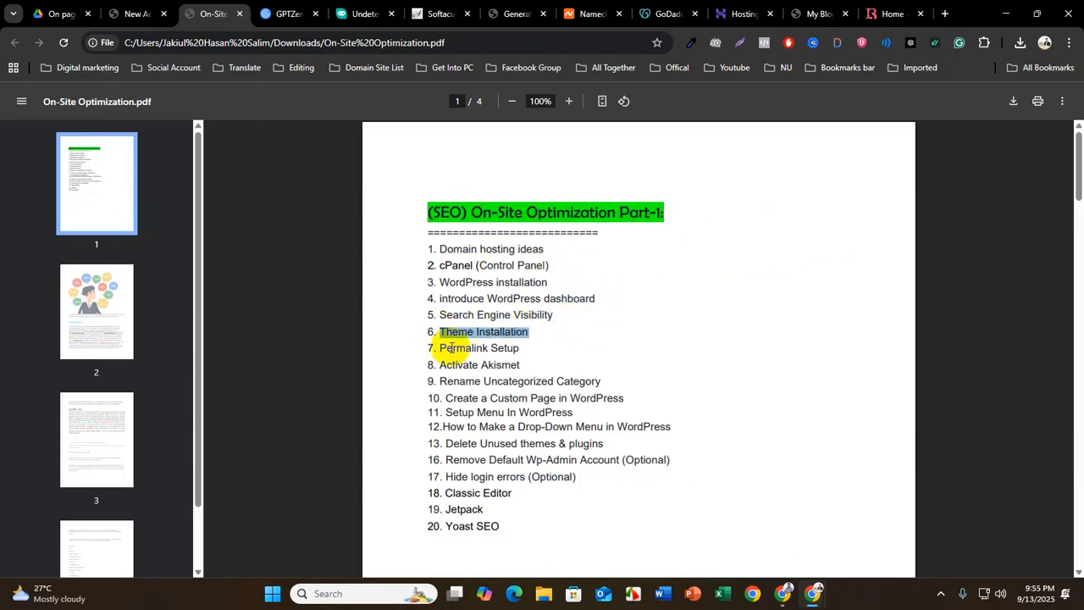
drag(437, 348, 543, 345)
click(543, 345)
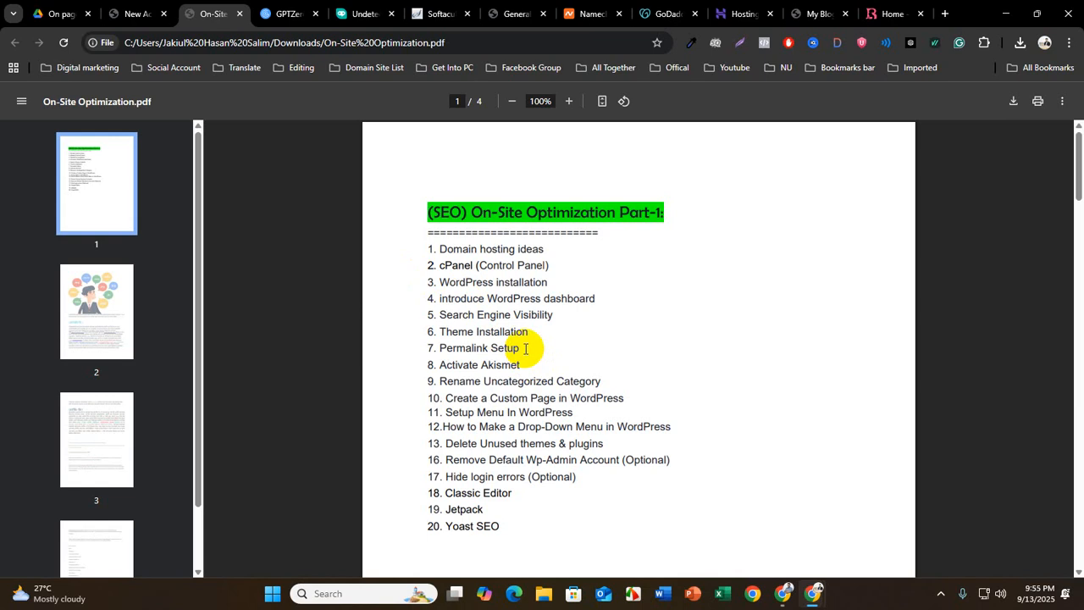
drag(519, 348, 429, 252)
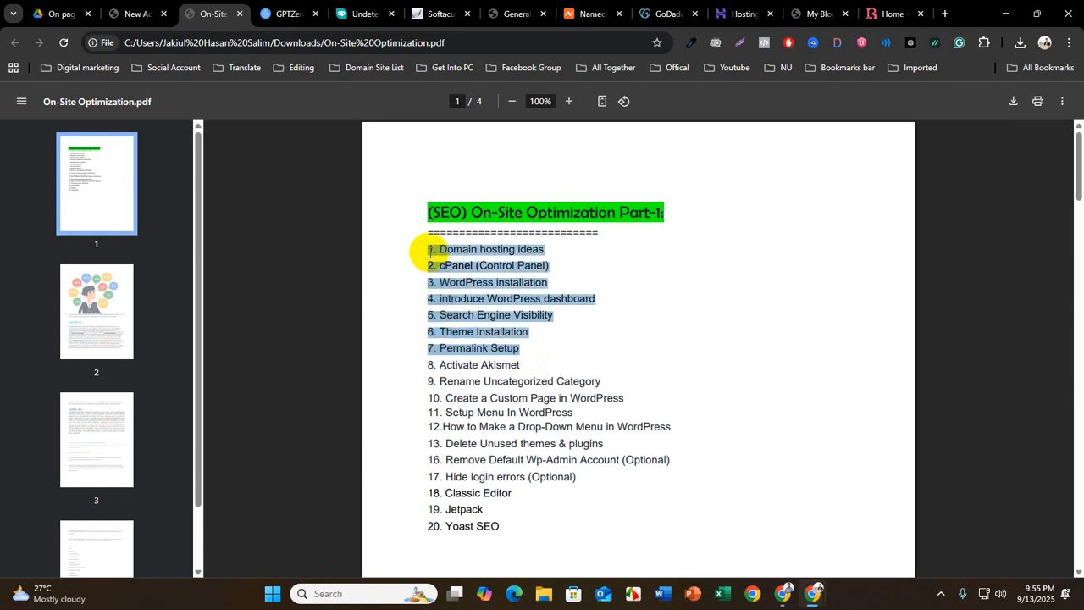